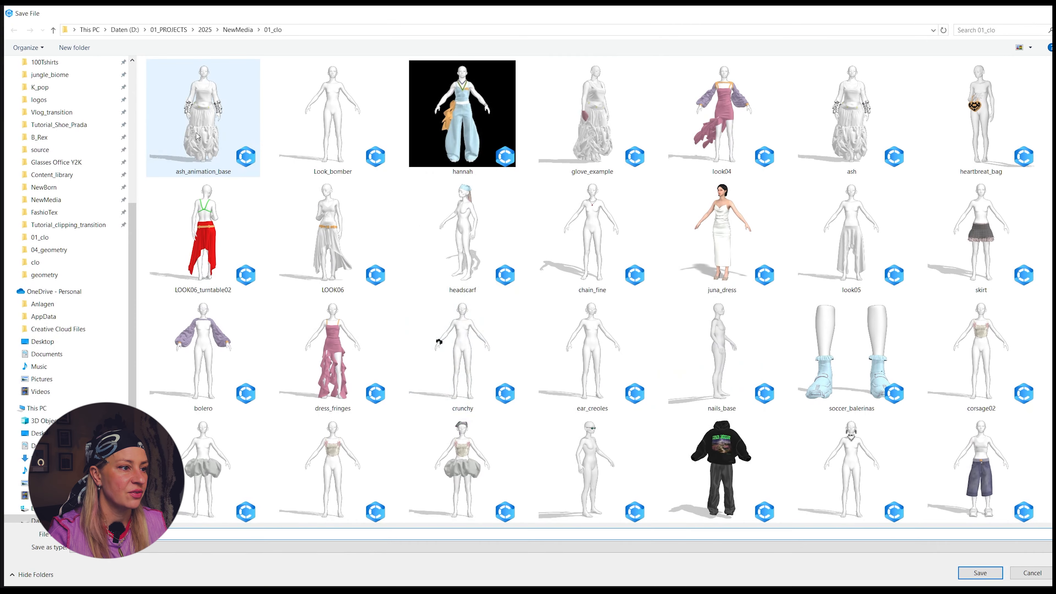
Save the project as ash_animation_base
left_click(992, 574)
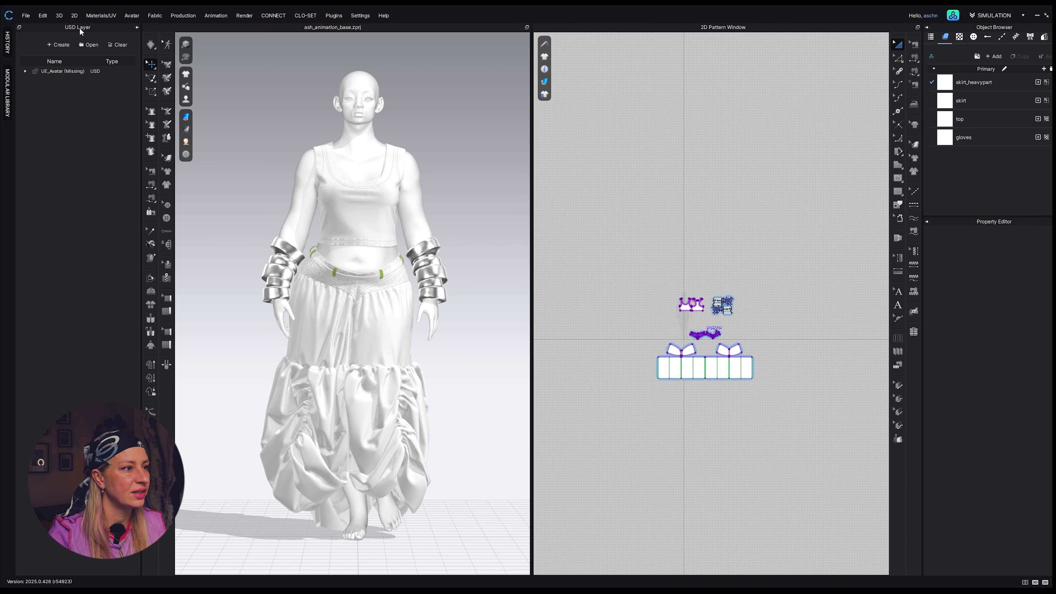
Collapse the USD Layer panel and open the Animation Editor
left_click(137, 28)
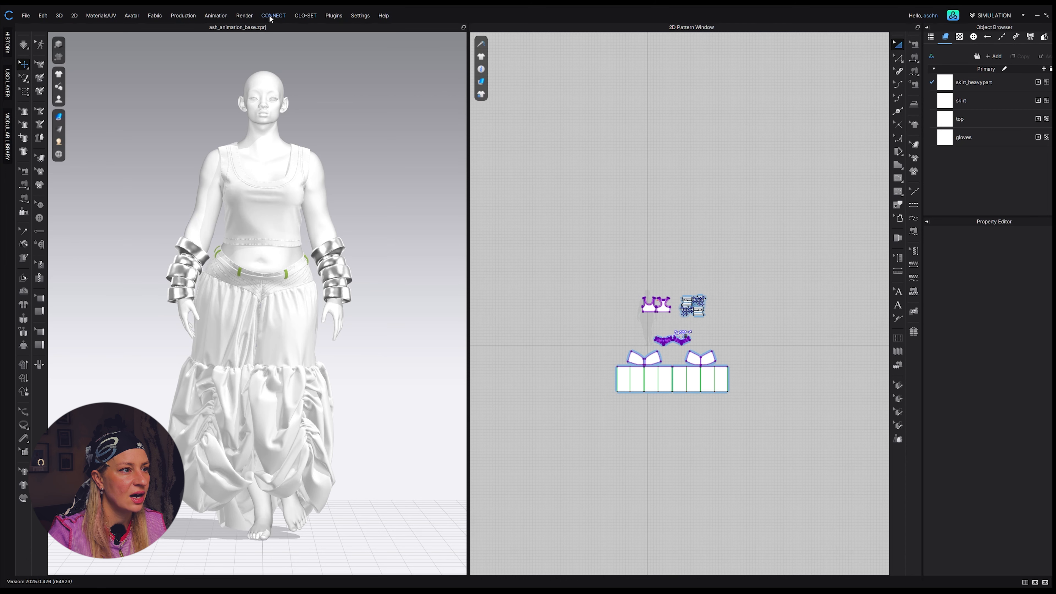
left_click(215, 15)
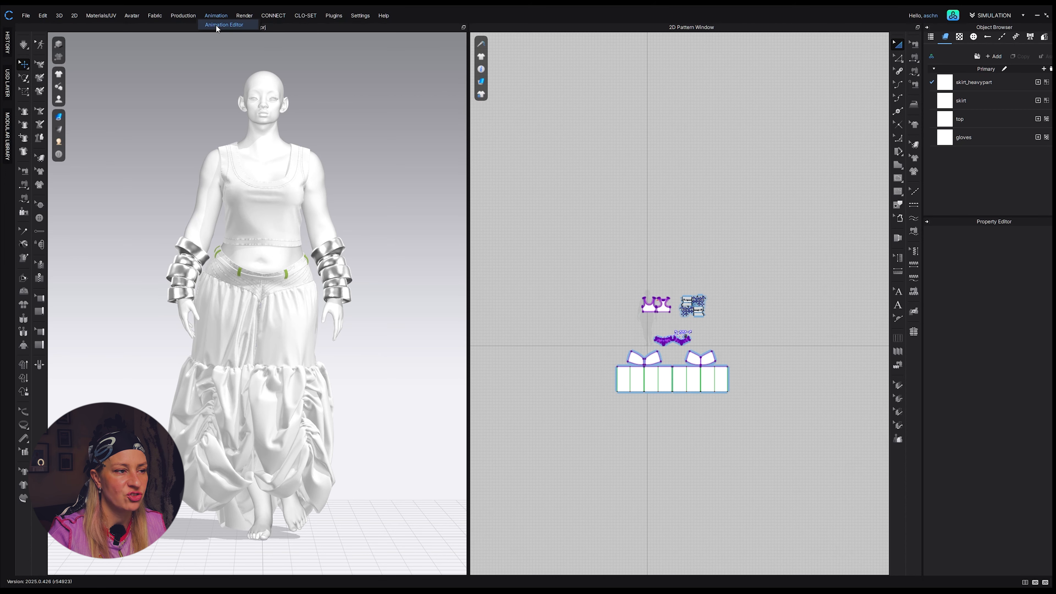
left_click(217, 26)
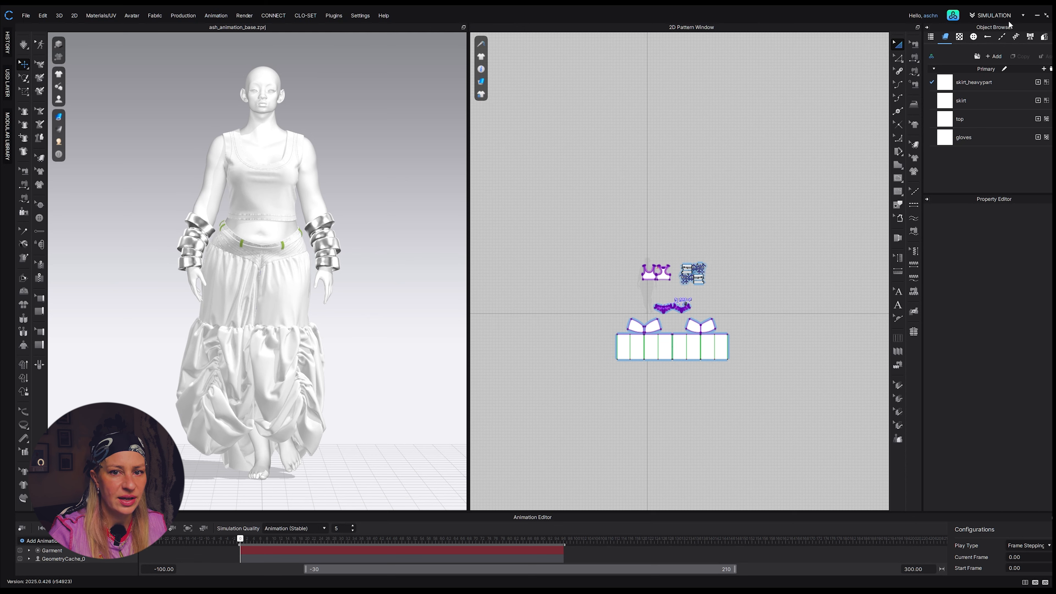
Try the Normal (Default) simulation quality and return to Animation (Stable)
left_click(999, 17)
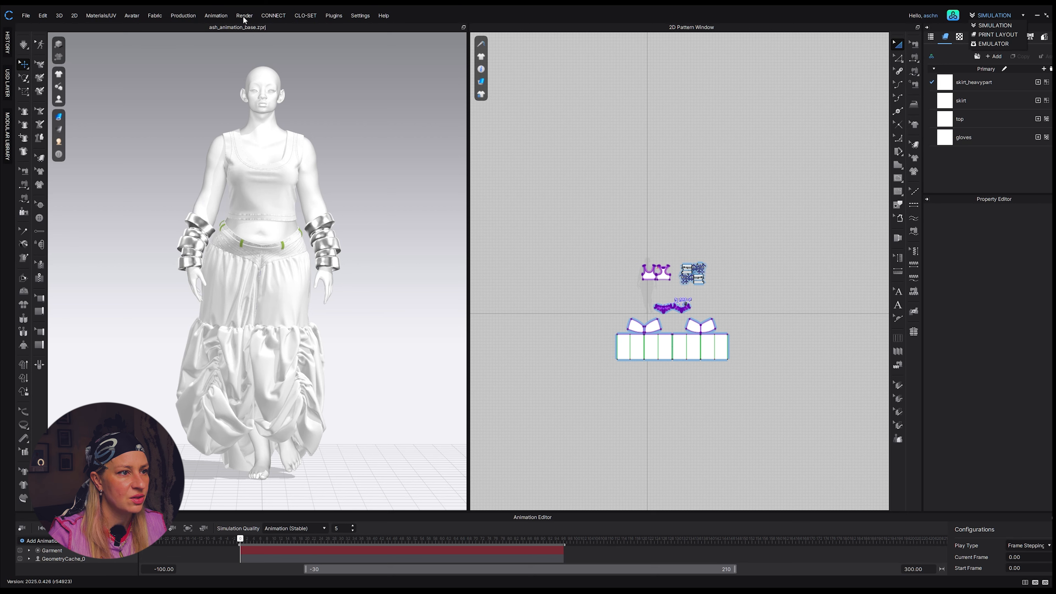
left_click(27, 49)
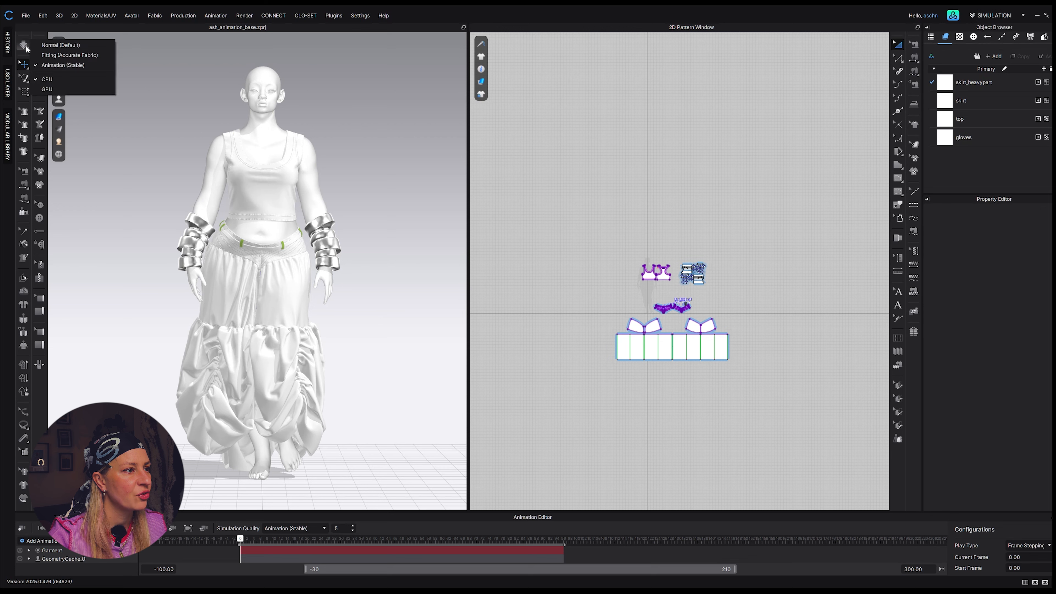
left_click(58, 46)
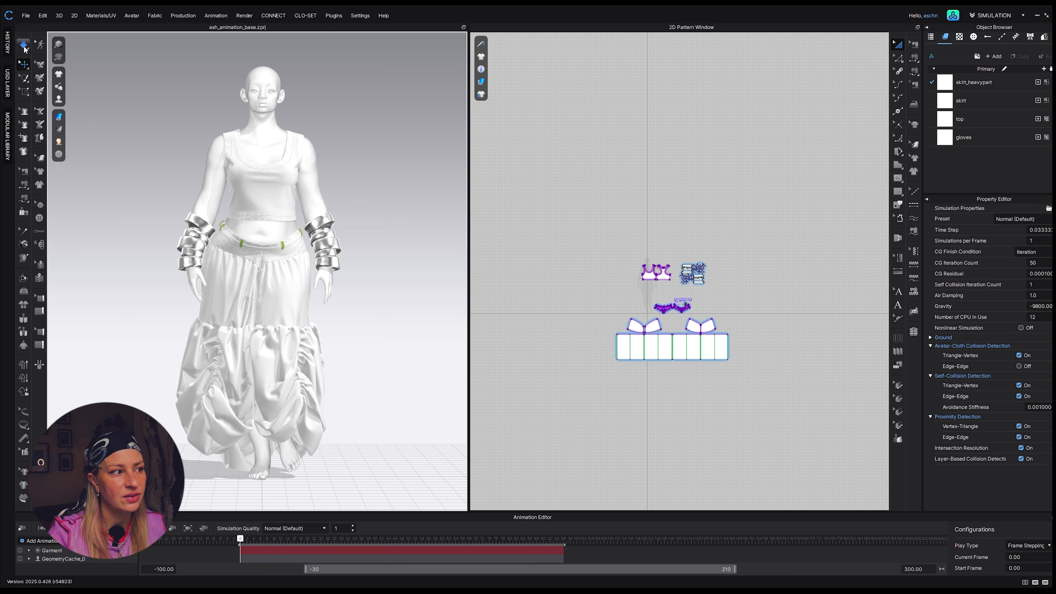
left_click(25, 49)
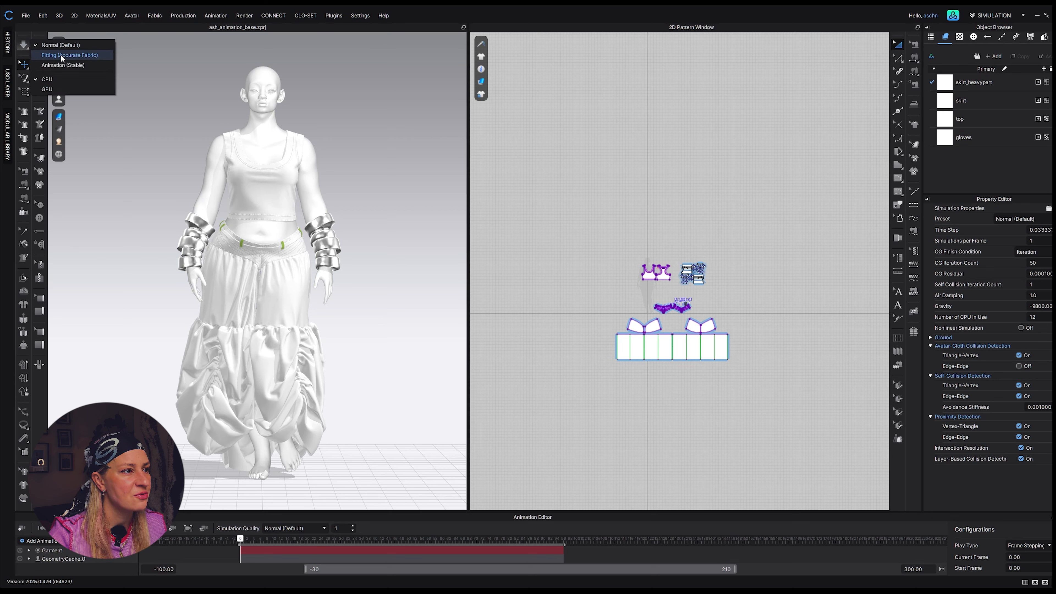
left_click(82, 65)
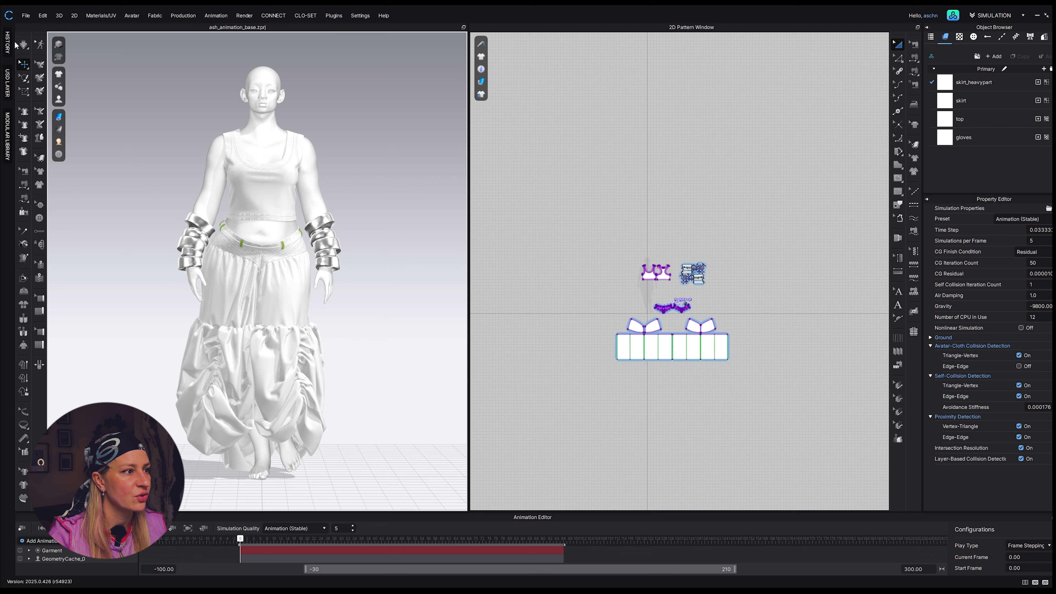
left_click(24, 46)
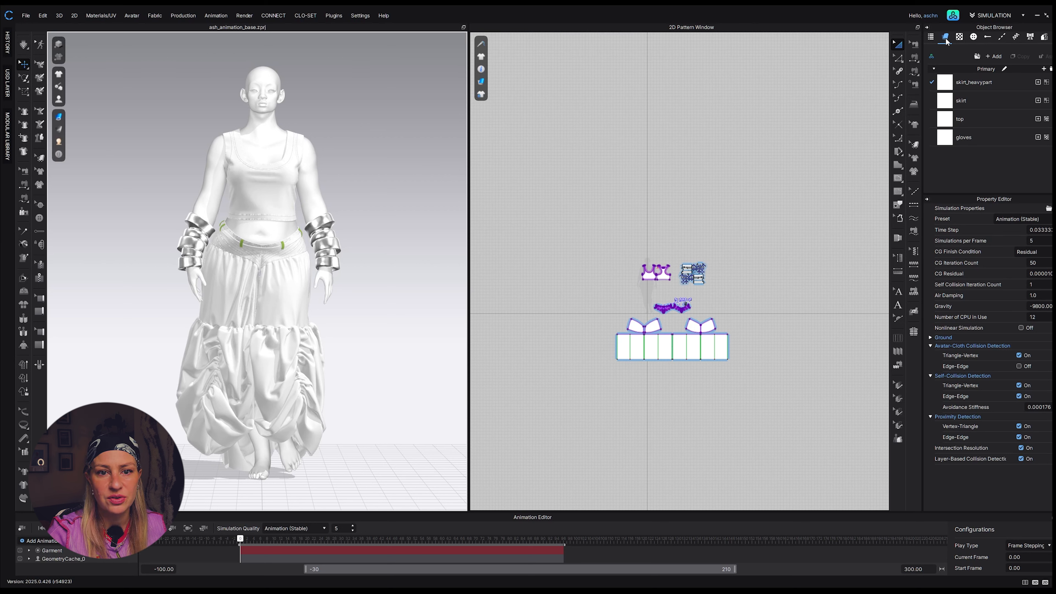
Review the fabrics used on the garments, including gloves, and examine the material and physical properties of skirt_heavypart
left_click(945, 86)
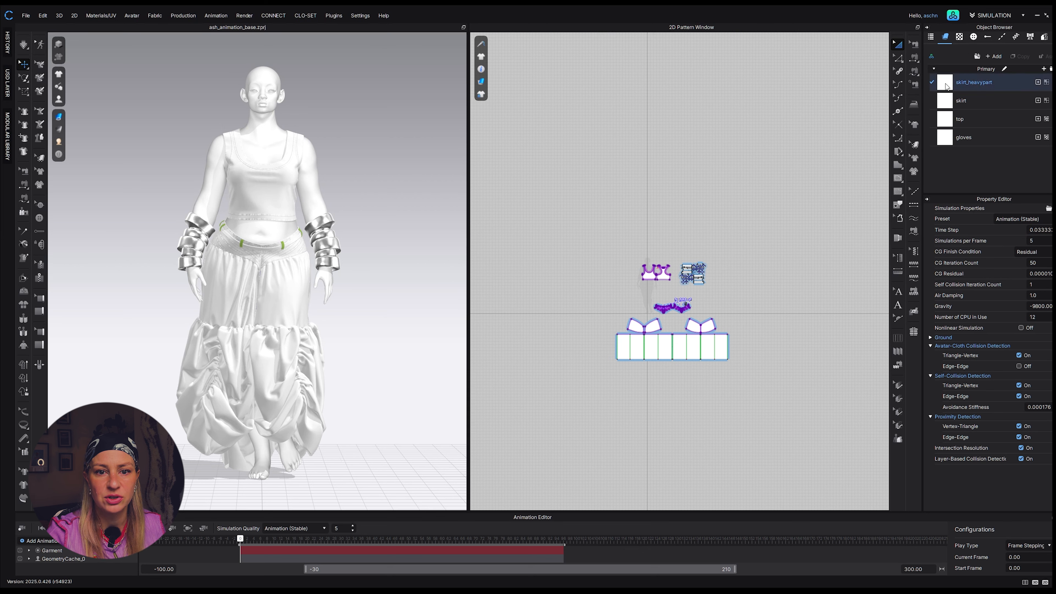
left_click(945, 124)
left_click(946, 142)
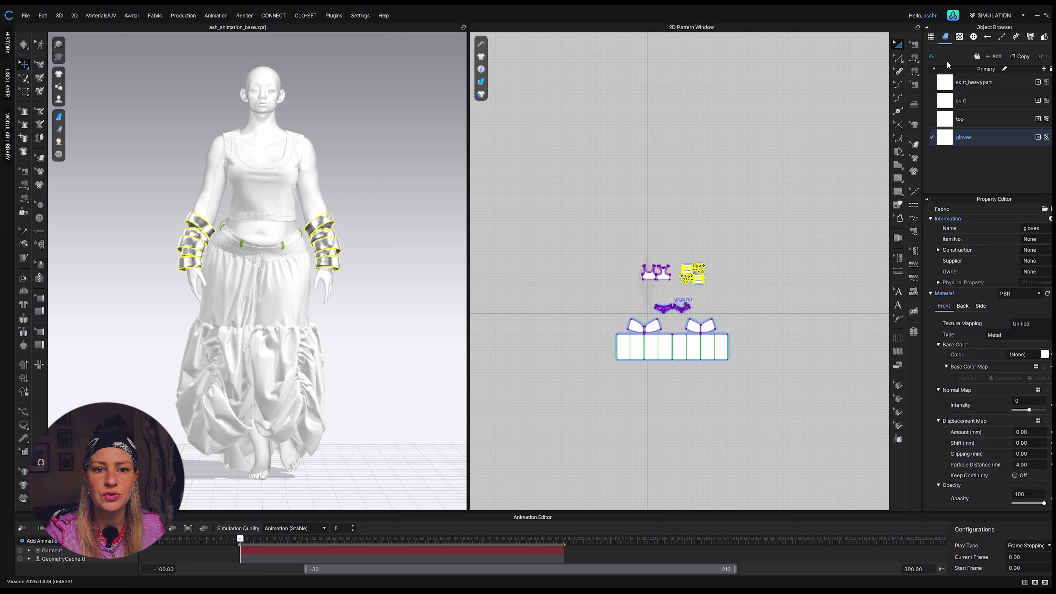
left_click(947, 86)
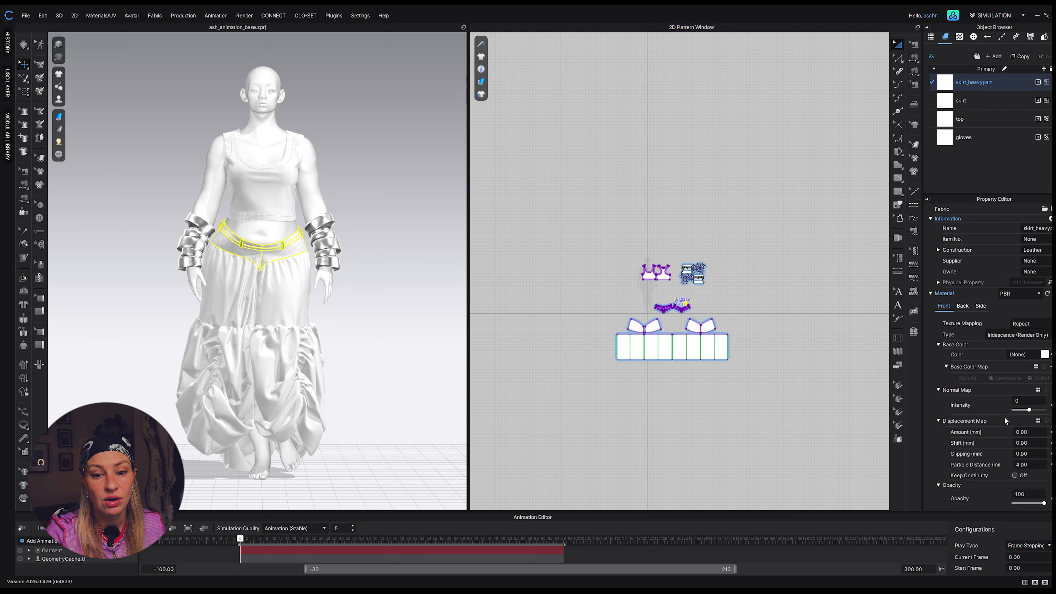
scroll(979, 418, "down", 6)
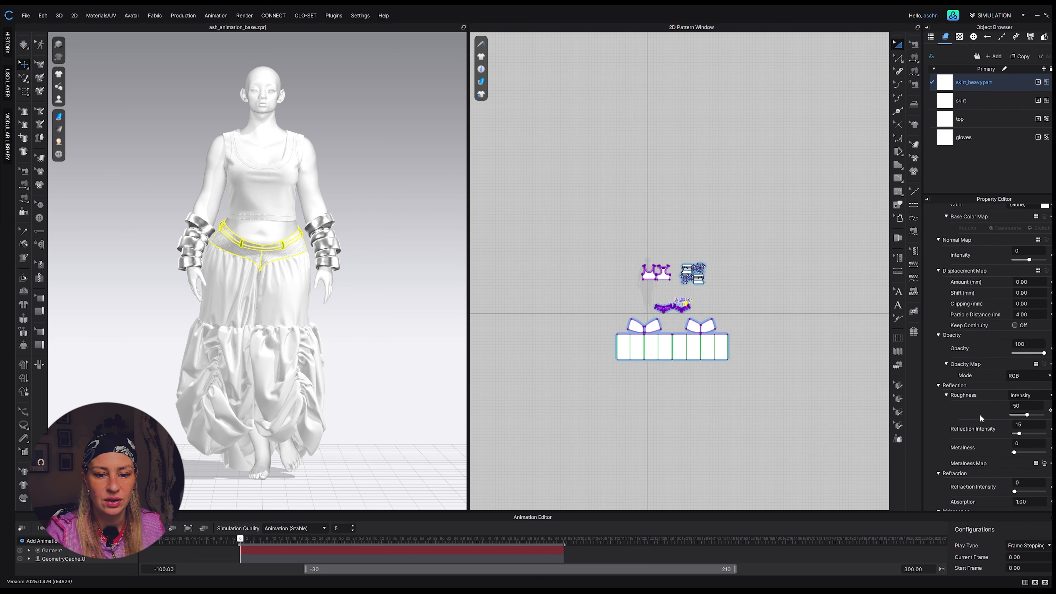
scroll(977, 416, "down", 3)
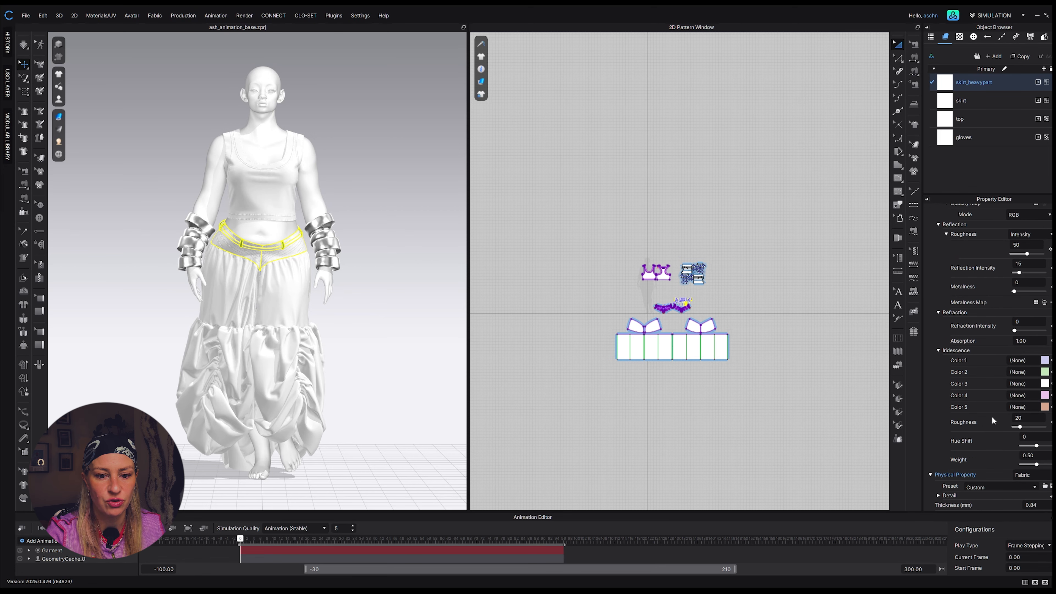
Select the top and all 2D patterns together to examine their simulation properties, and clear the selection
left_click(255, 201)
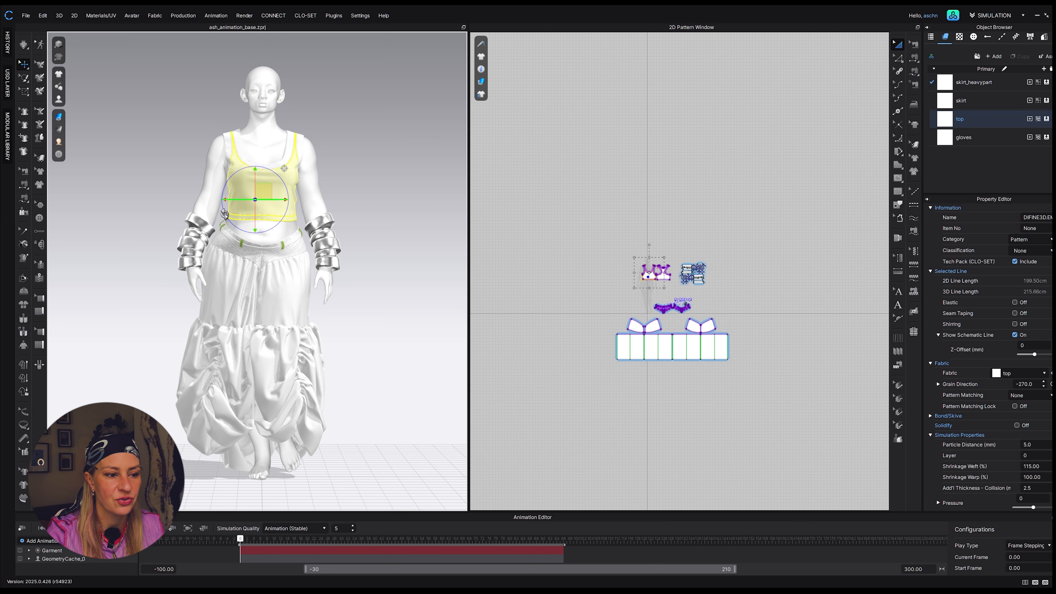
left_click(899, 44)
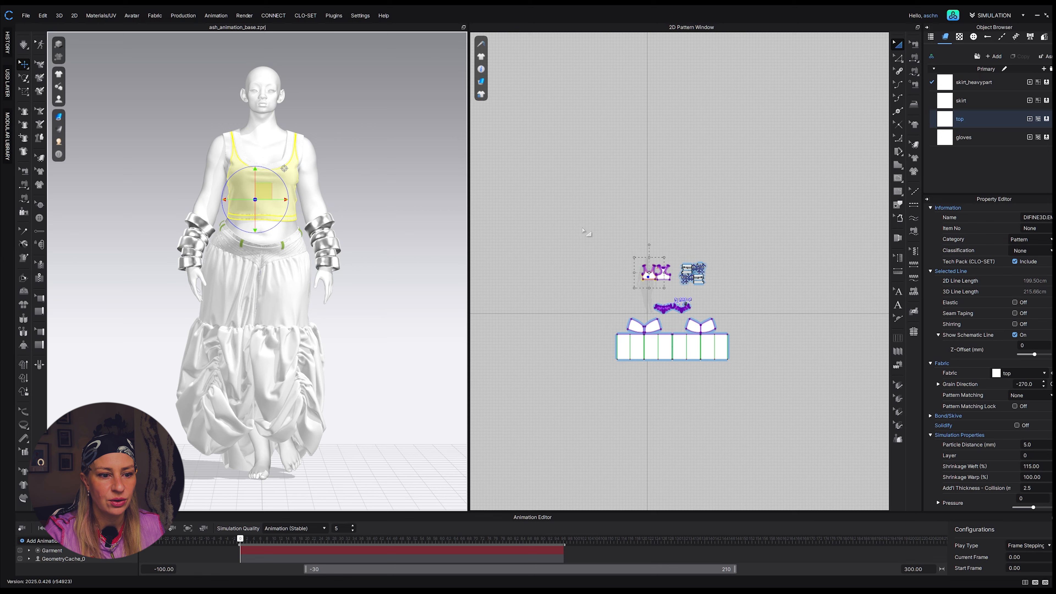
left_click_drag(583, 230, 789, 422)
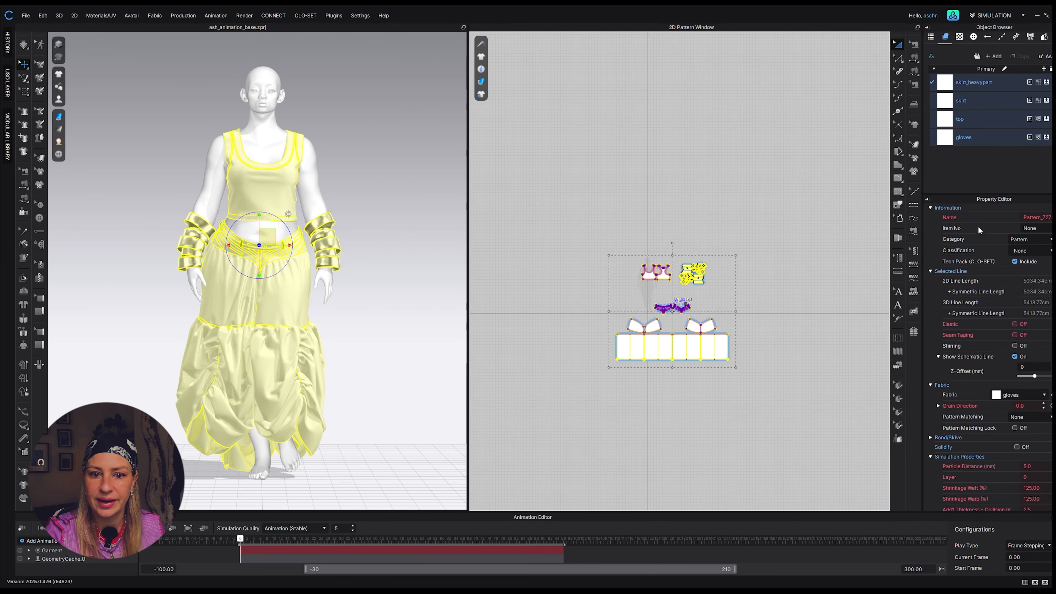
scroll(976, 229, "down", 5)
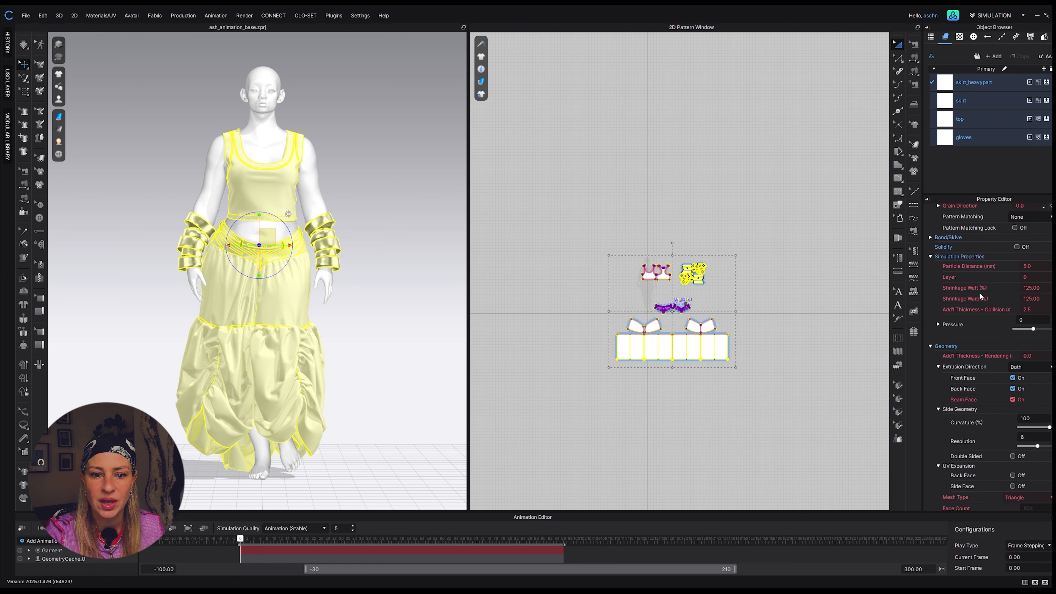
scroll(979, 292, "up", 3)
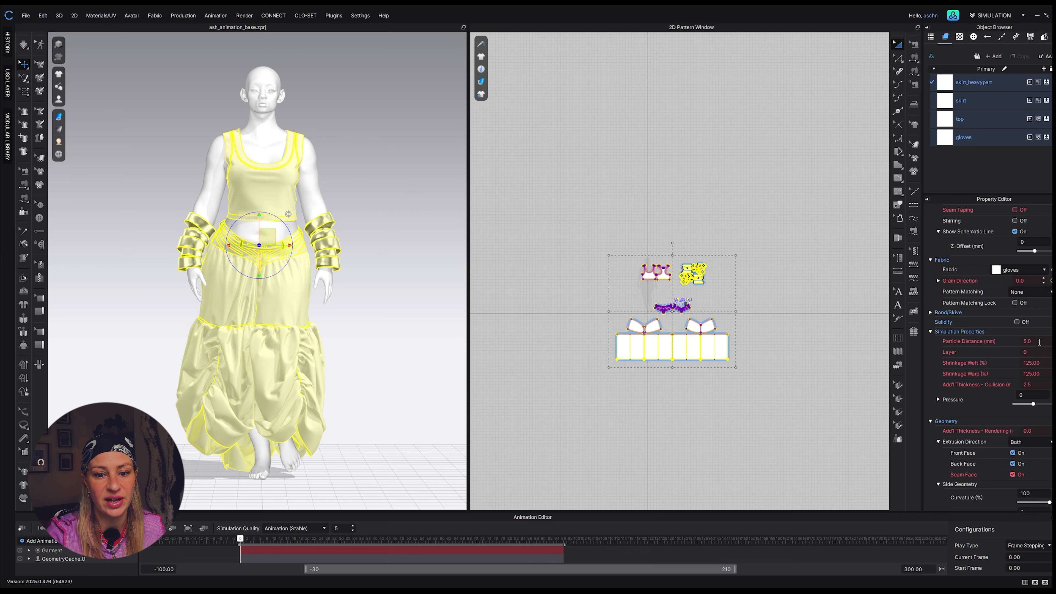
left_click(779, 382)
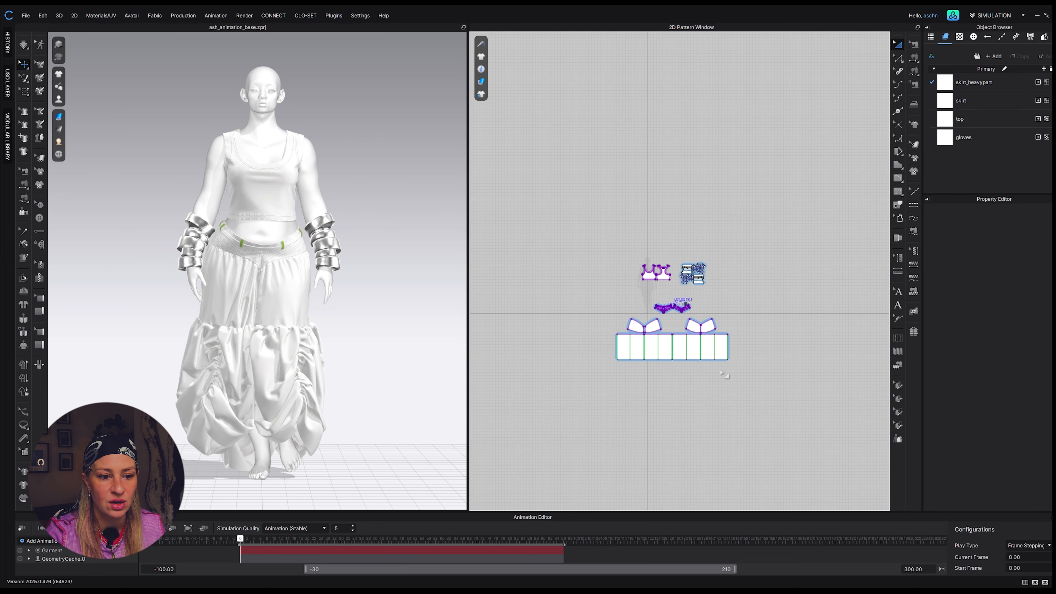
Examine the particle distance and other simulation properties of the lower skirt panels, an upper skirt piece and the belt strip
left_click(692, 354)
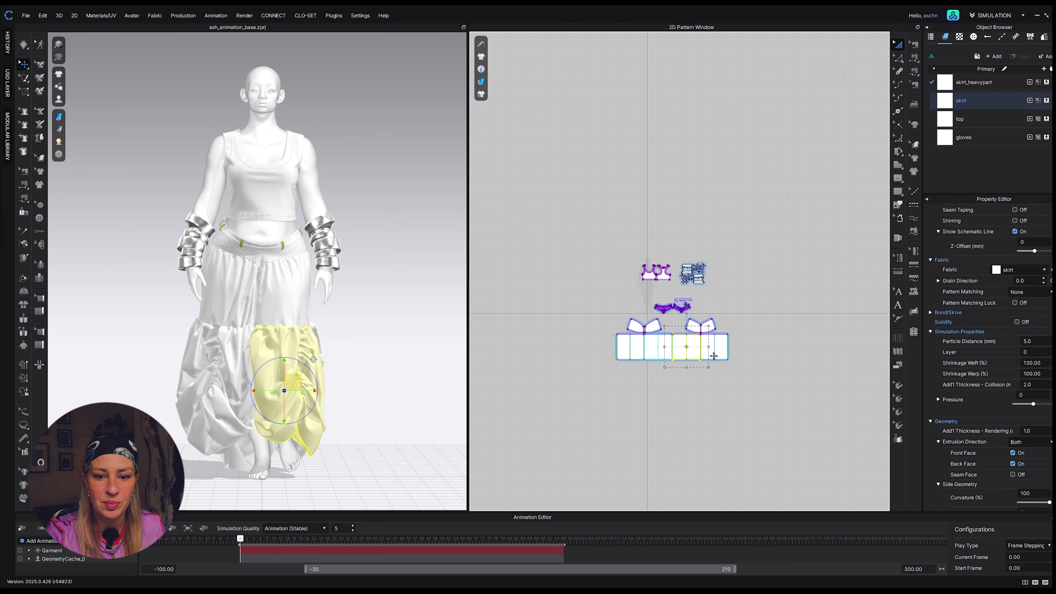
scroll(714, 357, "up", 3)
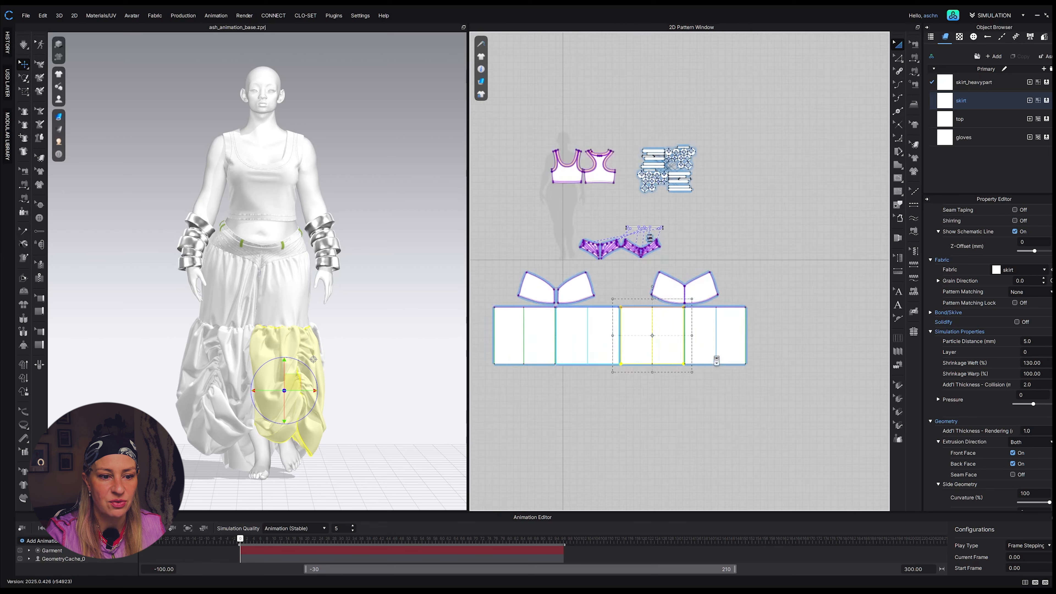
left_click(699, 294)
scroll(655, 233, "up", 3)
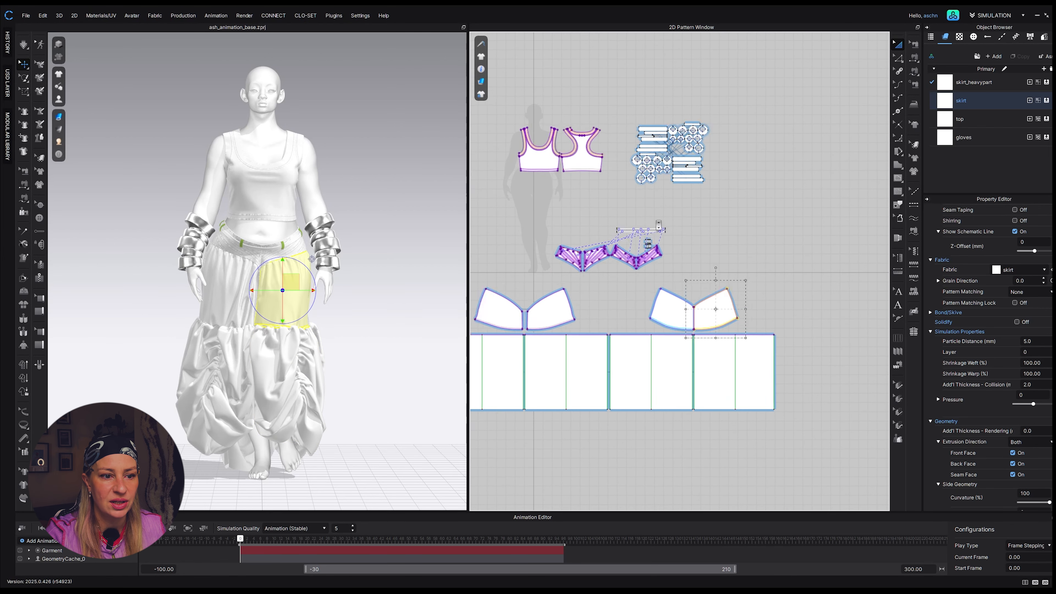
left_click(656, 230)
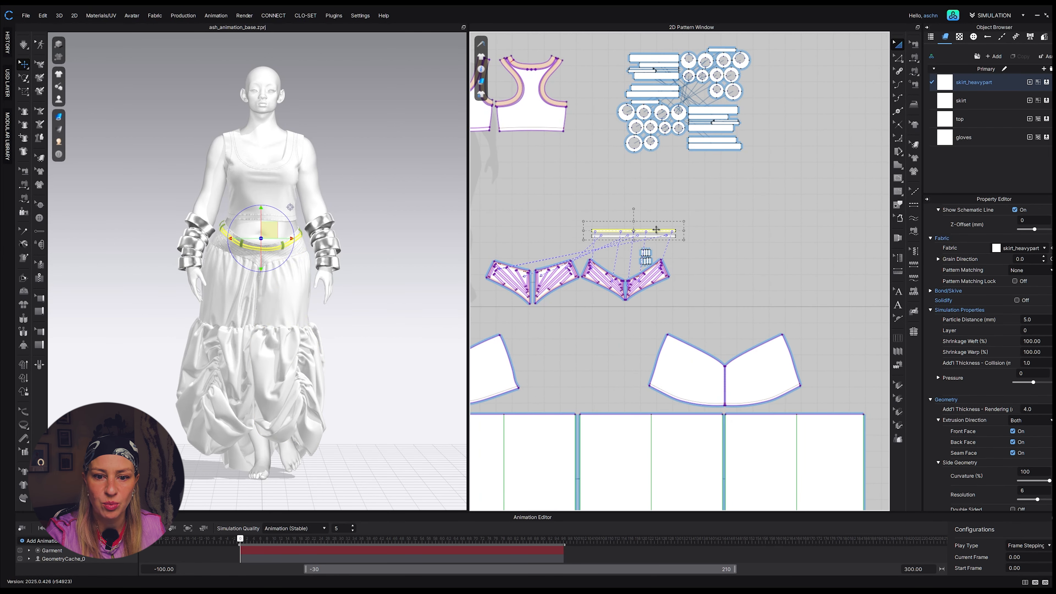
scroll(582, 403, "down", 4)
left_click(558, 419)
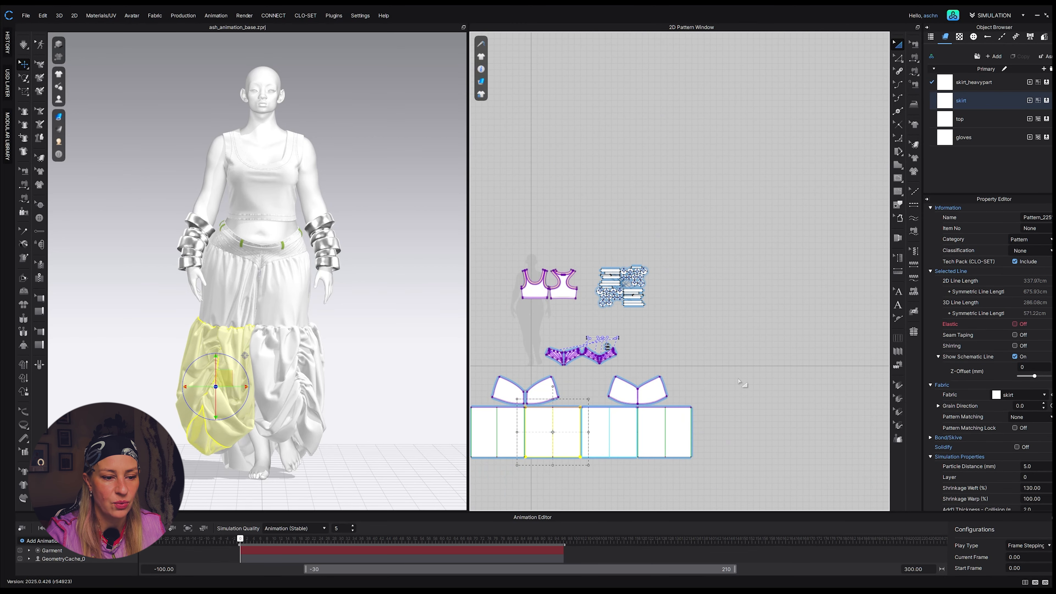
Inspect the dressed avatar from the side viewpoints and return to the front view
scroll(744, 384, "up", 2)
scroll(741, 383, "down", 5)
mouse_move(374, 383)
right_mouse_down()
mouse_move(152, 382)
mouse_move(82, 394)
mouse_move(373, 382)
mouse_move(343, 386)
mouse_move(385, 383)
mouse_move(389, 398)
mouse_move(373, 388)
right_mouse_up()
scroll(371, 370, "down", 3)
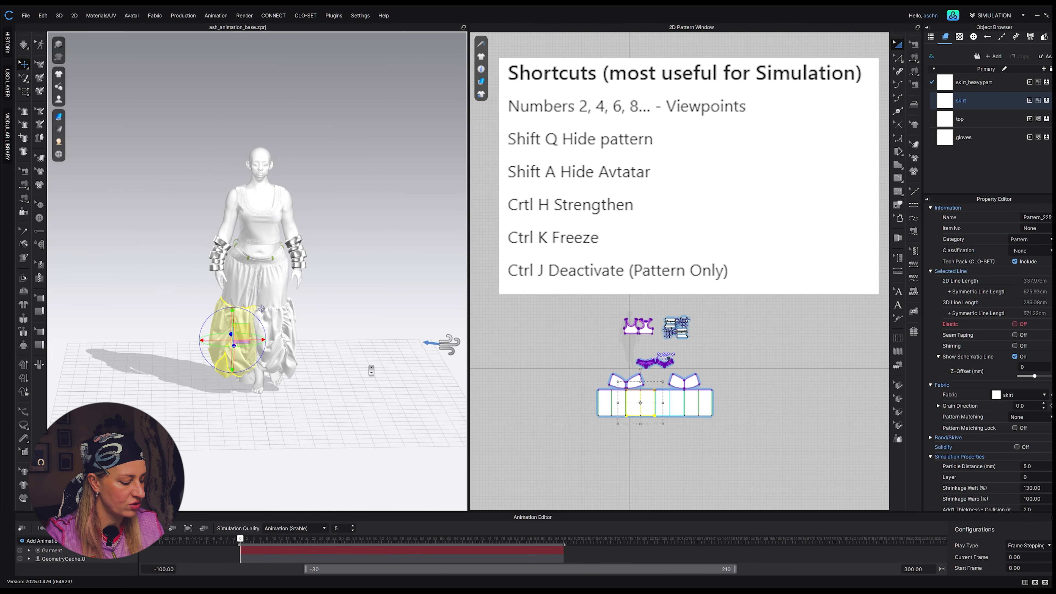
scroll(371, 369, "up", 3)
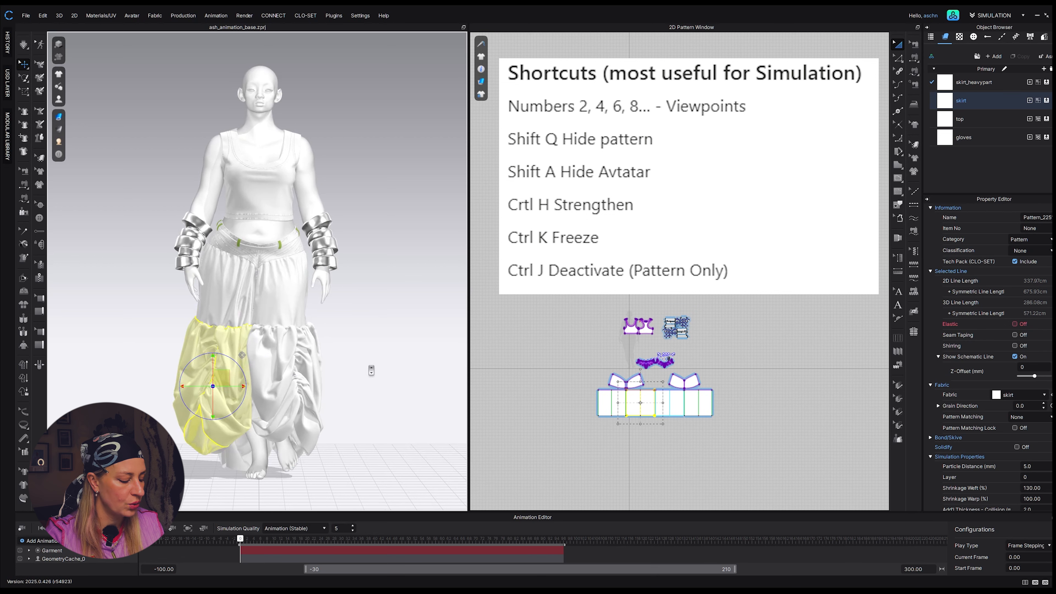
key("4")
key("6")
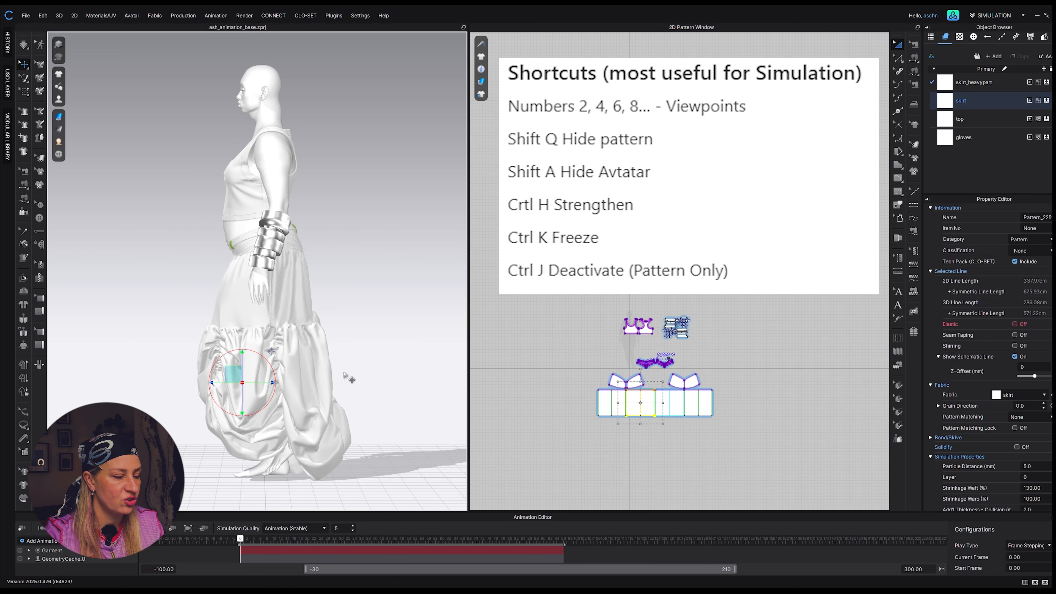
scroll(345, 375, "down", 5)
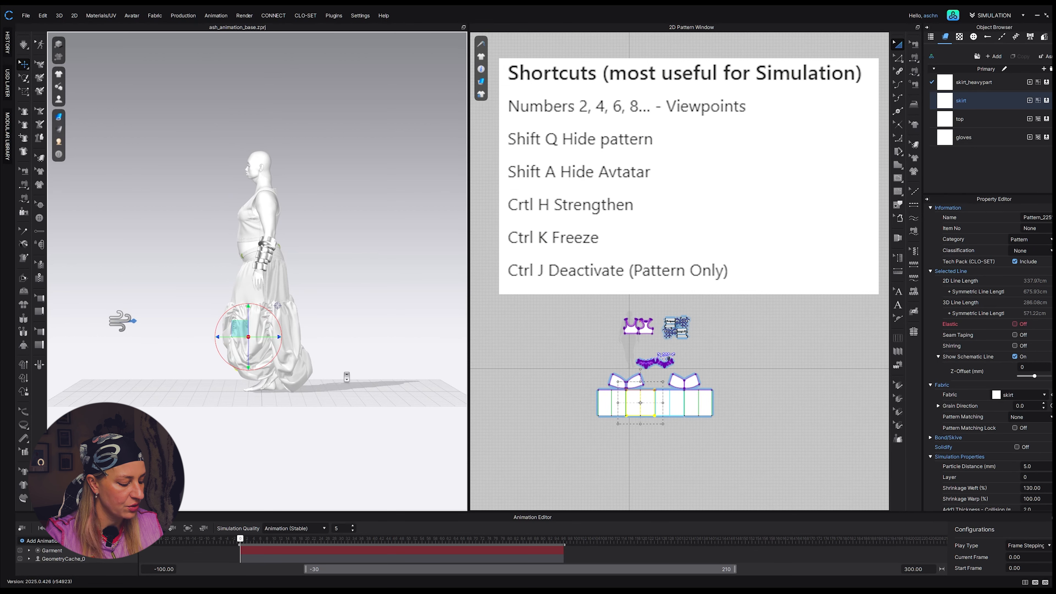
key("2")
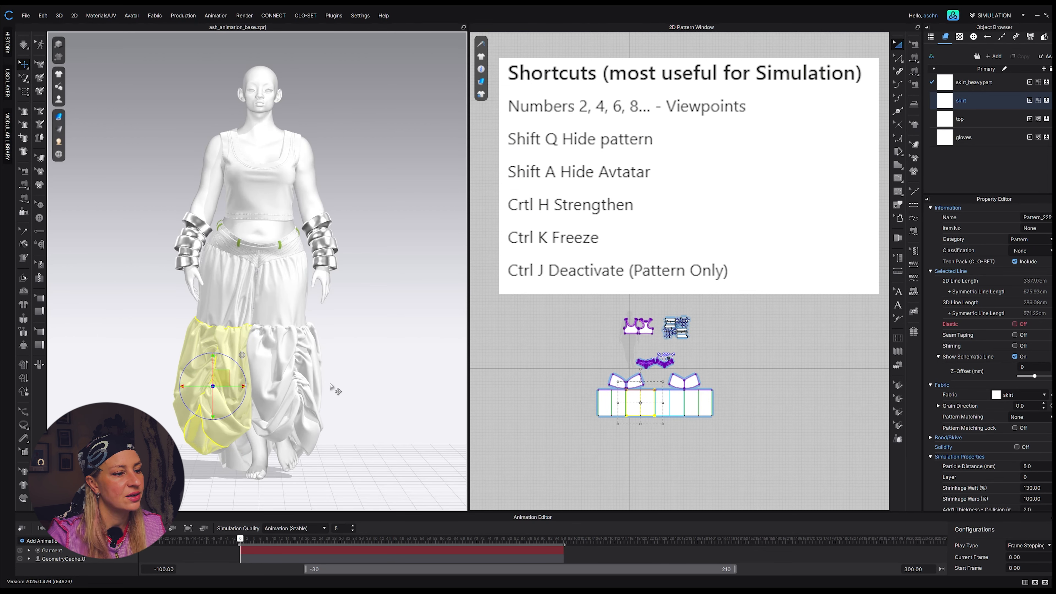
Look closely at the front of the skirt's waist and reset the 3D window to the front viewpoint
scroll(338, 385, "down", 3)
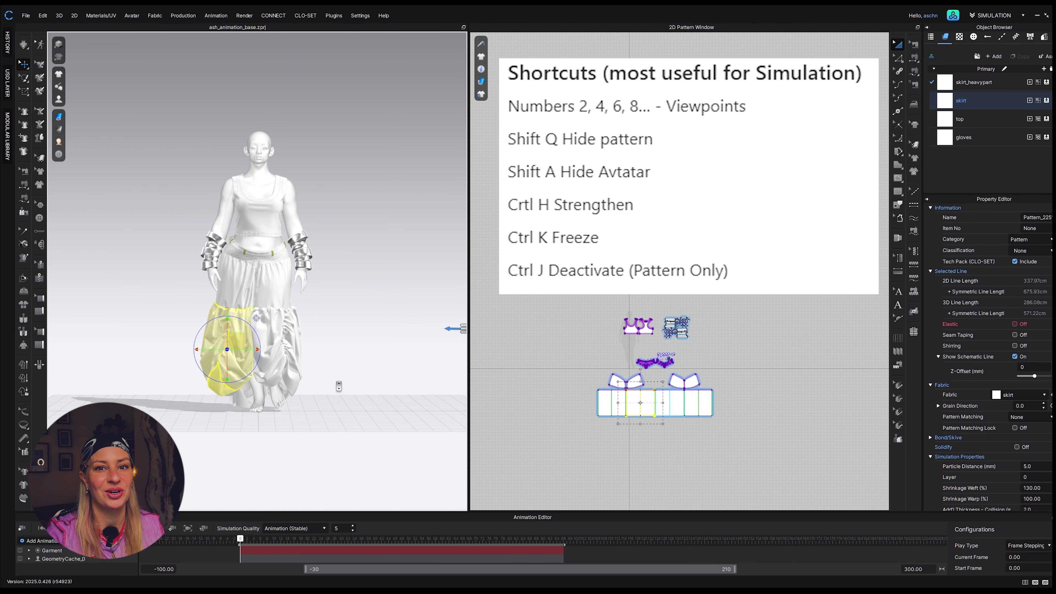
scroll(339, 386, "up", 6)
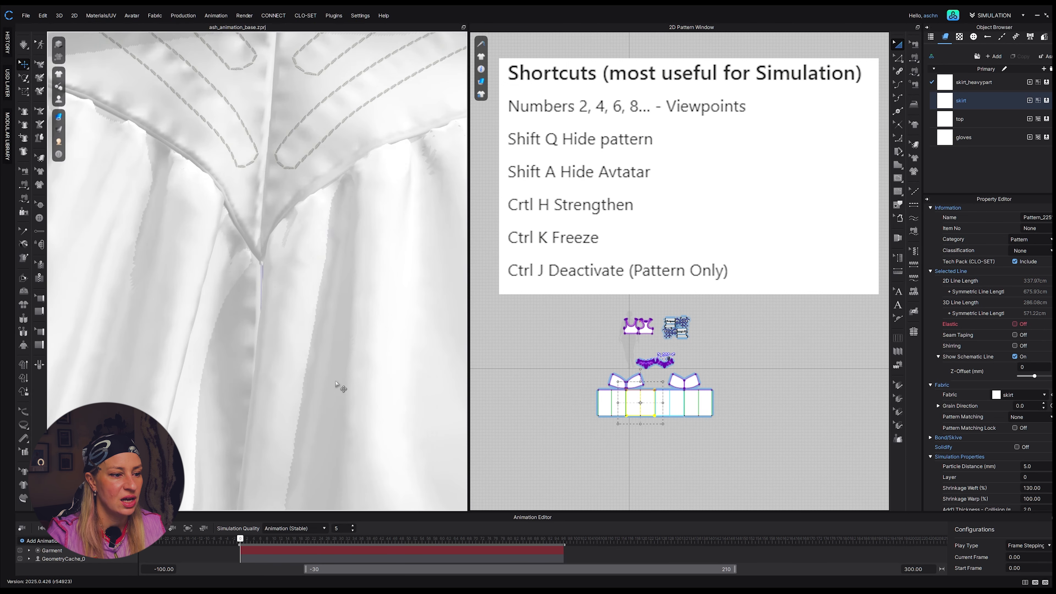
scroll(341, 394, "down", 10)
scroll(333, 393, "down", 15)
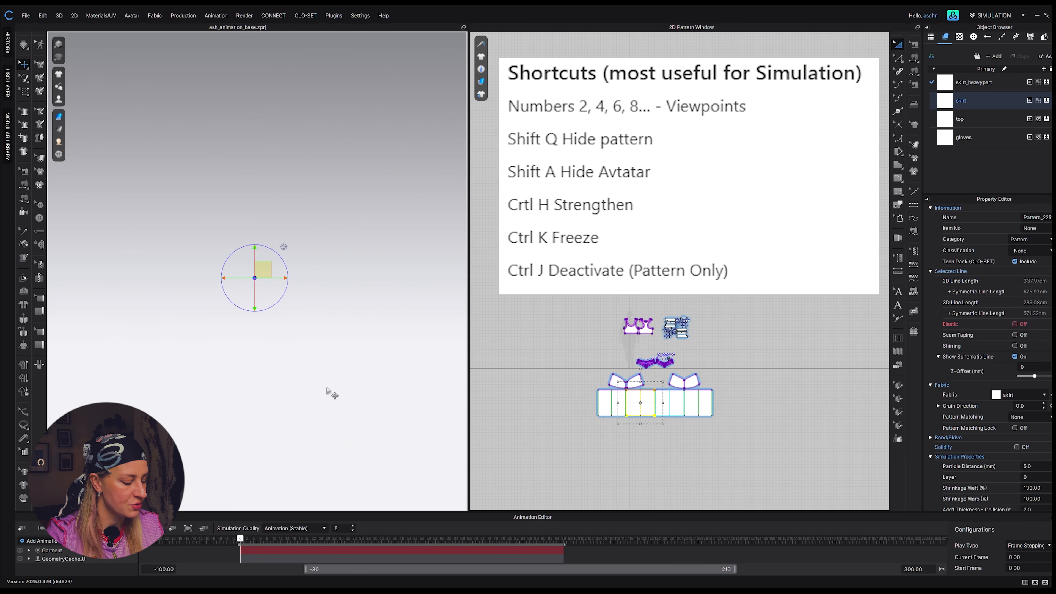
key("2")
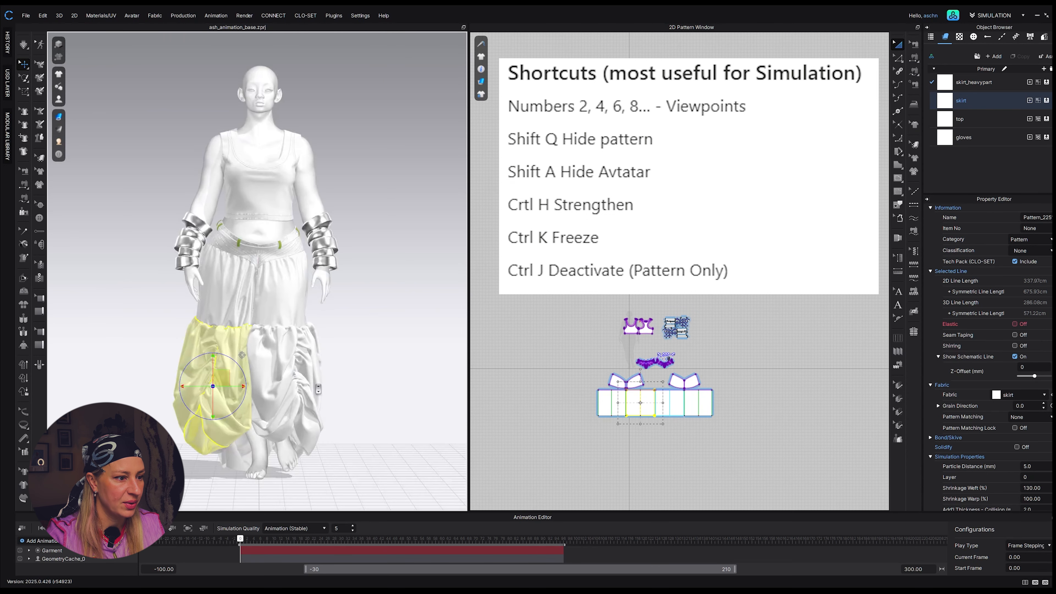
Clear the pattern selection and toggle the avatar's visibility off and on, ending with it shown
scroll(318, 388, "down", 3)
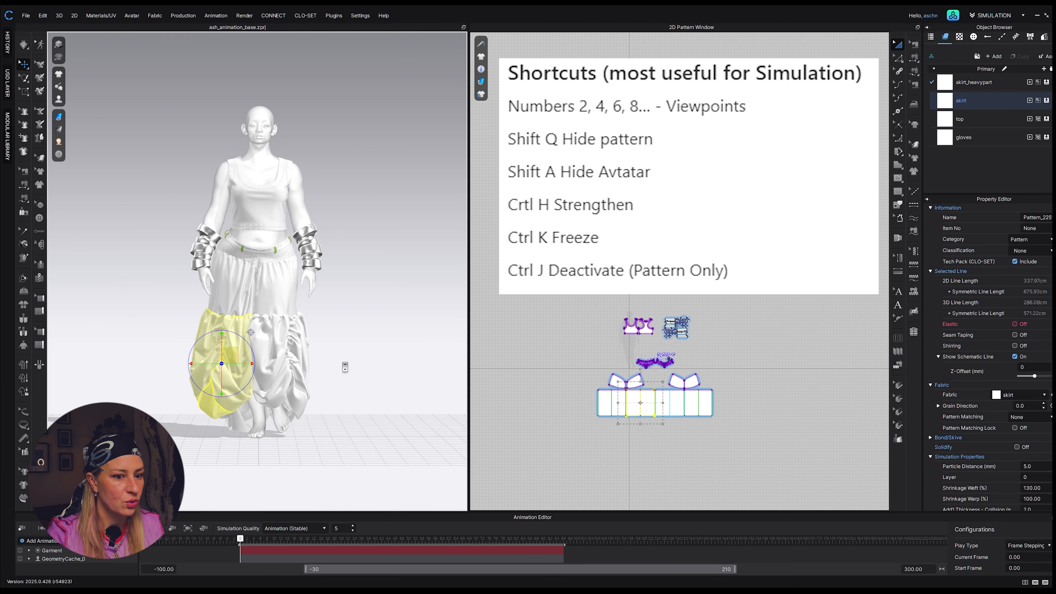
middle_click_drag(542, 380, 537, 290)
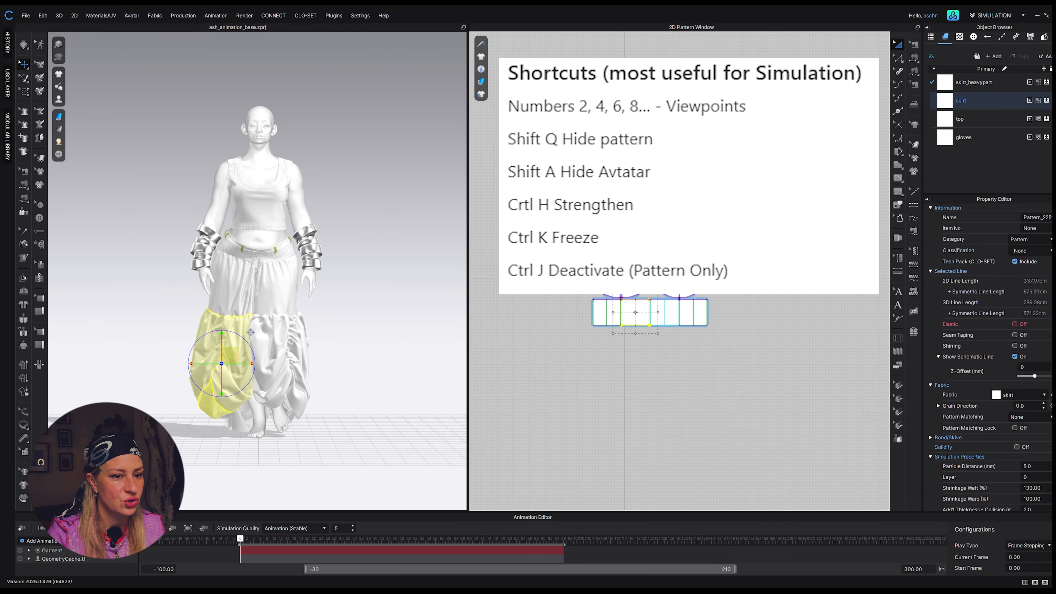
key("Escape")
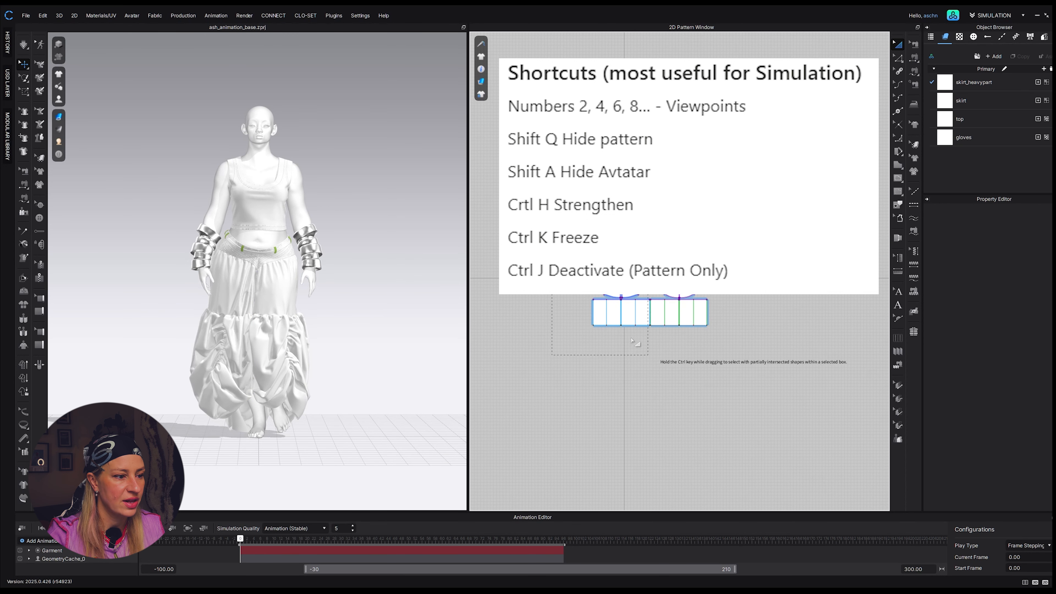
key("shift+a")
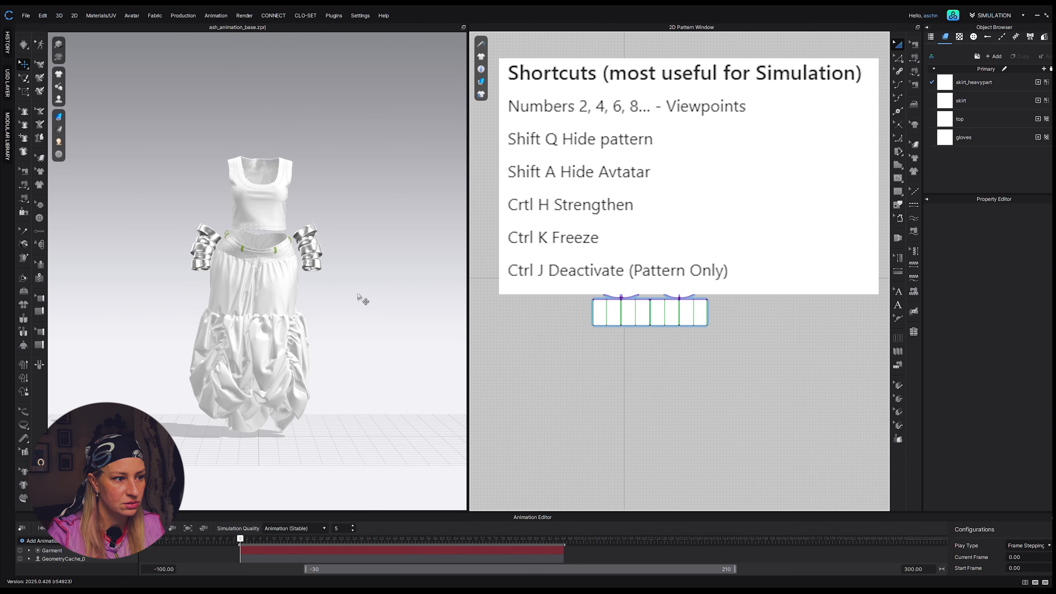
key("shift+a")
key("shift+a")
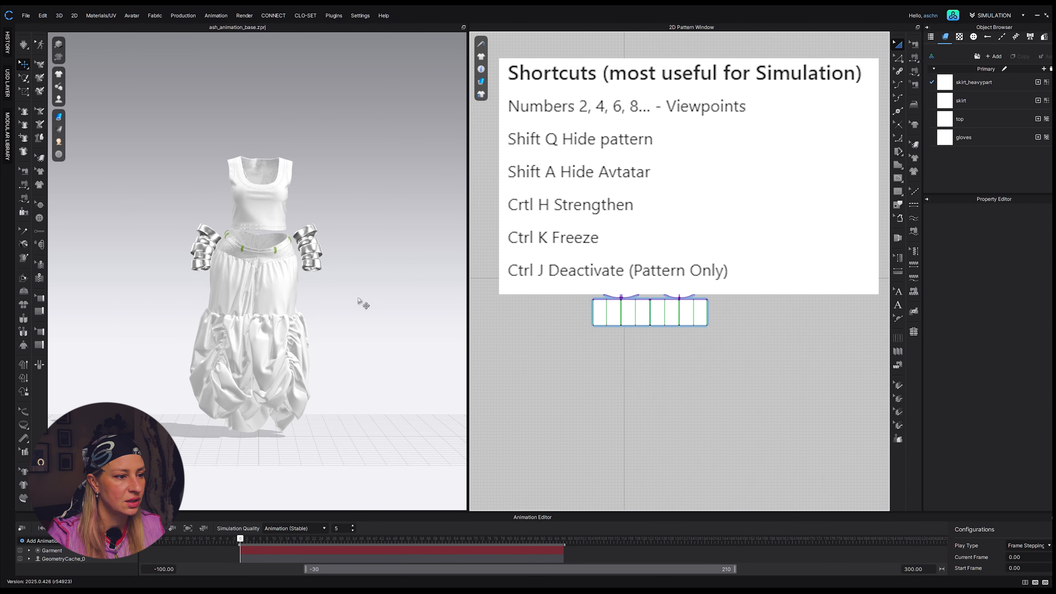
key("shift+a")
key("shift+a")
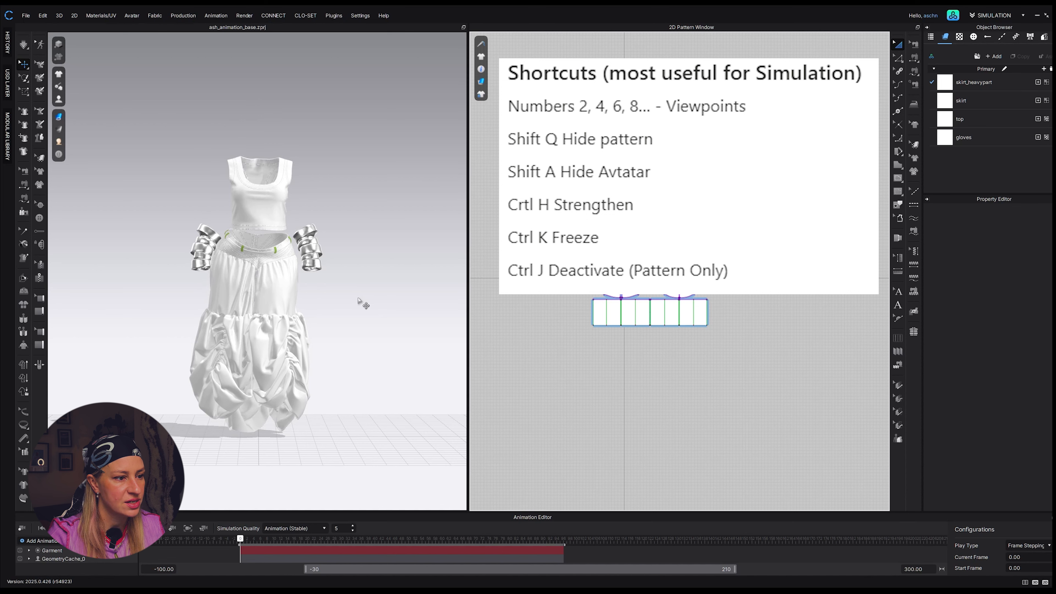
key("shift+a")
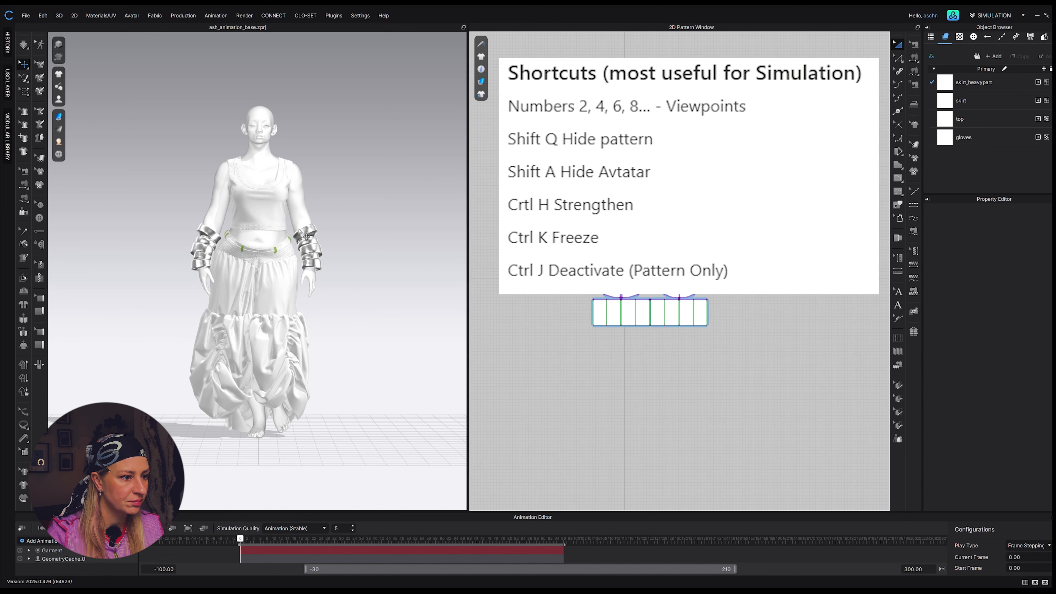
Select the top and an upper front skirt piece in turn, and view the commands available for the skirt piece
left_click(261, 223)
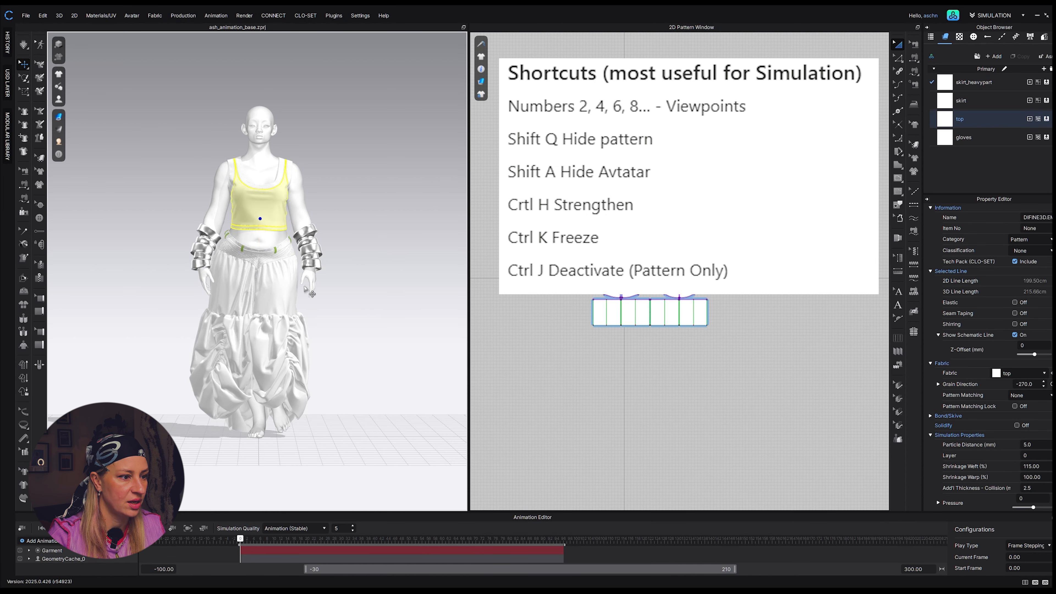
left_click(261, 291)
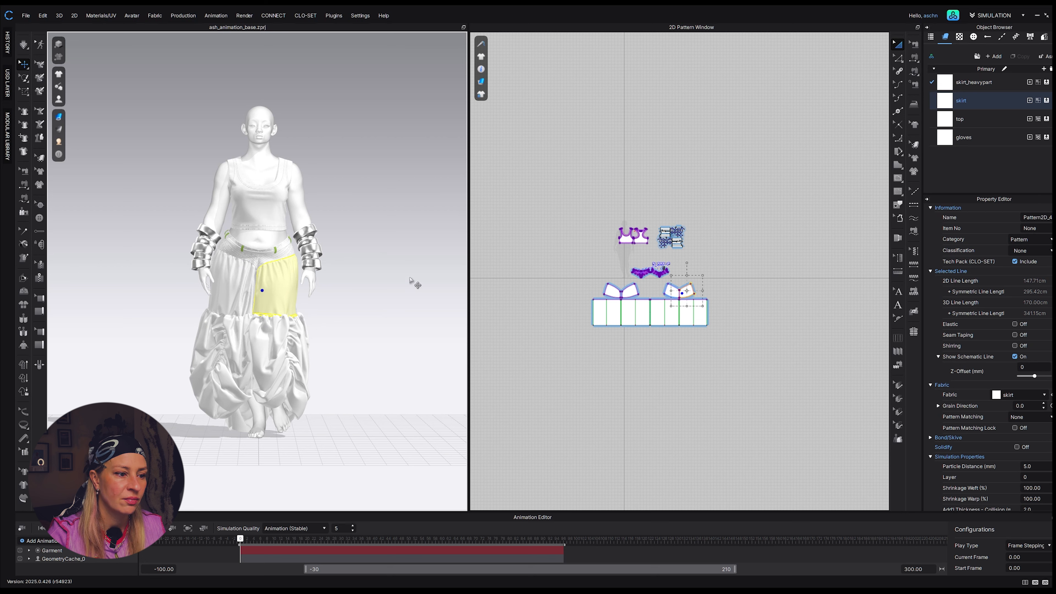
right_click(273, 292)
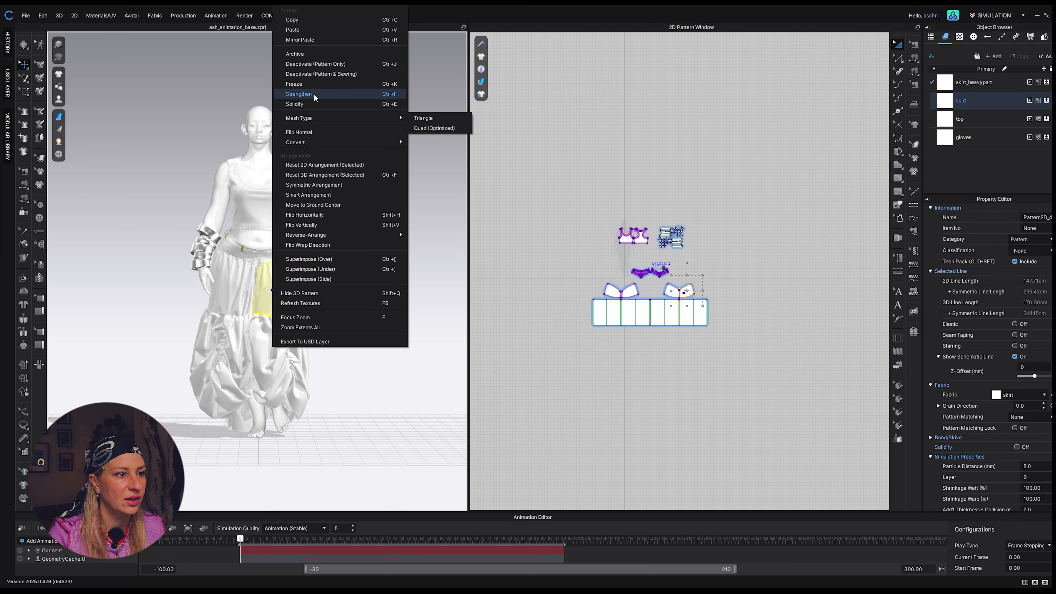
Select the avatar, deactivate it, and undo the deactivation
left_click(257, 174)
left_click(259, 170)
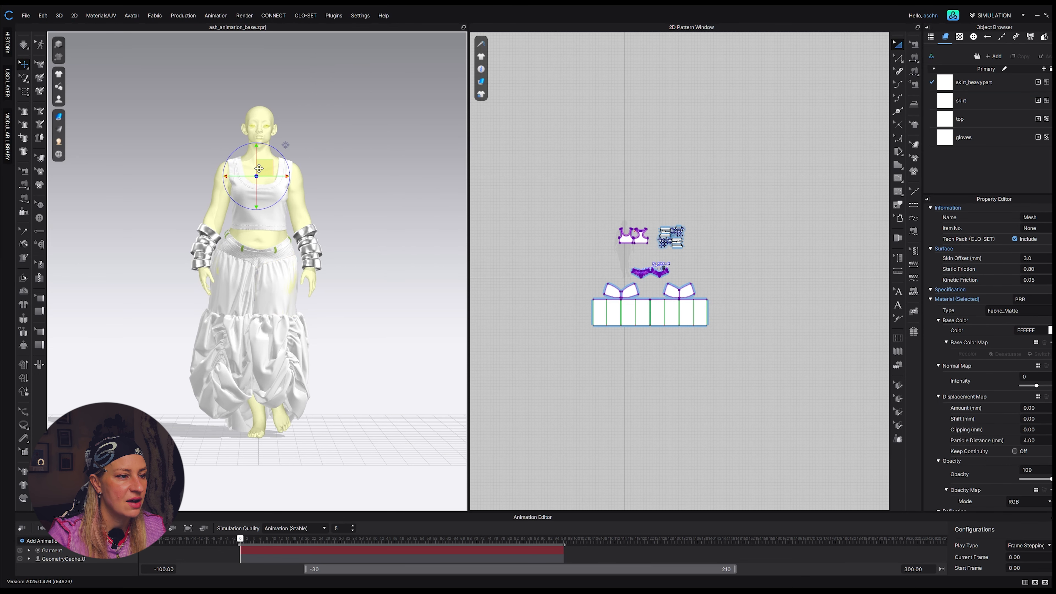
right_click(259, 169)
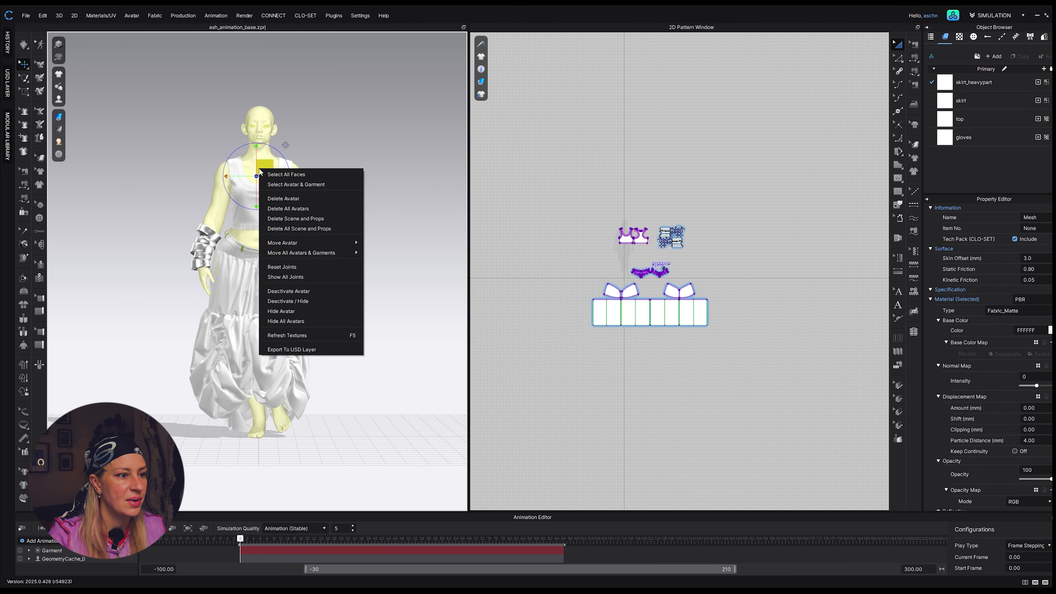
left_click(301, 292)
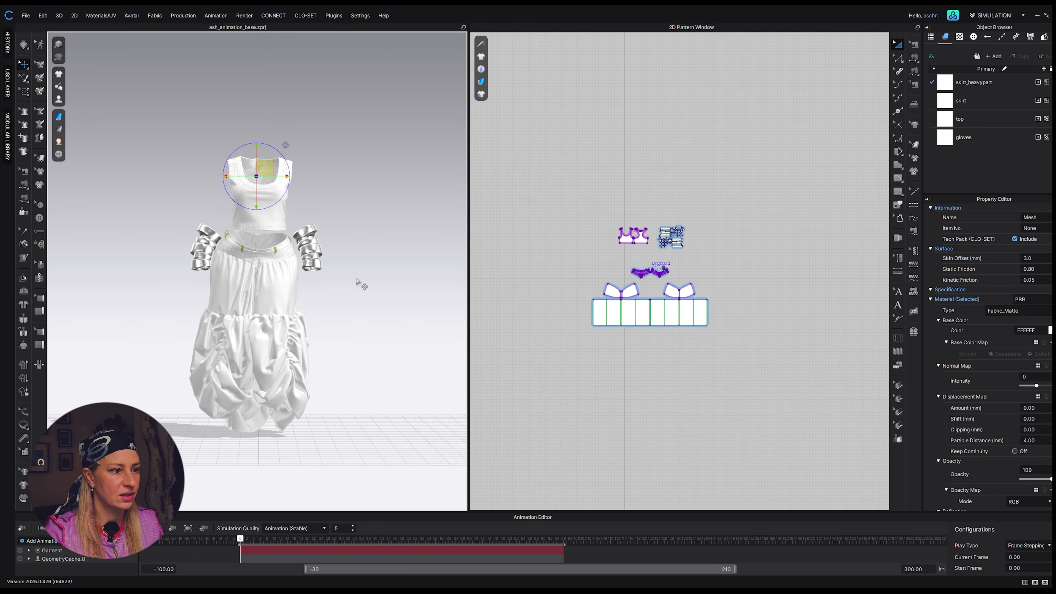
key("ctrl+z")
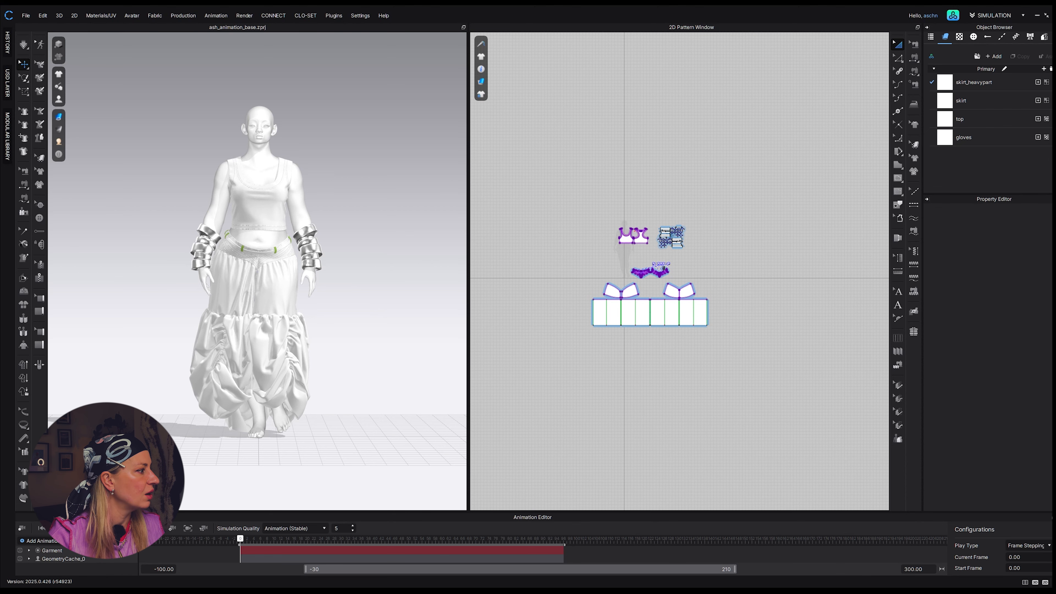
Switch to the Notion page in the browser and read the Animation Garment Parameters cheatsheet
left_click_drag(374, 583, 172, 125)
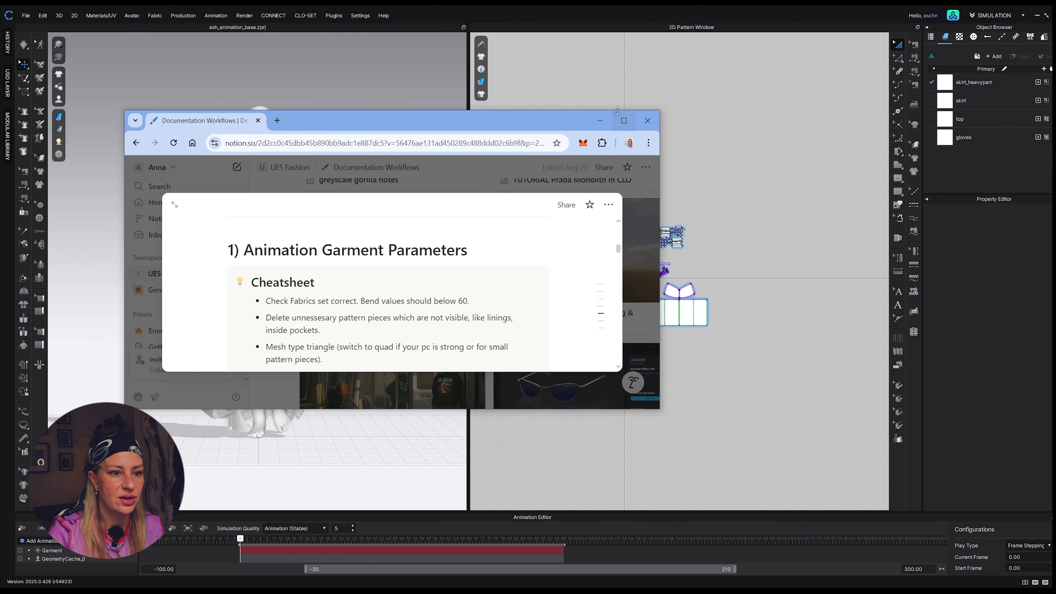
left_click(623, 120)
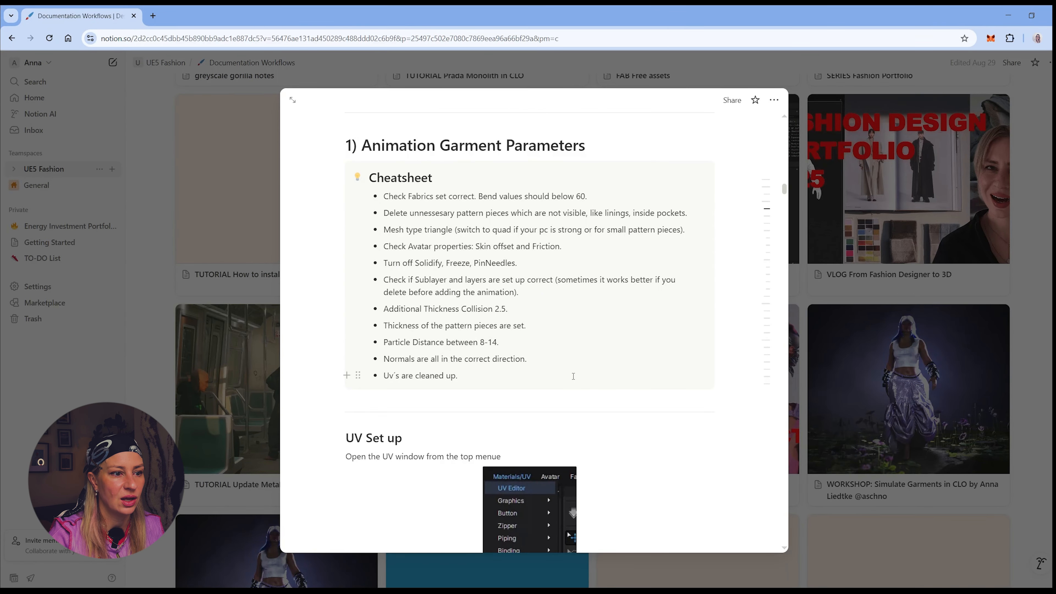
scroll(573, 376, "up", 1)
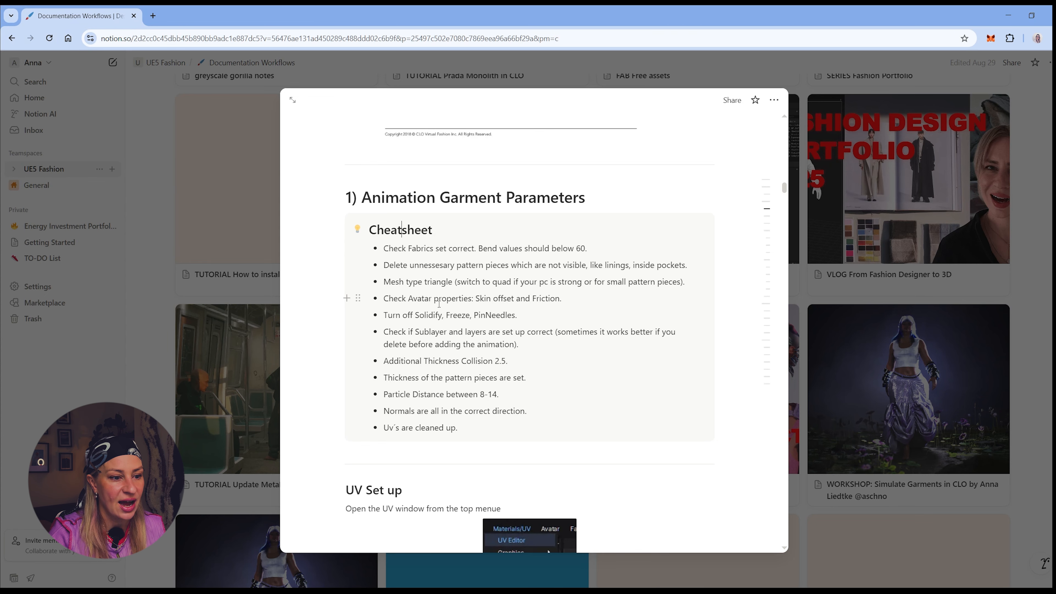
scroll(439, 305, "down", 1)
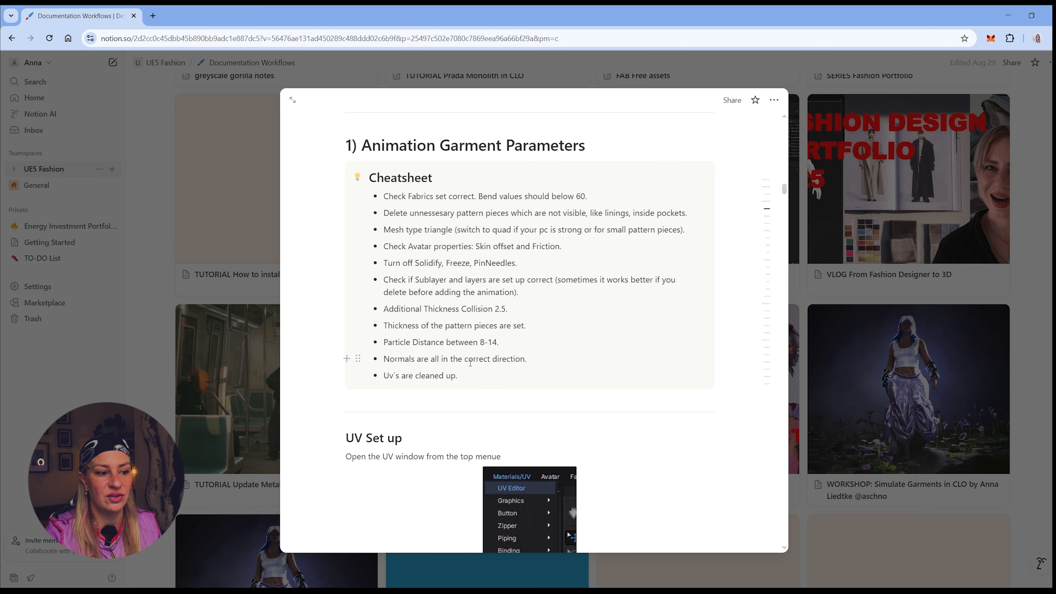
scroll(467, 354, "down", 1)
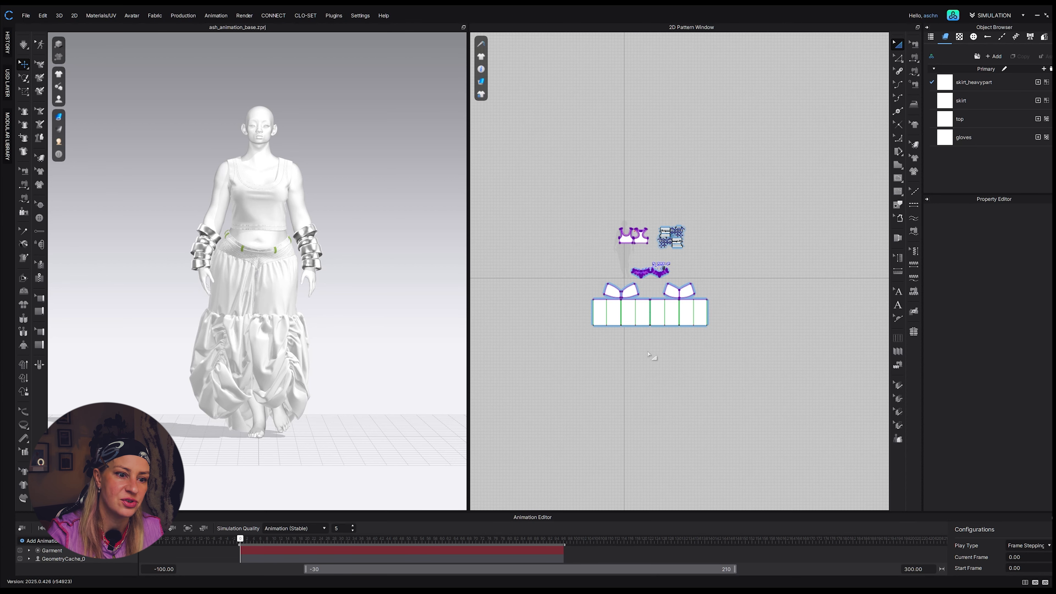
Back in CLO, look over the 2D patterns and select the skirt_heavypart waist piece at the front of the skirt
scroll(642, 342, "up", 5)
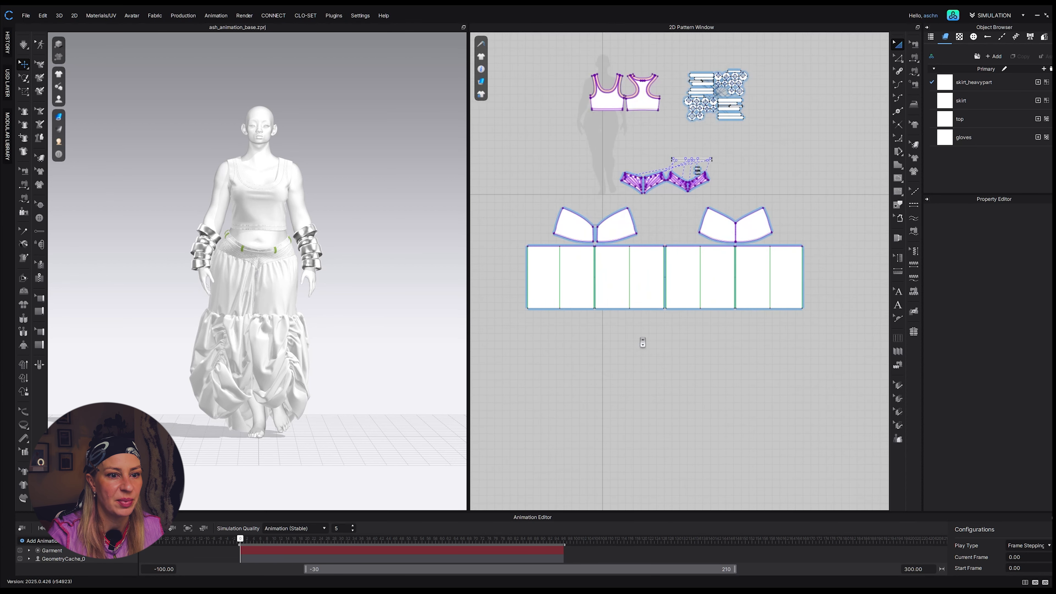
scroll(642, 342, "down", 3)
scroll(641, 339, "up", 2)
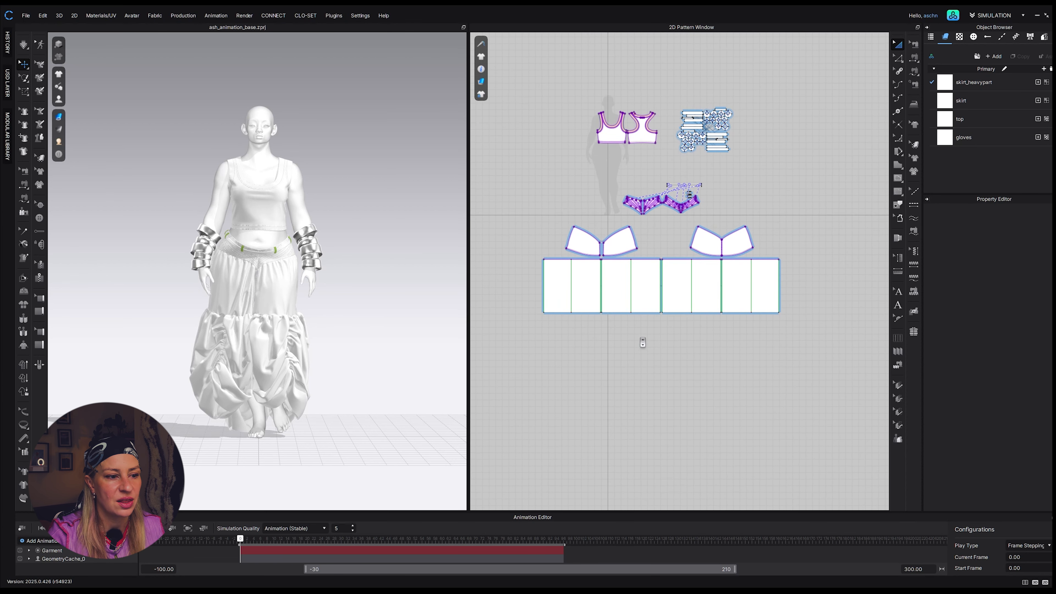
right_click_drag(703, 354, 661, 388)
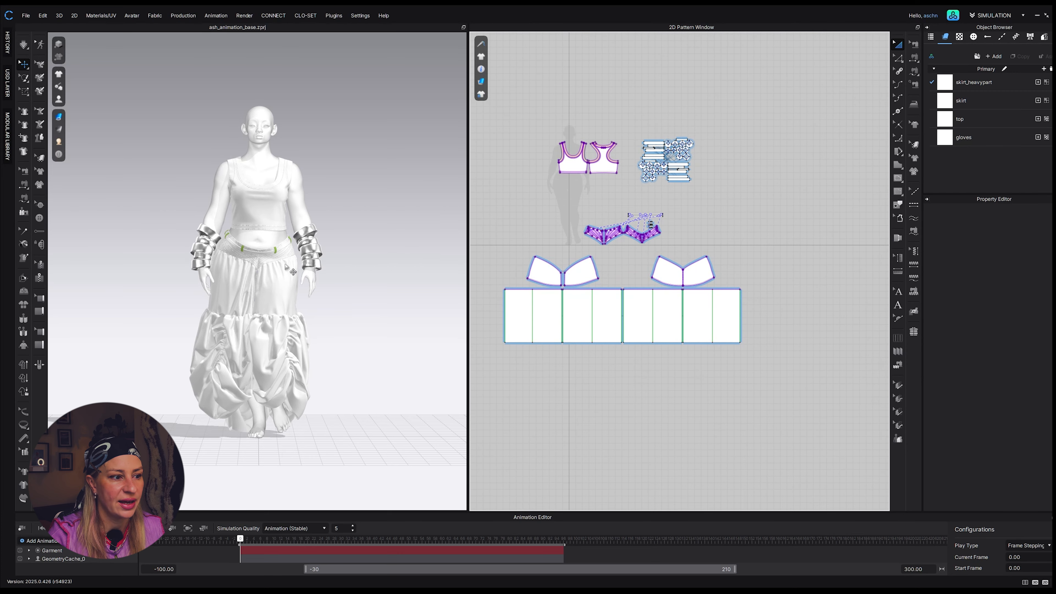
scroll(290, 258, "up", 5)
left_click(289, 237)
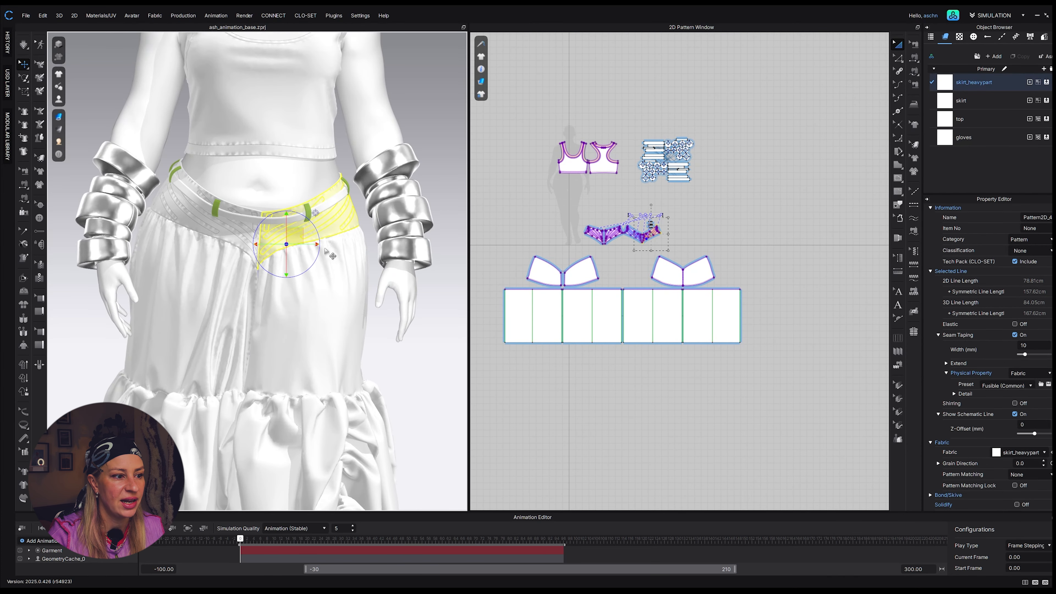
Examine the selected waist piece and belt on the avatar from an angle, comparing them with the 2D pattern layout
right_click_drag(303, 254, 371, 251)
scroll(365, 279, "up", 3)
scroll(372, 259, "up", 3)
scroll(372, 259, "down", 3)
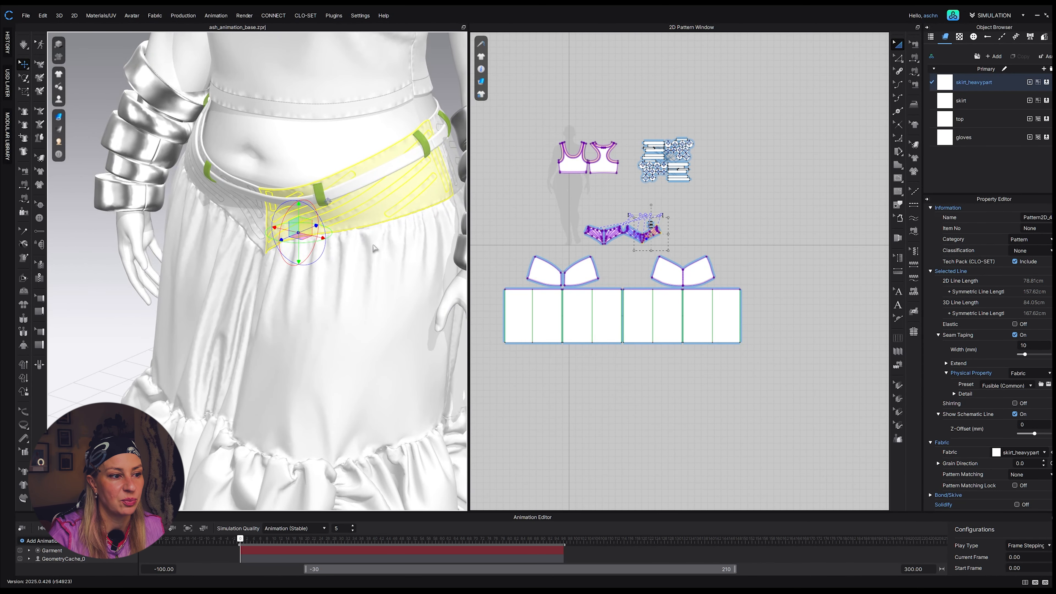
scroll(373, 249, "down", 5)
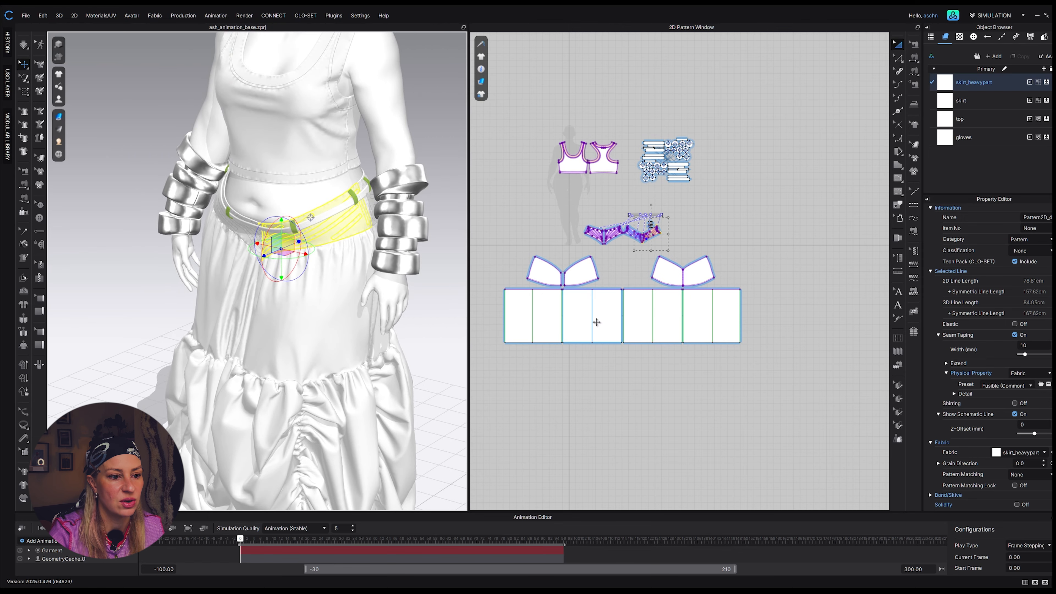
mouse_move(337, 266)
right_mouse_down()
mouse_move(332, 303)
mouse_move(372, 273)
mouse_move(326, 271)
mouse_move(354, 273)
mouse_move(342, 275)
right_mouse_up()
scroll(370, 225, "up", 3)
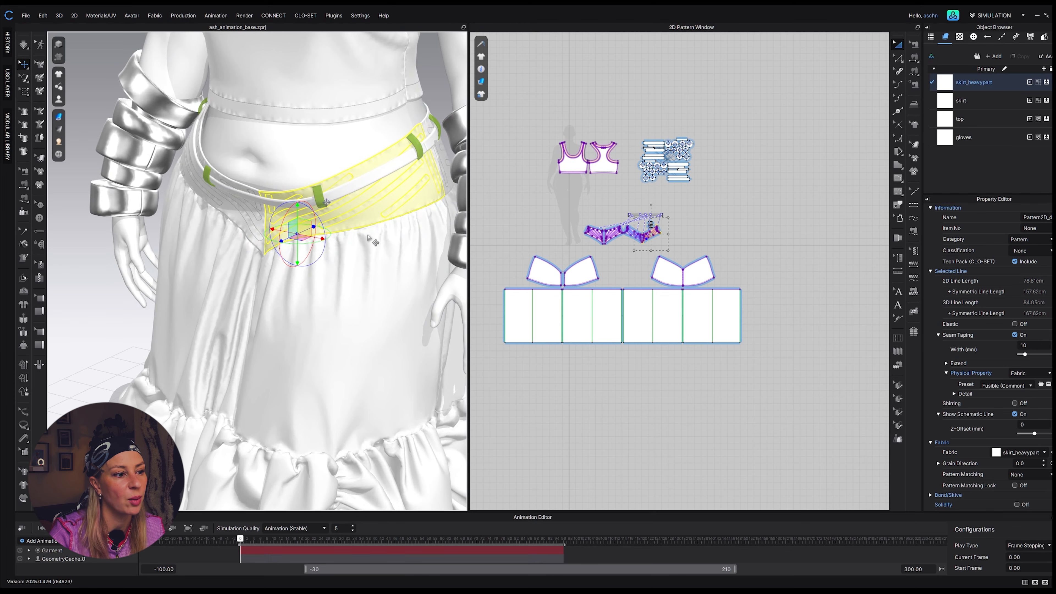
scroll(374, 249, "down", 3)
scroll(374, 250, "down", 3)
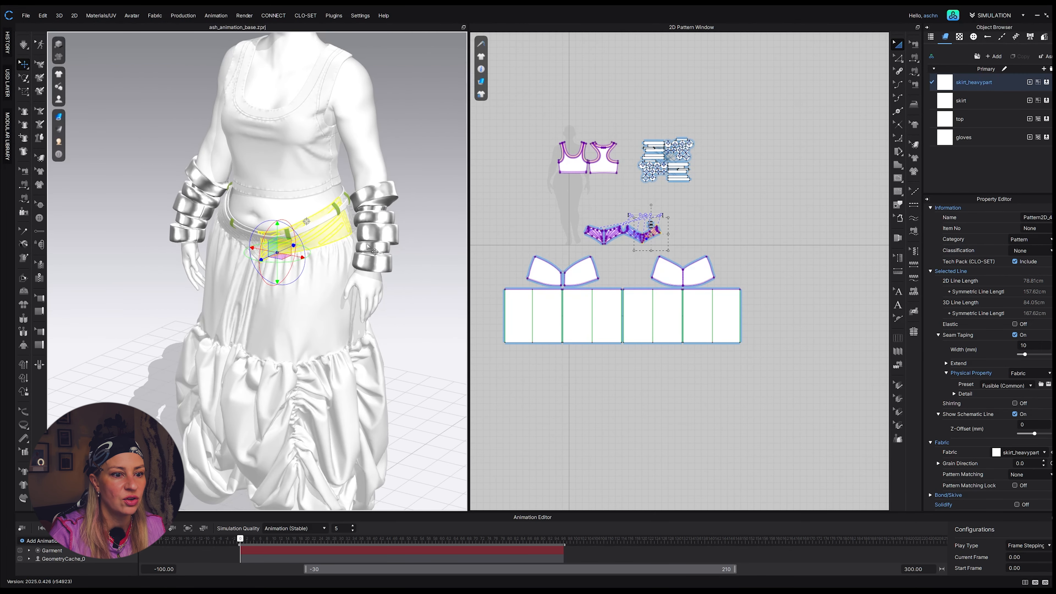
scroll(592, 303, "up", 2)
scroll(607, 287, "down", 3)
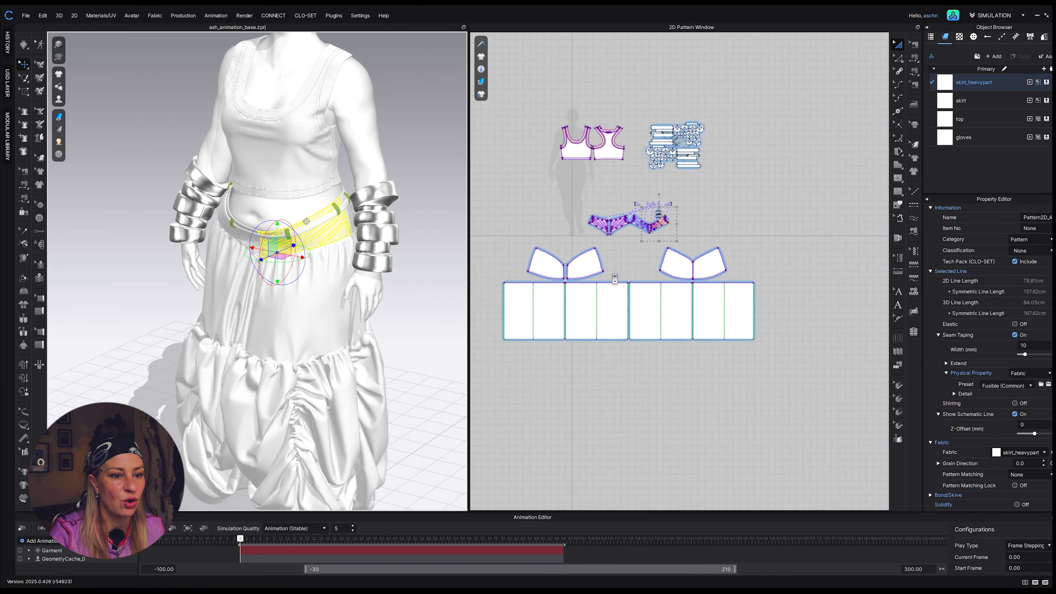
scroll(614, 279, "down", 4)
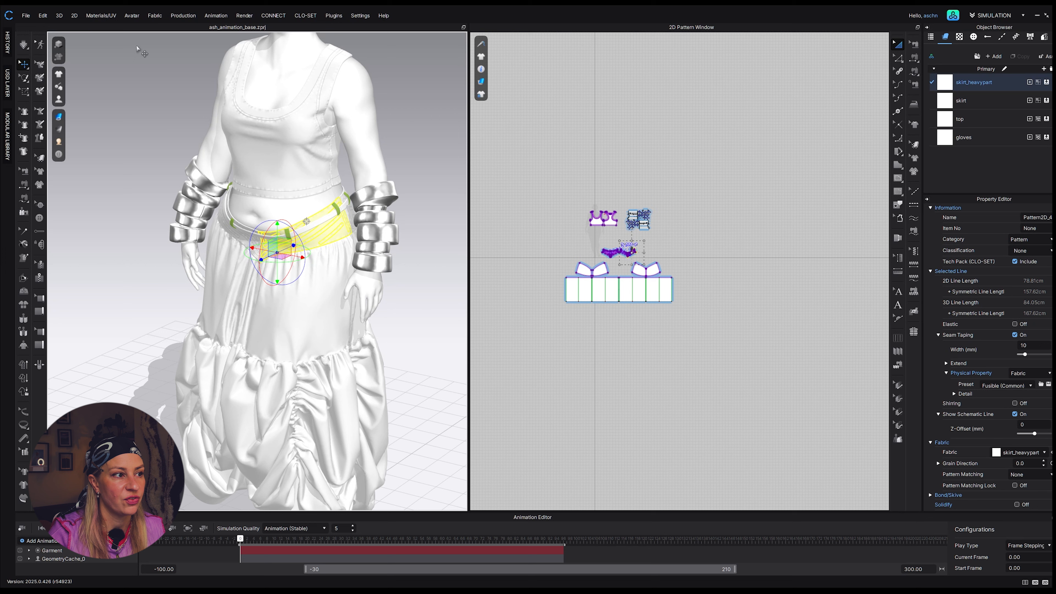
Open the UV Editor and frame the UV tiles of all garment pieces
left_click(108, 16)
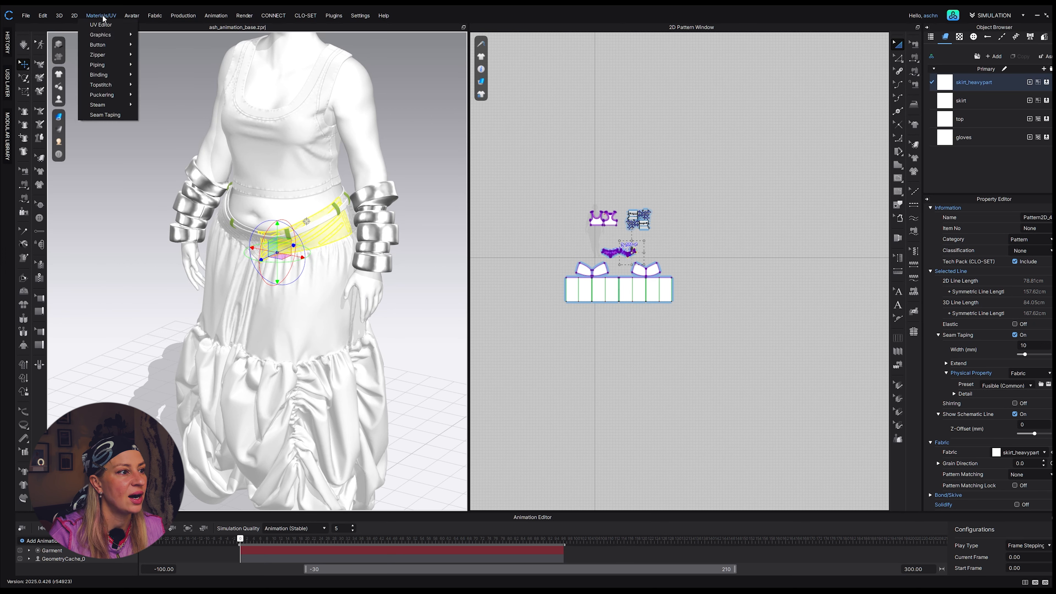
left_click(104, 26)
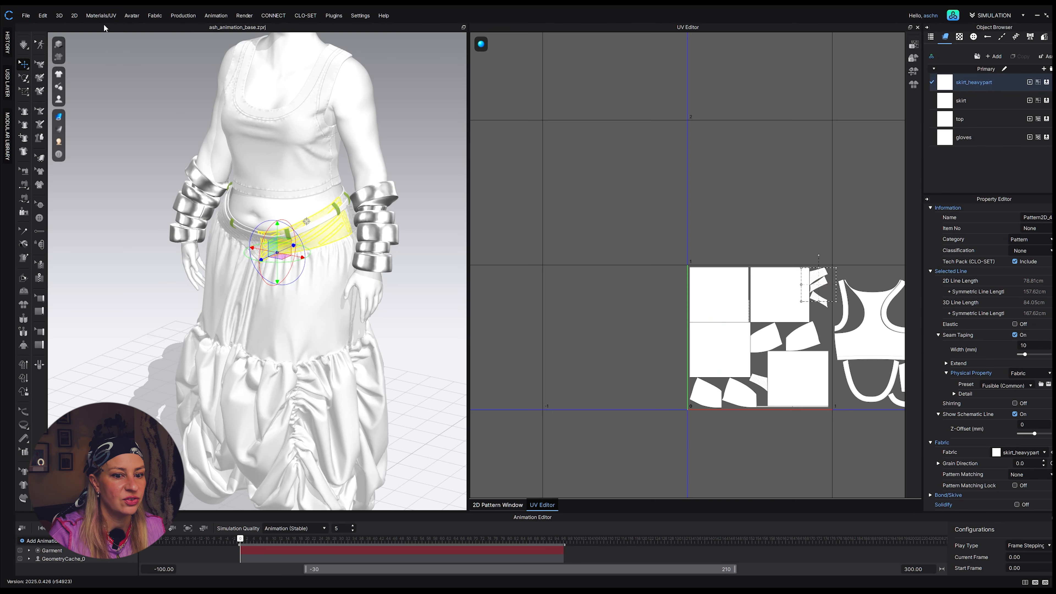
scroll(714, 433, "down", 4)
middle_click_drag(676, 422, 617, 399)
scroll(600, 399, "down", 2)
scroll(600, 400, "up", 2)
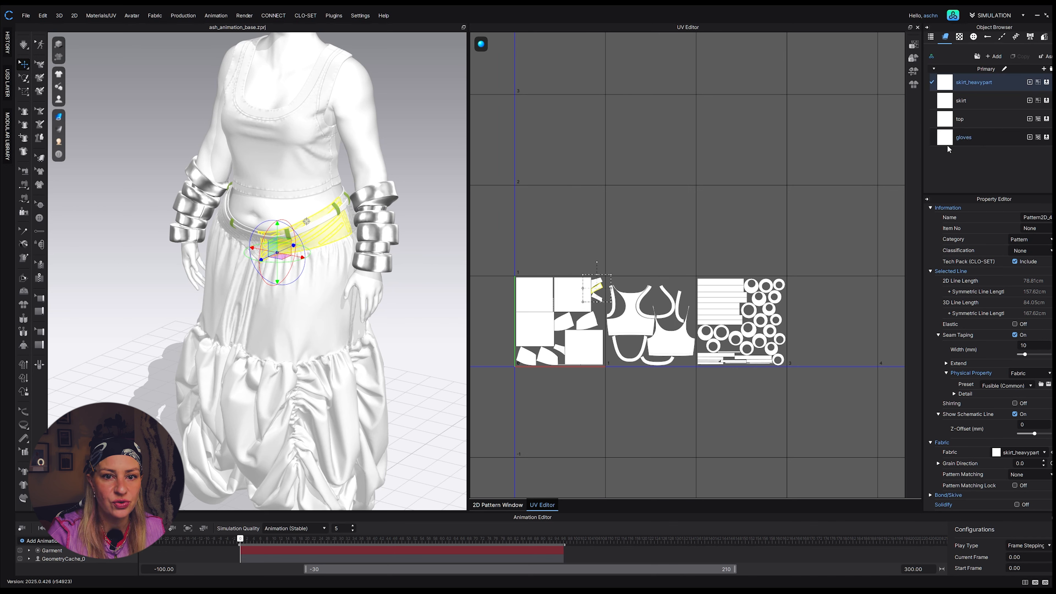
Check the UV grouping by selecting the skirt_heavypart fabric, the skirt tile and the top tile in turn, and clear the selection
left_click(946, 88)
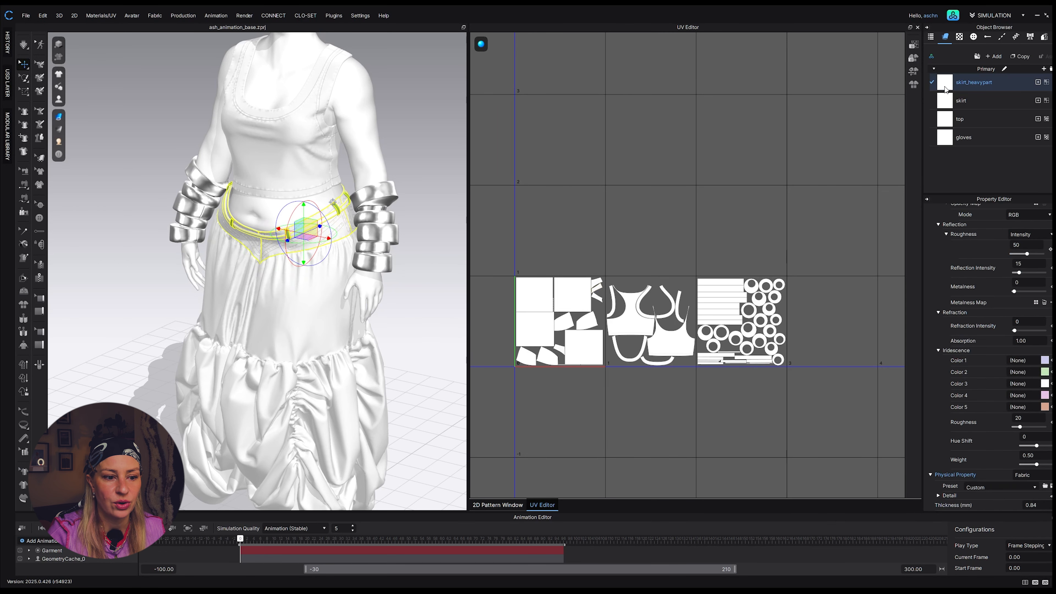
left_click_drag(528, 266, 607, 399)
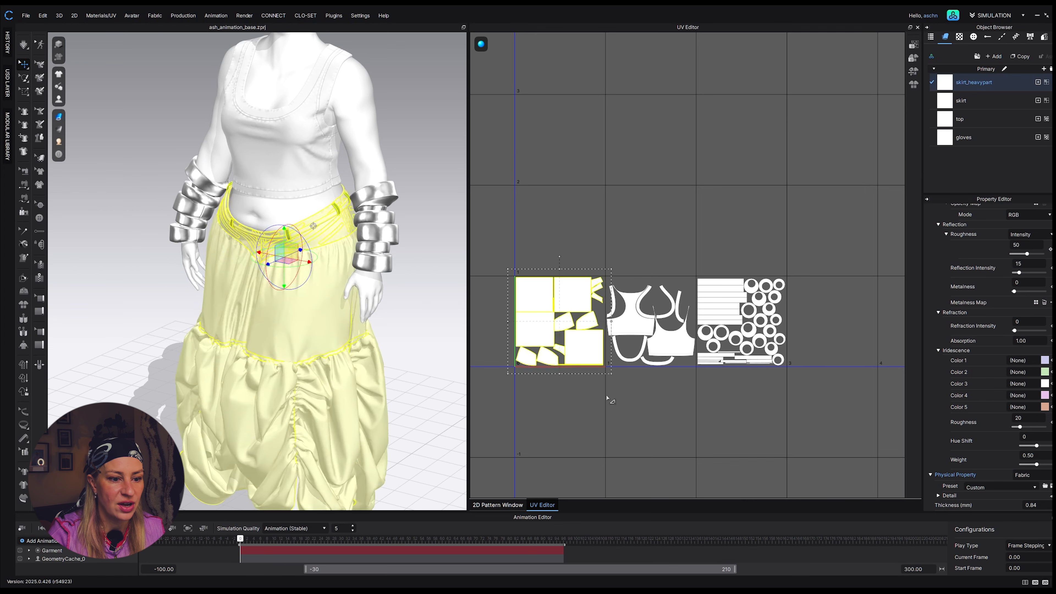
left_click_drag(606, 260, 697, 404)
left_click(692, 264)
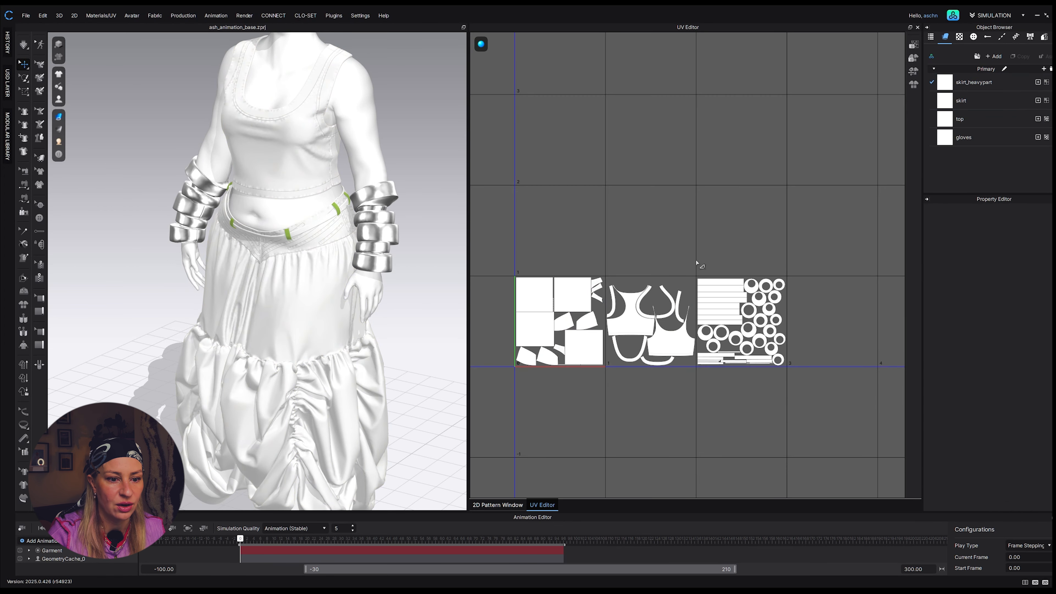
Compare the UV tiles with the garment by selecting the gloves tile, the skirt_heavypart fabric and the entire first skirt tile in turn
left_click_drag(696, 263, 807, 407)
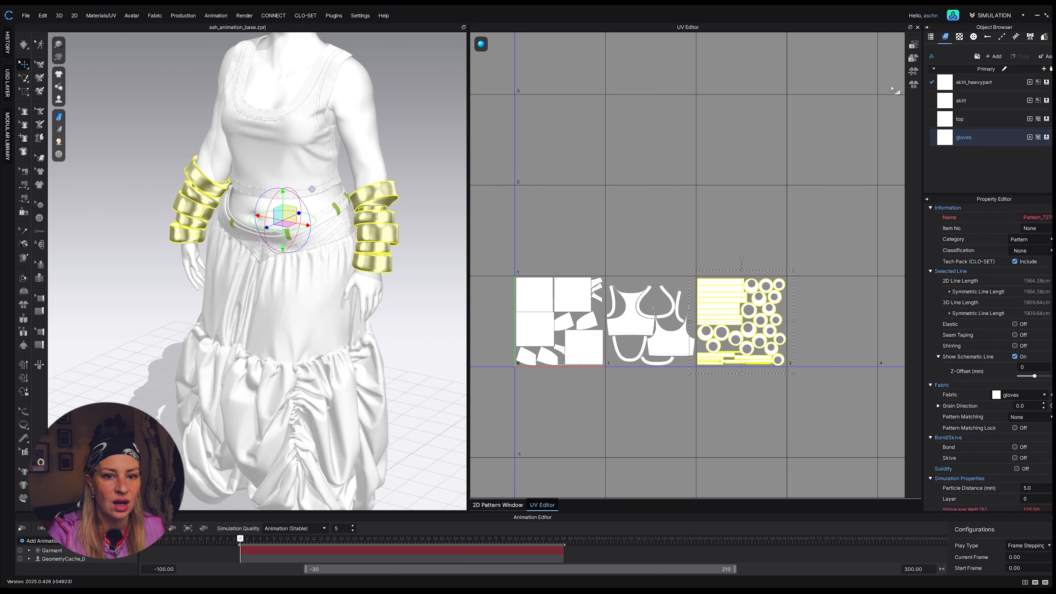
left_click(946, 84)
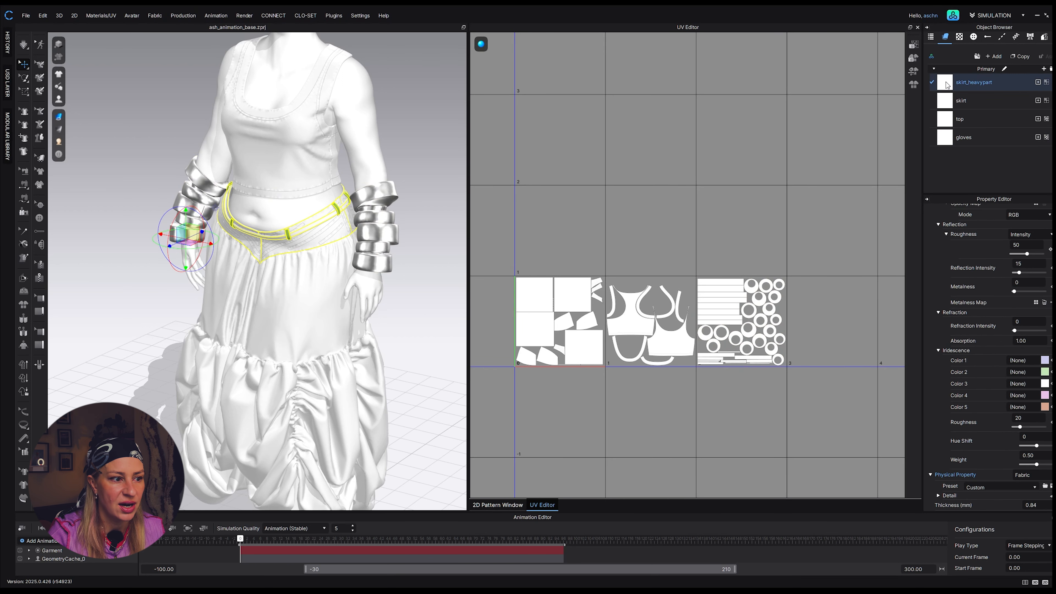
scroll(354, 224, "up", 4)
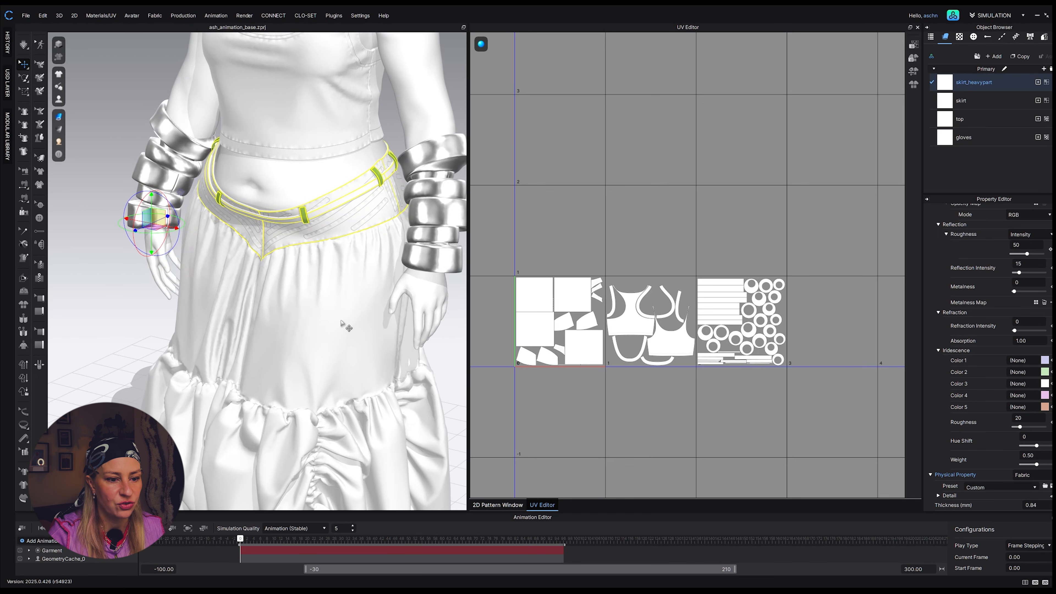
left_click(503, 265)
left_click_drag(503, 264, 607, 403)
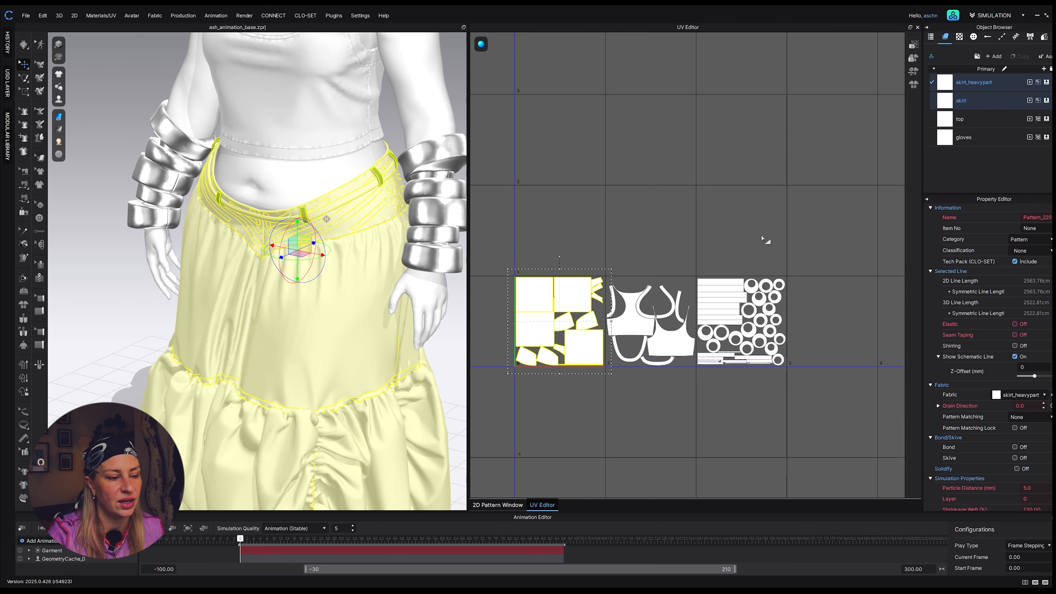
scroll(769, 233, "up", 1)
scroll(765, 235, "down", 4)
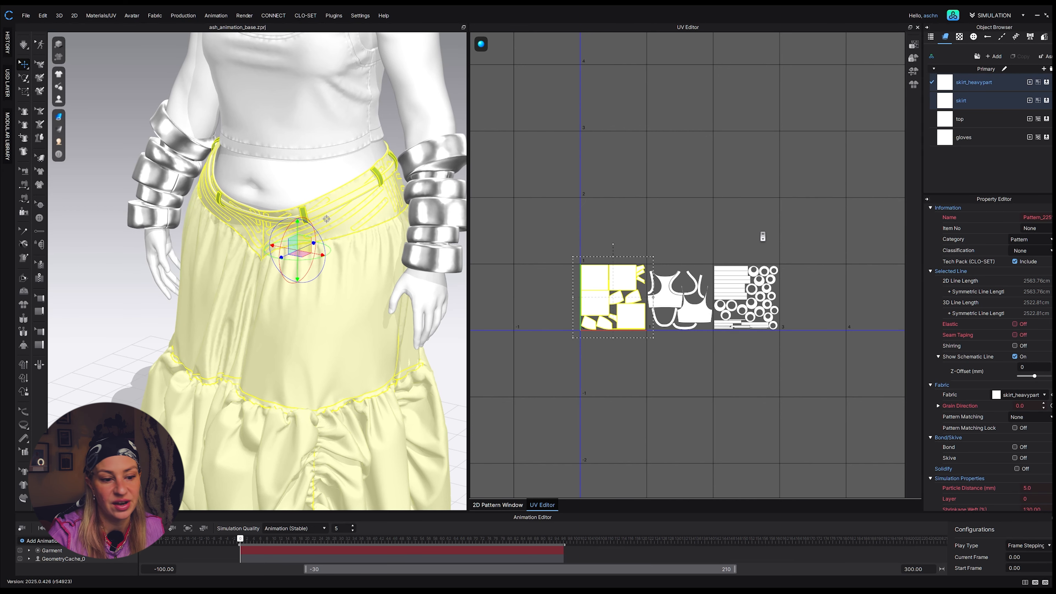
scroll(655, 437, "down", 1)
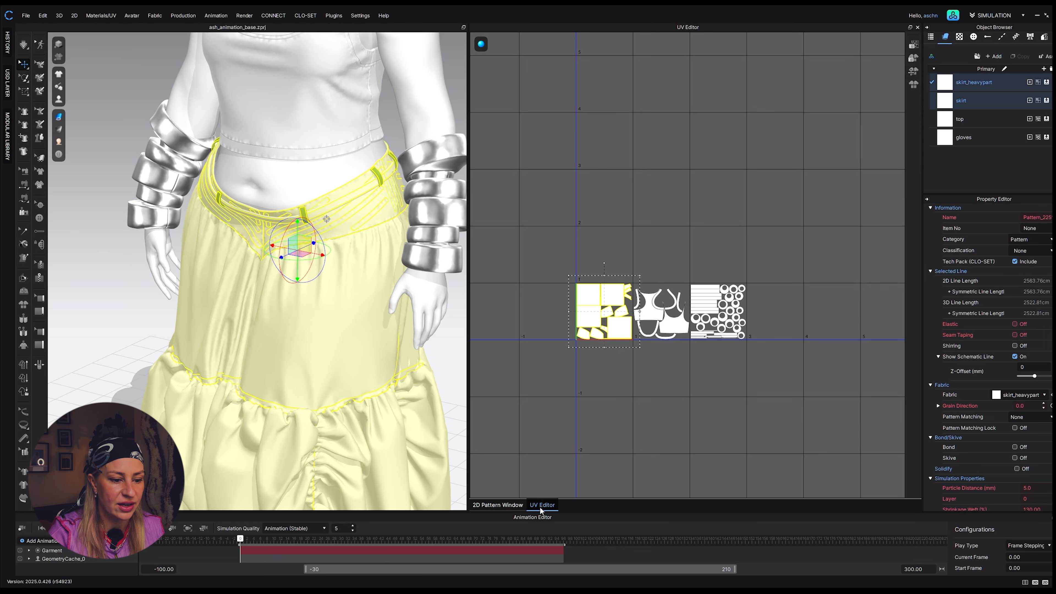
Return to the 2D patterns and set the garment rendering style to Textured Surface
left_click(498, 505)
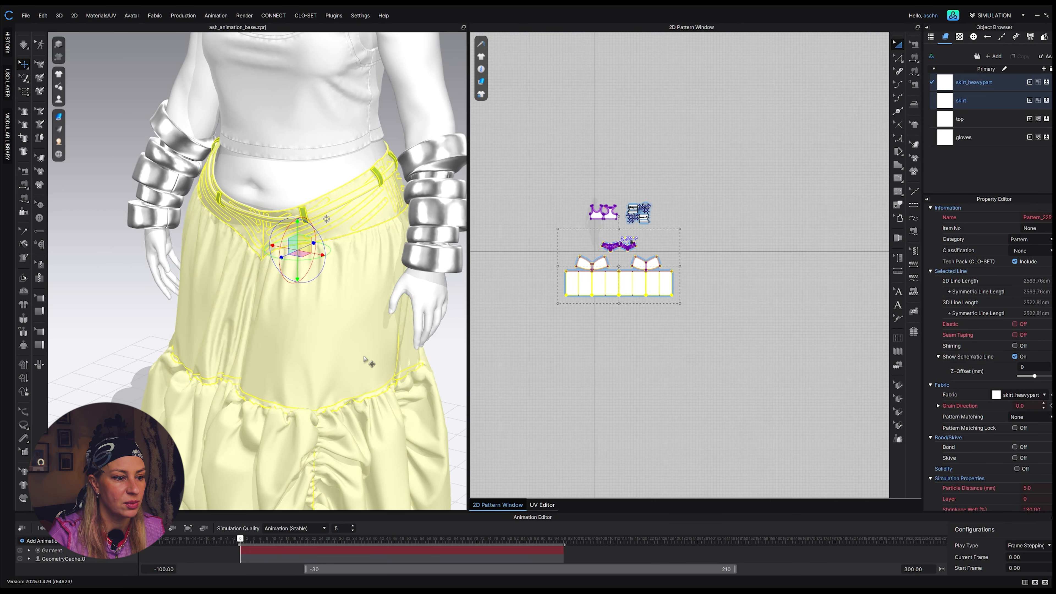
scroll(366, 361, "down", 5)
mouse_move(366, 361)
right_mouse_down()
mouse_move(418, 370)
mouse_move(344, 370)
mouse_move(361, 372)
right_mouse_up()
left_click(59, 117)
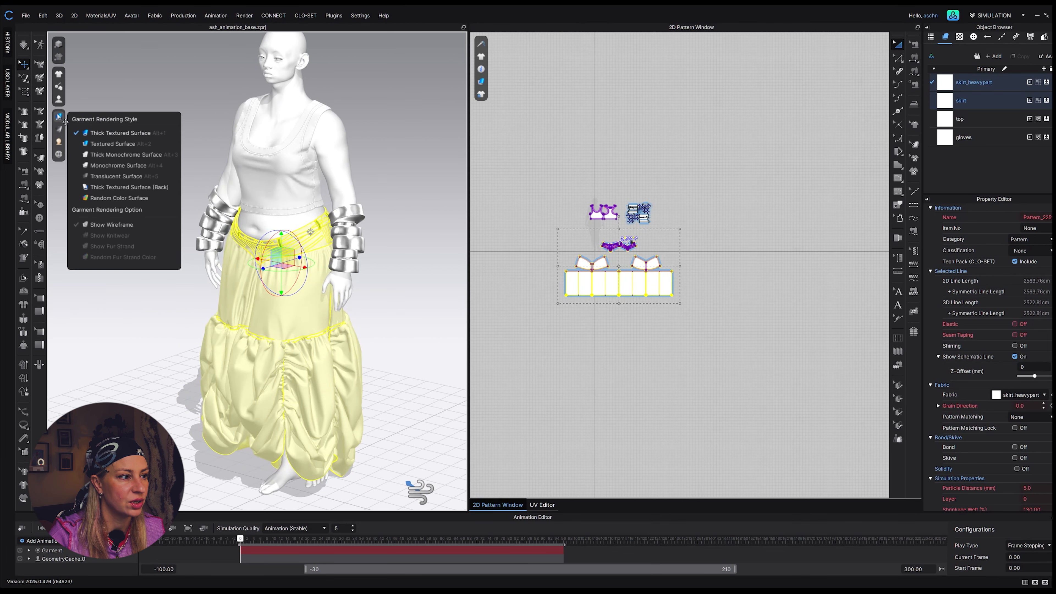
left_click(112, 144)
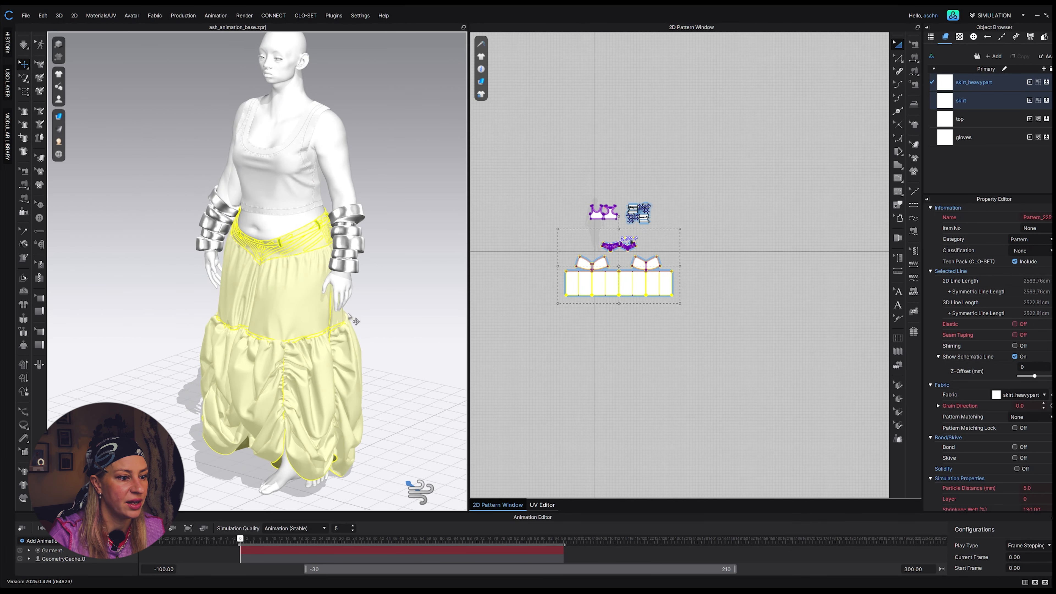
Flip the surface normals of the upper front skirt panels
left_click(291, 309)
right_click(293, 311)
left_click(319, 93)
Review the garment rendering styles and examine the flipped front skirt panels on the avatar from several angles
left_click(58, 117)
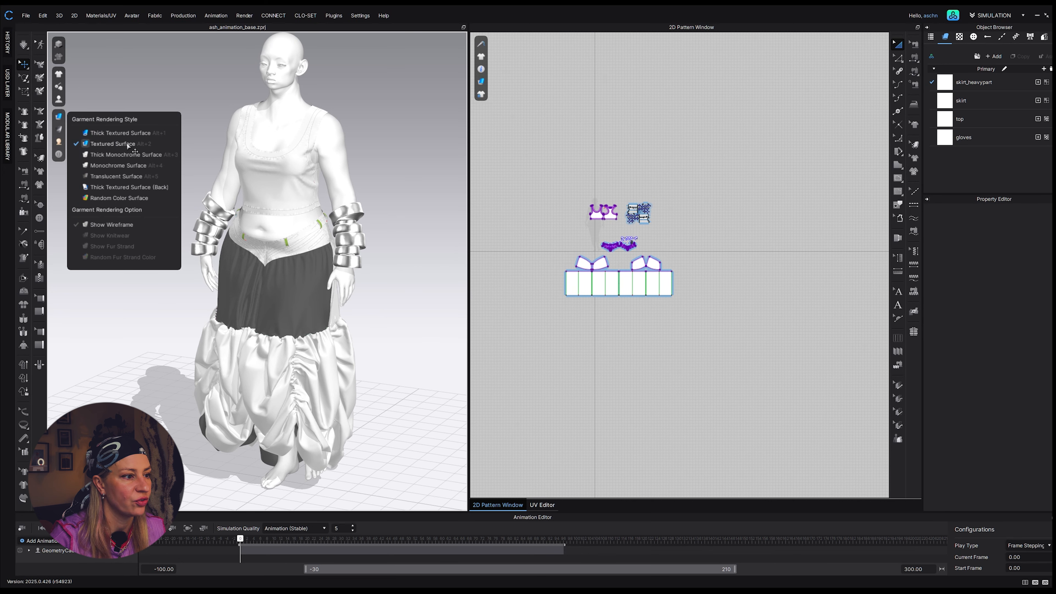
scroll(310, 302, "up", 3)
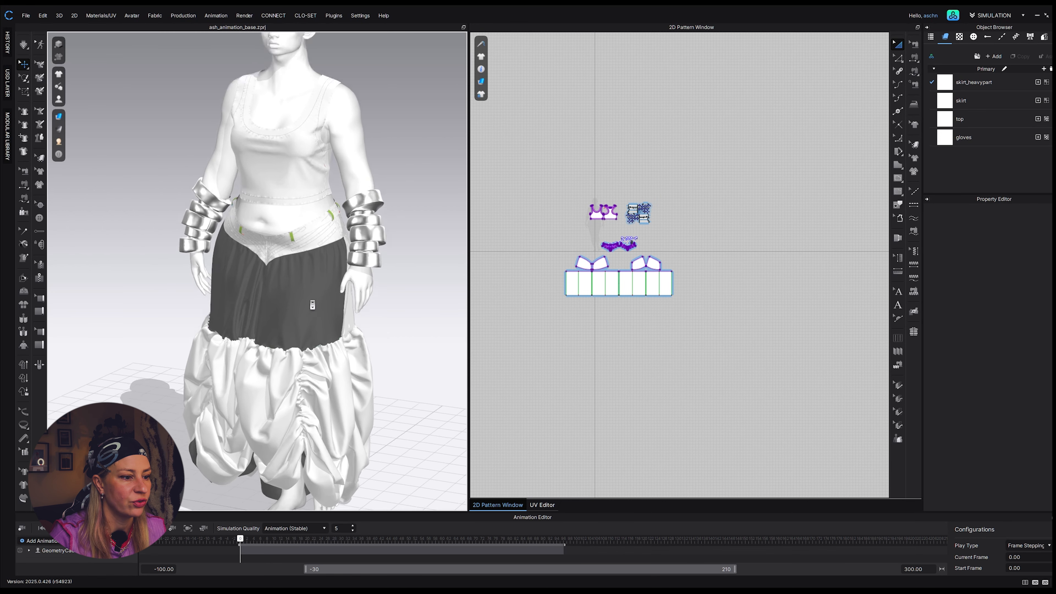
scroll(310, 302, "down", 2)
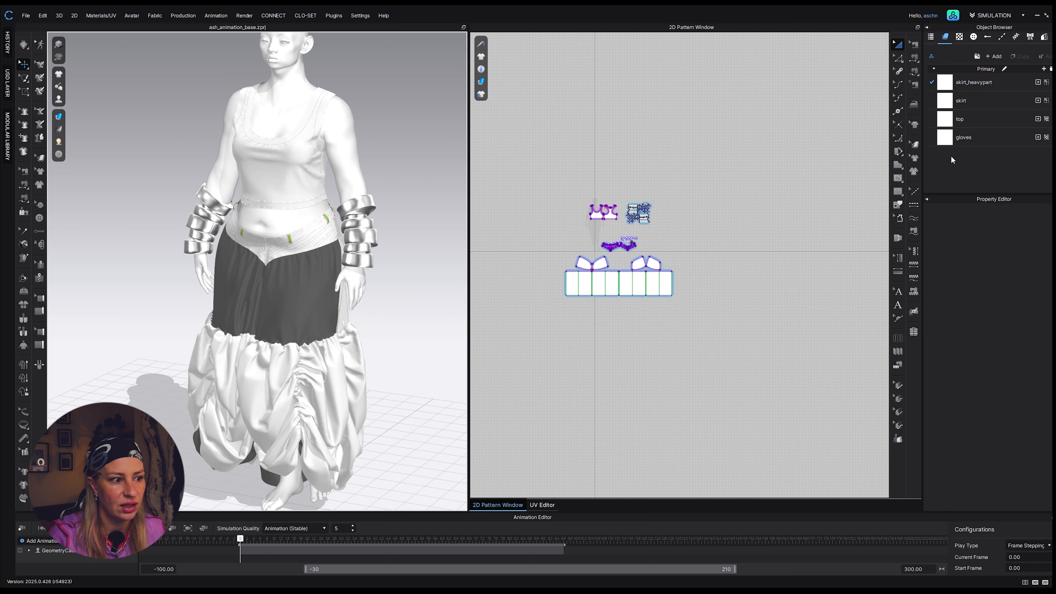
scroll(254, 294, "down", 2)
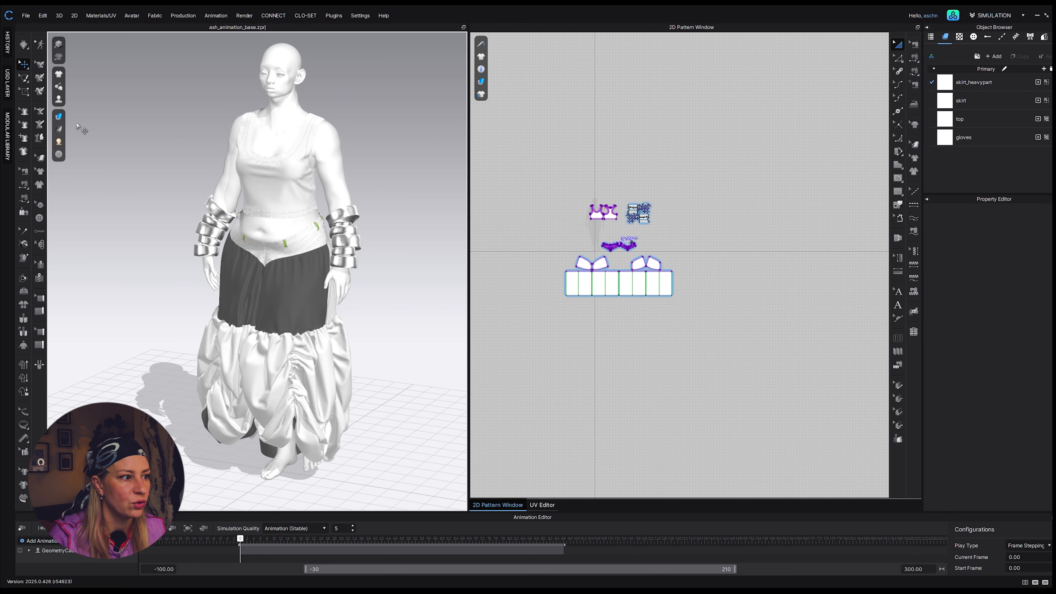
mouse_move(60, 117)
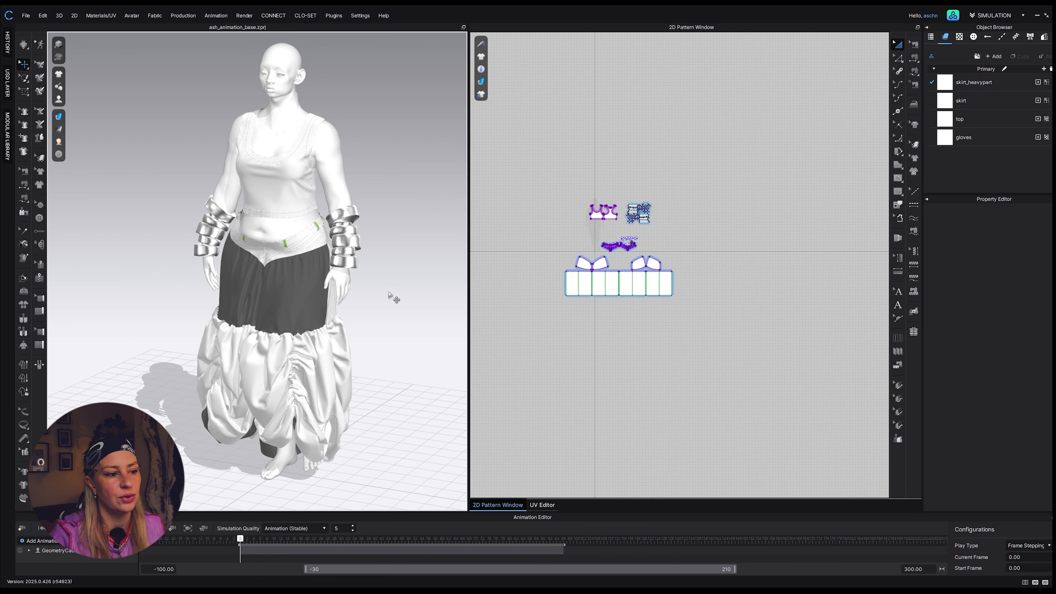
scroll(390, 295, "up", 2)
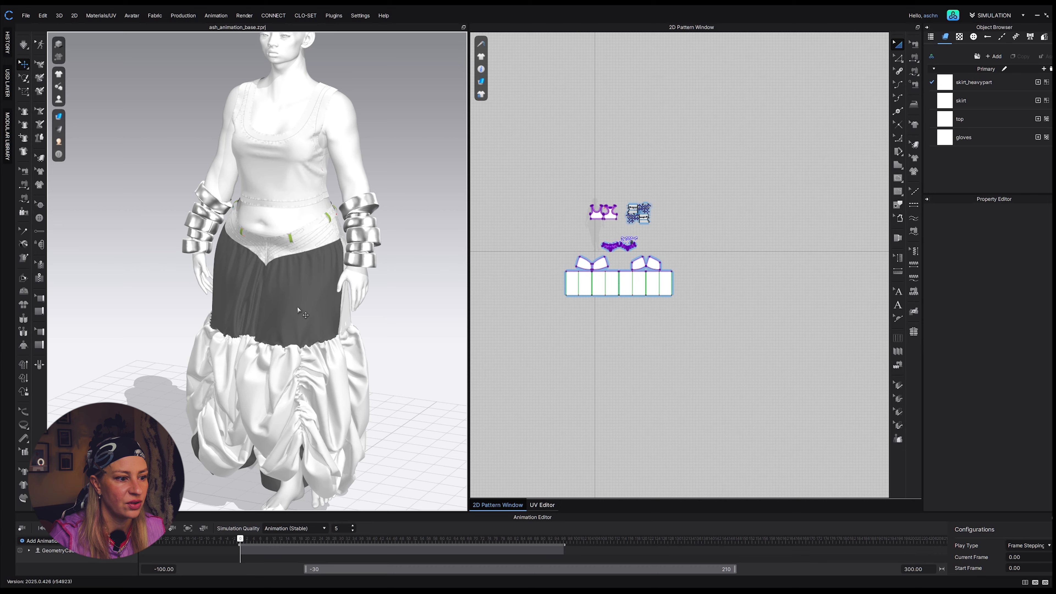
mouse_move(299, 304)
right_mouse_down()
mouse_move(406, 299)
mouse_move(191, 302)
mouse_move(300, 302)
mouse_move(282, 300)
right_mouse_up()
scroll(285, 304, "up", 4)
scroll(259, 339, "down", 3)
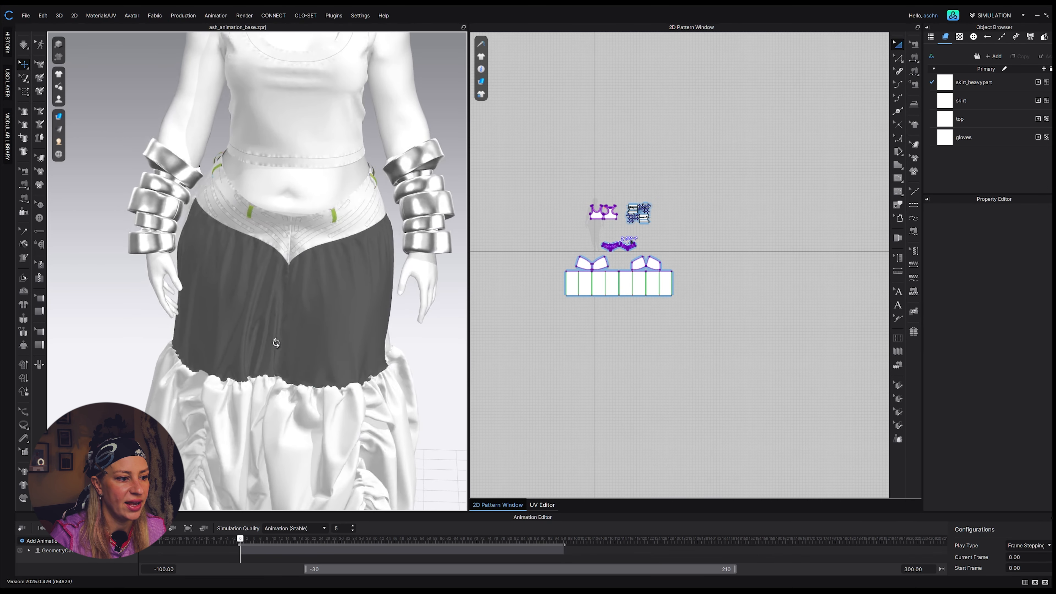
scroll(309, 328, "down", 3)
scroll(330, 322, "up", 2)
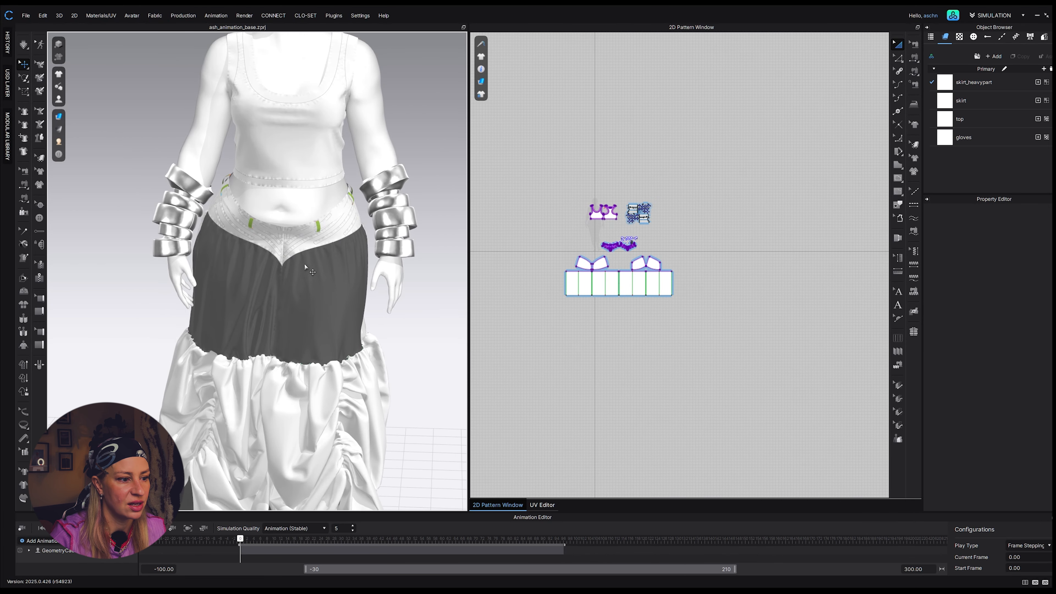
right_click_drag(323, 349, 264, 325)
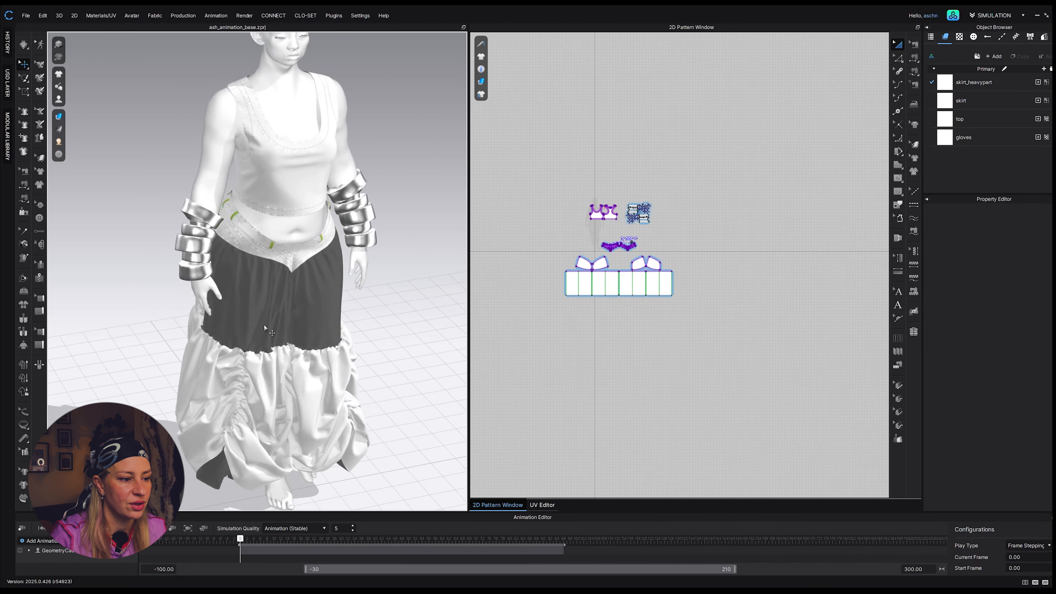
Reverse the normal flip on the two upper front skirt panels and clear the selection
left_click(322, 317)
left_click(259, 316, "shift")
left_click(371, 307)
scroll(408, 336, "up", 3)
left_click(267, 341)
right_click_drag(341, 356, 403, 370)
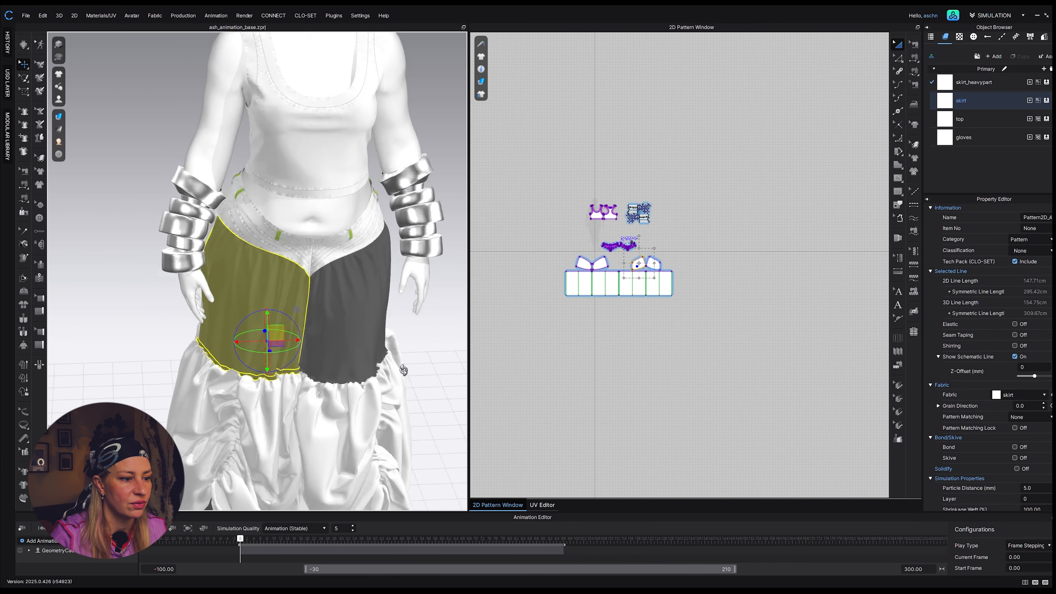
scroll(403, 366, "down", 3)
scroll(404, 349, "up", 1)
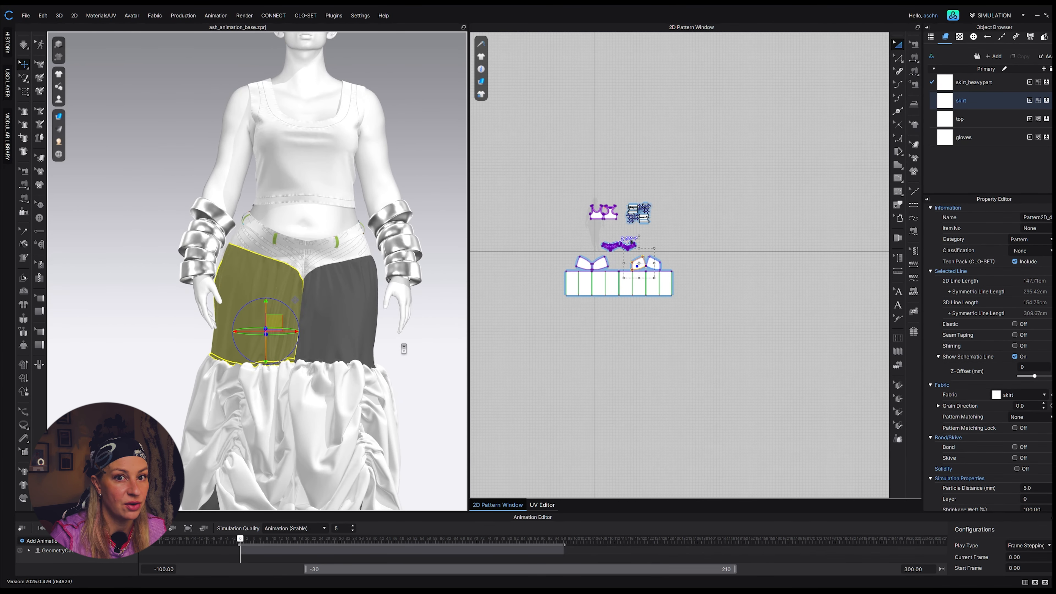
left_click(349, 324)
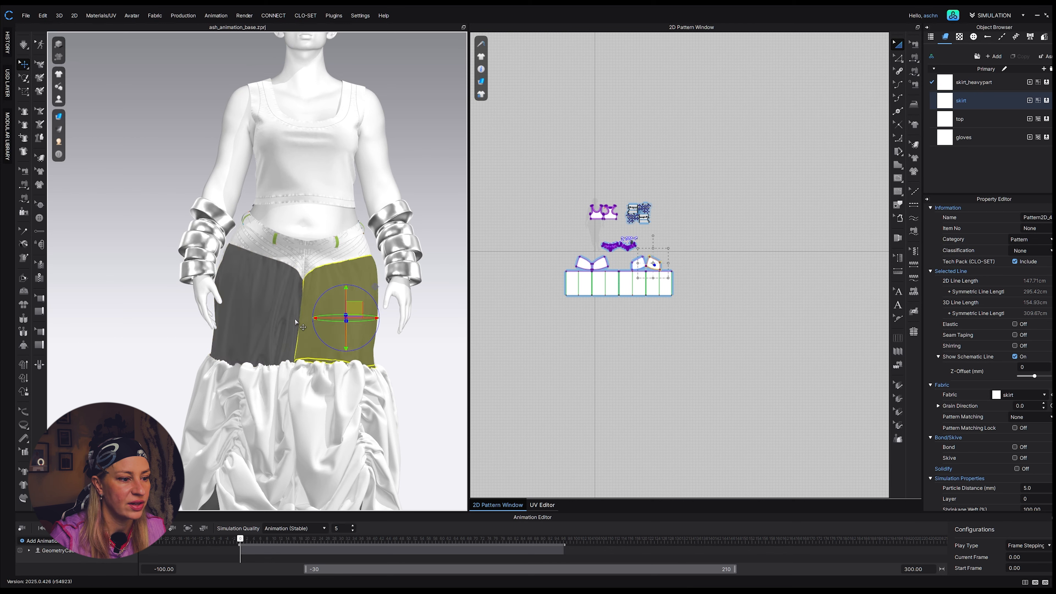
right_click(342, 329)
left_click(378, 134)
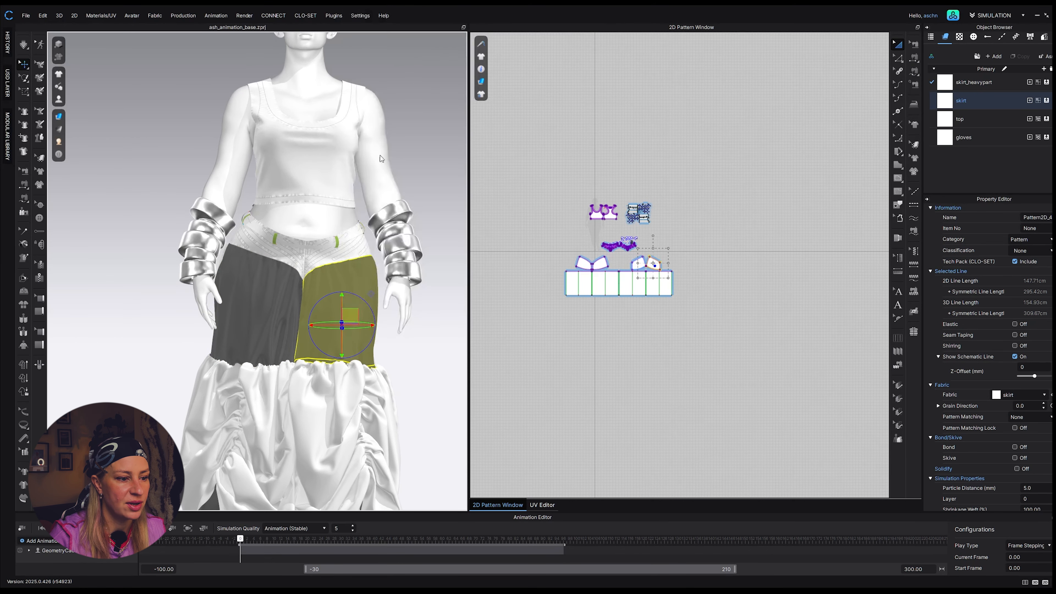
left_click(428, 380)
Examine the skirt from below, hide the avatar, and inspect the inner surfaces of the top and waist
right_click_drag(428, 381, 338, 339)
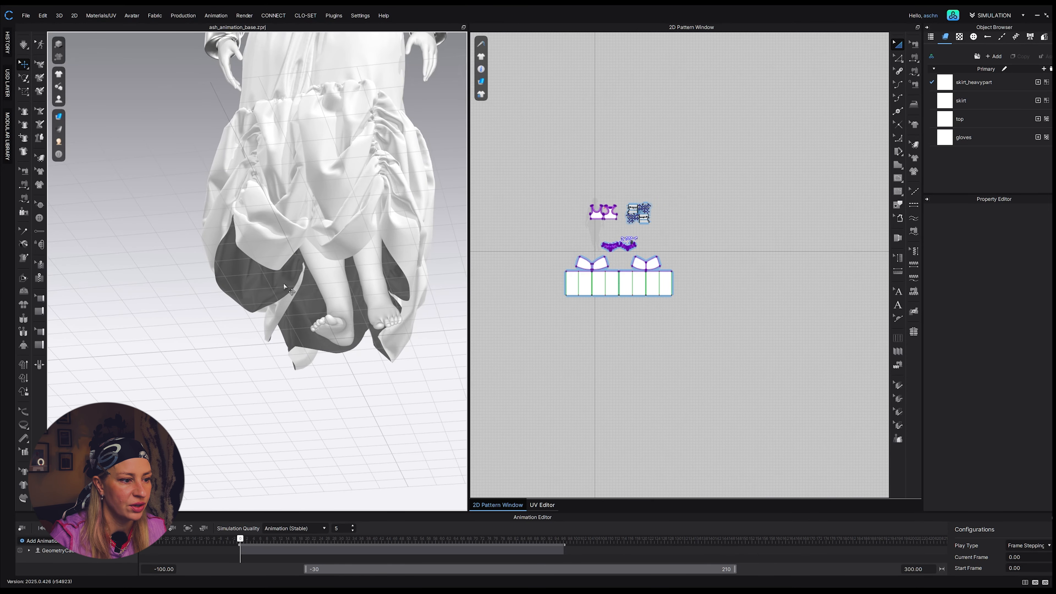
right_click_drag(271, 324, 255, 366)
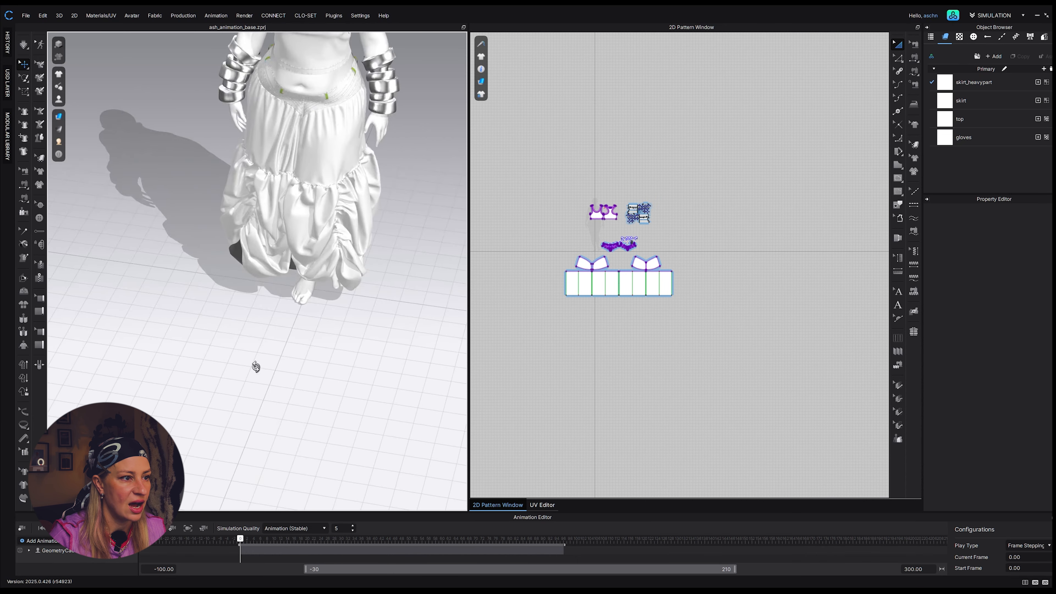
middle_click_drag(282, 265, 262, 495)
key("shift+a")
scroll(272, 272, "up", 5)
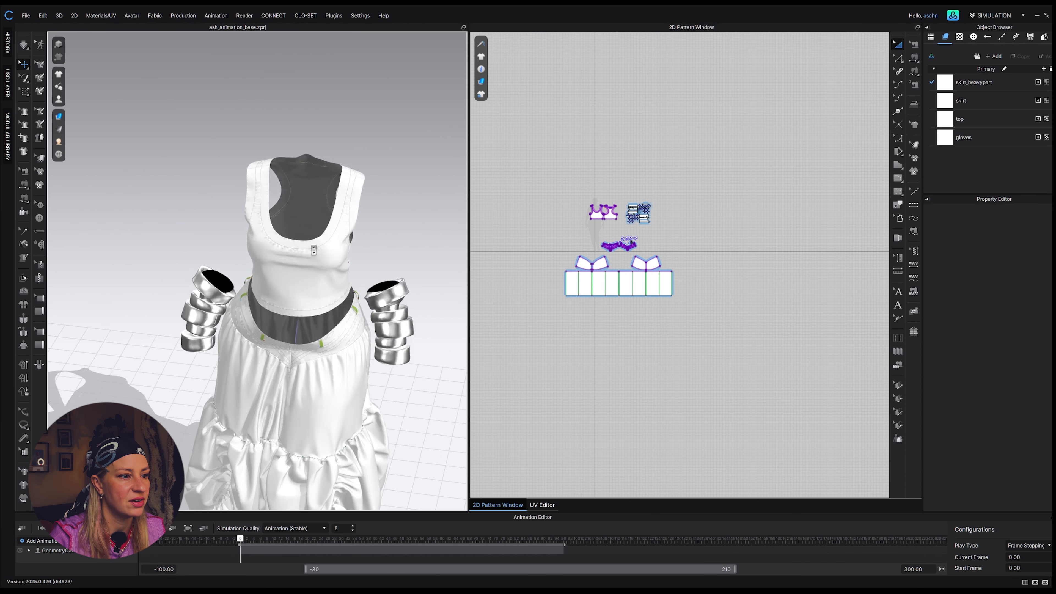
middle_click_drag(287, 251, 294, 320)
scroll(297, 191, "up", 6)
right_click_drag(321, 230, 300, 185)
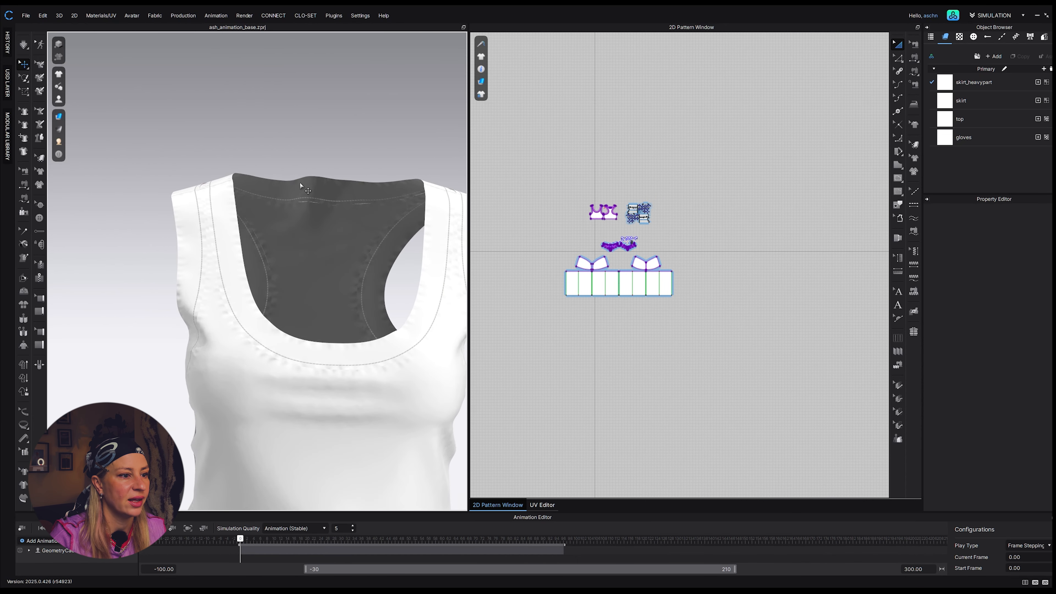
scroll(327, 202, "down", 6)
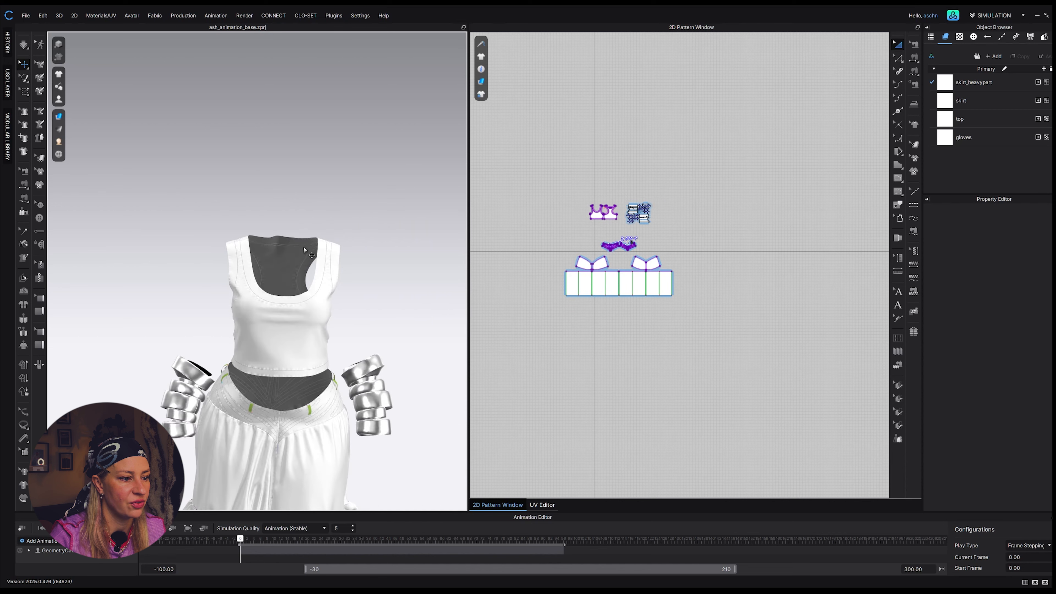
right_click_drag(362, 342, 329, 319)
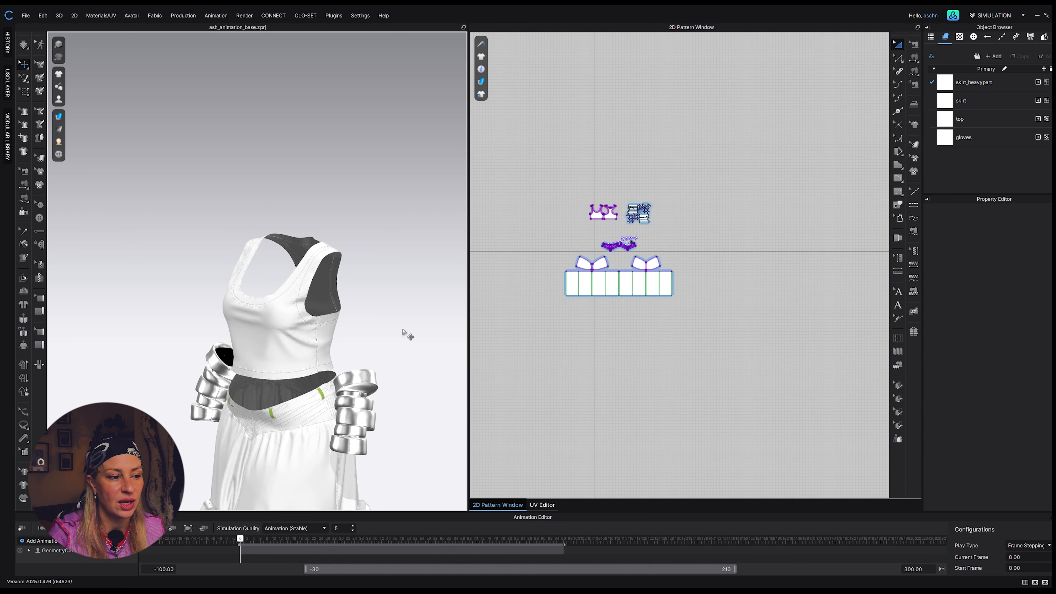
Set the garment rendering style to Thick Textured Surface and compare the fabric thickness at the top's straps and neckline
scroll(403, 331, "down", 5)
right_click_drag(386, 356, 408, 375)
scroll(408, 374, "up", 5)
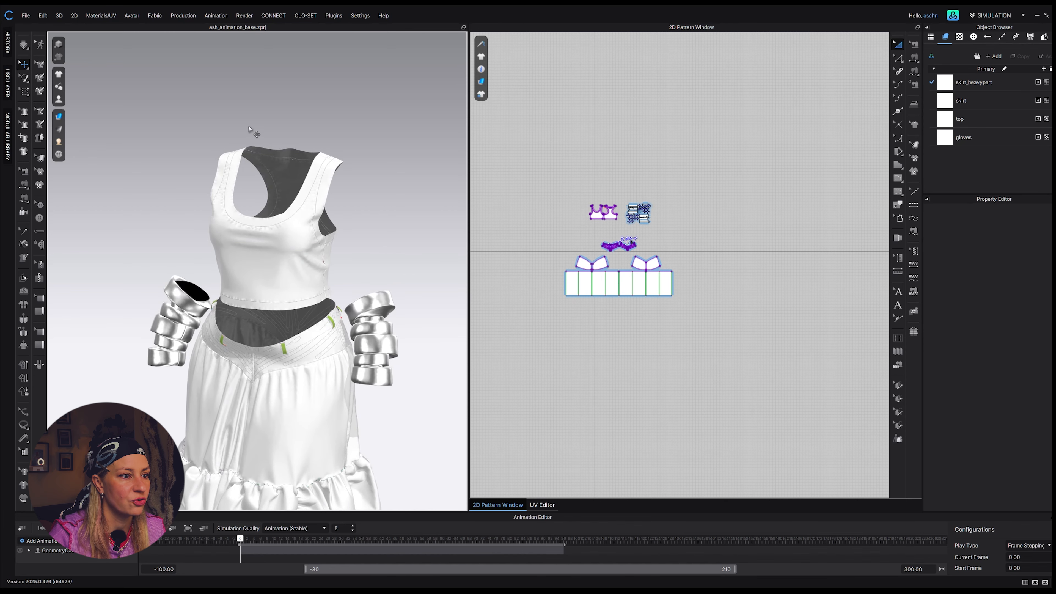
scroll(254, 137, "up", 10)
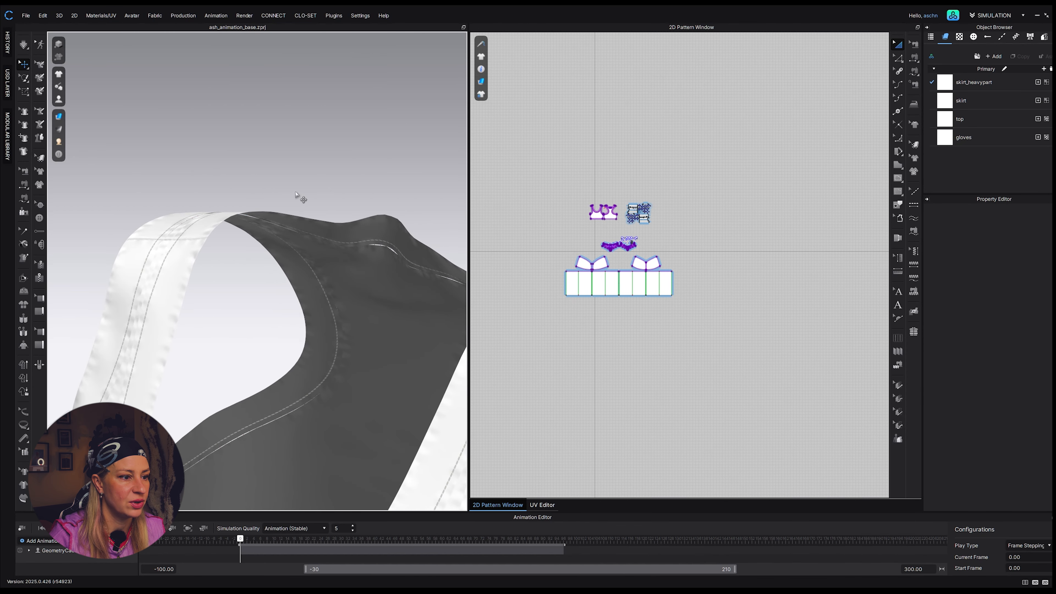
left_click(59, 117)
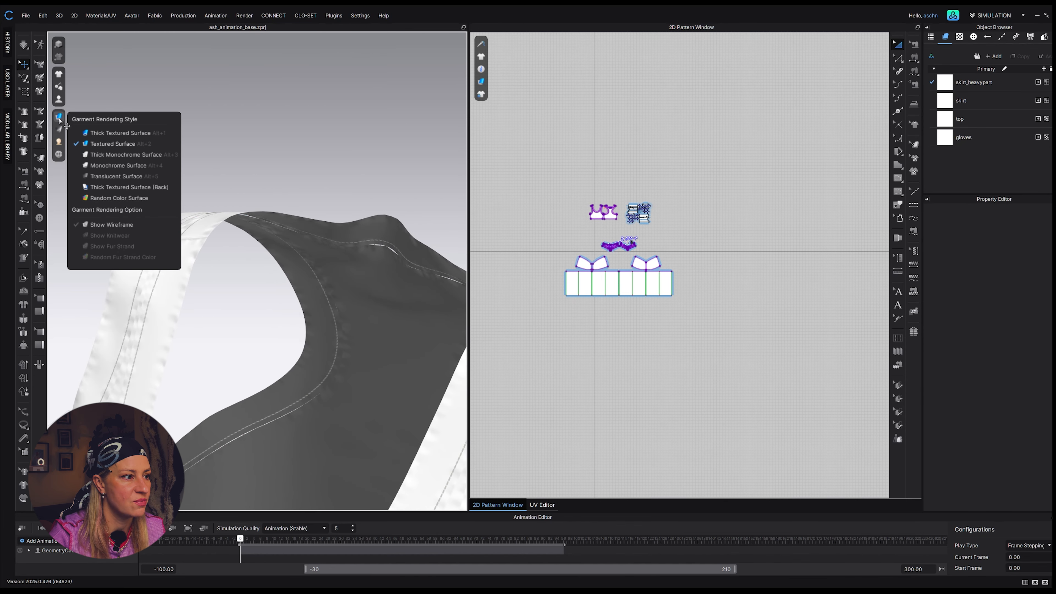
left_click(97, 132)
right_click_drag(333, 211, 309, 188)
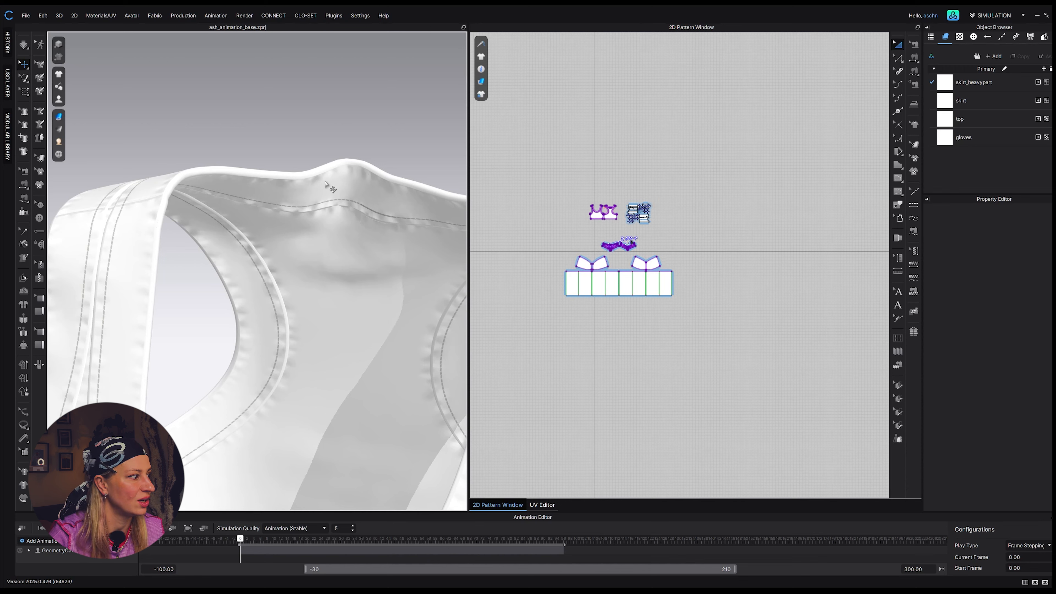
Select all garment patterns and set their particle distance to 14 mm
scroll(326, 184, "down", 10)
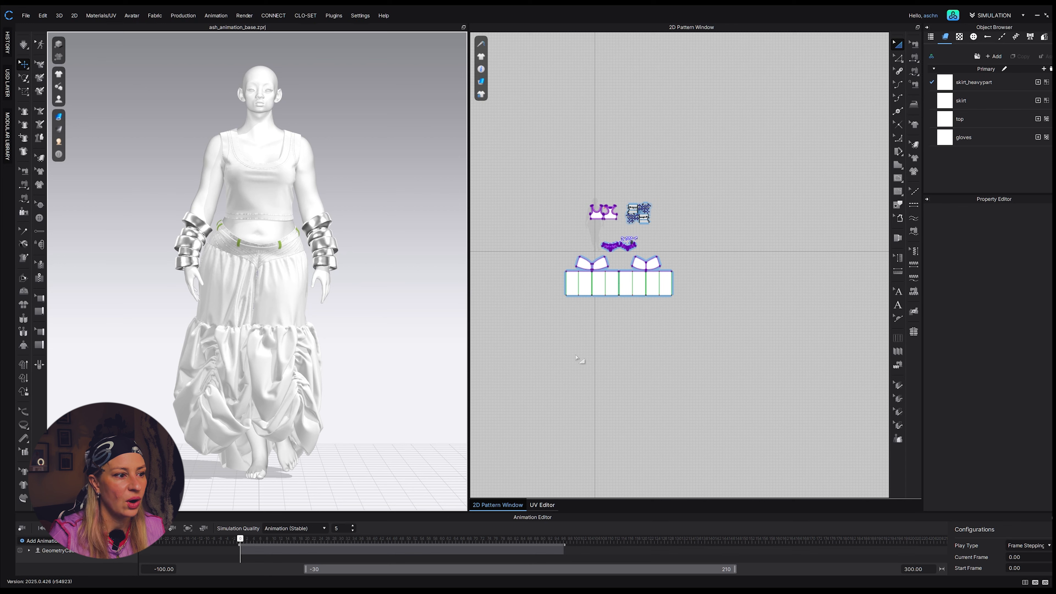
left_click_drag(520, 162, 717, 342)
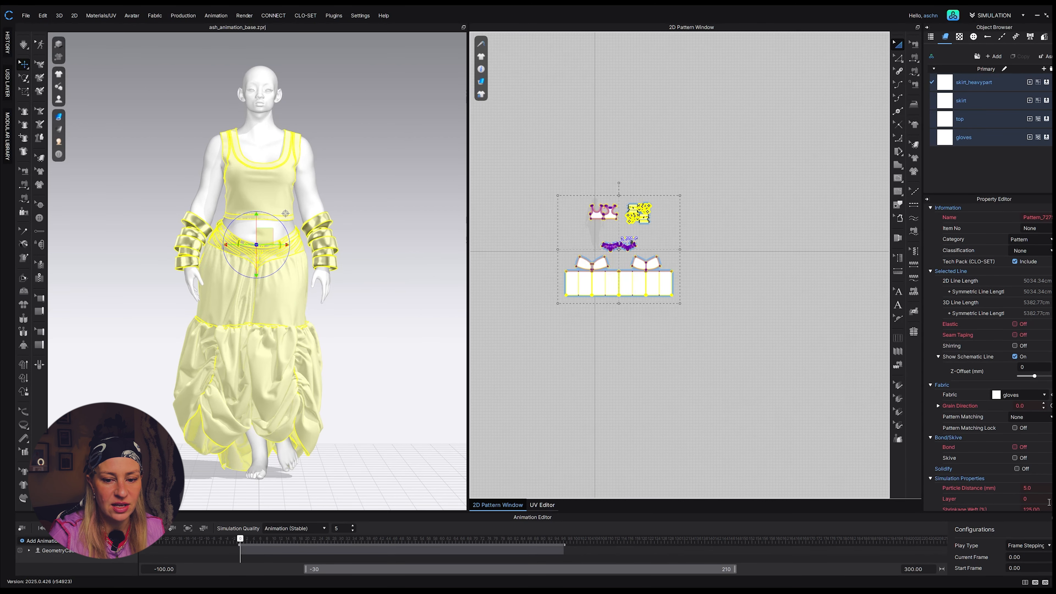
left_click(1036, 488)
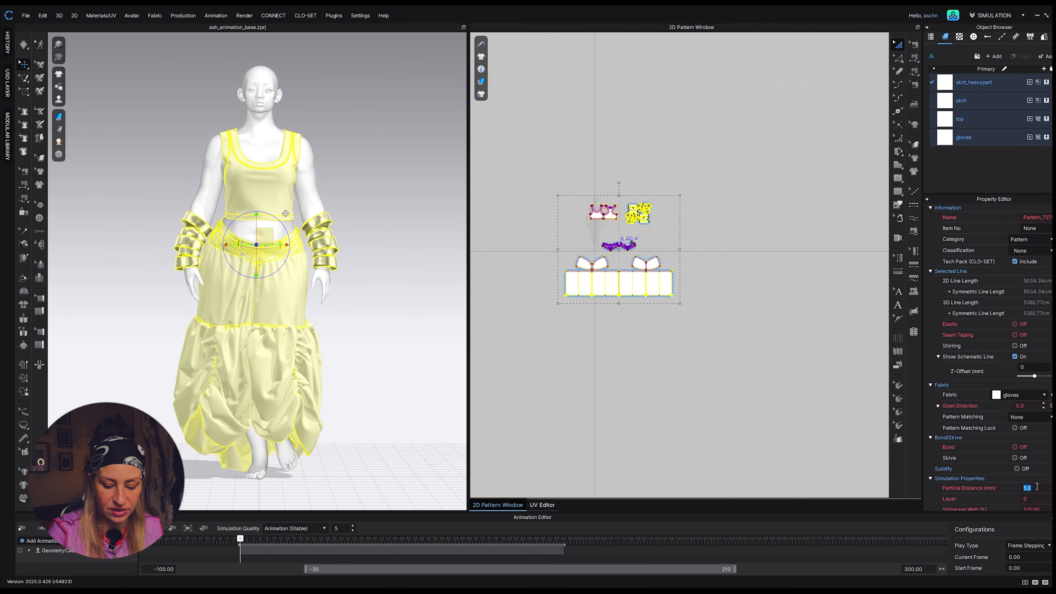
type("14")
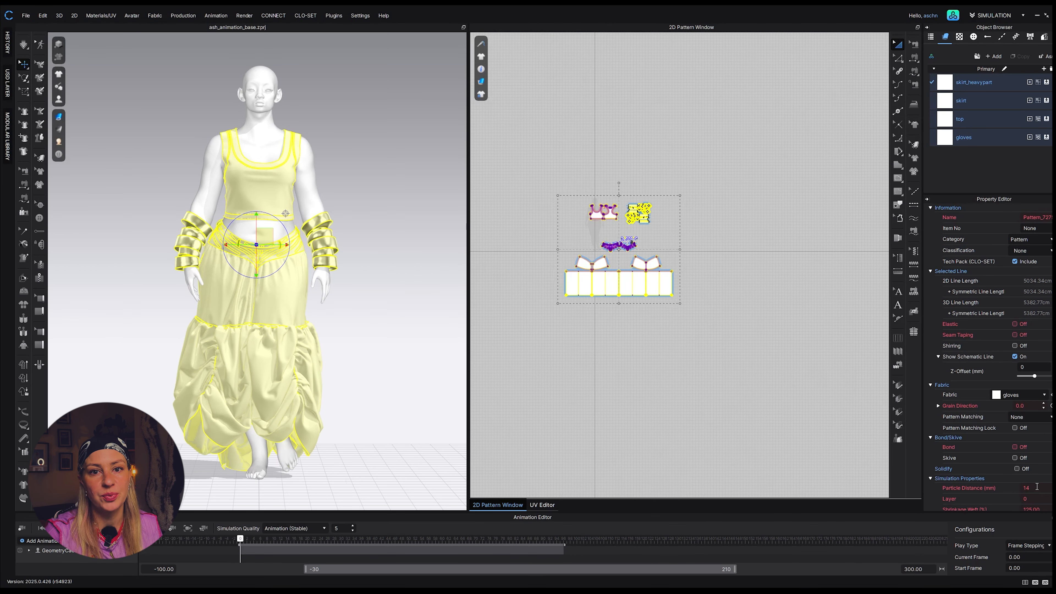
key("Return")
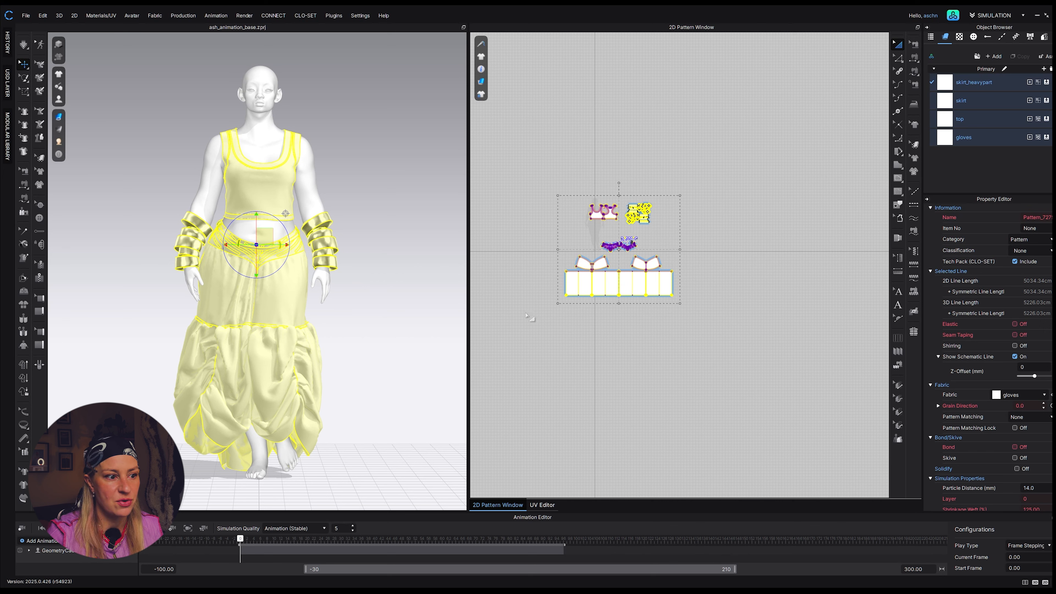
Clear the selection, show the garment wireframe and examine the mesh on the top and waist
scroll(340, 248, "up", 1)
left_click(350, 229)
scroll(341, 222, "up", 1)
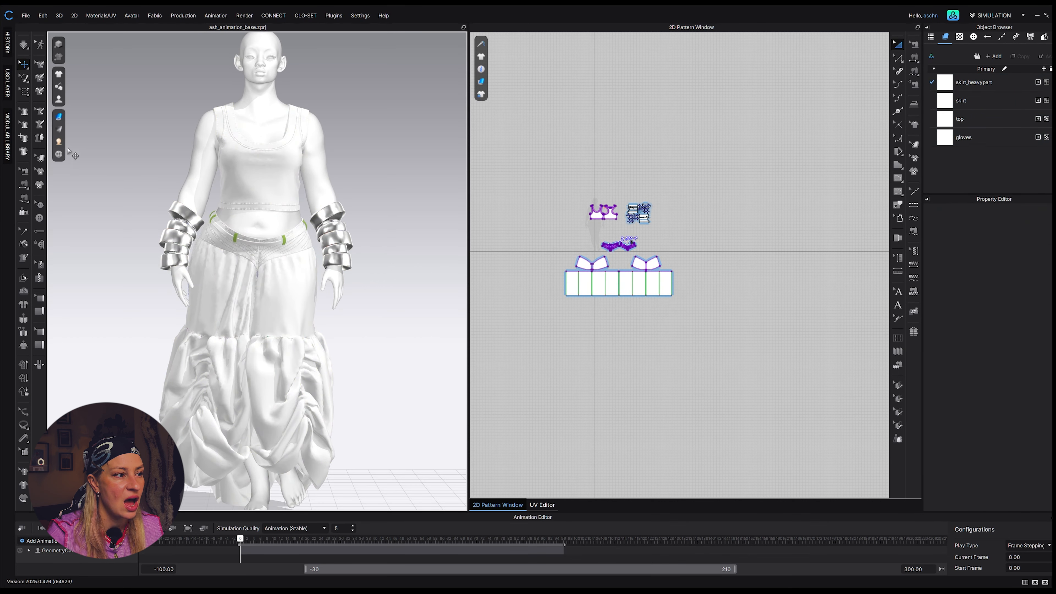
left_click(59, 116)
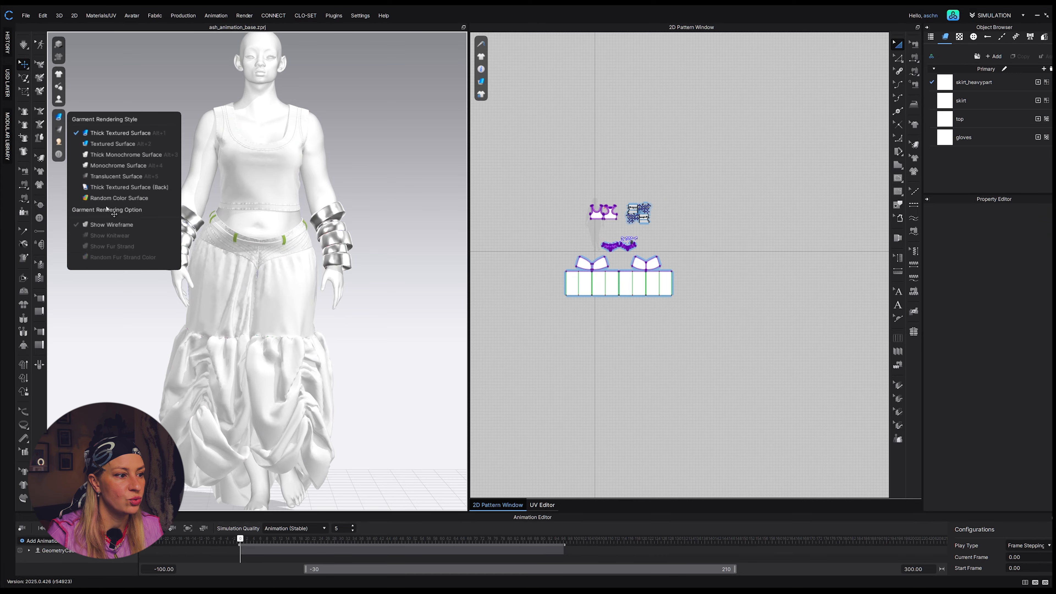
left_click(102, 224)
scroll(258, 250, "up", 2)
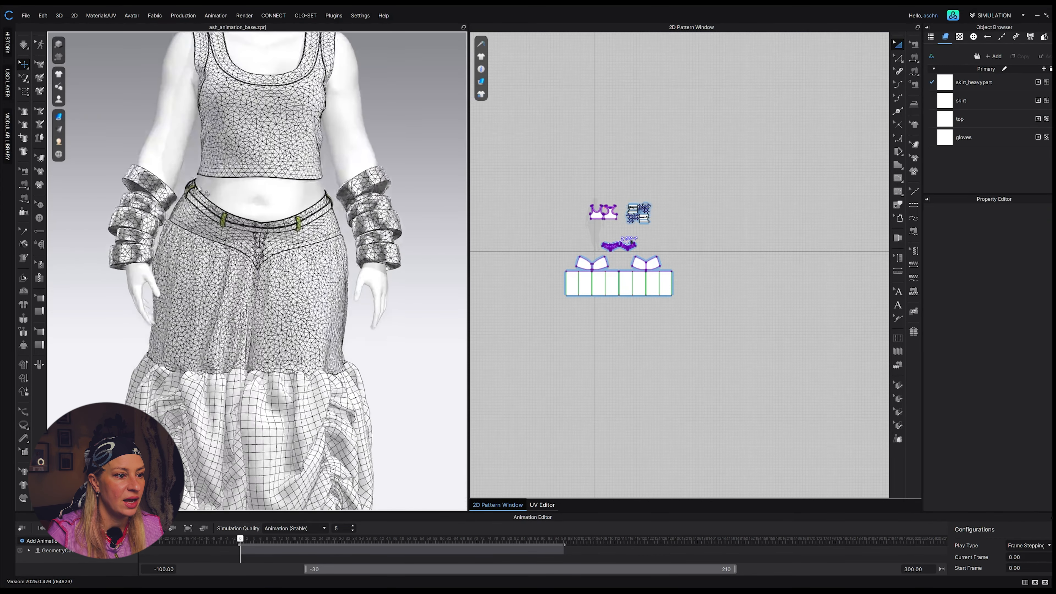
scroll(250, 271, "up", 6)
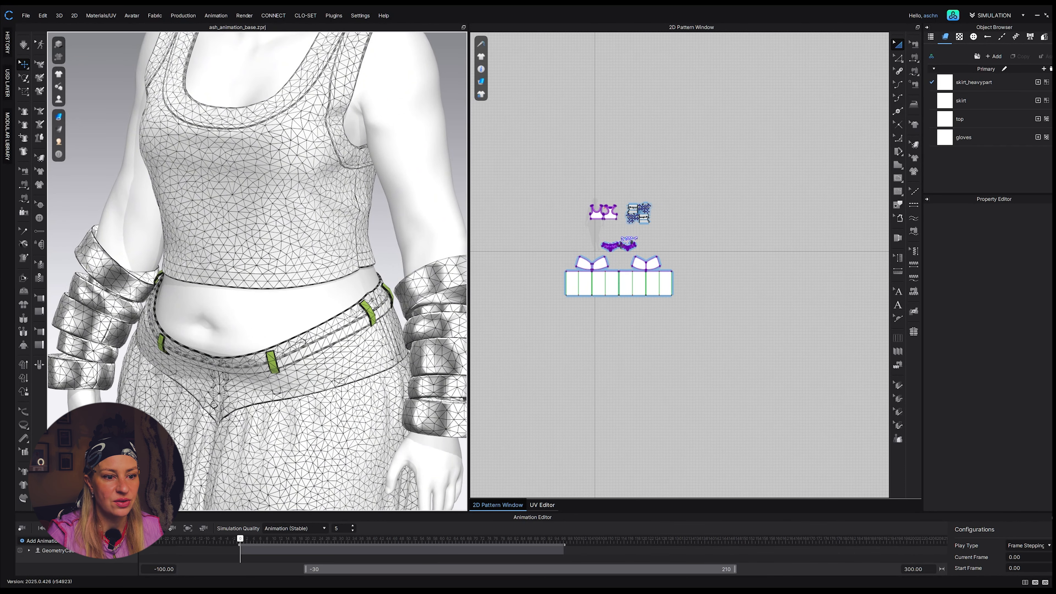
Set the particle distance of all garment patterns to 5 mm and examine the mesh on the top and waist
left_click_drag(535, 187, 898, 395)
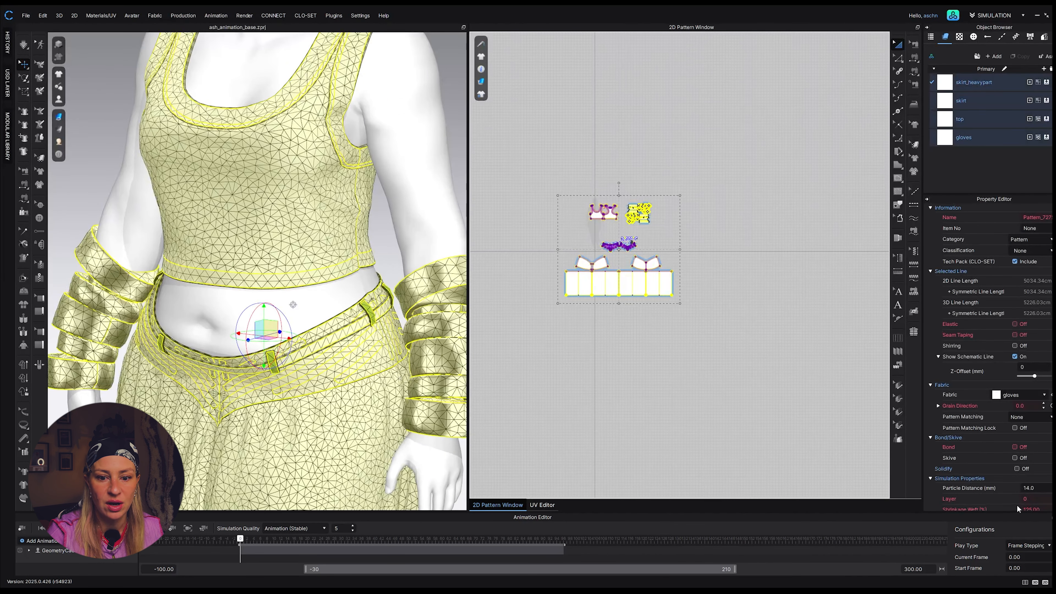
left_click(1049, 490)
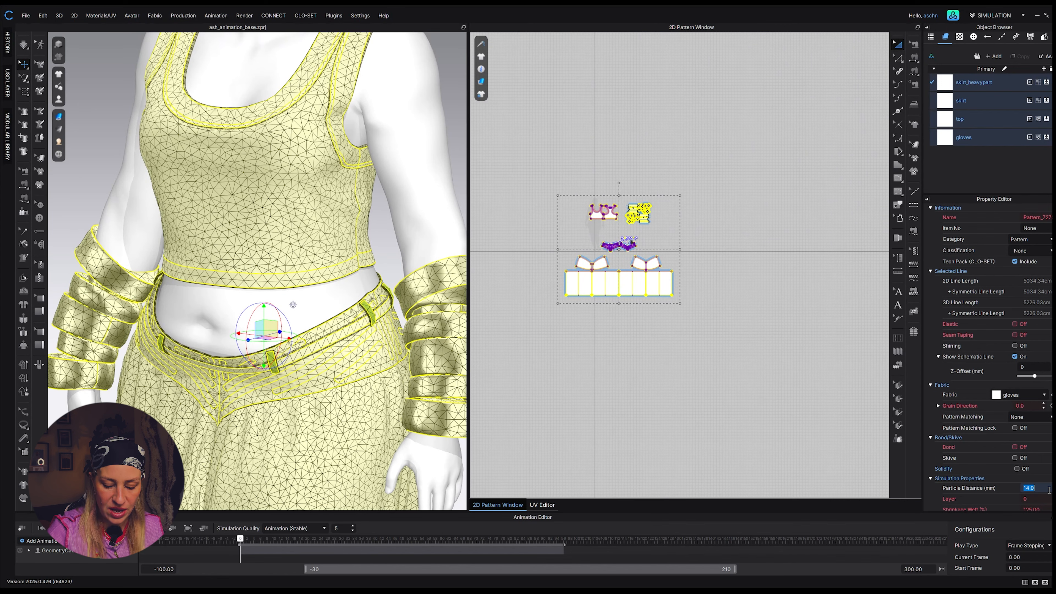
type("5")
key("Return")
scroll(363, 270, "down", 2)
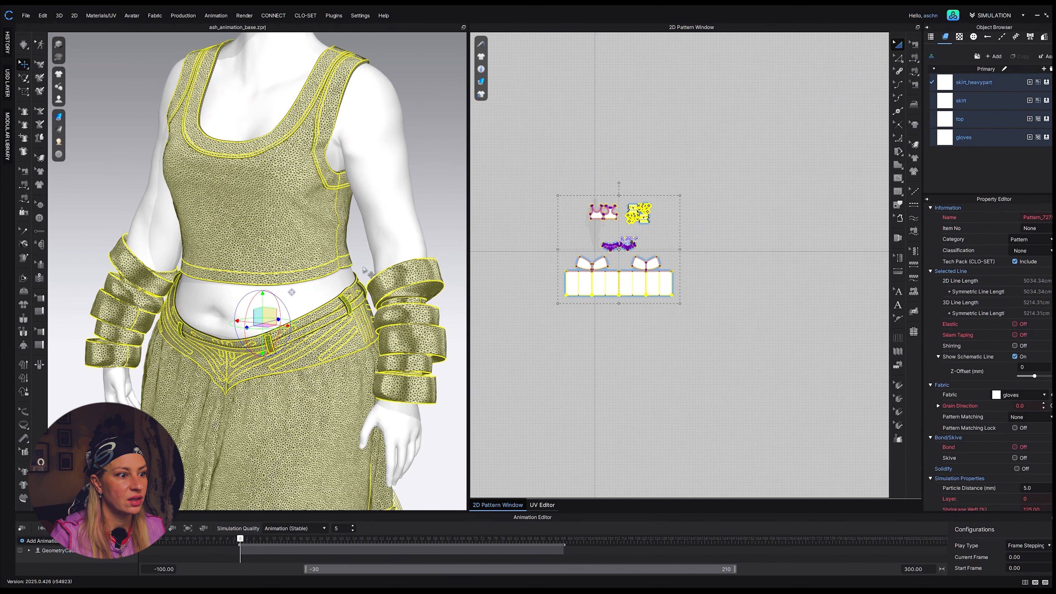
scroll(364, 270, "up", 5)
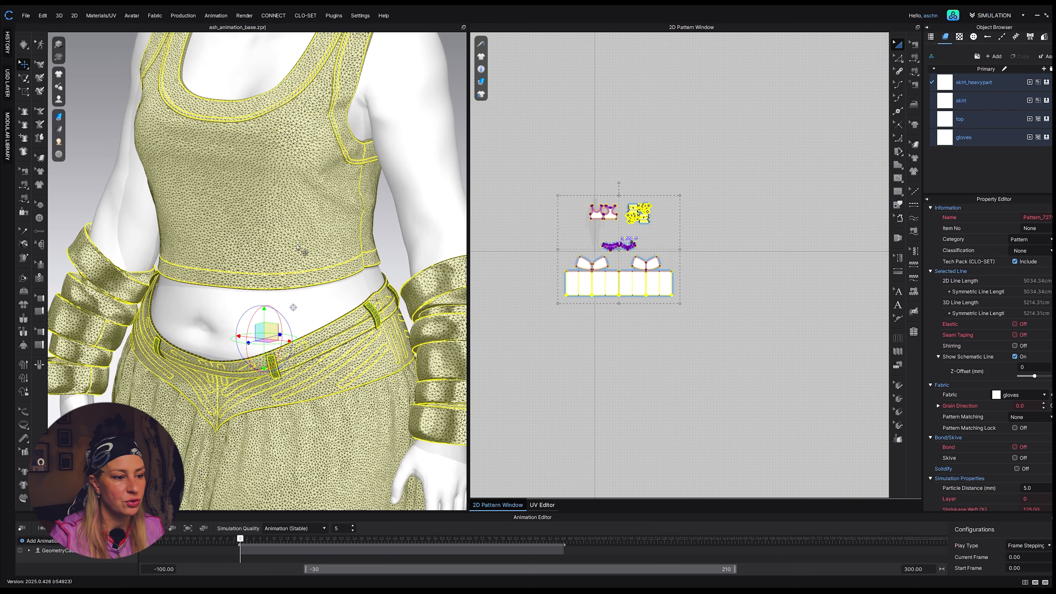
scroll(304, 291, "up", 3)
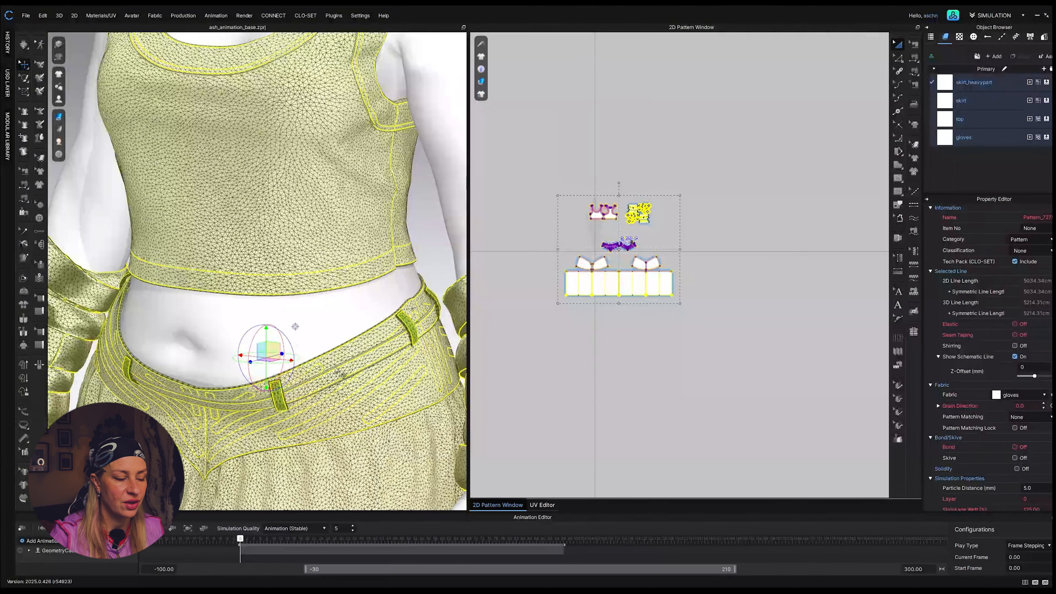
scroll(338, 371, "down", 3)
scroll(338, 373, "down", 2)
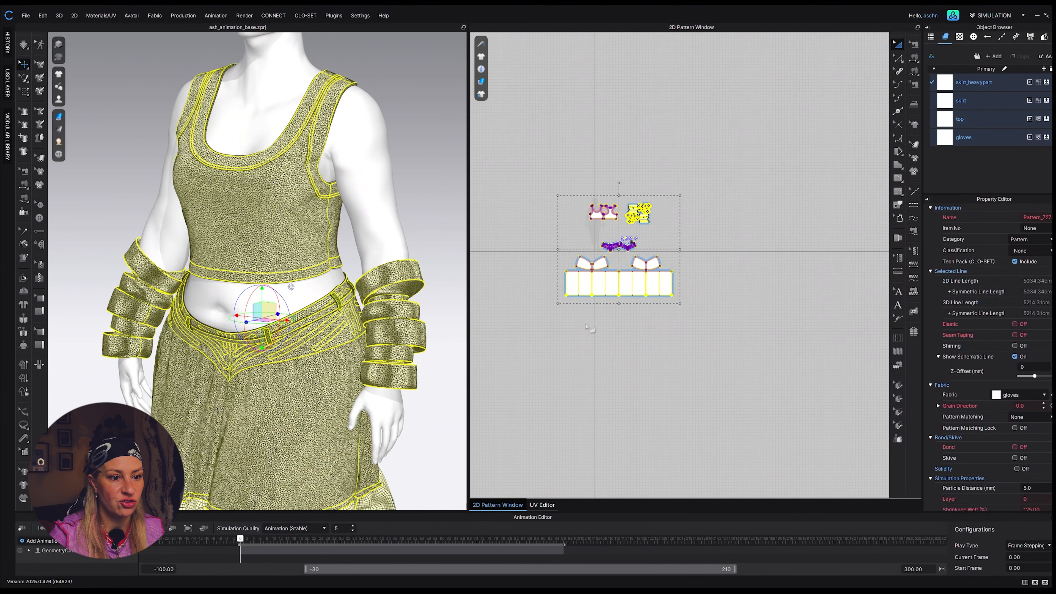
Return the particle distance of all garment patterns to 14 mm
left_click_drag(529, 177, 703, 354)
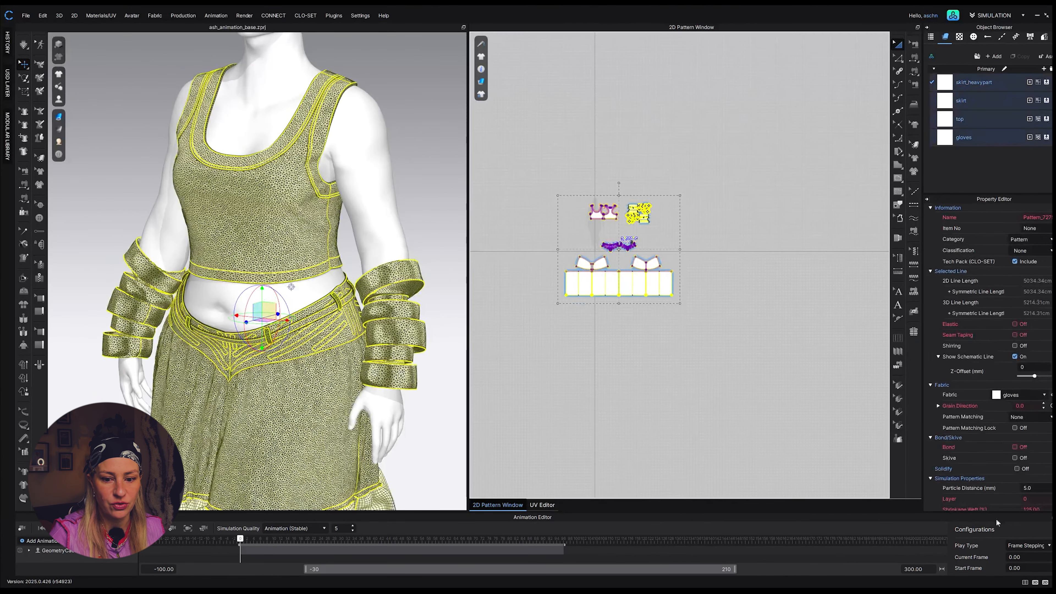
left_click(698, 472)
key("ctrl+a")
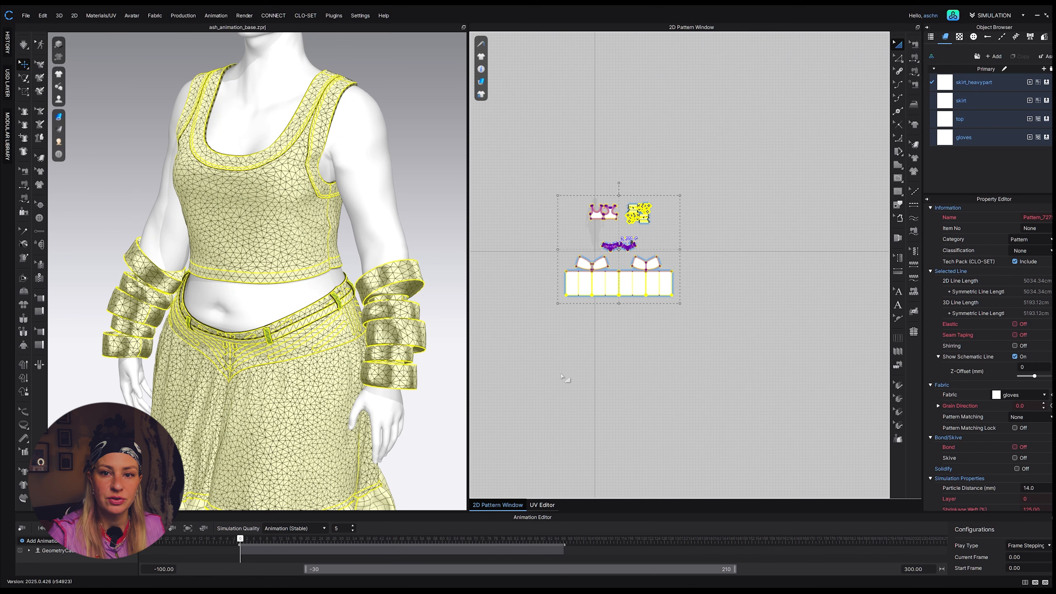
Hide the garment wireframe and clear the pattern selection
mouse_move(60, 119)
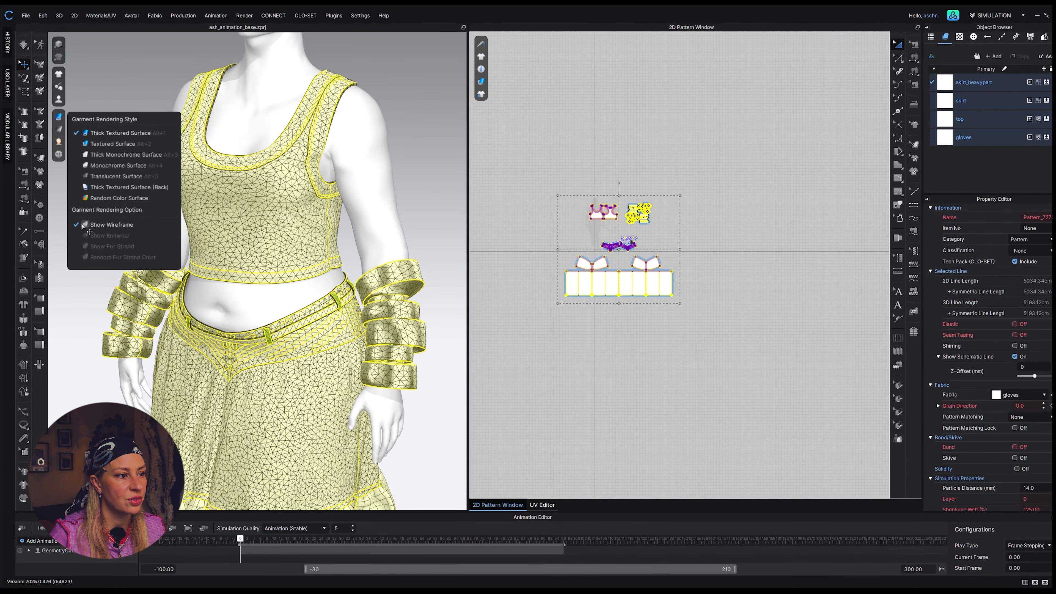
left_click(95, 226)
left_click(393, 194)
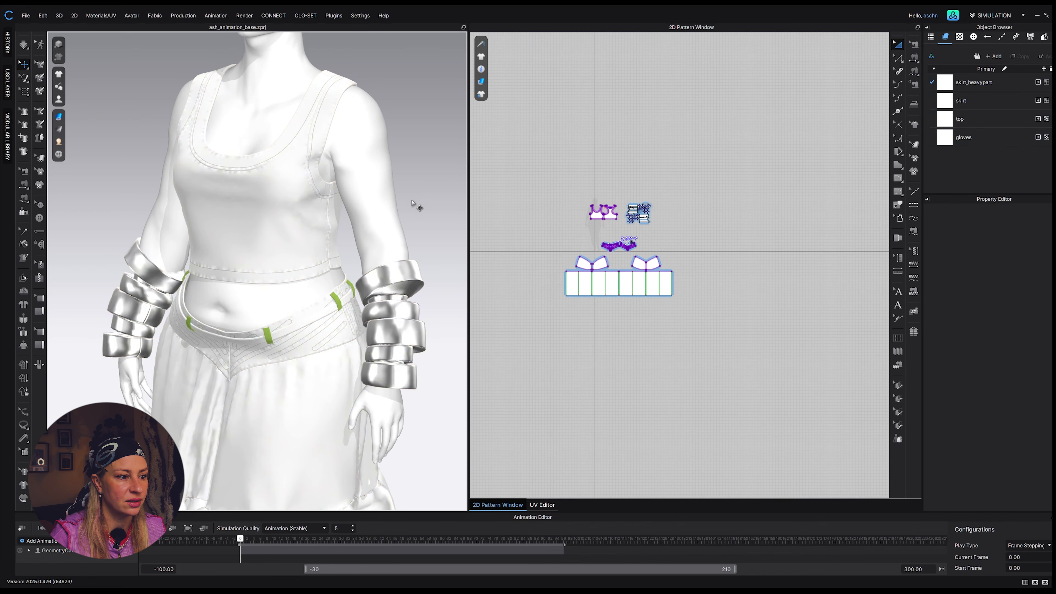
scroll(411, 216, "down", 2)
scroll(408, 239, "down", 3)
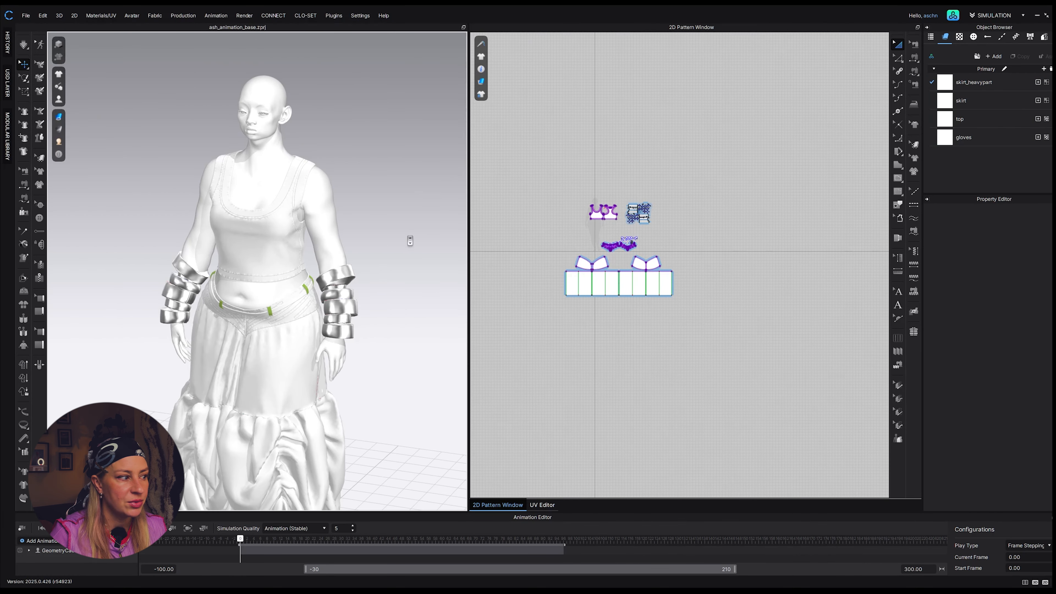
middle_click_drag(410, 239, 395, 194)
Select all patterns, review their simulation properties and open the Layer value for editing
key("ctrl+a")
scroll(660, 250, "up", 3)
middle_click_drag(618, 267, 630, 266)
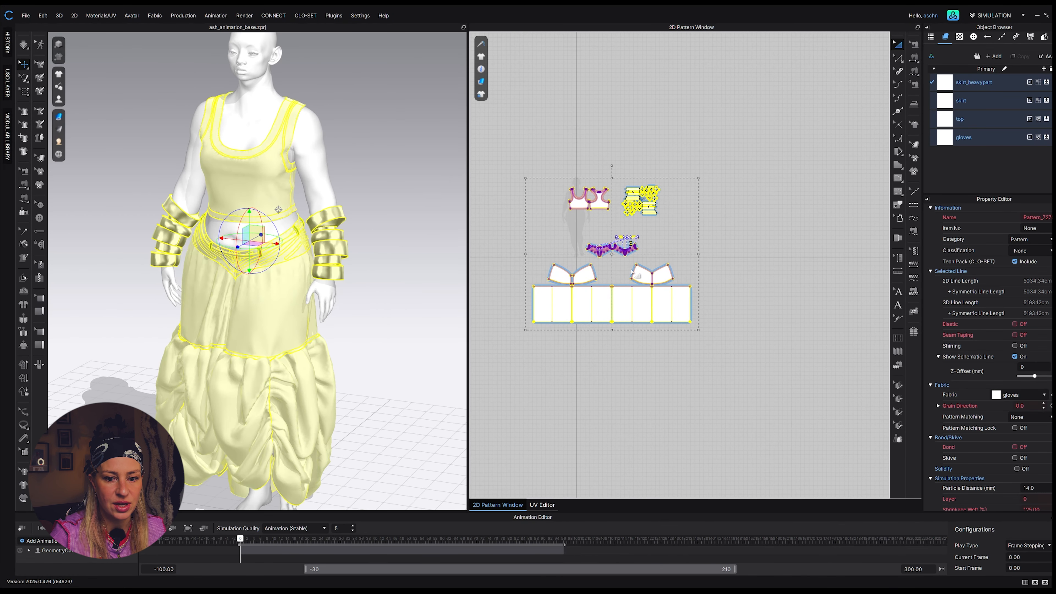
scroll(977, 372, "down", 2)
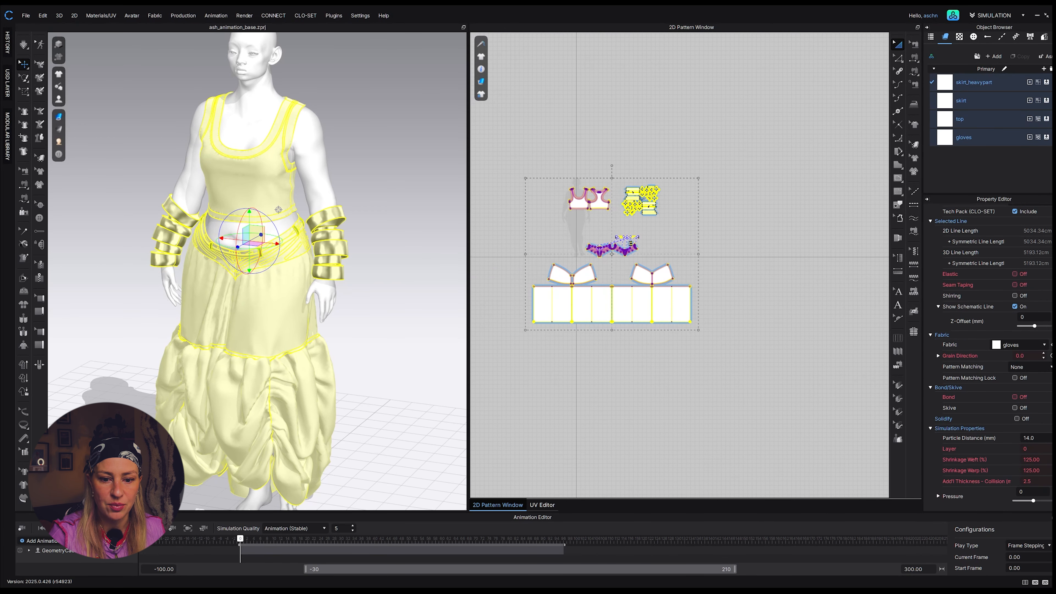
scroll(992, 436, "down", 1)
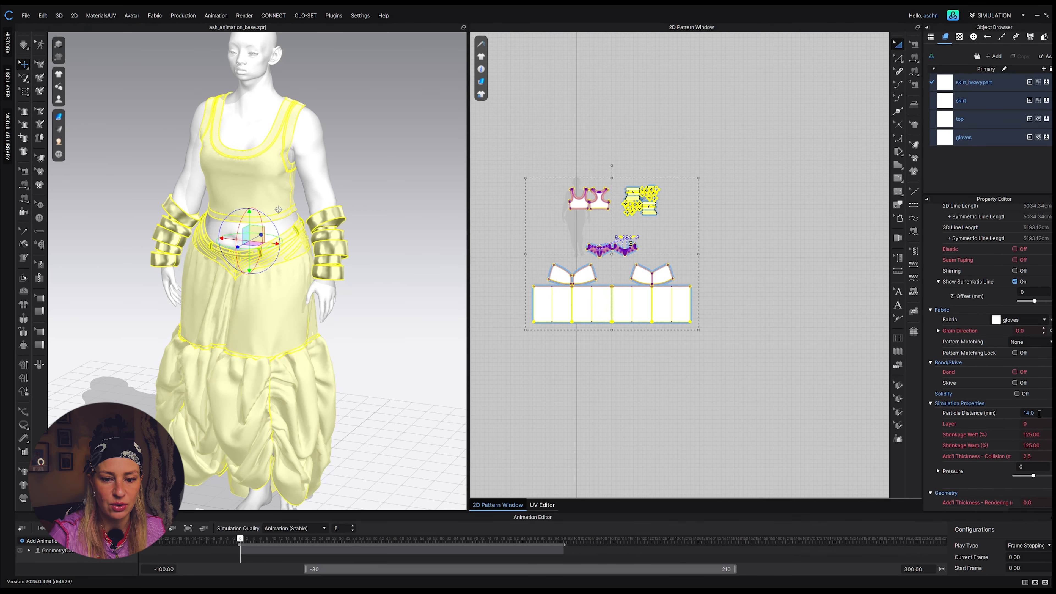
scroll(1039, 413, "down", 1)
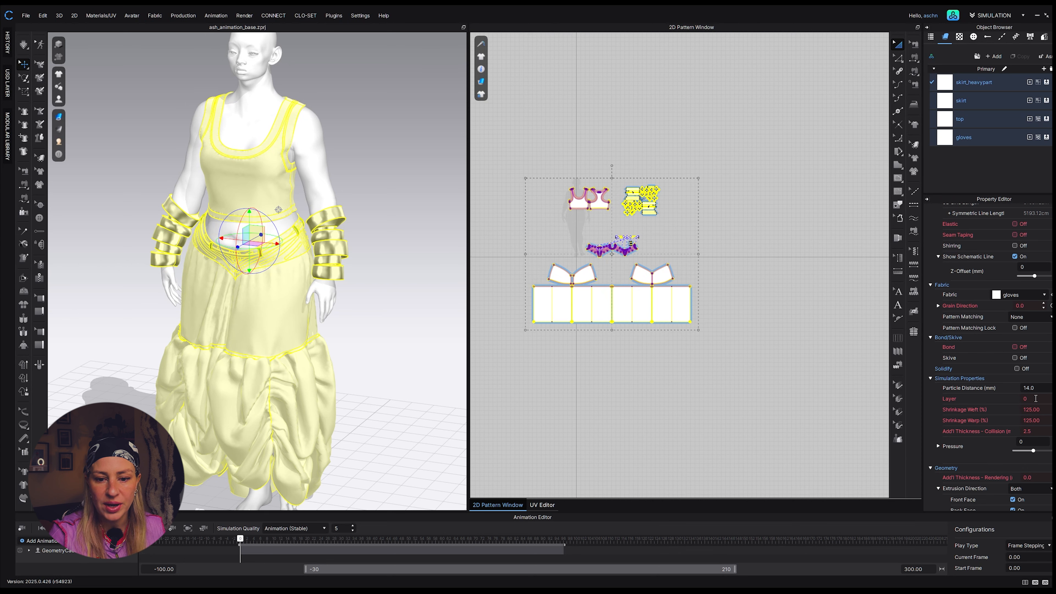
double_click(1035, 399)
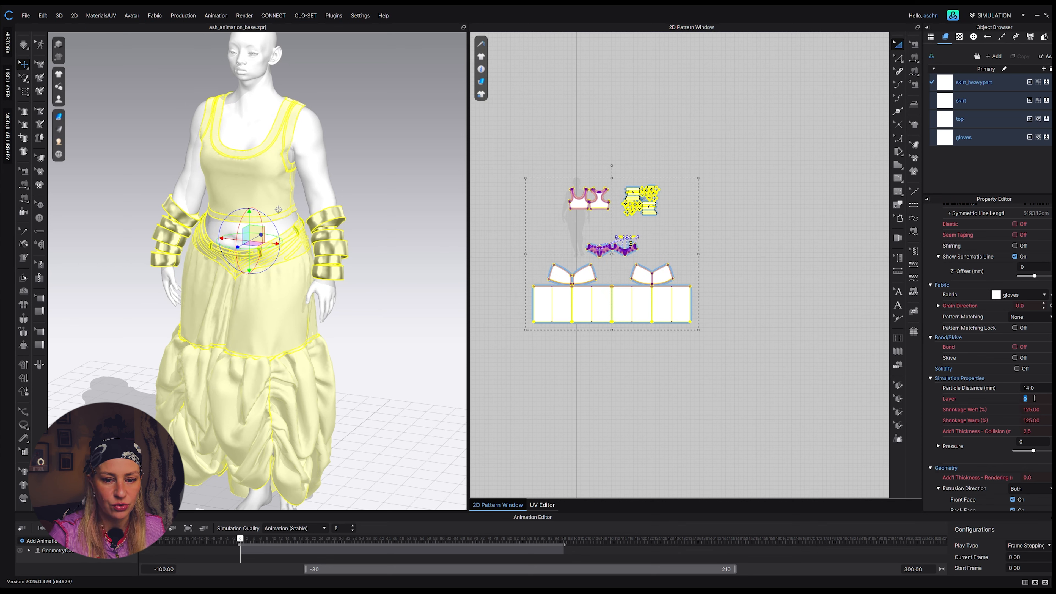
Deselect the garments, select the front belt loop on the waistband and check its simulation layer
left_click(394, 318)
scroll(245, 276, "up", 6)
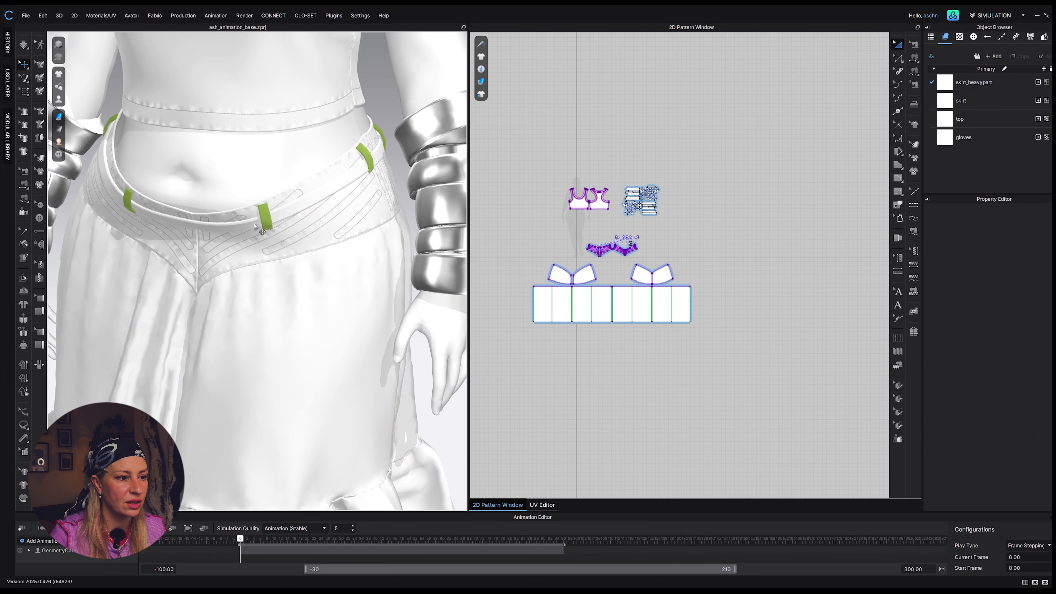
left_click(270, 225)
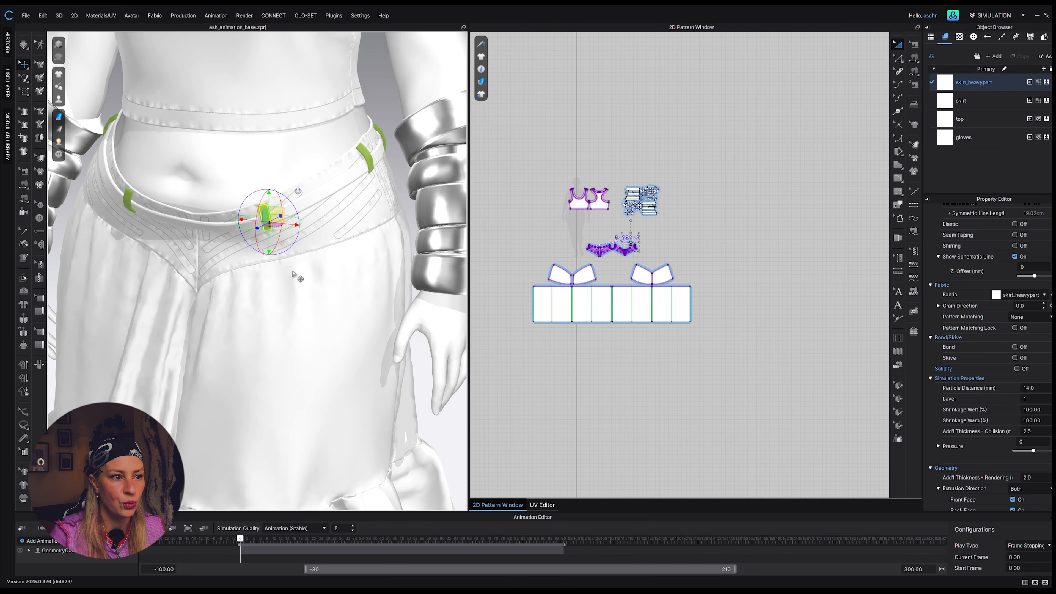
scroll(296, 275, "down", 2)
scroll(295, 276, "down", 3)
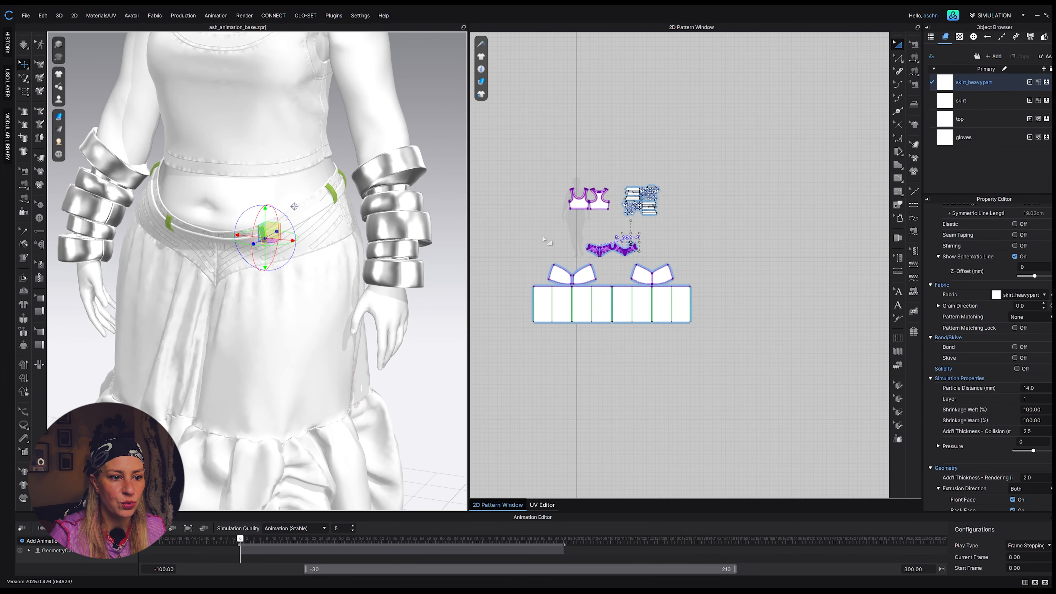
Open the Layer value of all patterns for editing without changing it, clear the selection and examine the waistband and belt loops
left_click_drag(516, 148, 744, 397)
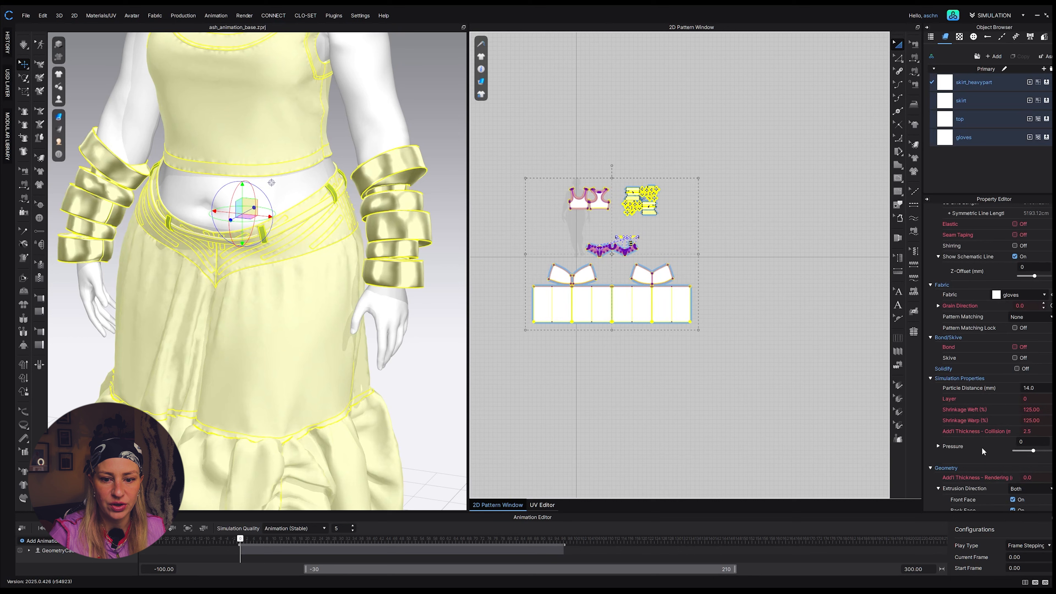
left_click(1037, 401)
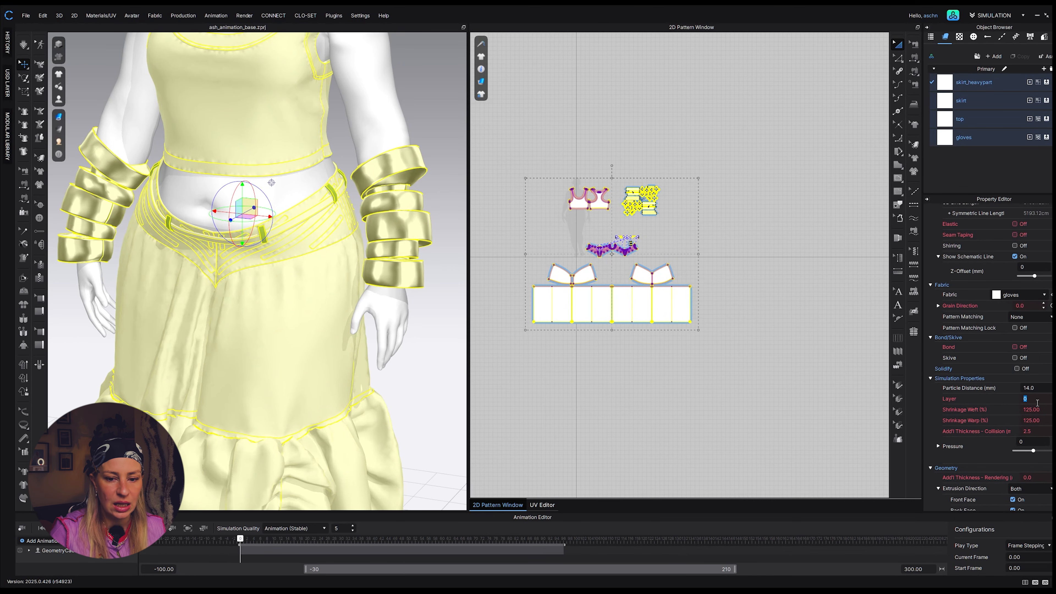
scroll(335, 198, "up", 2)
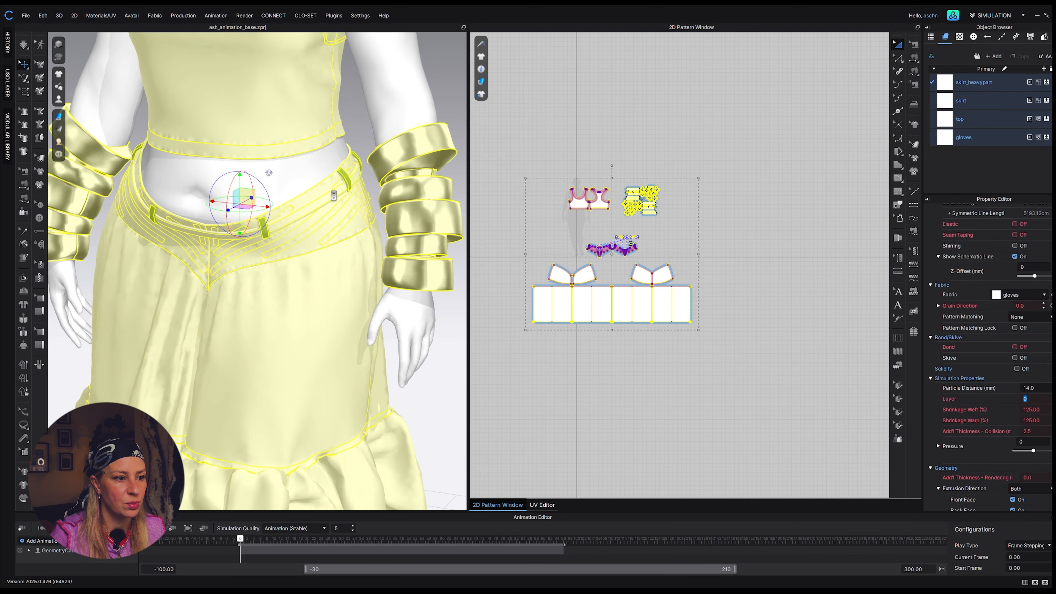
scroll(335, 198, "down", 3)
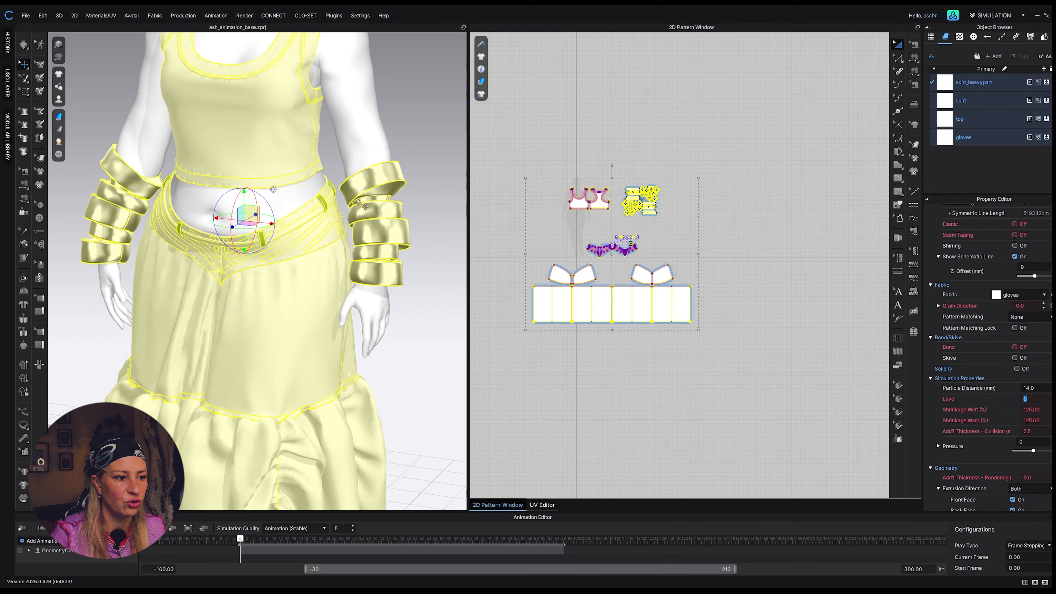
left_click(458, 228)
scroll(360, 241, "up", 3)
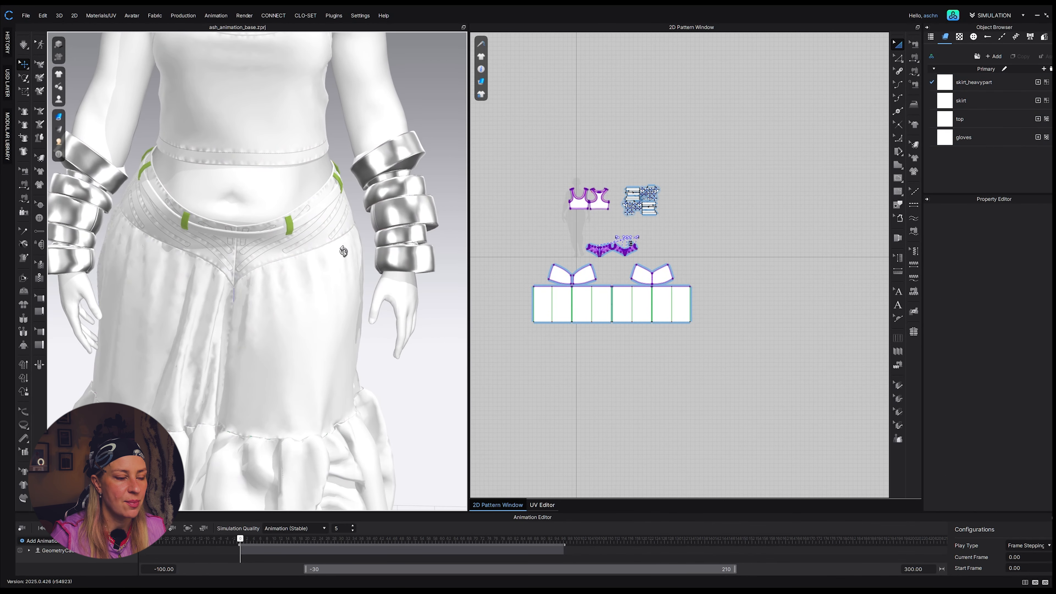
scroll(349, 236, "up", 4)
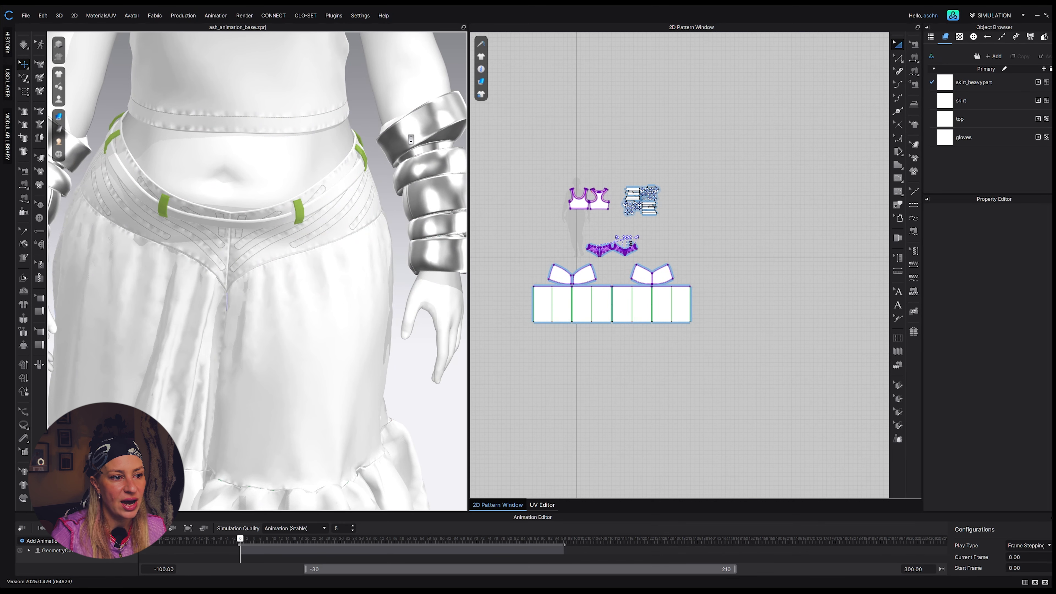
scroll(411, 139, "down", 1)
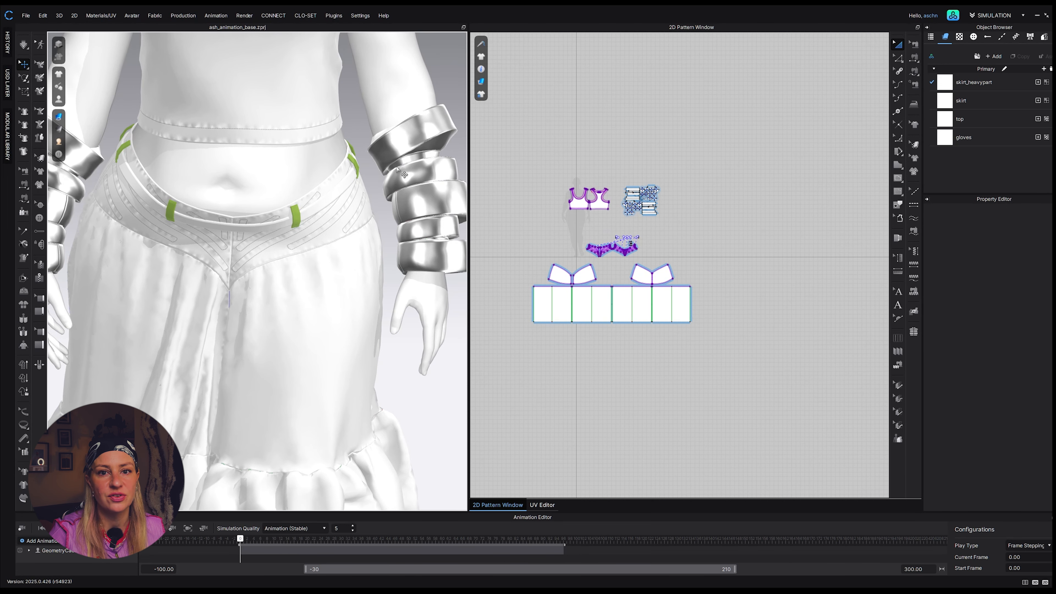
Select all patterns, set their additional collision thickness to 2.5 mm and clear the selection
scroll(399, 175, "down", 2)
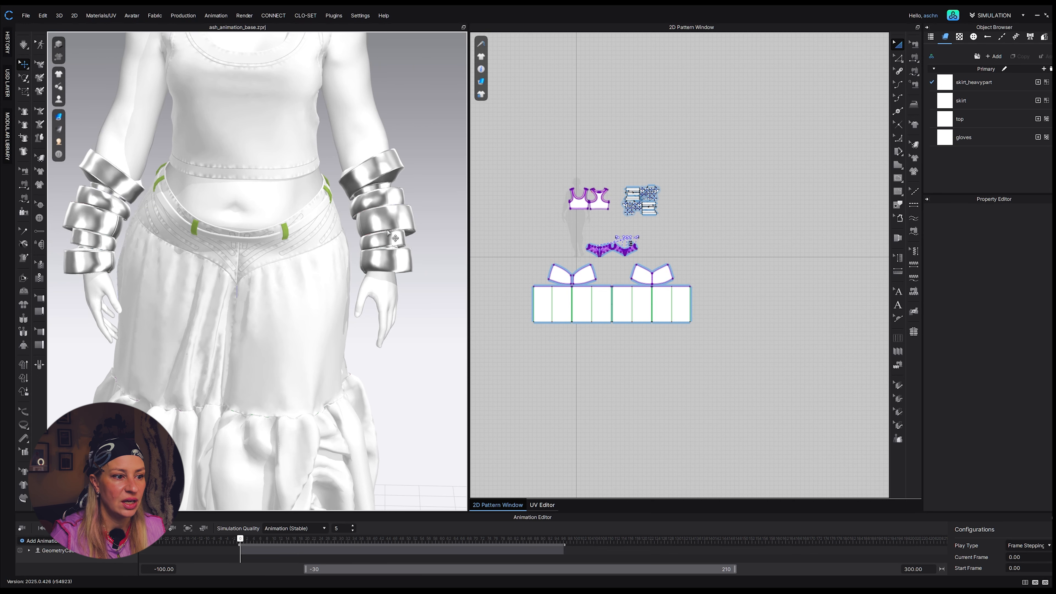
scroll(390, 235, "down", 1)
scroll(390, 235, "up", 1)
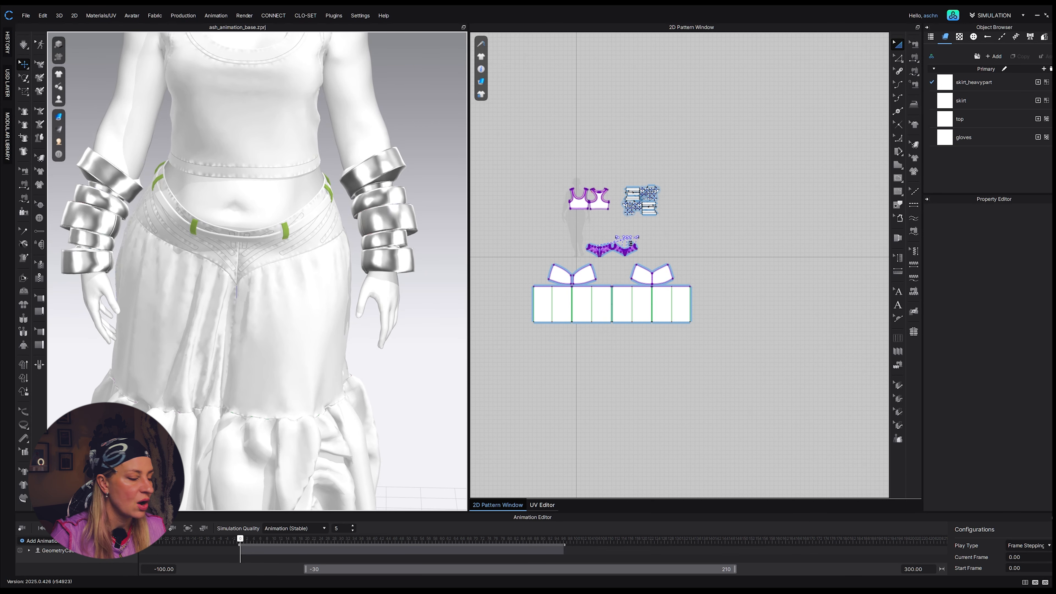
scroll(615, 297, "down", 1)
left_click_drag(506, 185, 765, 388)
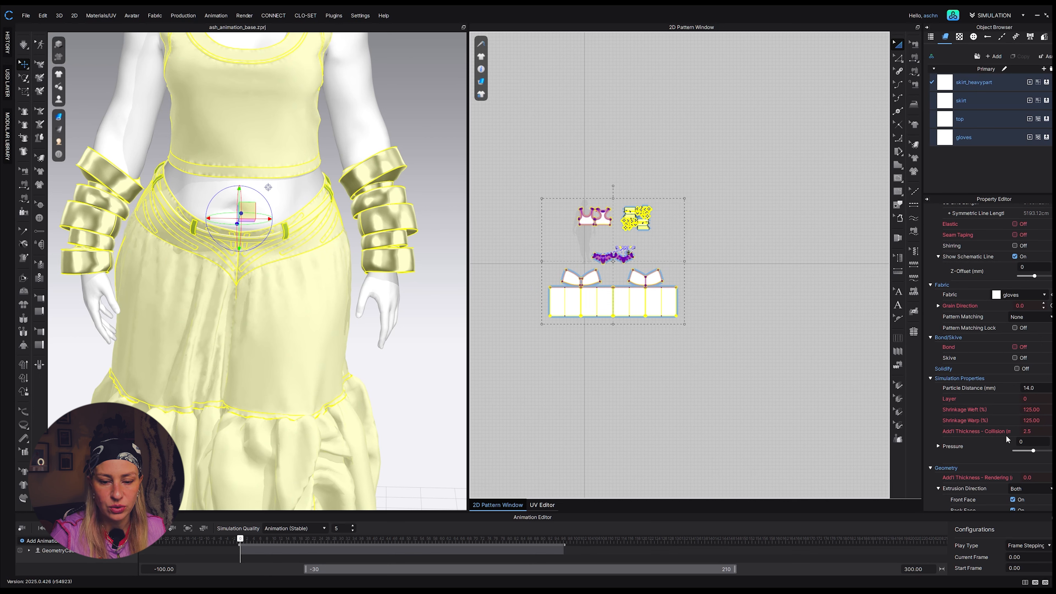
left_click(1041, 432)
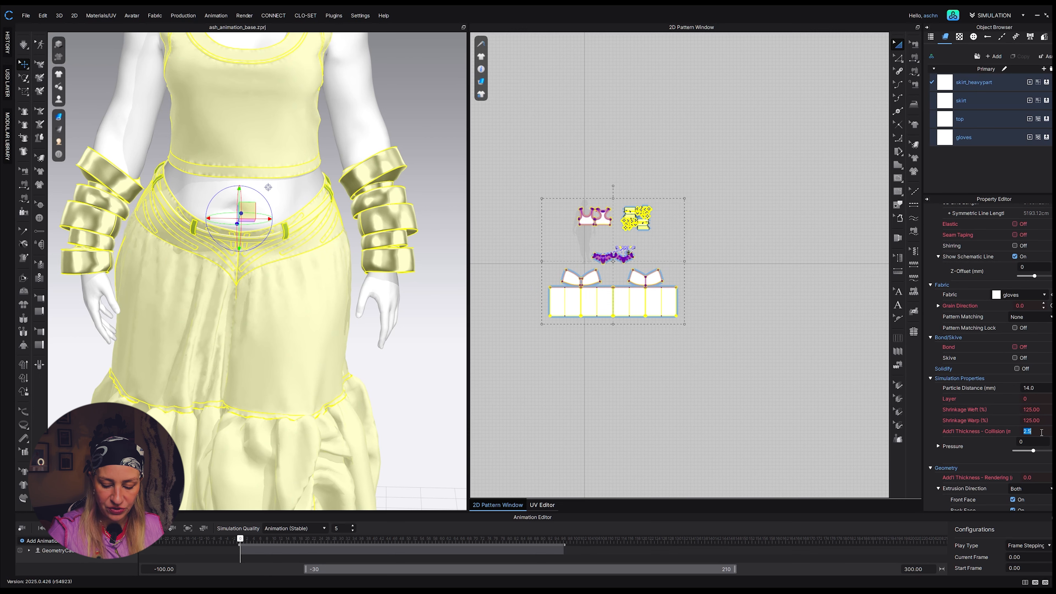
type("2")
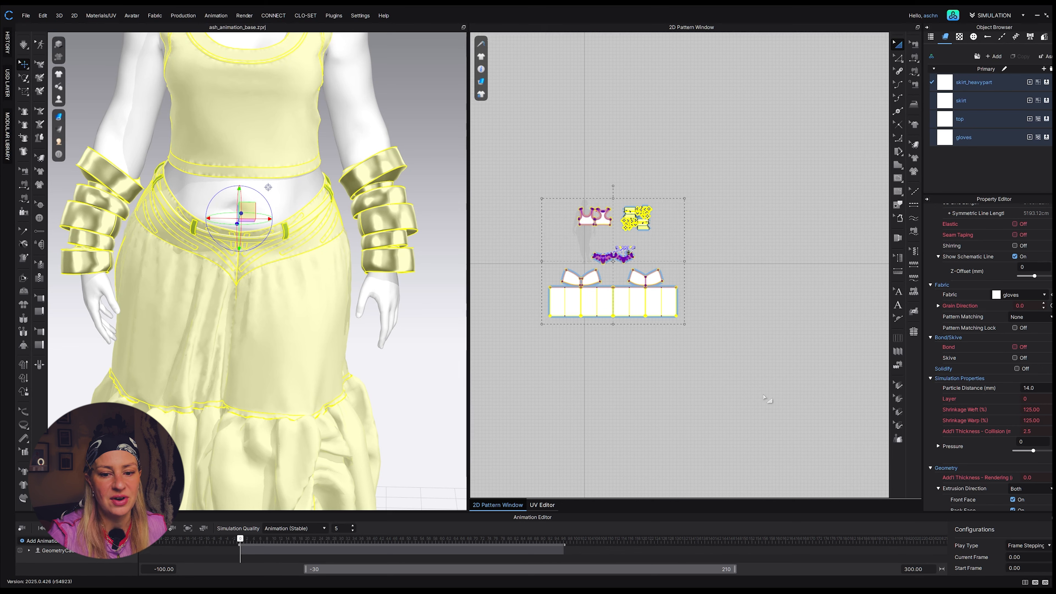
left_click(1040, 433)
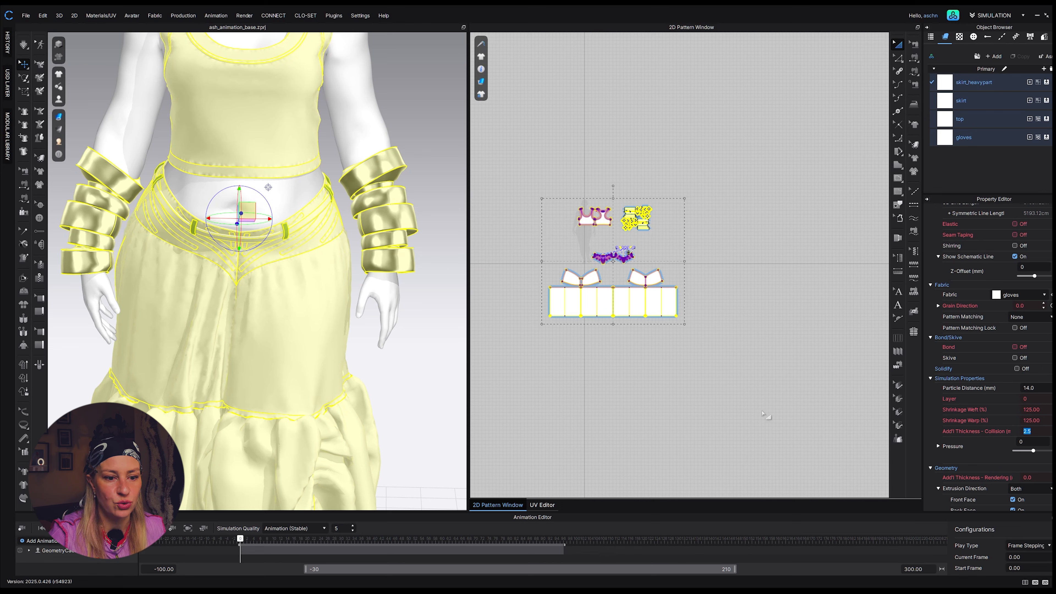
left_click(769, 424)
Reselect all patterns to check the collision thickness in their simulation properties
left_click_drag(507, 185, 770, 393)
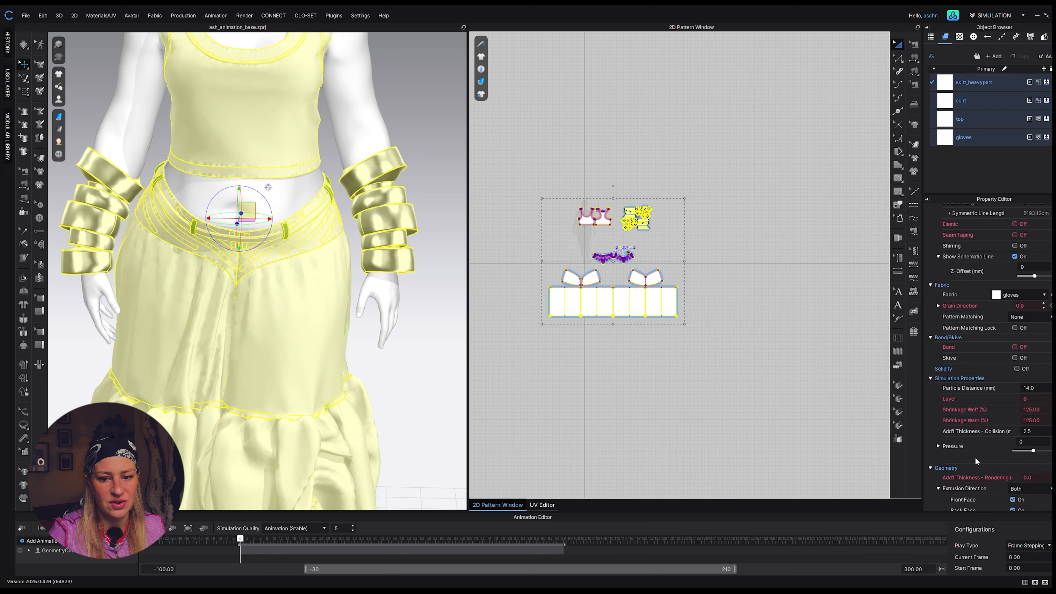
left_click(726, 397)
scroll(656, 313, "up", 3)
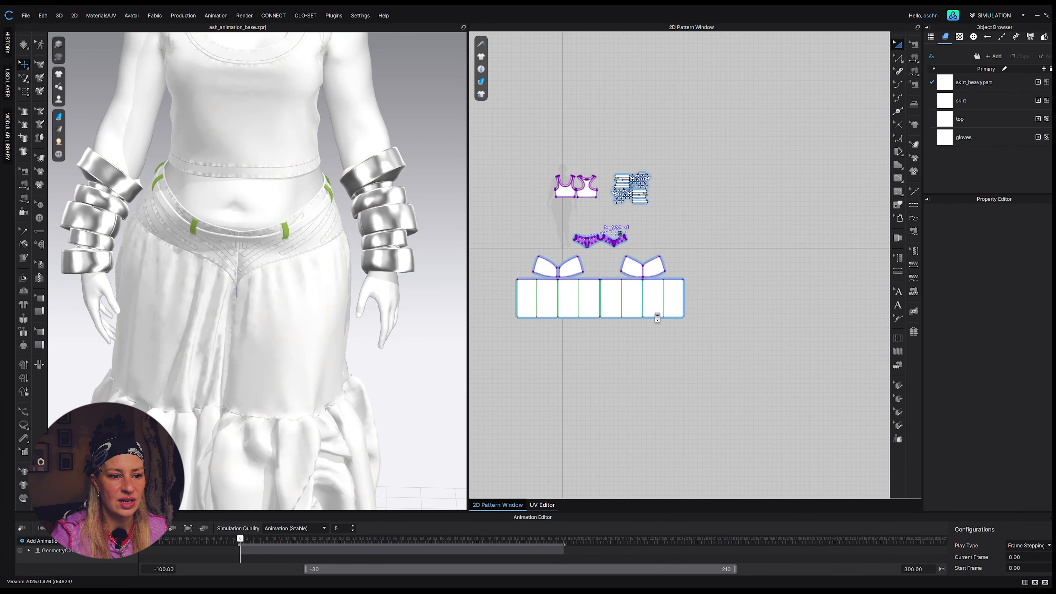
left_click_drag(502, 146, 781, 402)
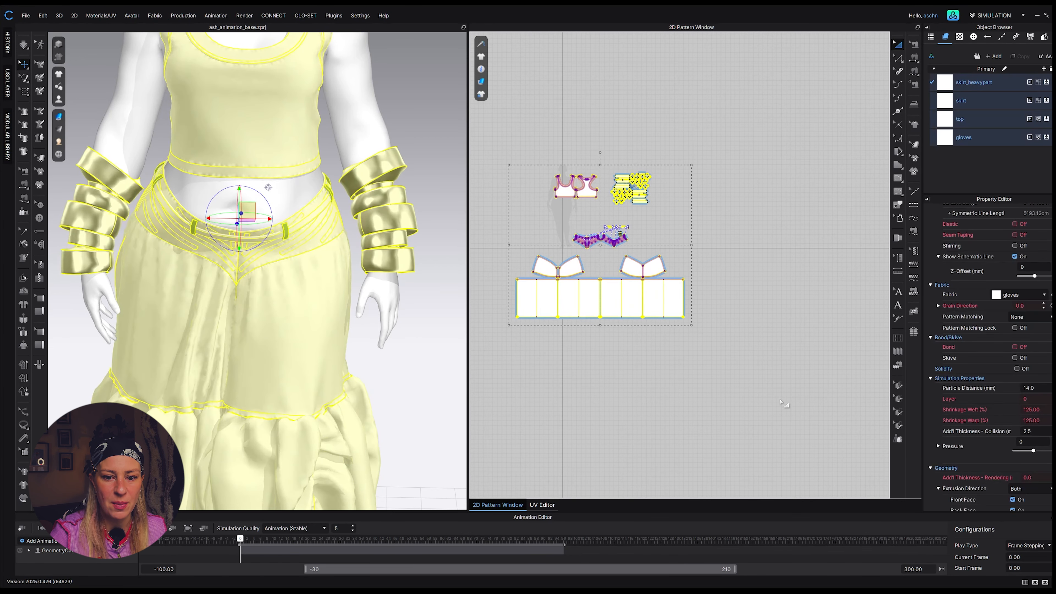
Select the top's front neckline band and examine its thickness from the side
scroll(346, 198, "up", 3)
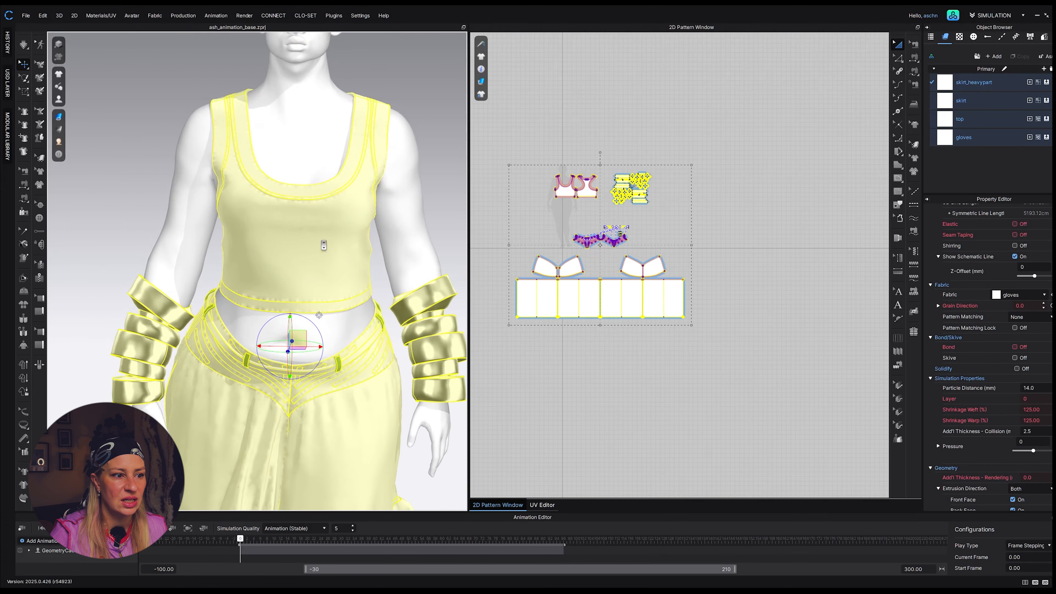
right_click_drag(360, 286, 292, 289)
left_click(194, 135)
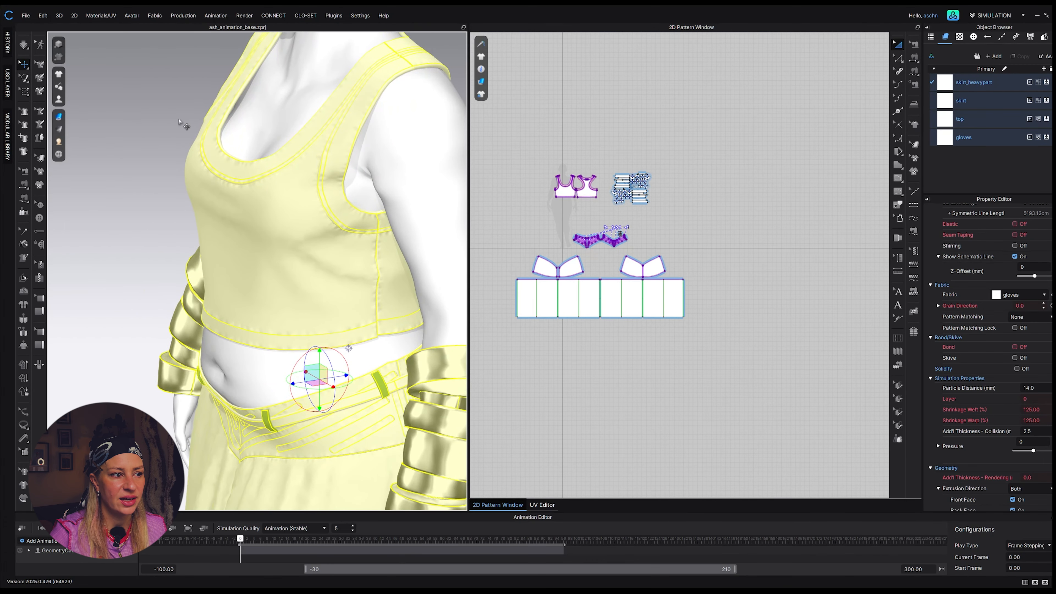
left_click(233, 158)
scroll(283, 181, "up", 1)
middle_click_drag(278, 183, 231, 276)
scroll(266, 204, "up", 2)
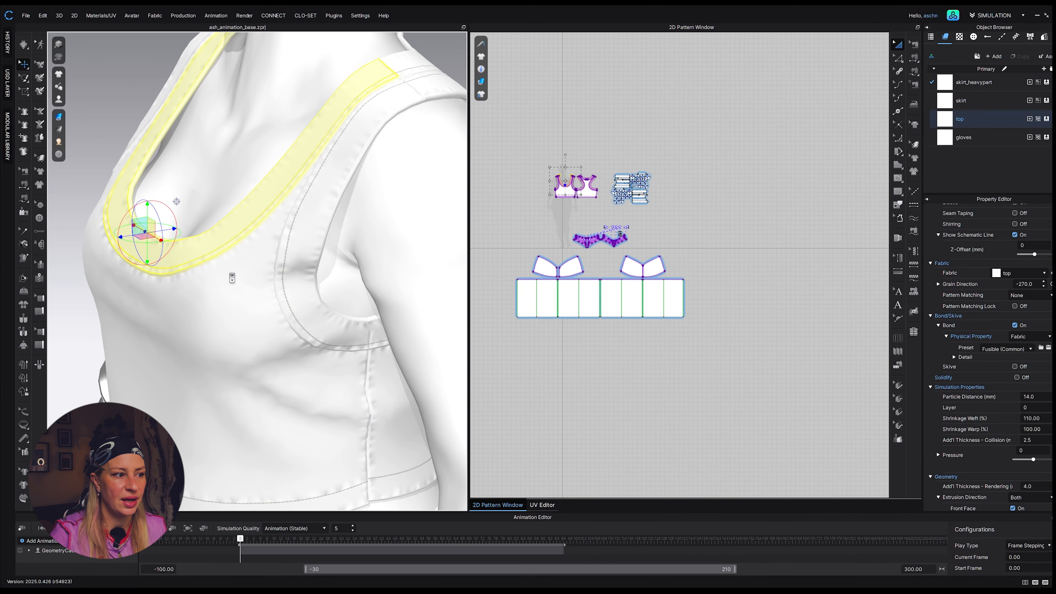
right_click_drag(213, 199, 191, 210)
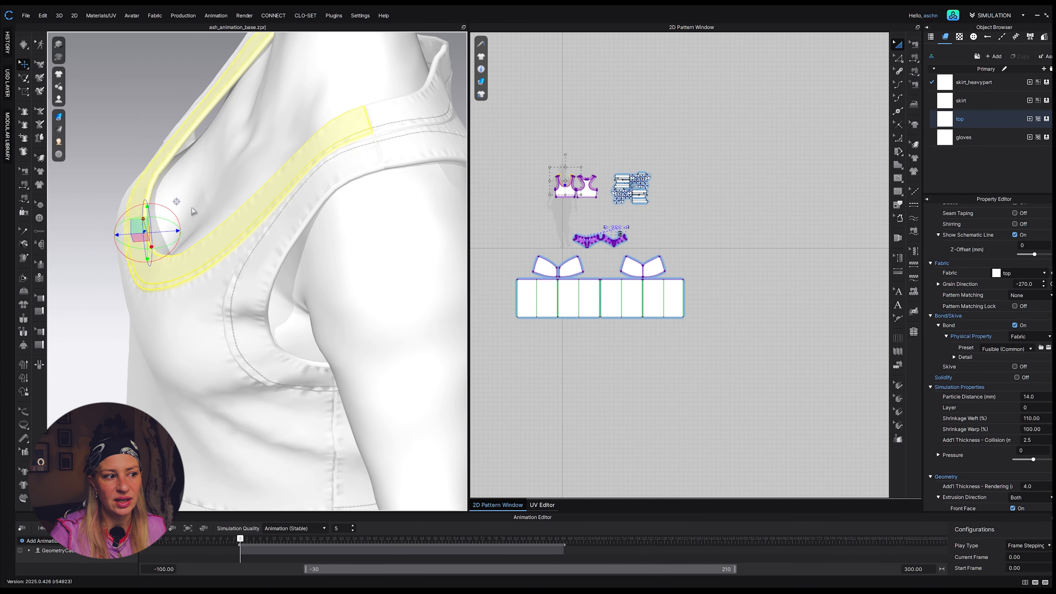
scroll(192, 210, "down", 4)
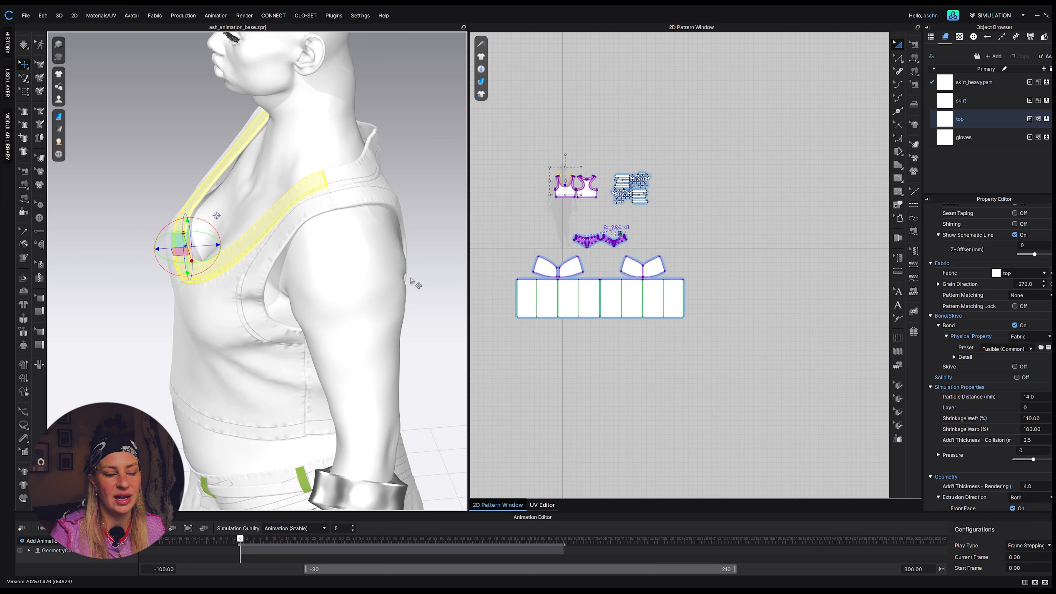
Select the top's front neckline band together with the adjoining front armhole band
right_click_drag(306, 231, 340, 294)
scroll(335, 283, "up", 5)
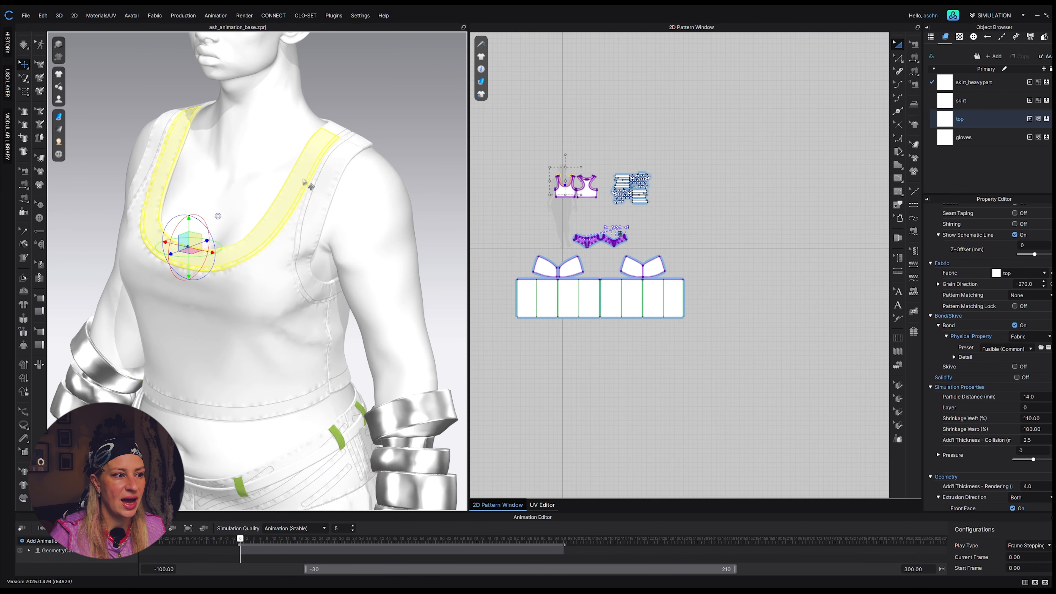
left_click(291, 186)
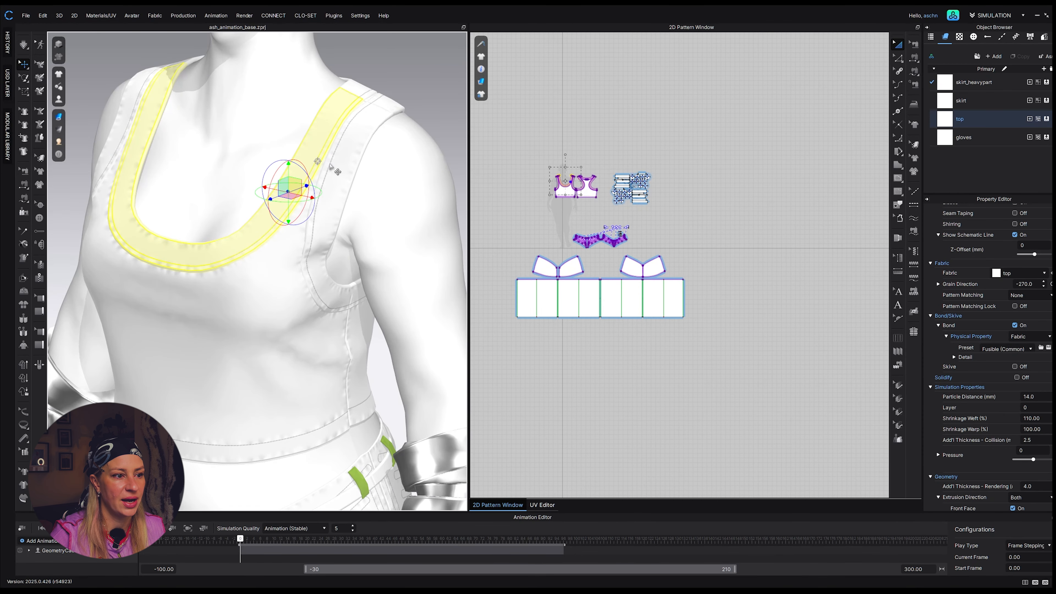
right_click_drag(375, 180, 355, 191)
left_click(344, 178)
scroll(320, 206, "down", 2)
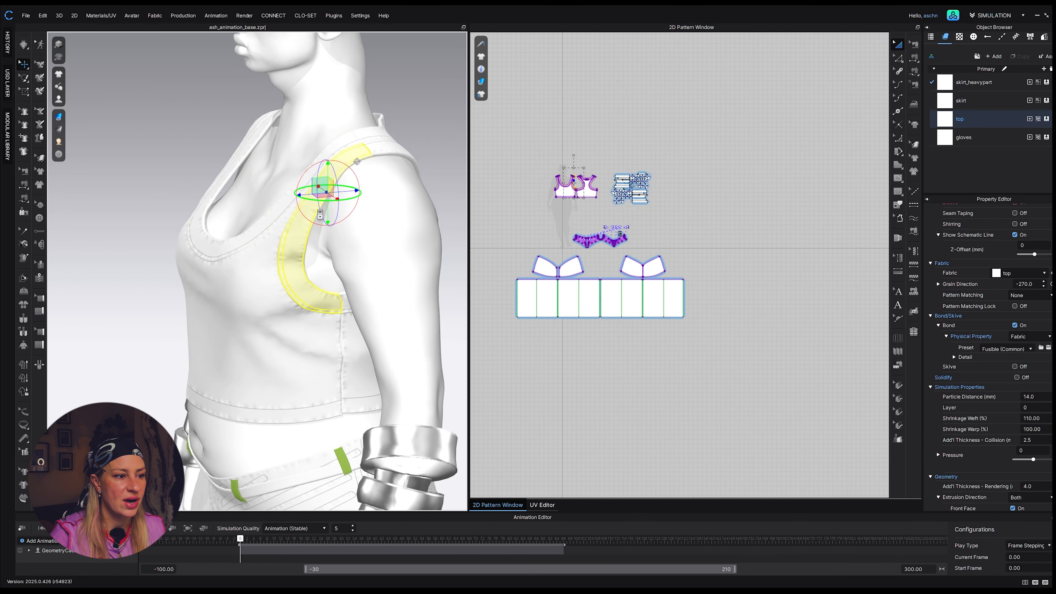
scroll(296, 204, "up", 4)
left_click(283, 198, "shift")
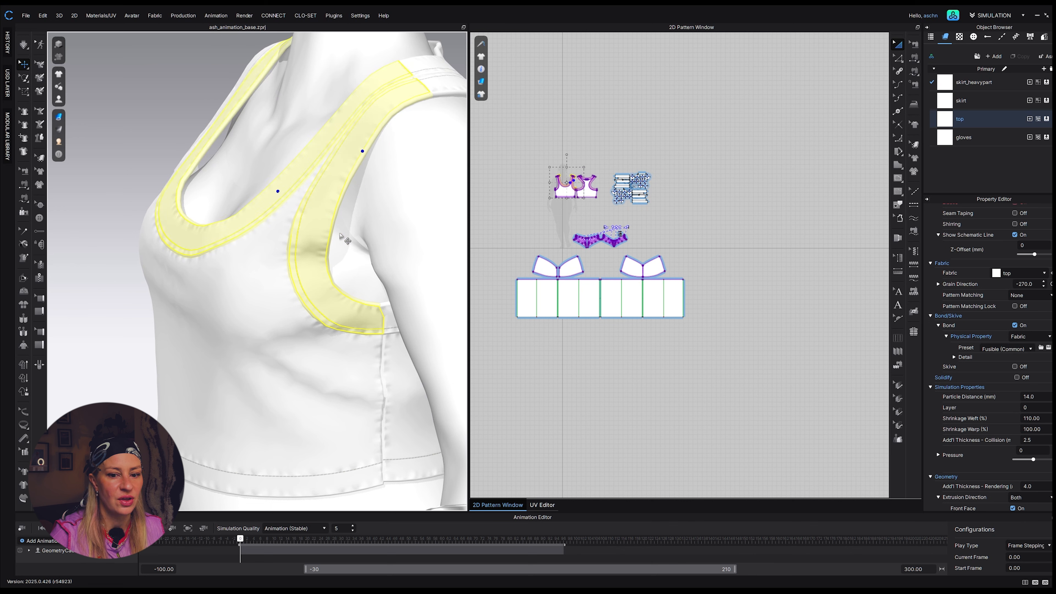
Try the Forward extrusion direction on the selected bands and examine their edges up close
scroll(1012, 419, "down", 3)
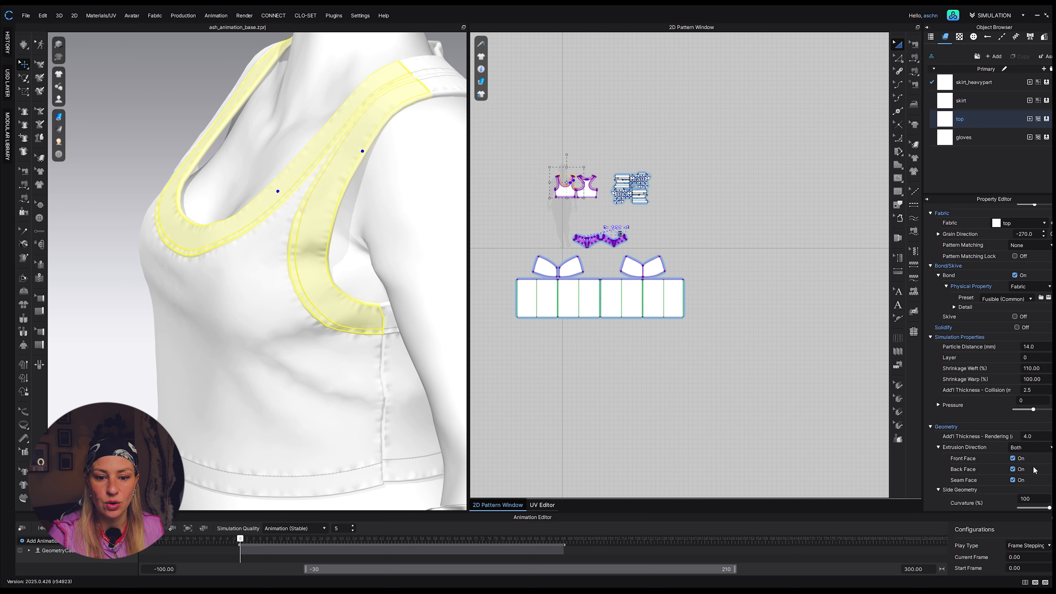
left_click(1024, 447)
left_click(1023, 458)
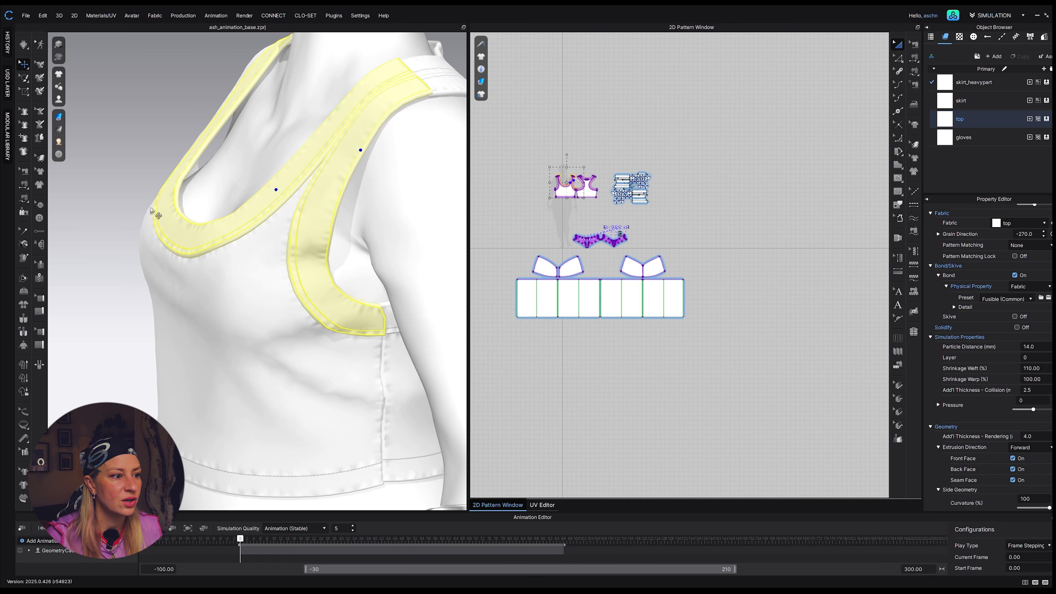
scroll(152, 212, "up", 3)
middle_click_drag(171, 241, 189, 279)
scroll(208, 297, "up", 5)
right_click_drag(219, 309, 223, 281)
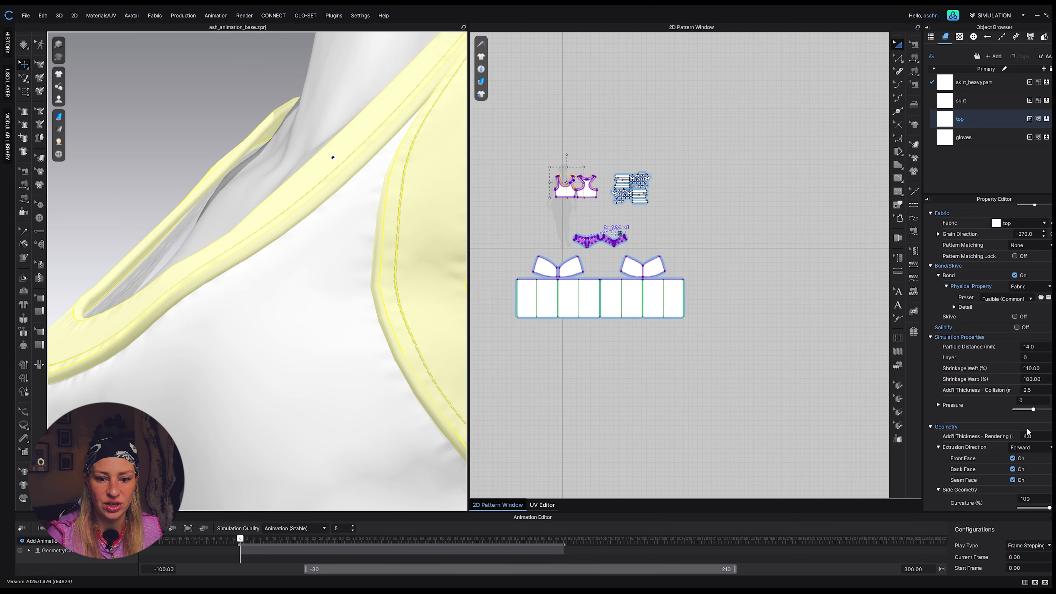
Try the Backward extrusion direction on the selected bands and inspect how they sit against the top
left_click(1029, 447)
left_click(1027, 465)
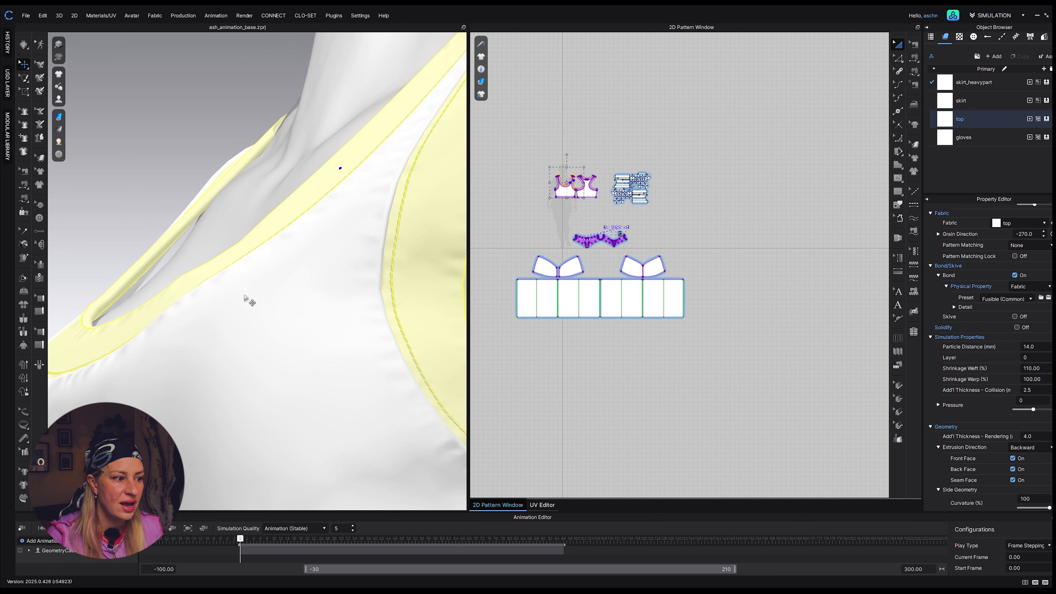
scroll(244, 296, "down", 2)
right_click_drag(227, 293, 400, 229)
right_click_drag(405, 307, 314, 337)
scroll(270, 306, "up", 3)
scroll(272, 327, "up", 3)
scroll(271, 327, "down", 6)
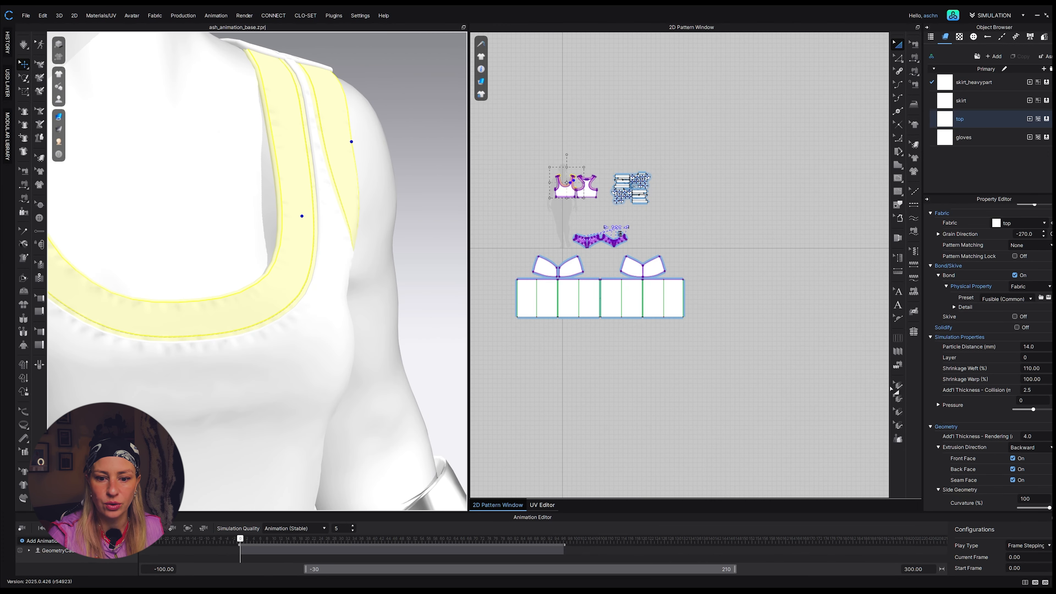
Set the extrusion direction of the neckline and armhole bands back to Both
left_click(1030, 447)
left_click(1026, 466)
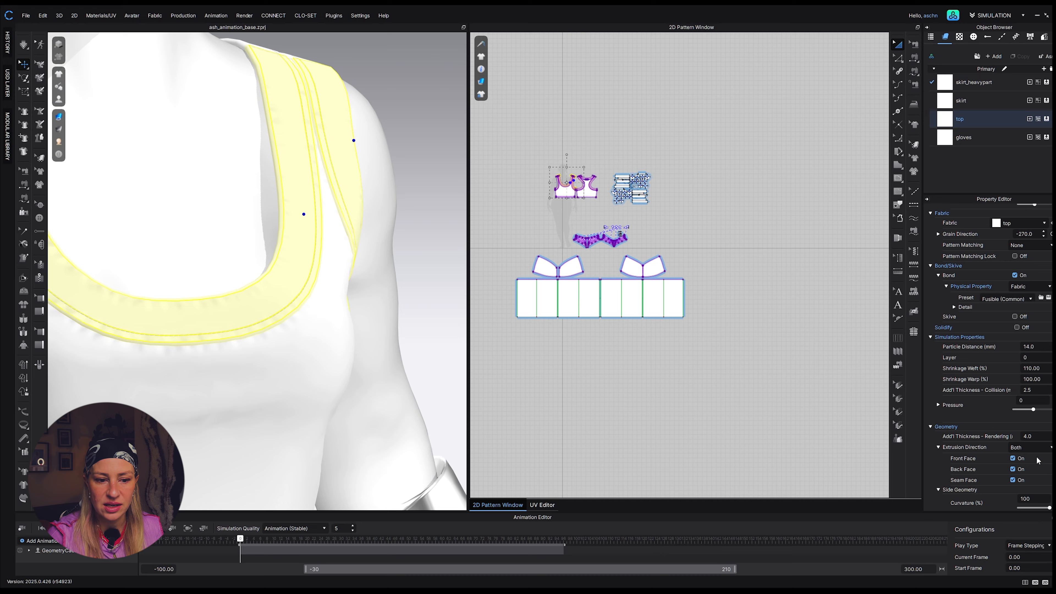
right_click_drag(331, 337, 283, 349)
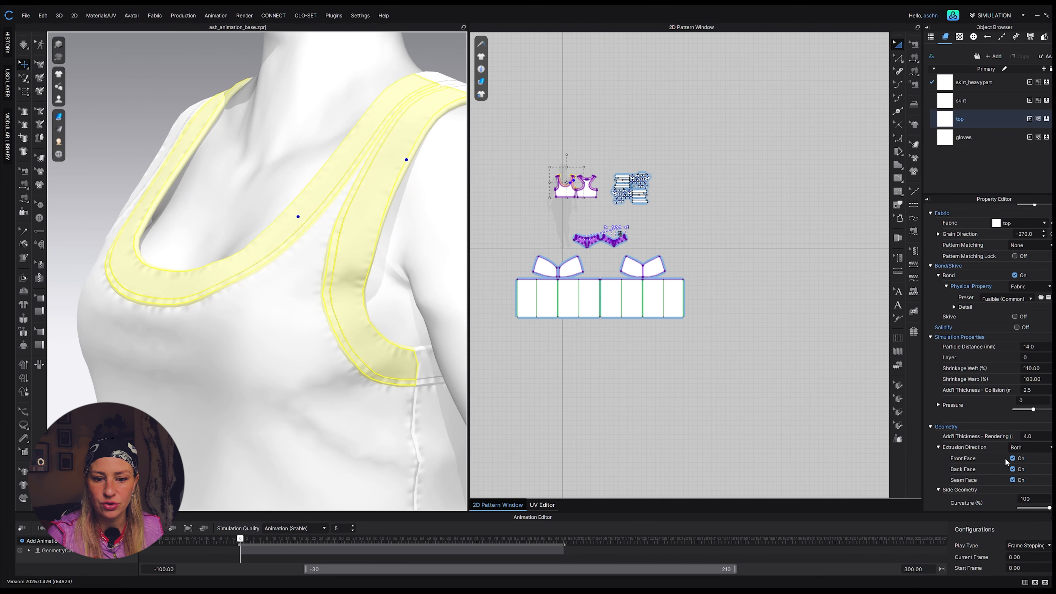
Turn on Side Face UV expansion for the top's bands and inspect their layout in the UV Editor
left_click(1015, 481)
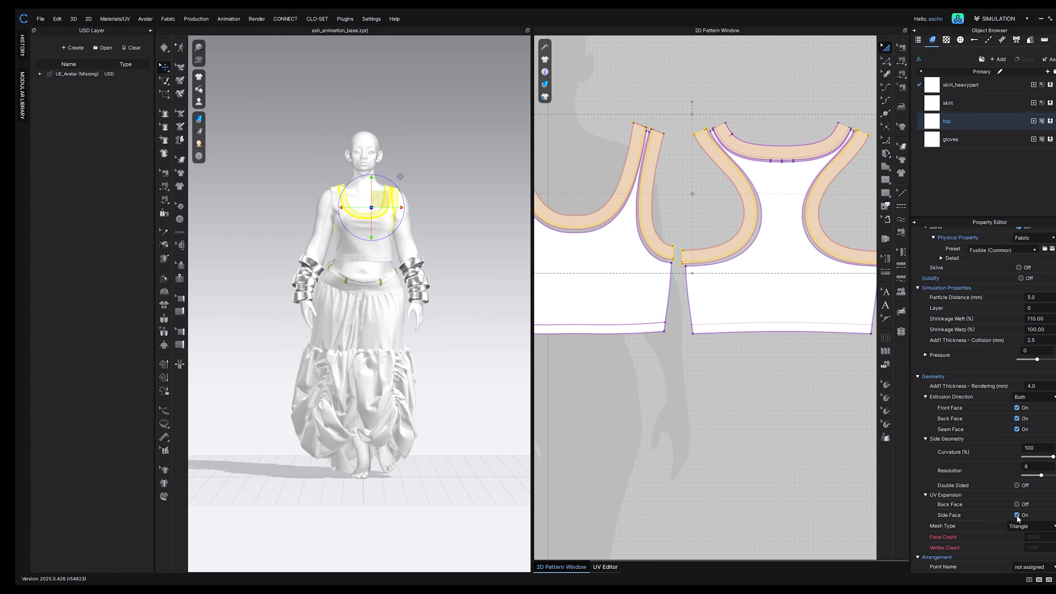
left_click(615, 570)
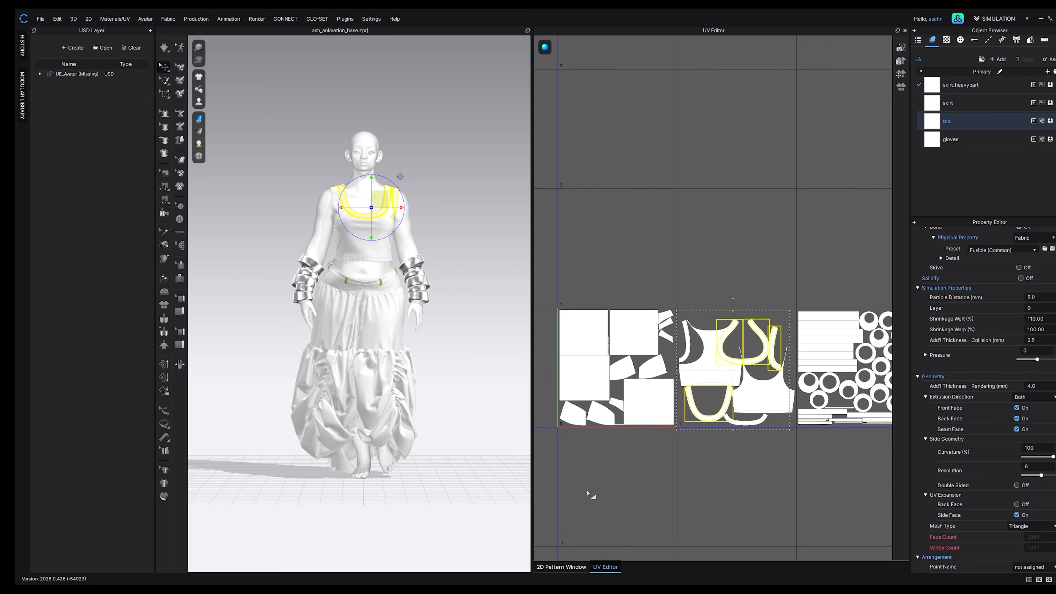
scroll(749, 341, "up", 6)
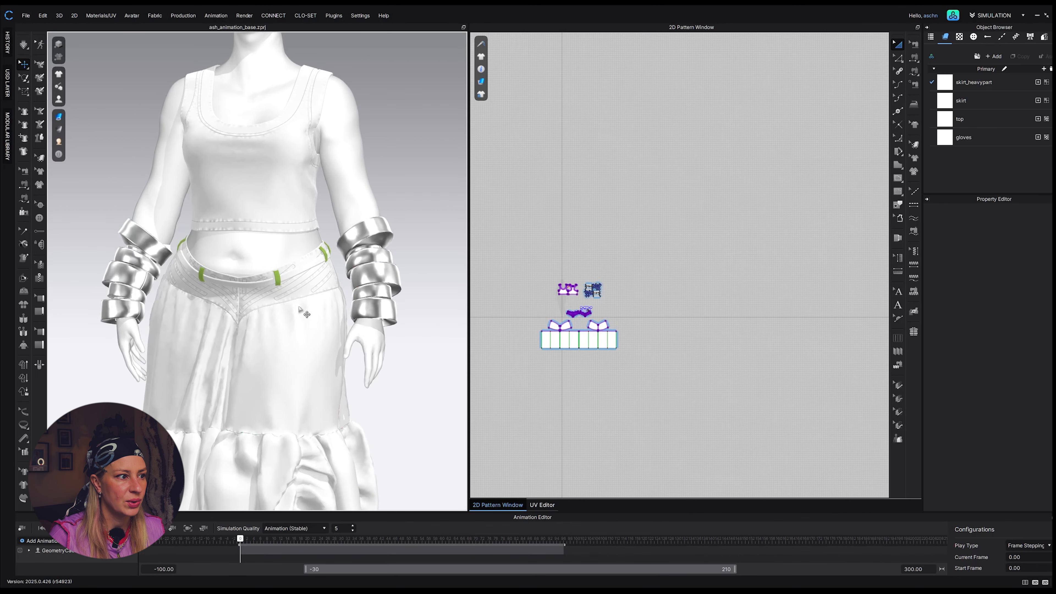
Show the garment wireframe and select the front panel of the skirt's lower gathered tier
left_click(58, 116)
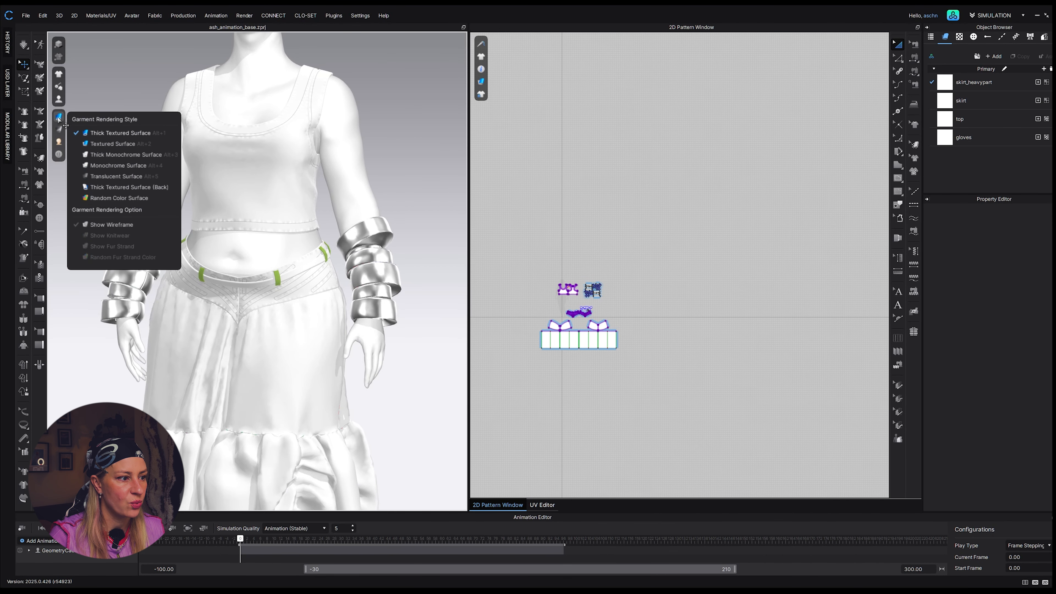
left_click(85, 225)
scroll(301, 394, "up", 5)
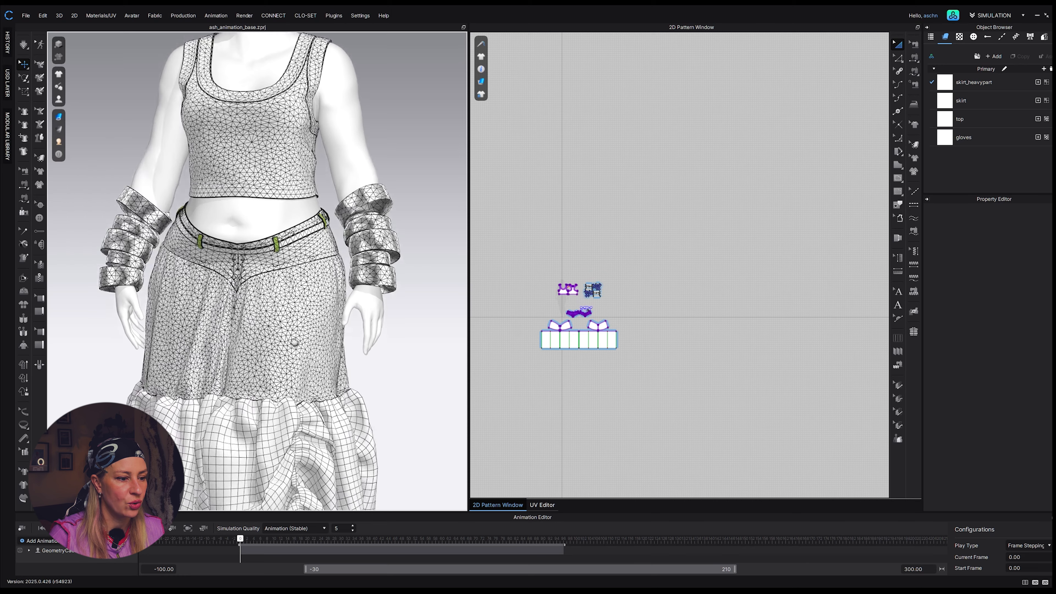
right_click_drag(299, 287, 270, 350)
left_click(255, 349)
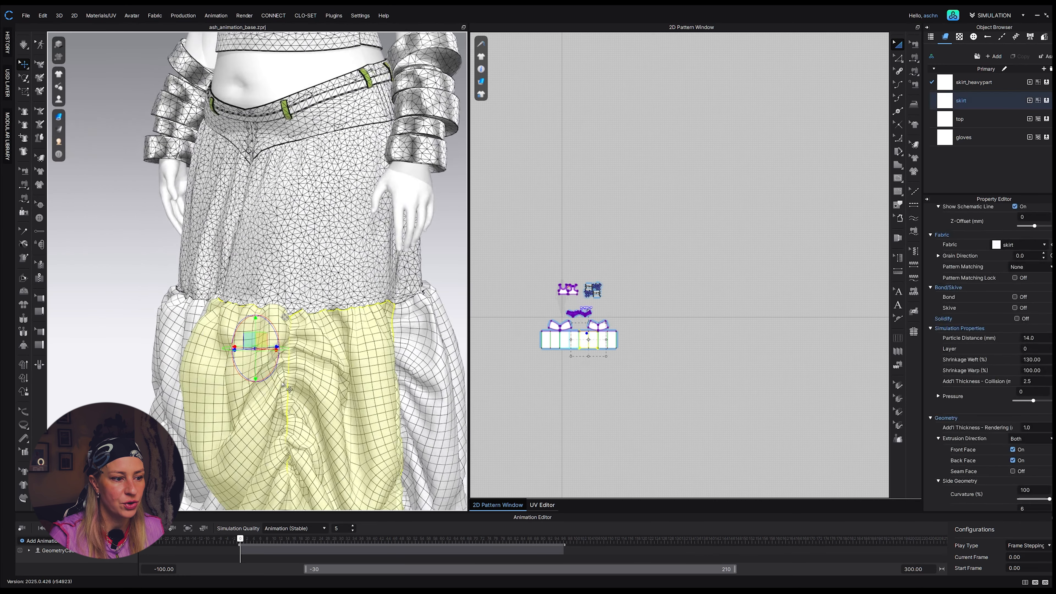
Examine the selected skirt panel's wireframe and its mesh type in the geometry properties
scroll(624, 385, "up", 5)
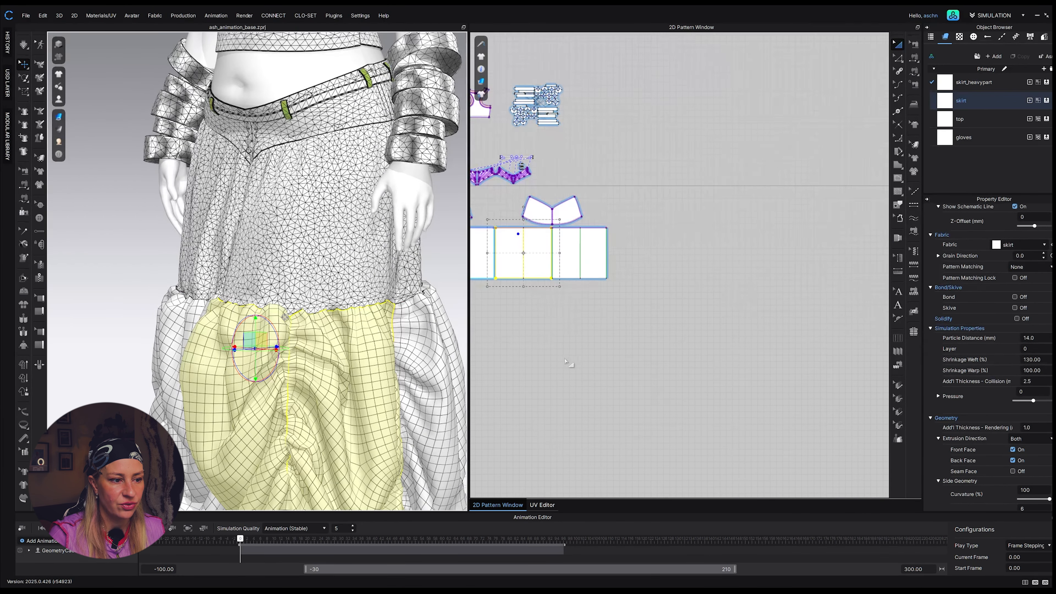
scroll(935, 468, "down", 3)
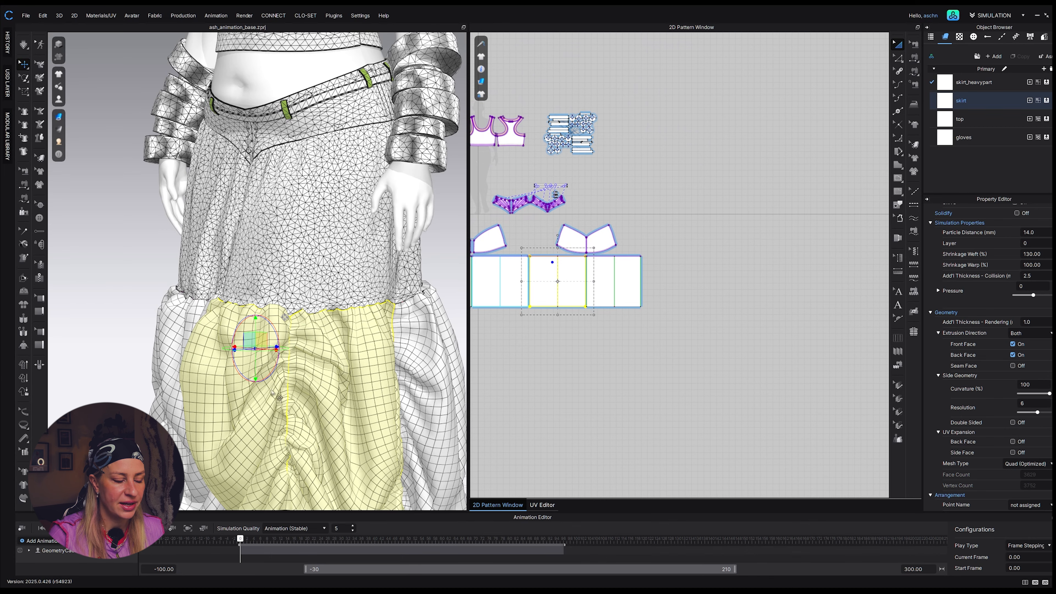
middle_click_drag(305, 458, 305, 315)
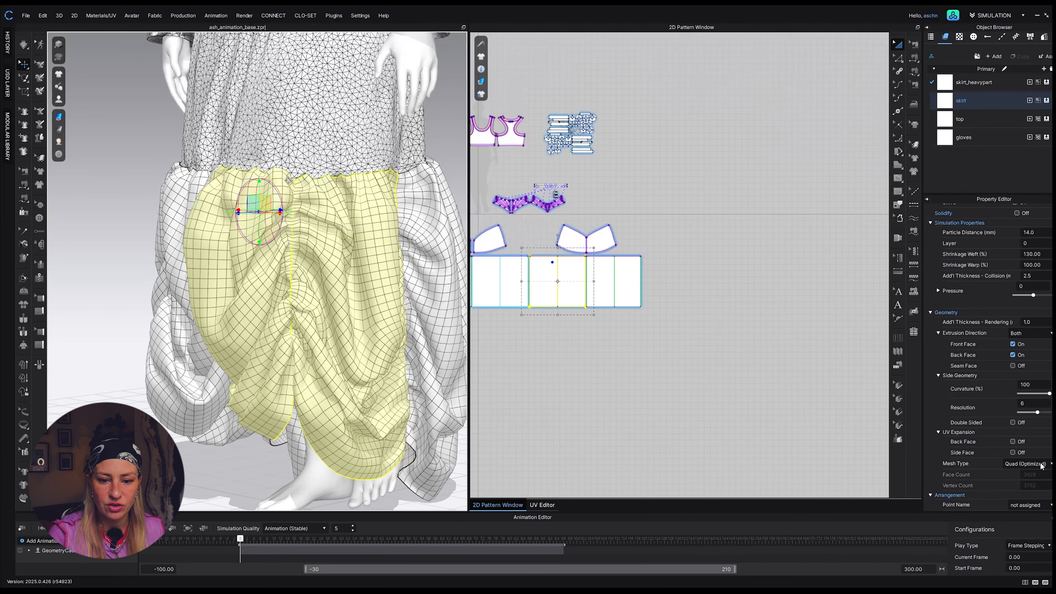
scroll(334, 185, "up", 3)
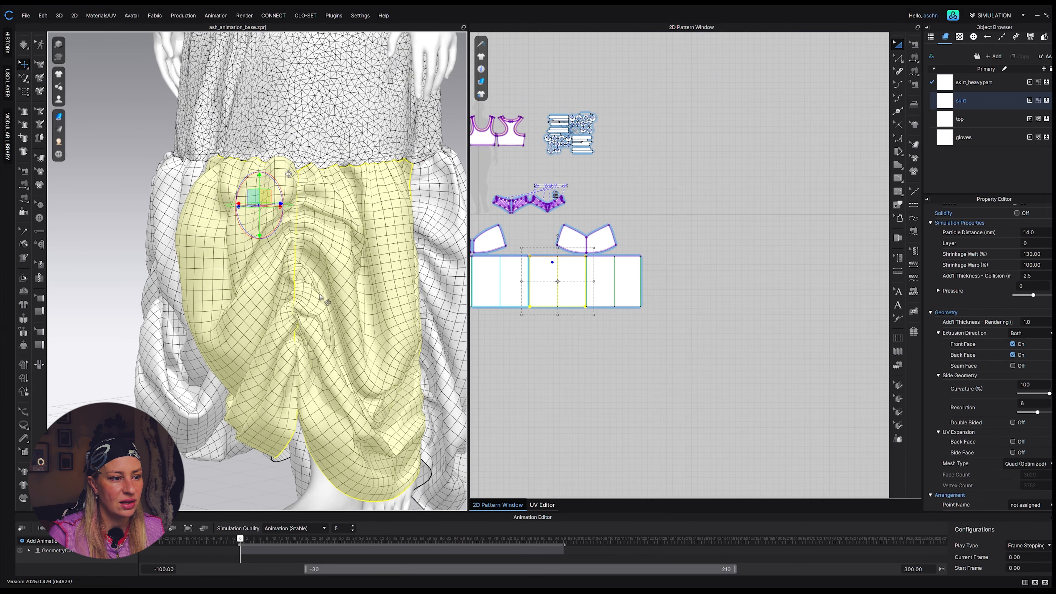
Compare the wireframe density of the top, waistband, upper skirt and gathered lower tier, and clear the skirt panel selection
scroll(318, 304, "down", 3)
right_click_drag(326, 307, 369, 430)
middle_click_drag(368, 429, 374, 444)
scroll(374, 444, "up", 2)
right_click_drag(361, 430, 335, 399)
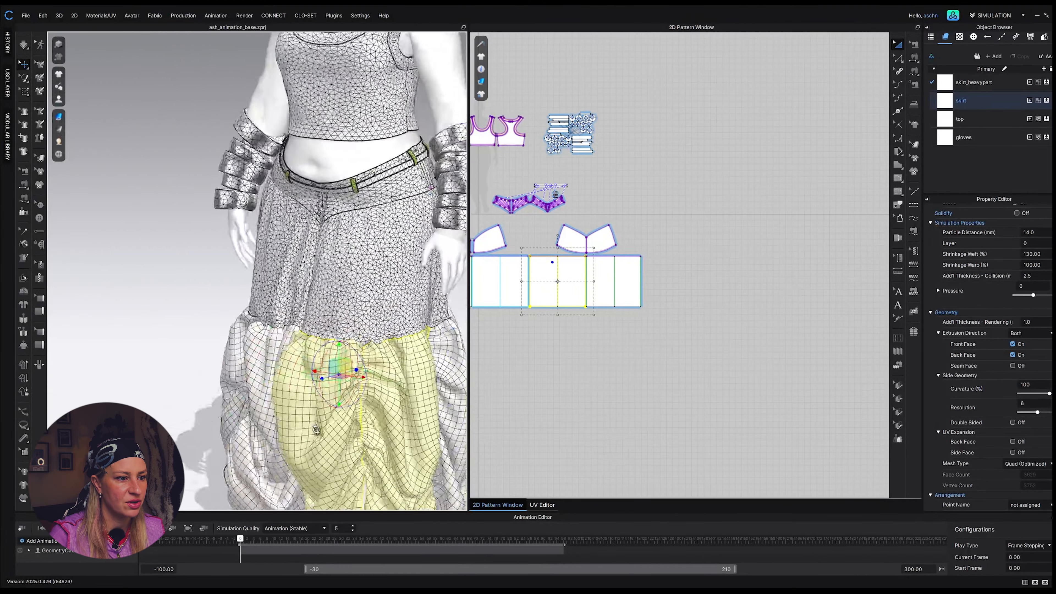
middle_click_drag(370, 308, 367, 435)
scroll(367, 435, "up", 2)
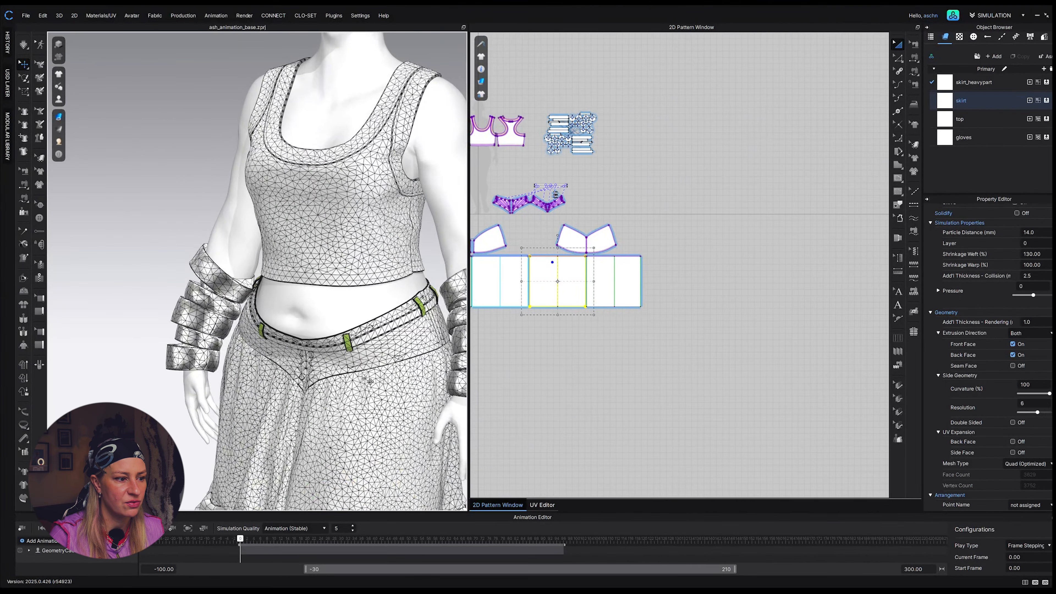
scroll(367, 379, "down", 4)
middle_click_drag(367, 378, 369, 391)
scroll(372, 403, "down", 3)
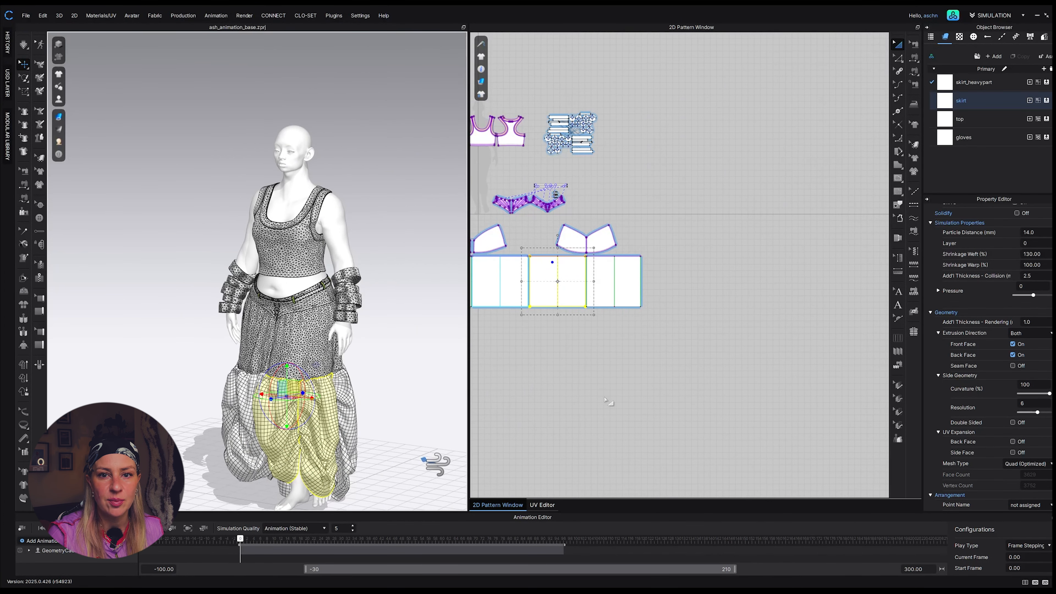
scroll(402, 382, "down", 2)
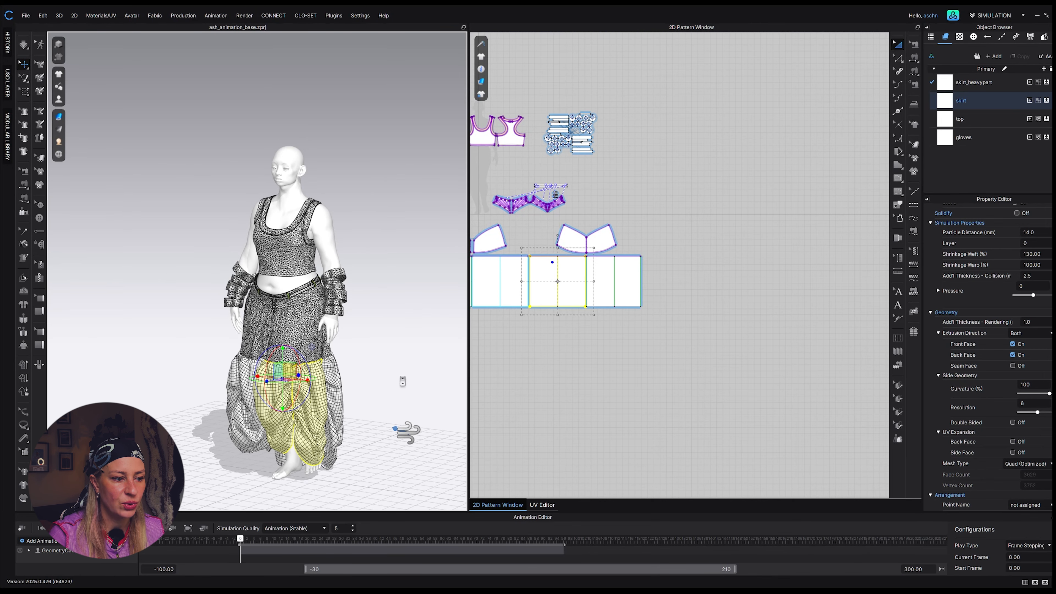
scroll(305, 285, "up", 6)
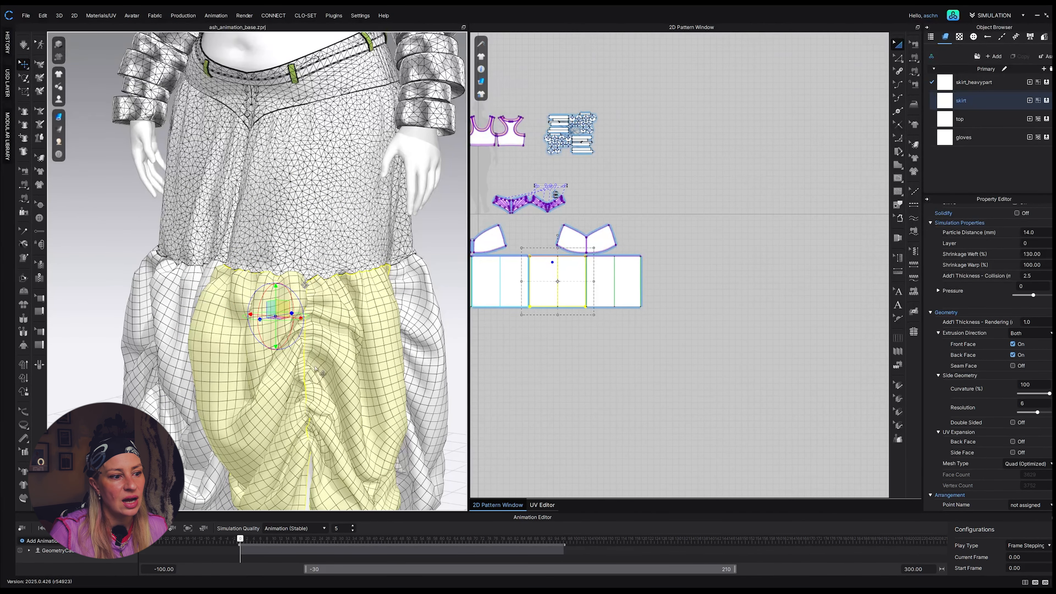
scroll(345, 373, "up", 3)
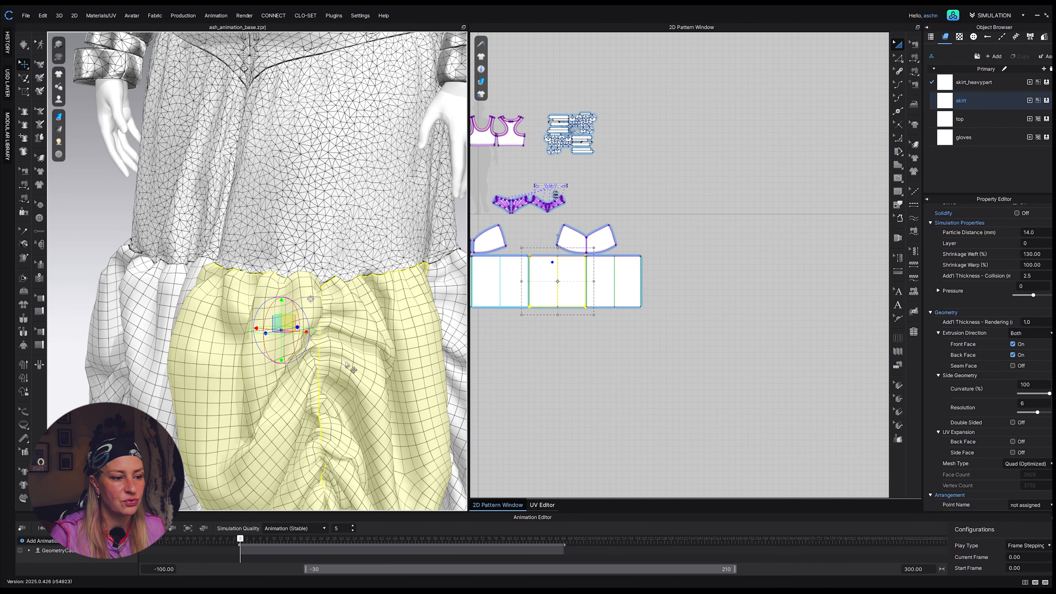
scroll(349, 369, "down", 5)
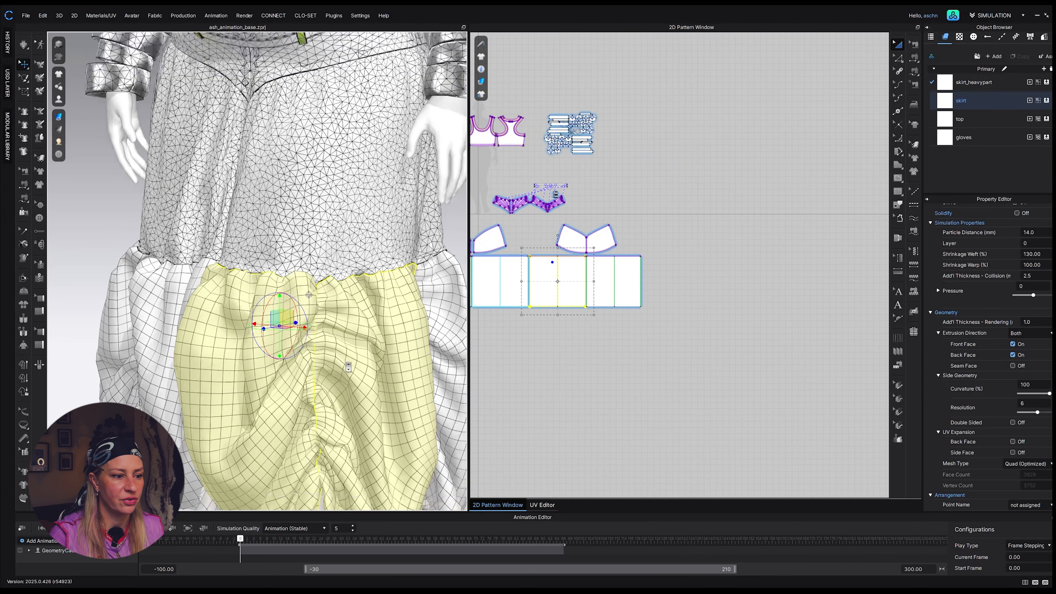
scroll(656, 342, "down", 5)
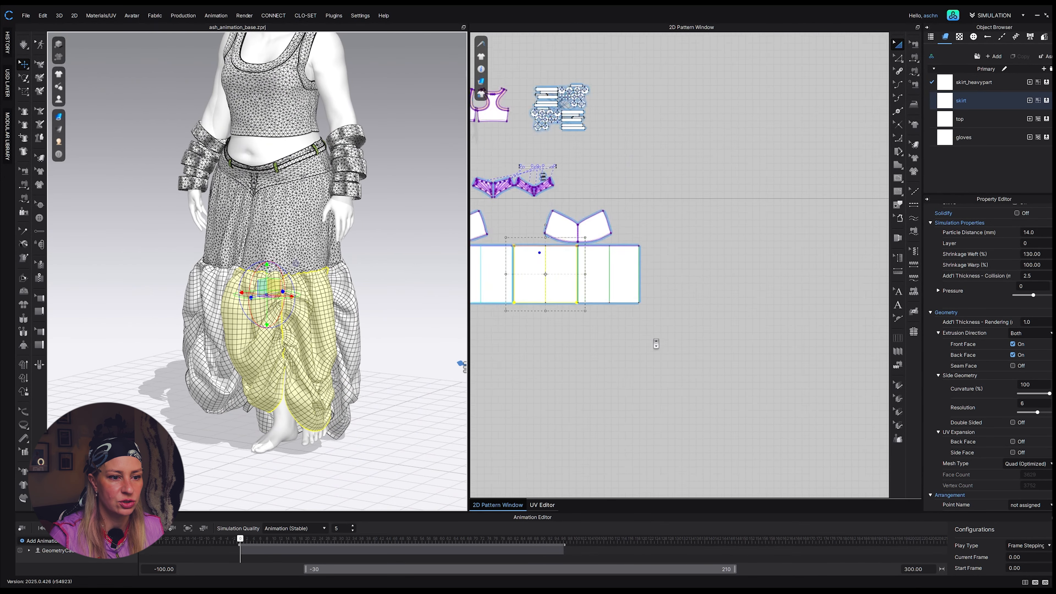
left_click(414, 292)
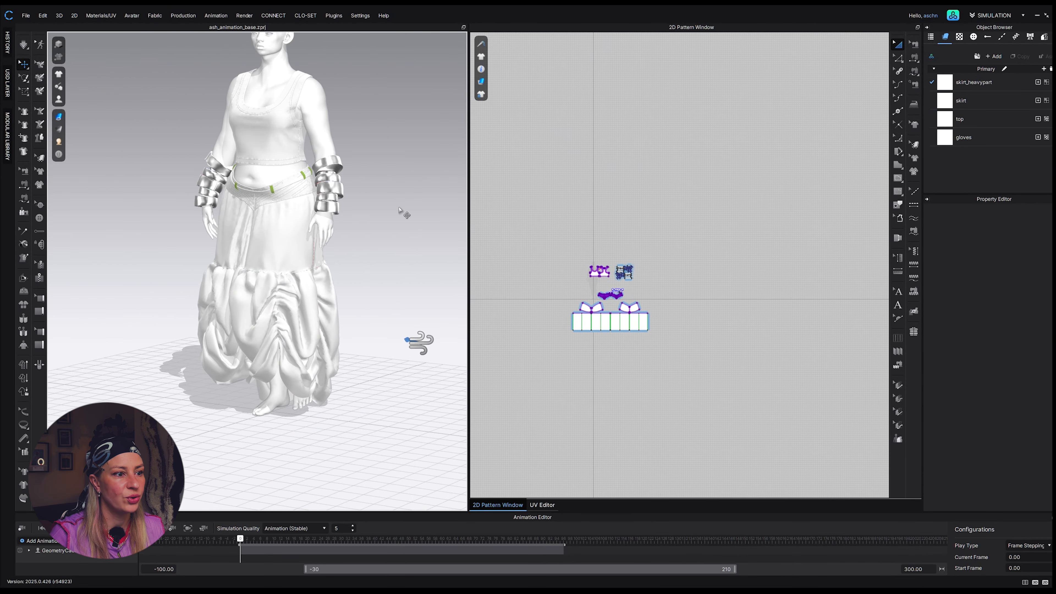
Select the avatar and set its Skin Offset to 1.0 mm
scroll(400, 212, "up", 4)
mouse_move(261, 220)
right_mouse_down()
mouse_move(305, 217)
mouse_move(277, 213)
right_mouse_up()
scroll(300, 179, "up", 3)
middle_click_drag(300, 180, 227, 244)
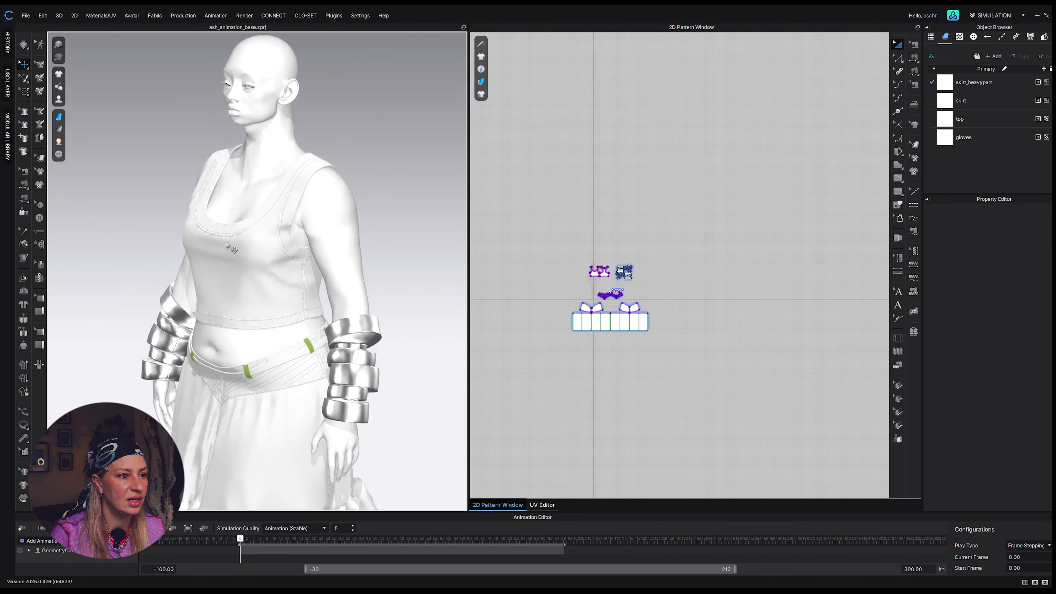
left_click(255, 174)
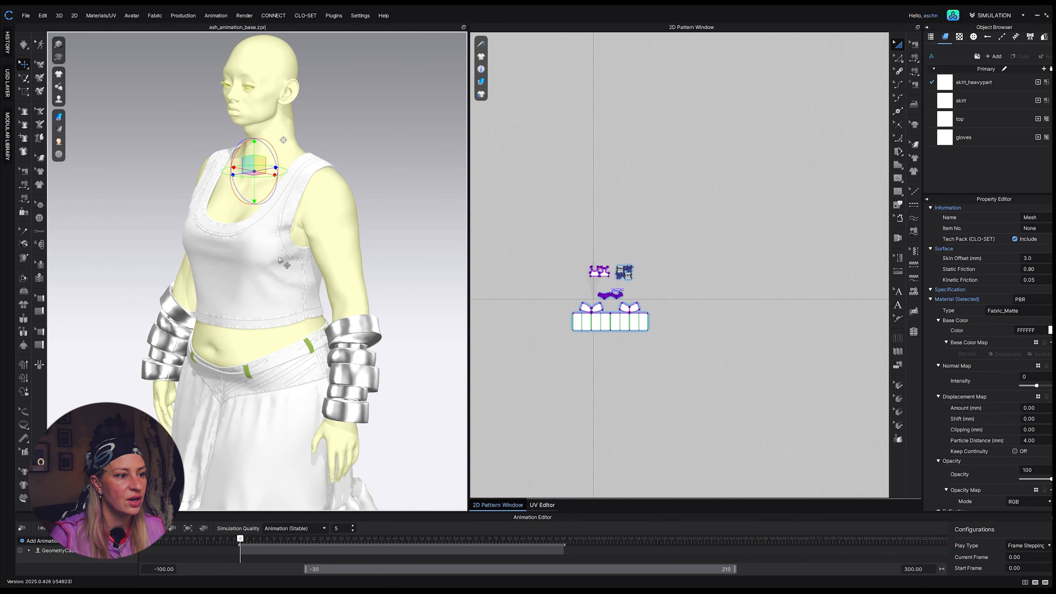
right_click_drag(283, 263, 284, 259)
left_click(284, 152)
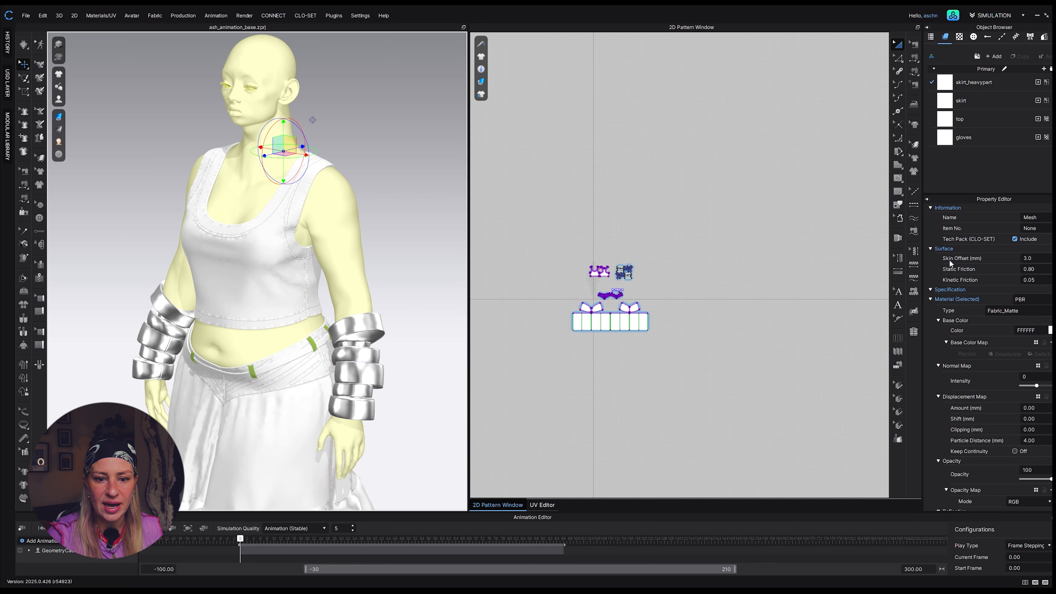
double_click(1024, 258)
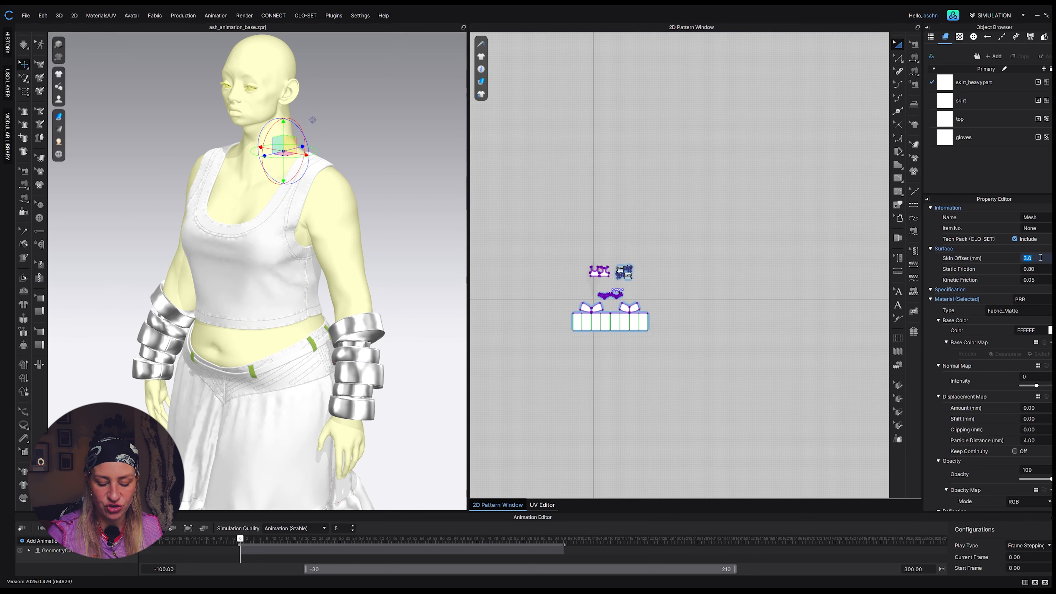
type("1")
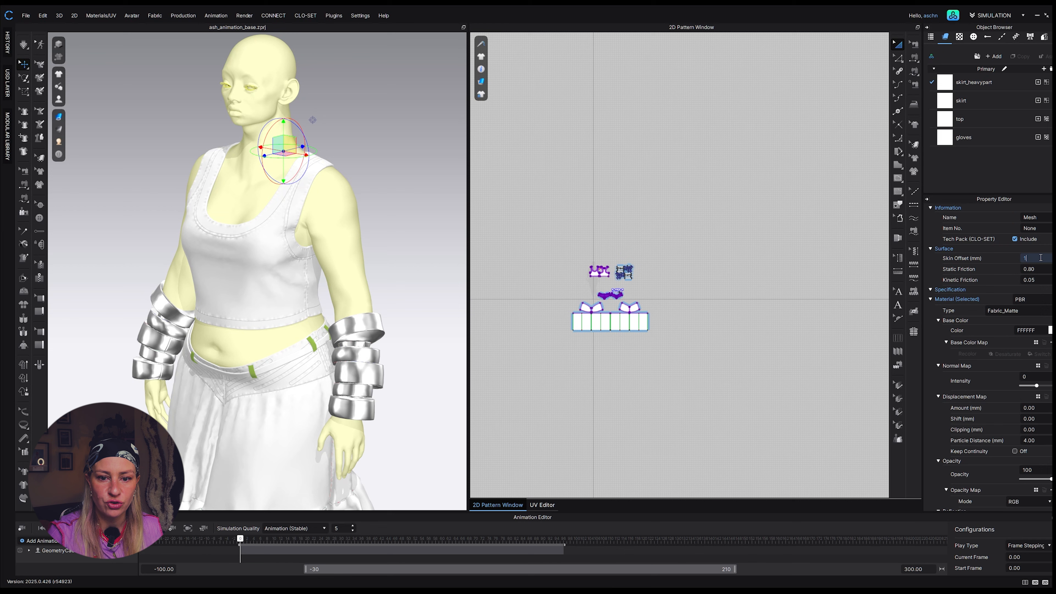
key("Return")
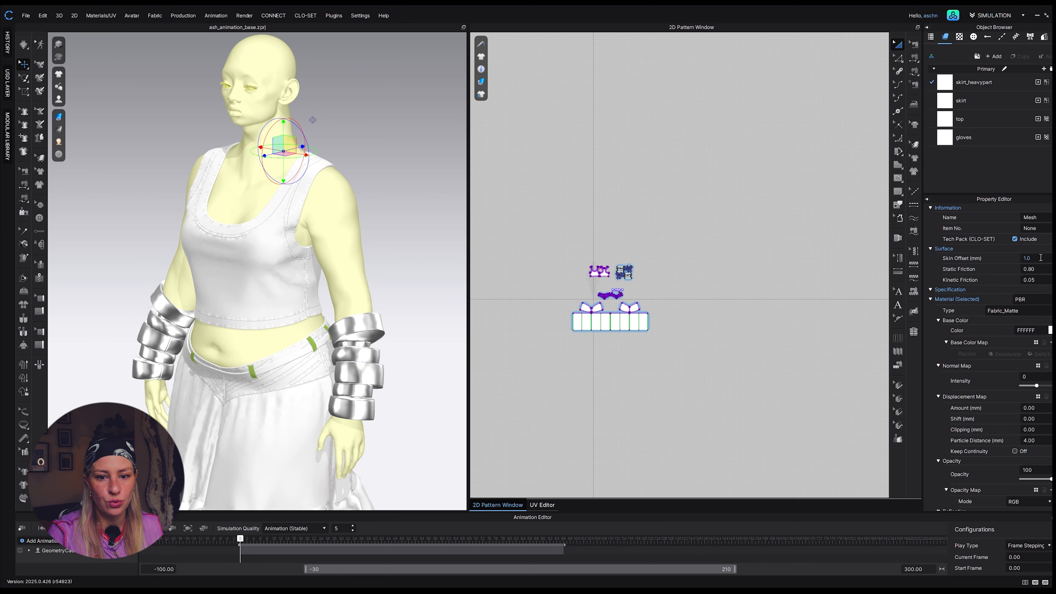
Run the simulation while pulling on the top's front panel so it settles closer to the avatar's body, and stop it
scroll(368, 311, "up", 5)
right_click_drag(368, 311, 332, 318)
scroll(365, 331, "down", 3)
scroll(366, 328, "up", 3)
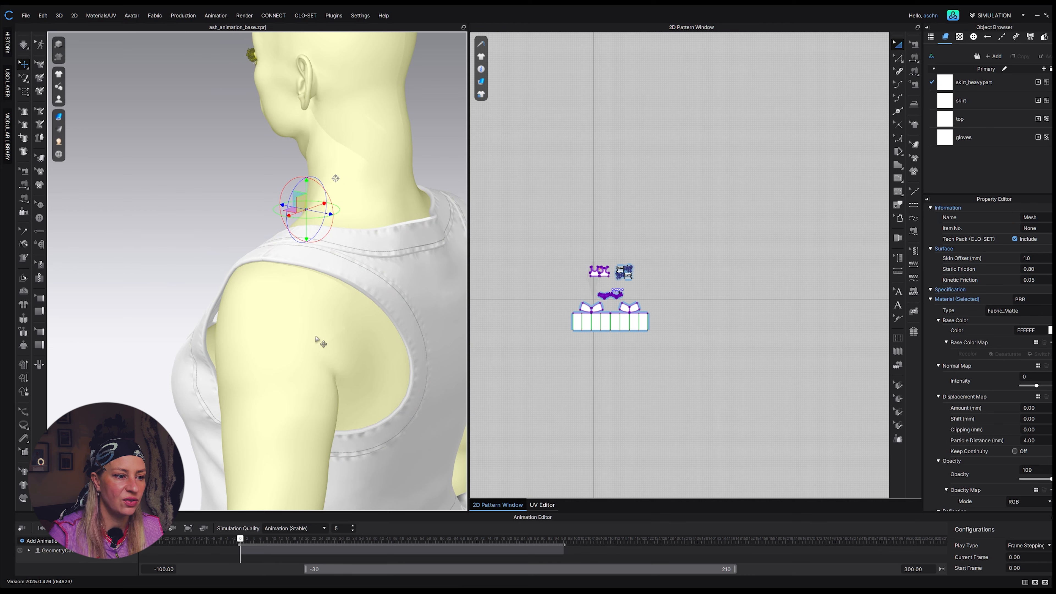
right_click_drag(315, 339, 311, 361)
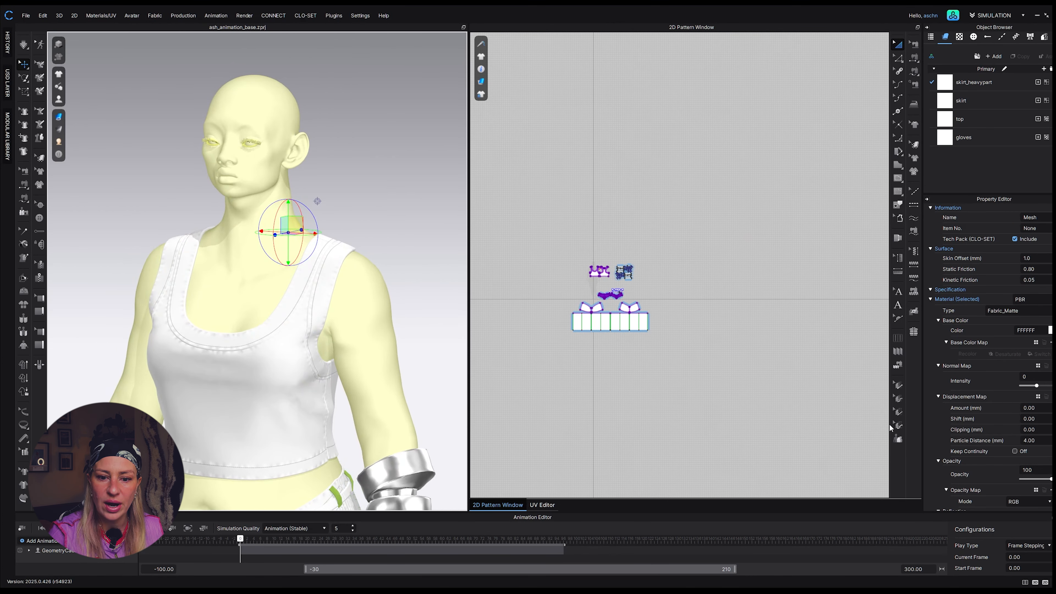
scroll(419, 339, "up", 6)
key("space")
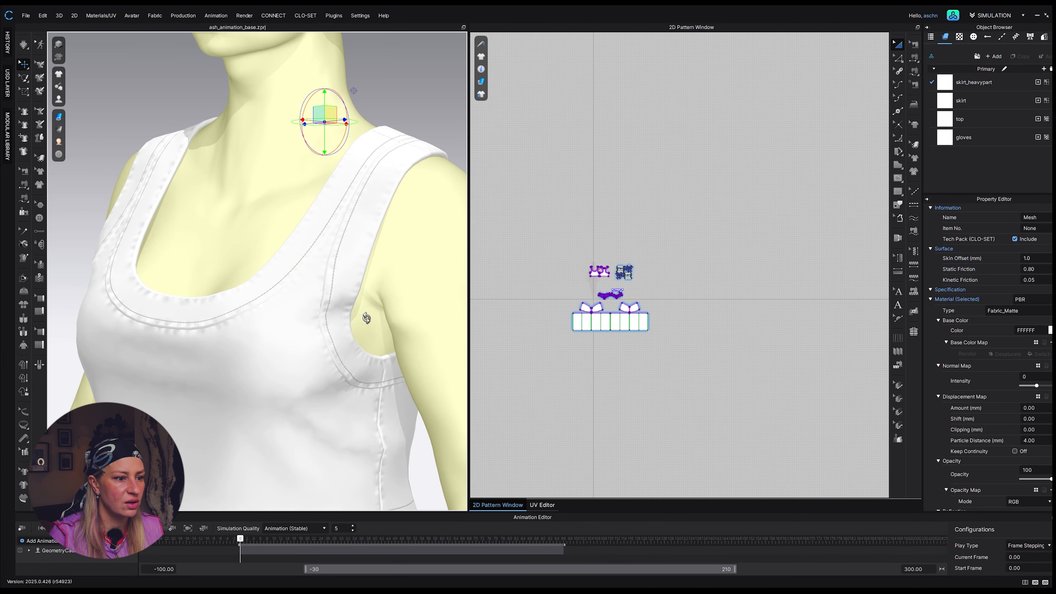
left_click(324, 410)
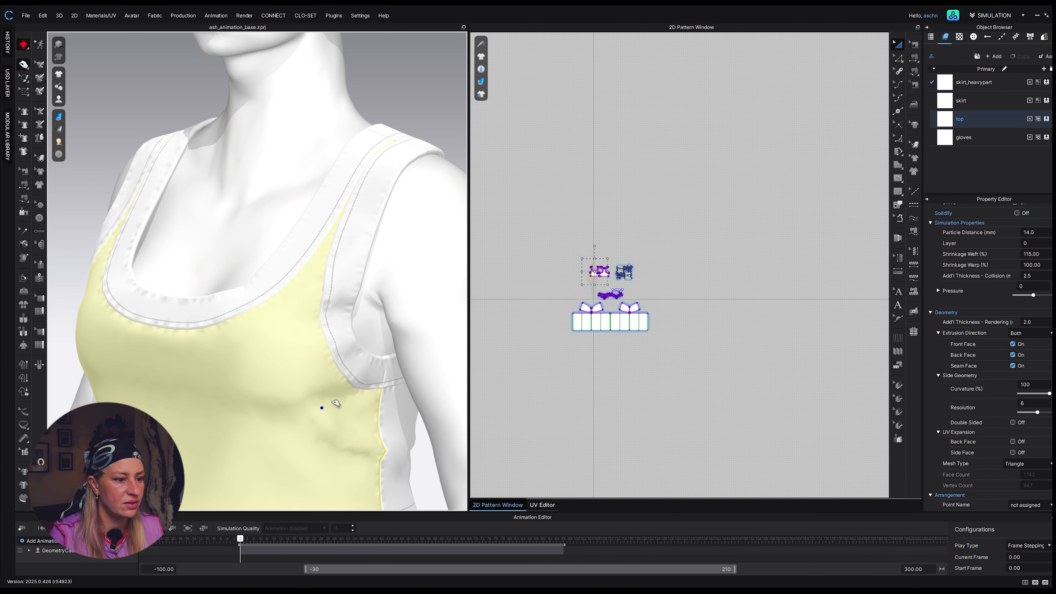
left_click_drag(333, 404, 309, 404)
key("space")
scroll(307, 402, "down", 5)
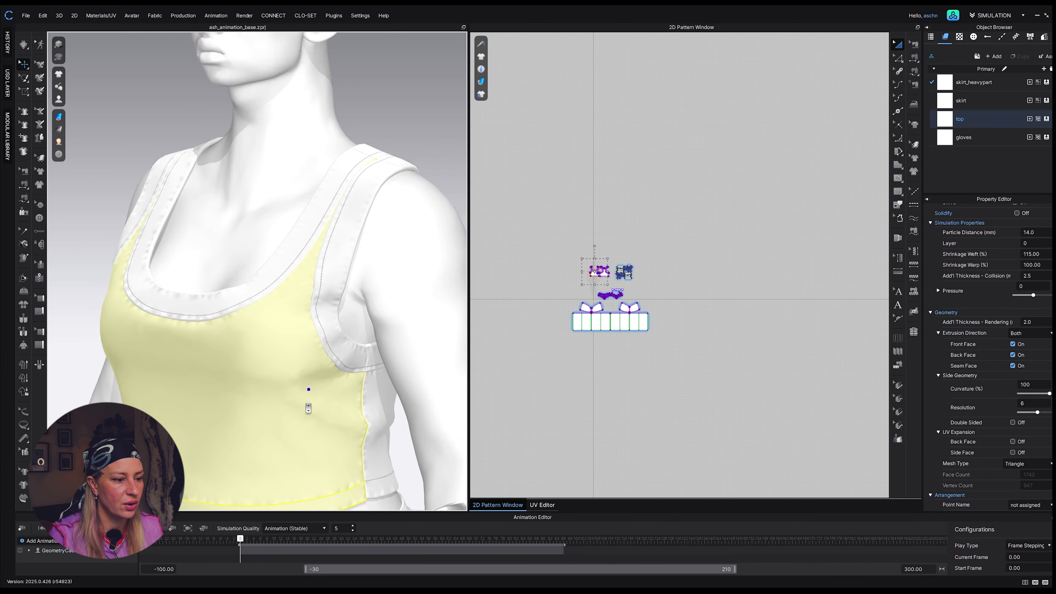
Select the avatar and review its Static Friction and Kinetic Friction surface properties
left_click(412, 197)
left_click(376, 249)
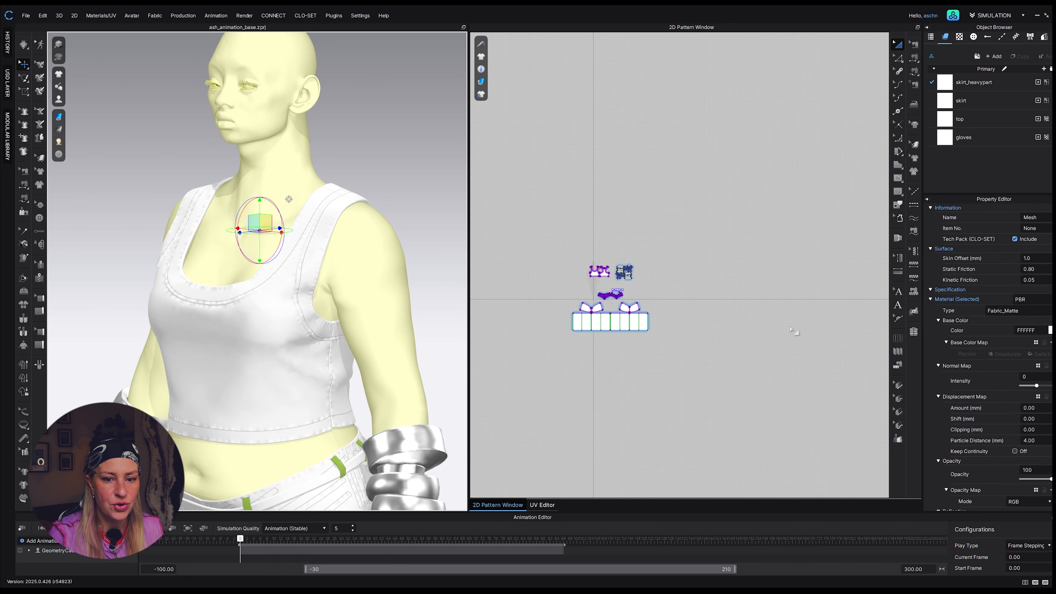
scroll(323, 228, "up", 1)
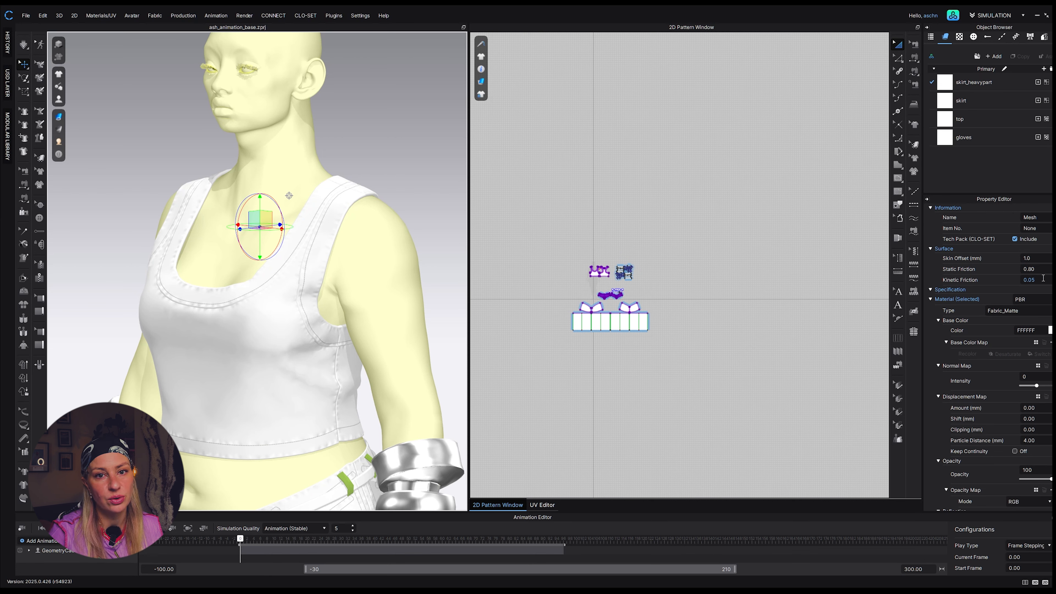
Examine the avatar's head up close, including the face, ears and eyelashes, and its overall upper body
middle_click_drag(368, 143, 379, 242)
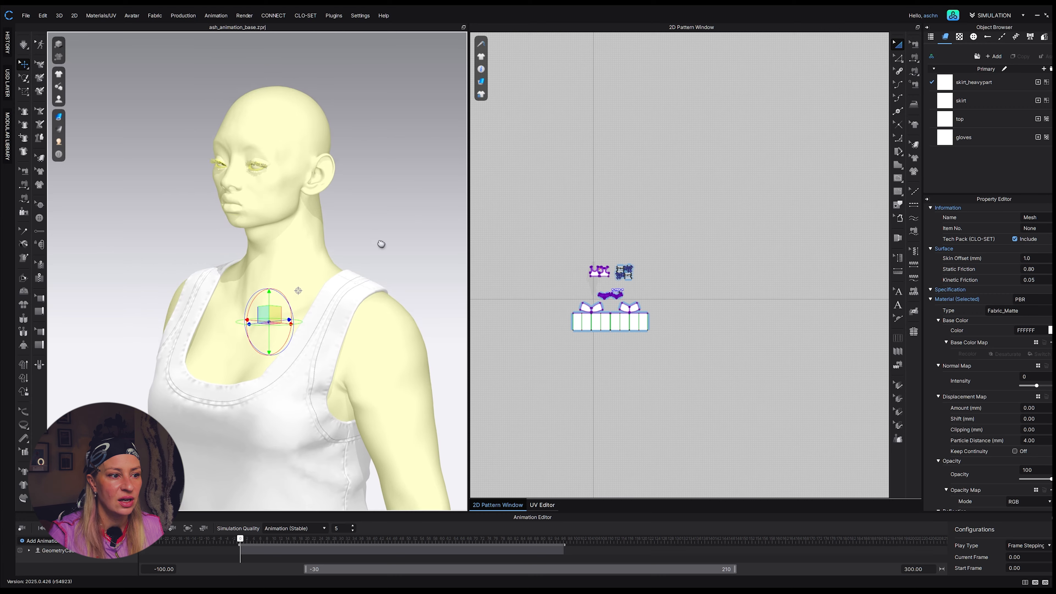
scroll(334, 188, "up", 2)
right_click_drag(377, 215, 399, 214)
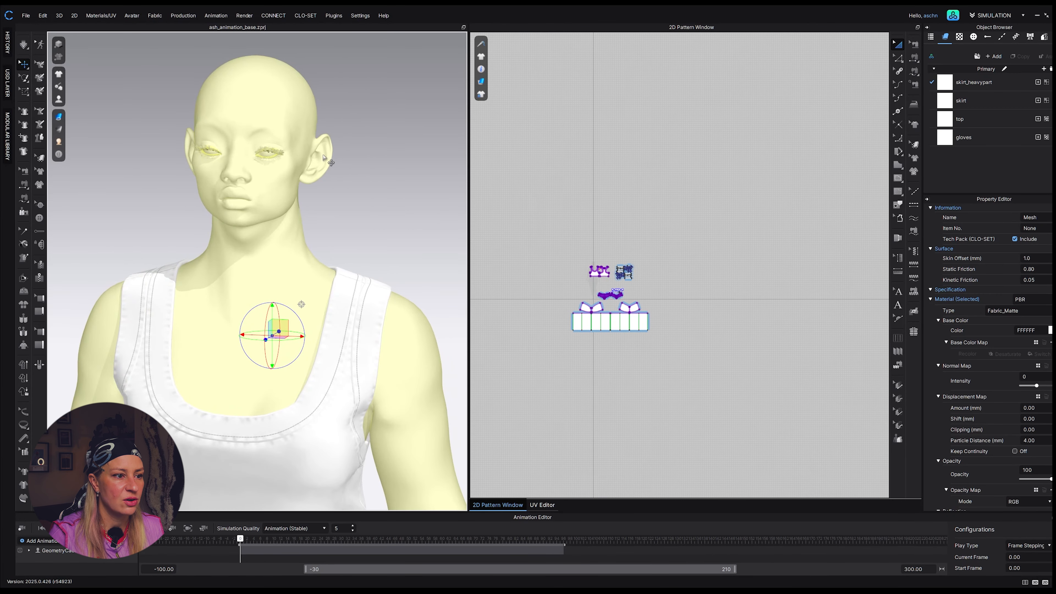
scroll(331, 164, "up", 1)
middle_click_drag(331, 163, 335, 267)
scroll(337, 264, "up", 2)
right_click_drag(356, 255, 361, 233)
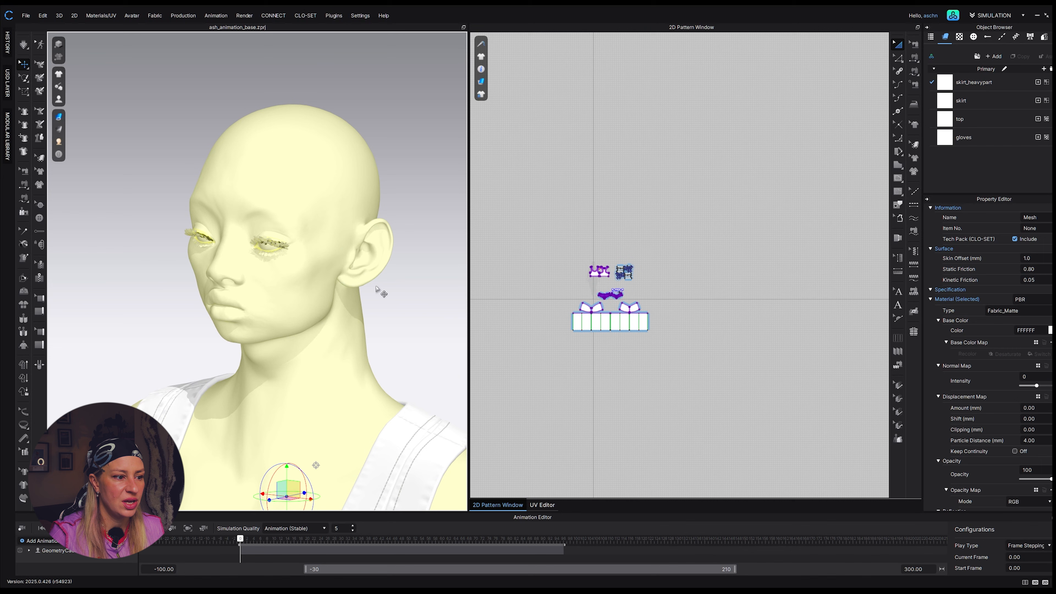
scroll(303, 231, "down", 3)
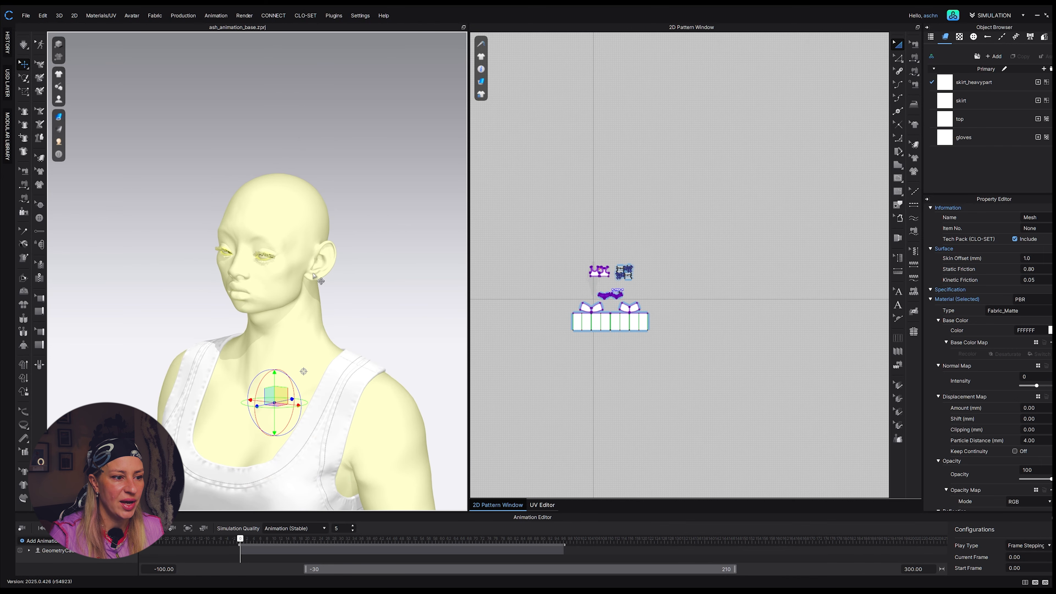
scroll(348, 295, "up", 1)
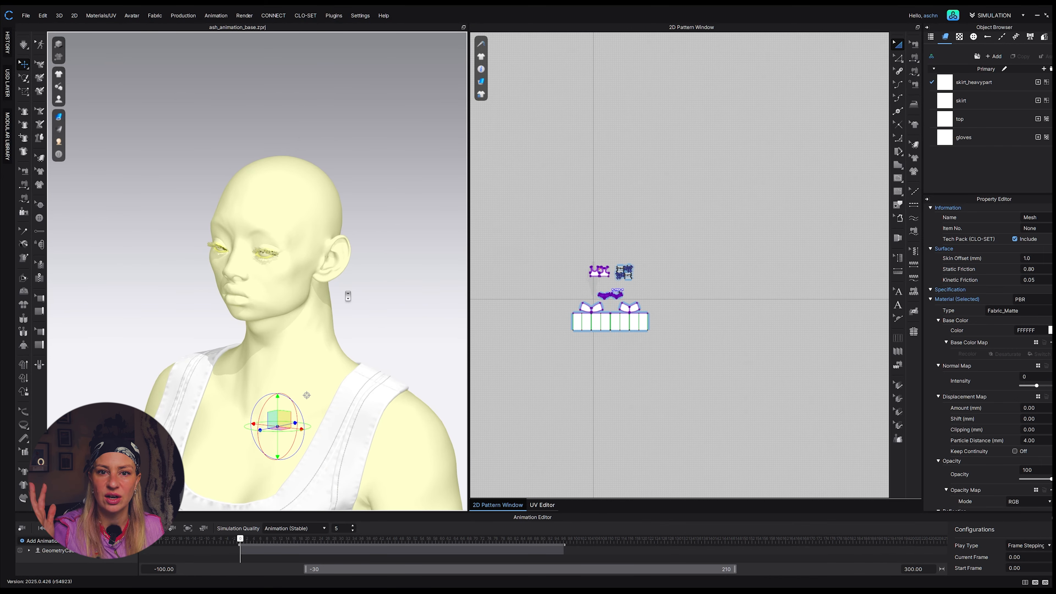
scroll(348, 295, "down", 3)
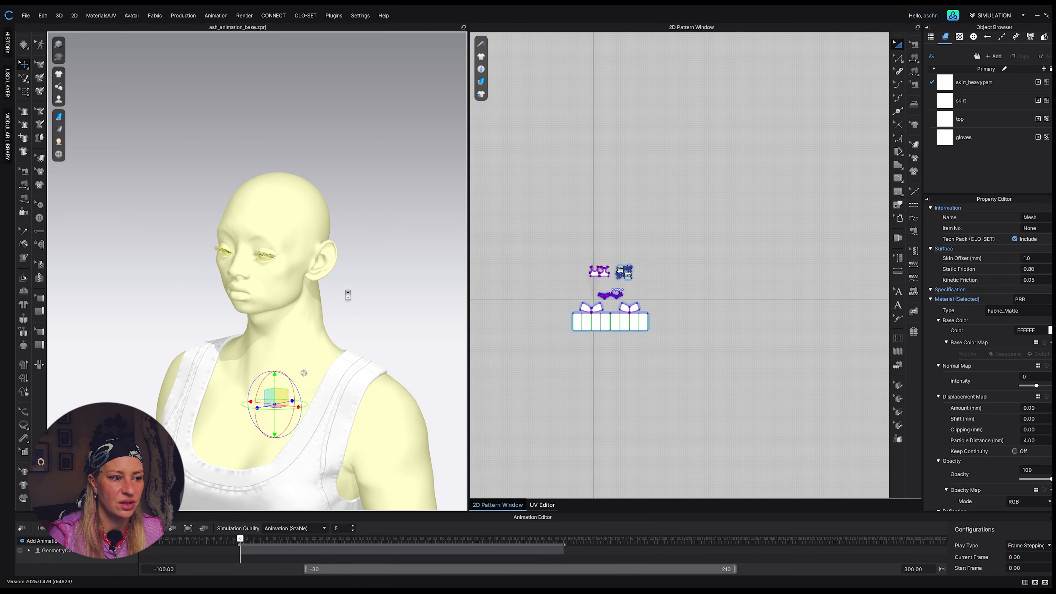
middle_click_drag(349, 283, 348, 244)
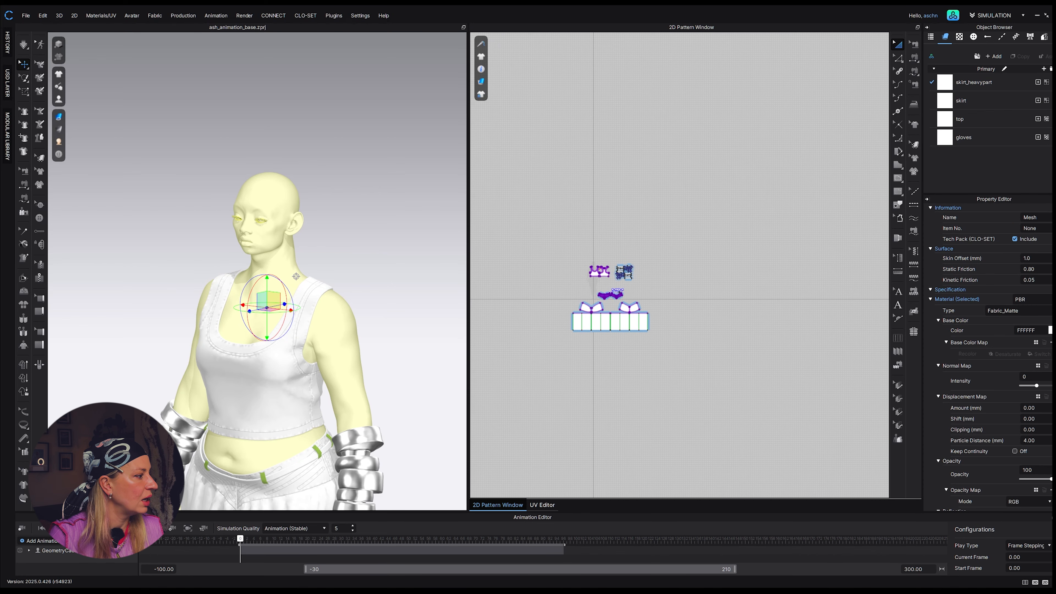
Switch to the Documentation Workflows page in Notion and read the Skin Offset and Friction notes
left_click_drag(1053, 104, 203, 131)
left_click(599, 132)
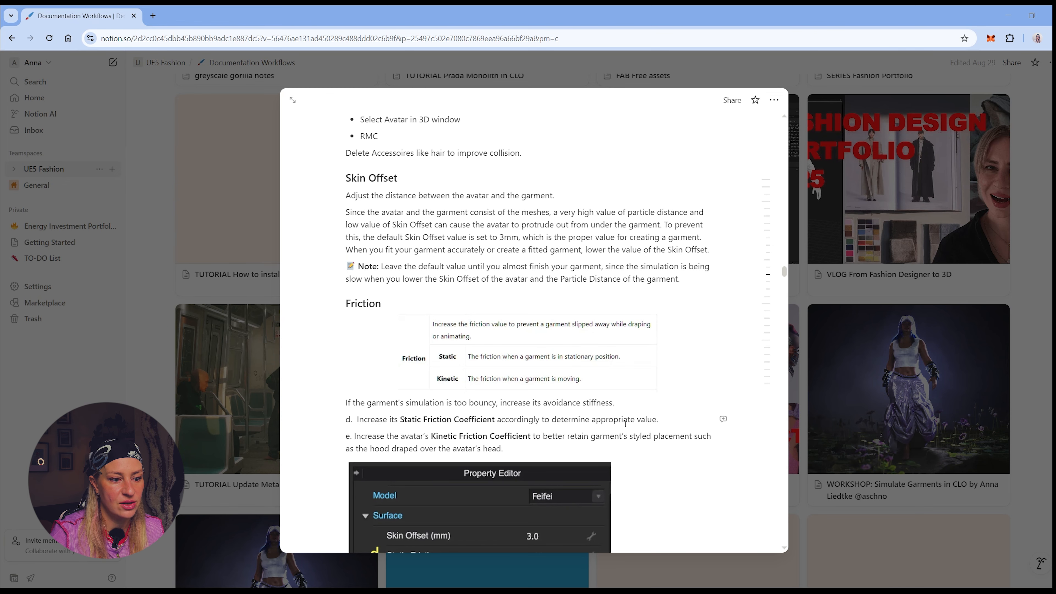
scroll(626, 427, "down", 1)
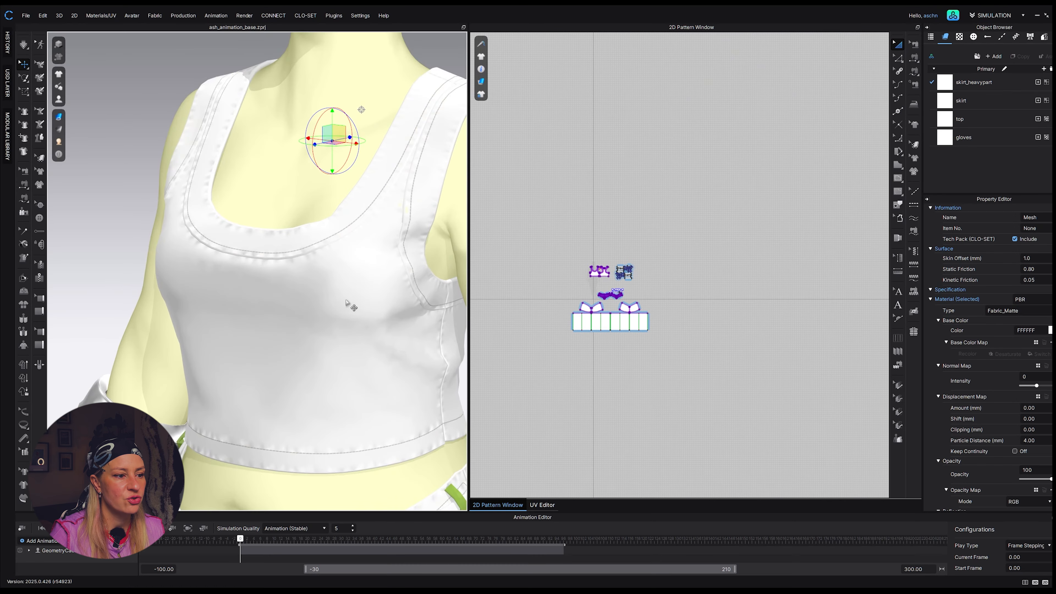
Show the avatar's mesh wireframe in CLO and inspect its density around the neckline, arms and waist
mouse_move(349, 302)
right_mouse_down()
mouse_move(377, 328)
mouse_move(318, 348)
mouse_move(337, 338)
mouse_move(337, 314)
right_mouse_up()
scroll(319, 318, "up", 3)
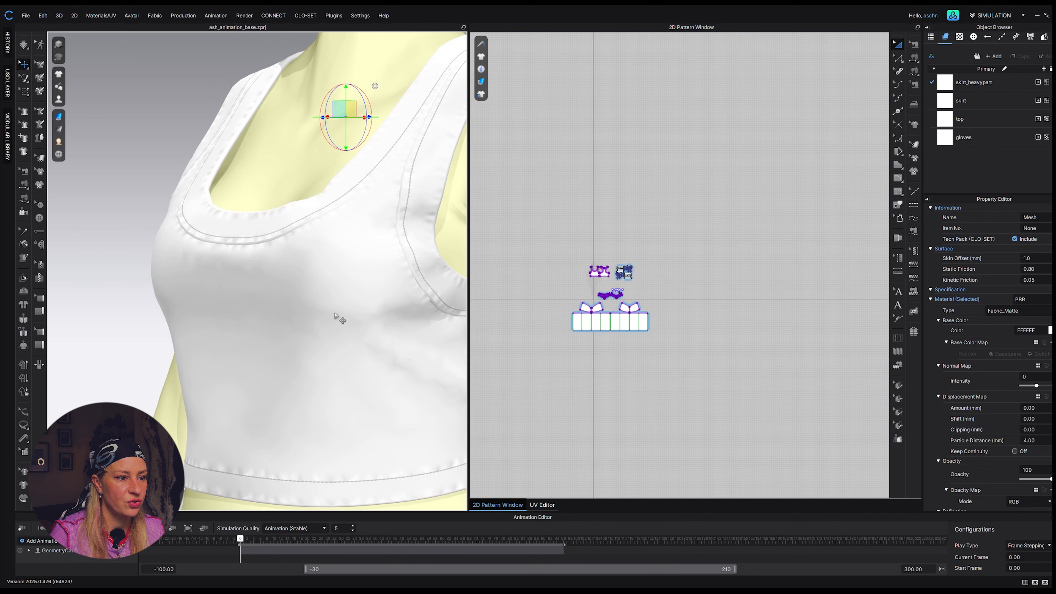
left_click(263, 171)
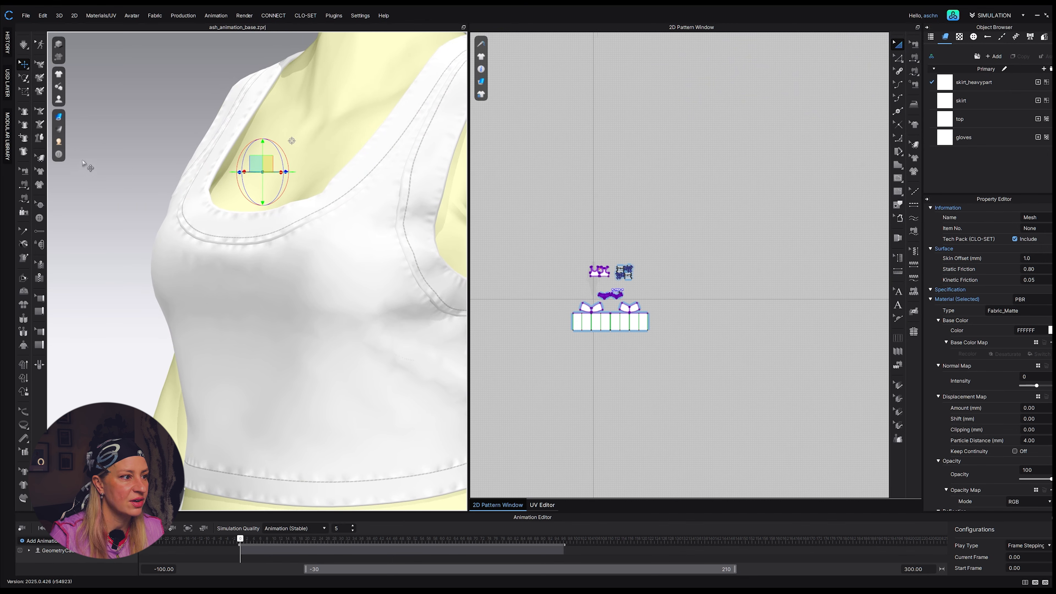
mouse_move(61, 144)
left_click(97, 179)
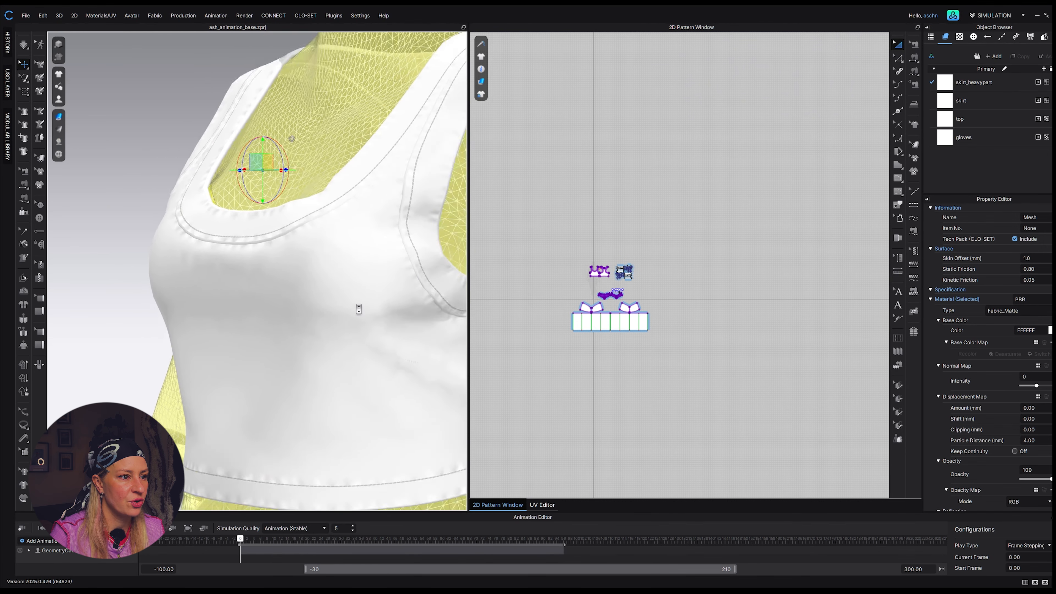
right_click_drag(359, 306, 342, 376)
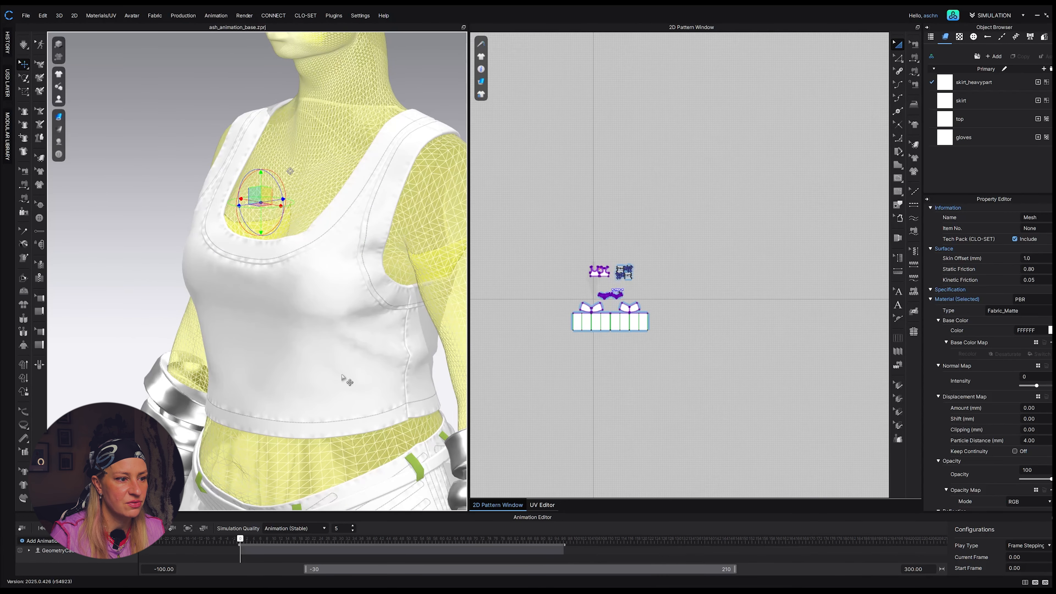
Review the selected avatar's surface and material properties down to its mesh information, and hide its mesh wireframe
scroll(341, 377, "down", 2)
scroll(342, 377, "up", 1)
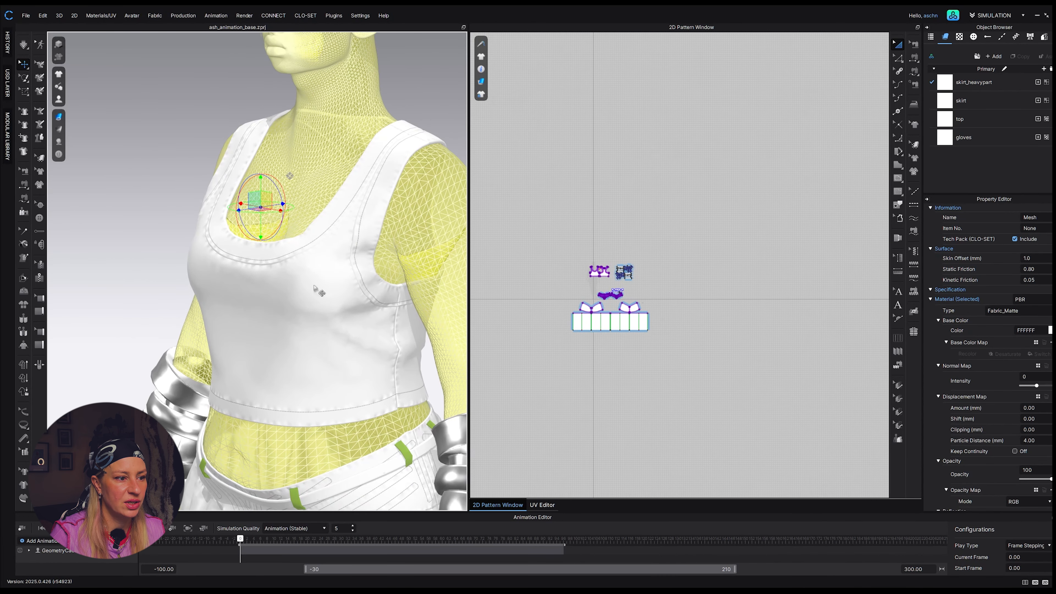
left_click(313, 185)
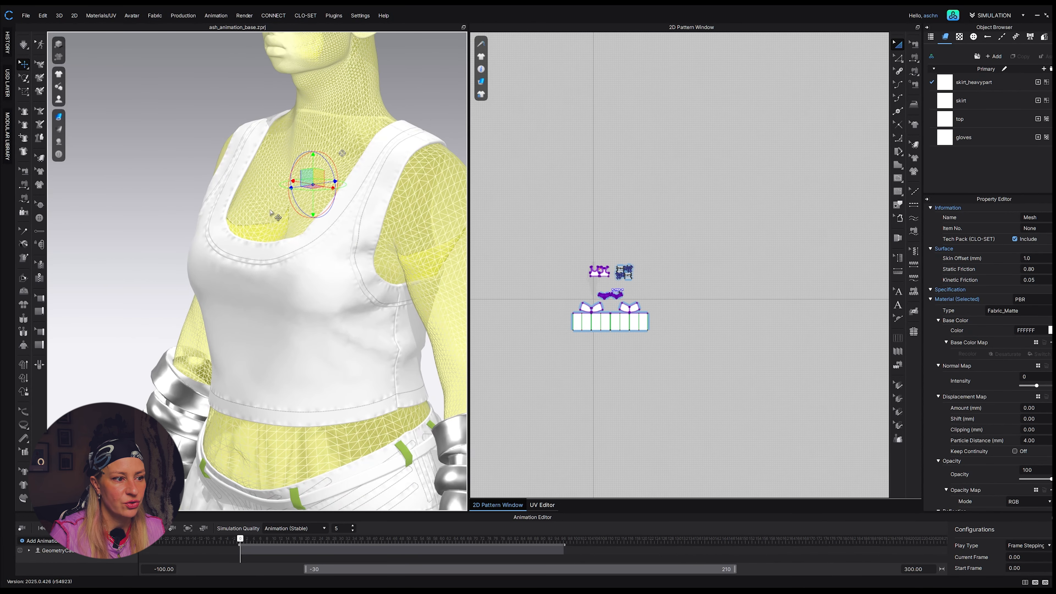
scroll(1011, 395, "down", 3)
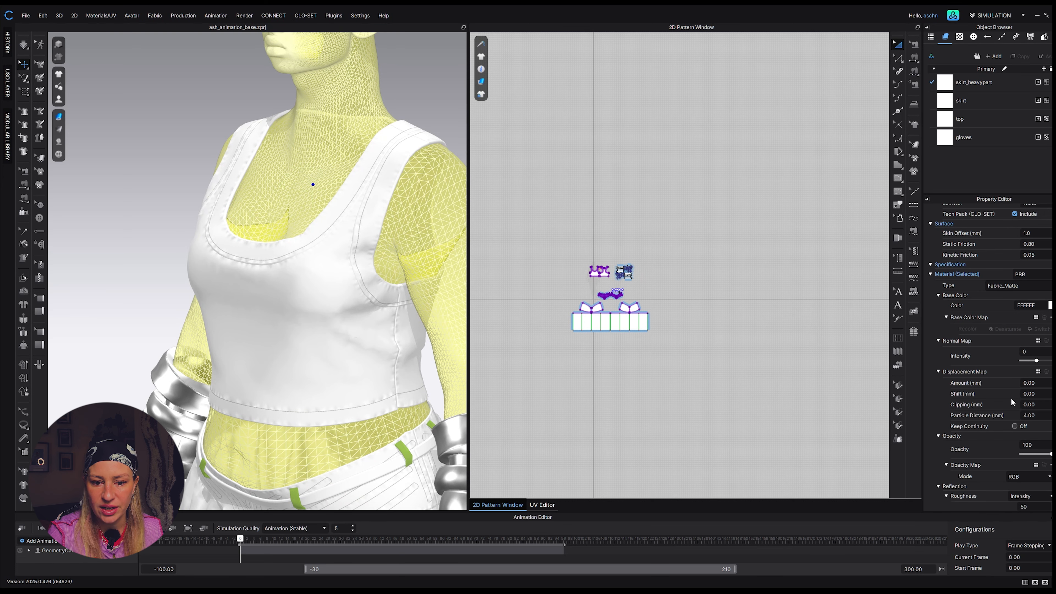
scroll(1010, 398, "up", 3)
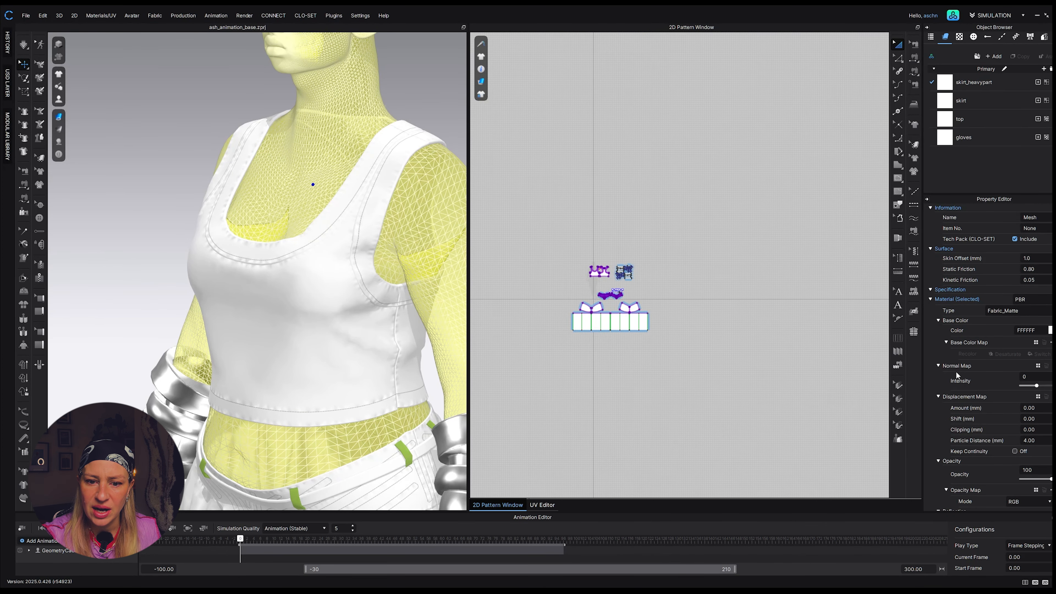
scroll(955, 371, "down", 3)
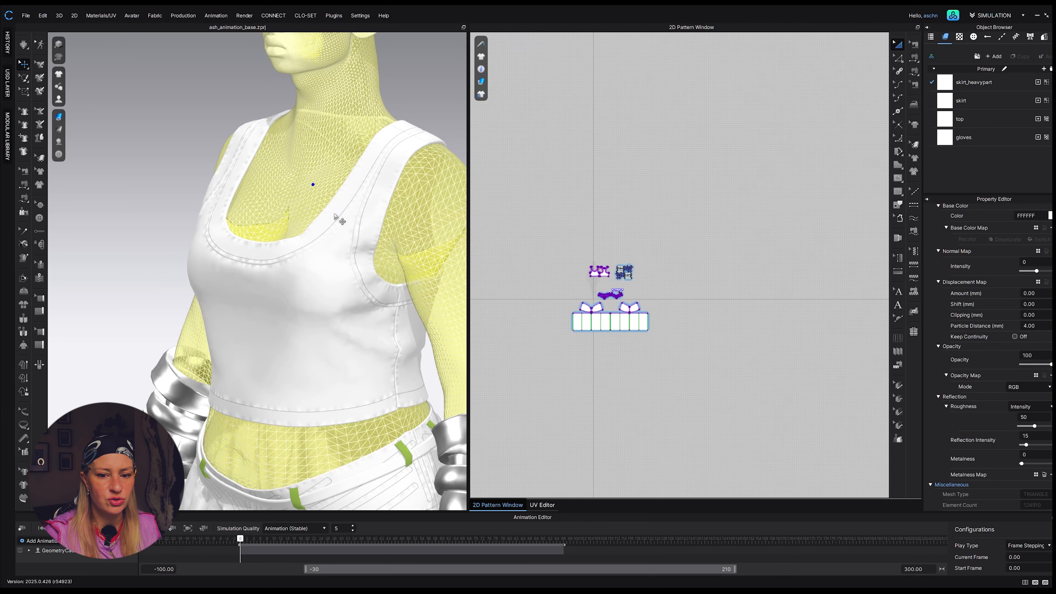
left_click(59, 119)
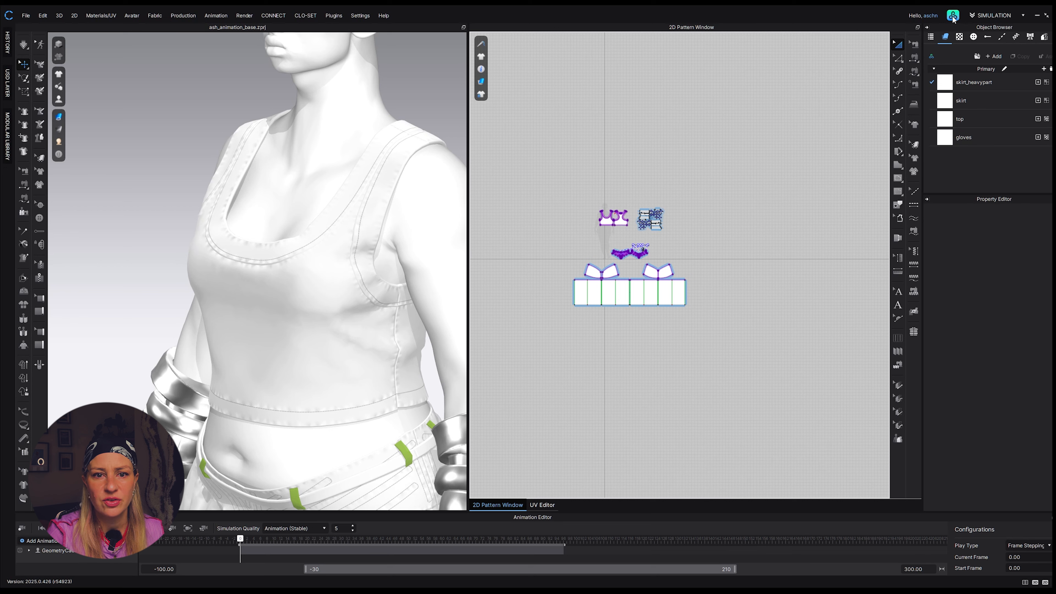
Replace the skirt_heavypart fabric with V2_Cut_Sew_Knit_Waffle_1 from the asset library's fabric collection
left_click(953, 17)
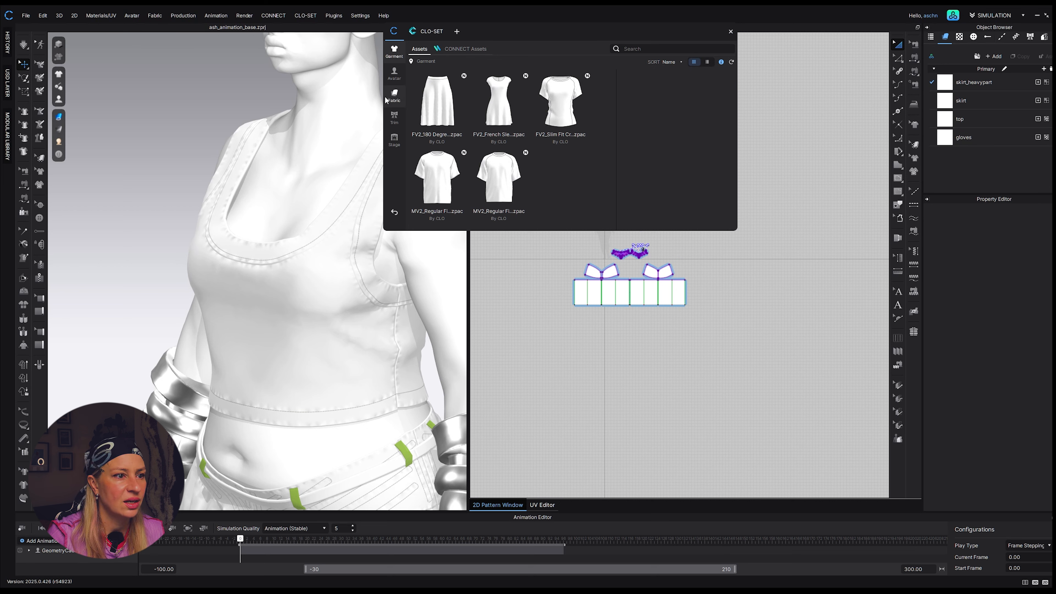
left_click(394, 96)
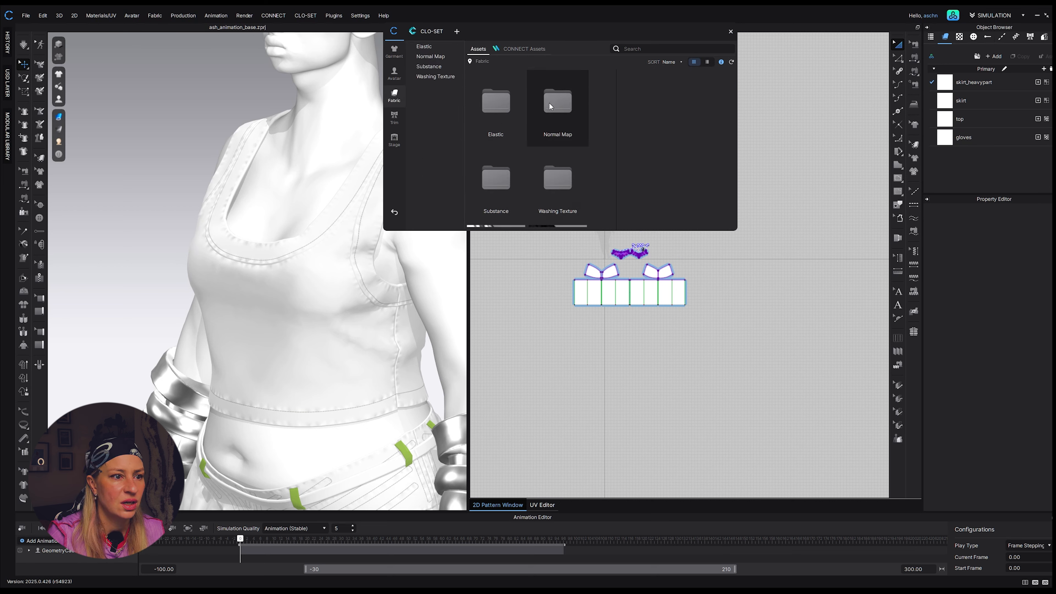
scroll(538, 140, "down", 3)
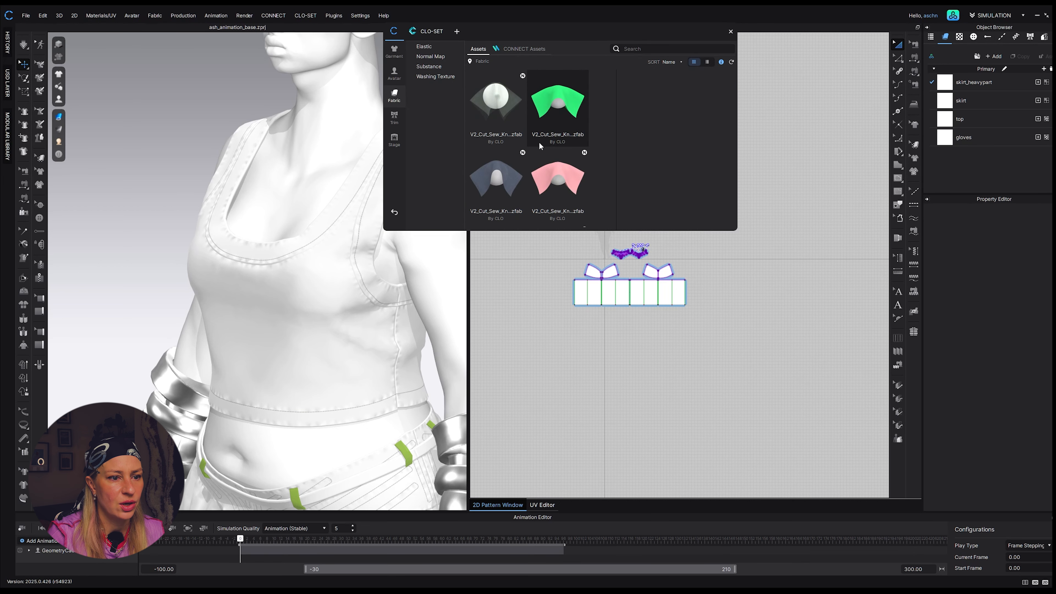
scroll(539, 141, "down", 8)
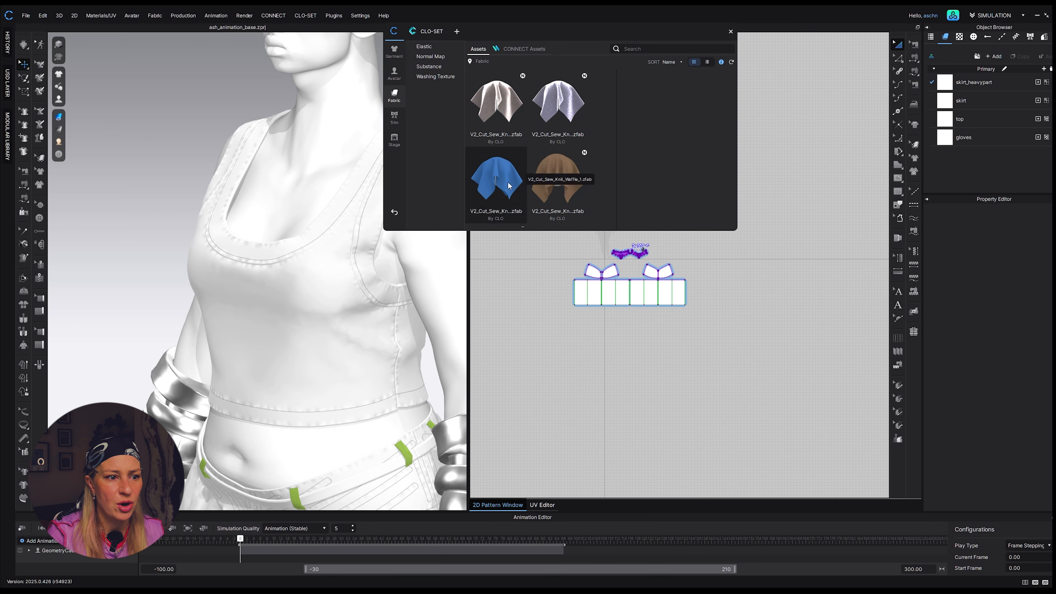
left_click_drag(494, 174, 947, 84)
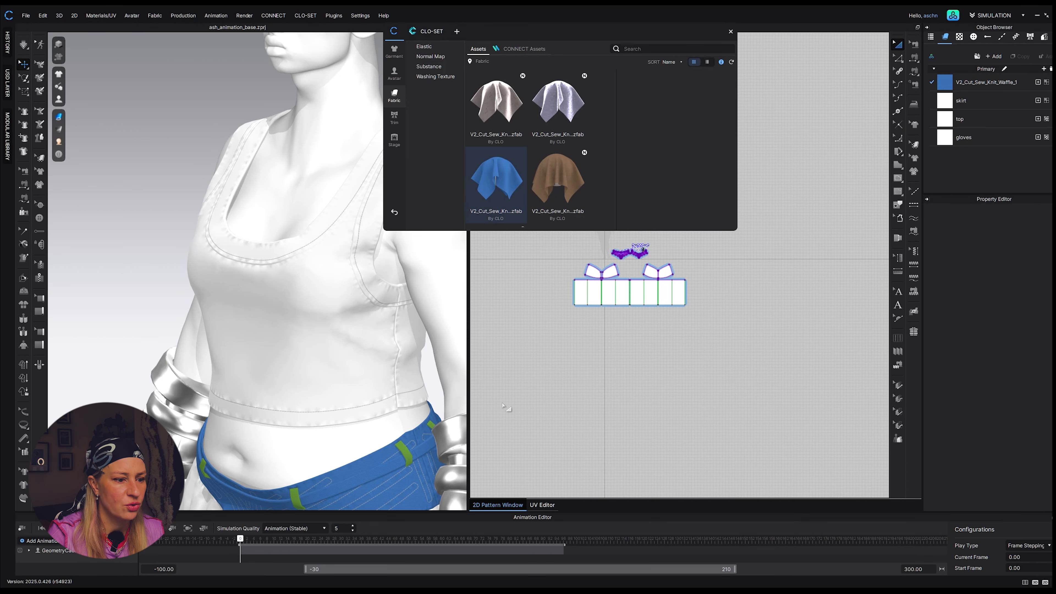
Inspect the replaced fabric on the skirt's hip section up close, undo the replacement and close the asset library
scroll(358, 417, "down", 4)
middle_click_drag(359, 417, 316, 322)
scroll(316, 321, "up", 3)
scroll(320, 359, "up", 3)
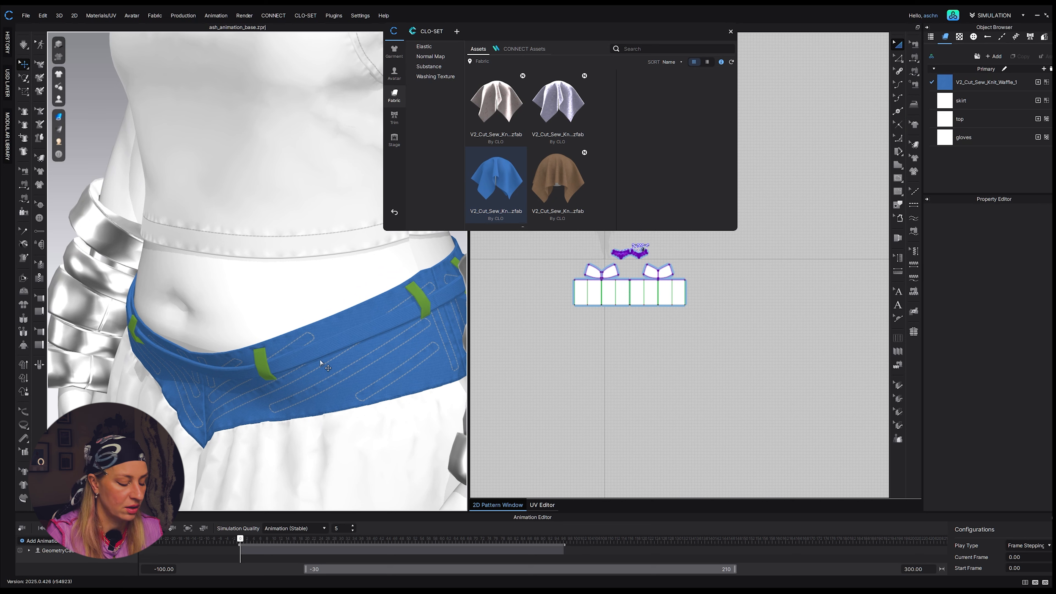
key("ctrl+z")
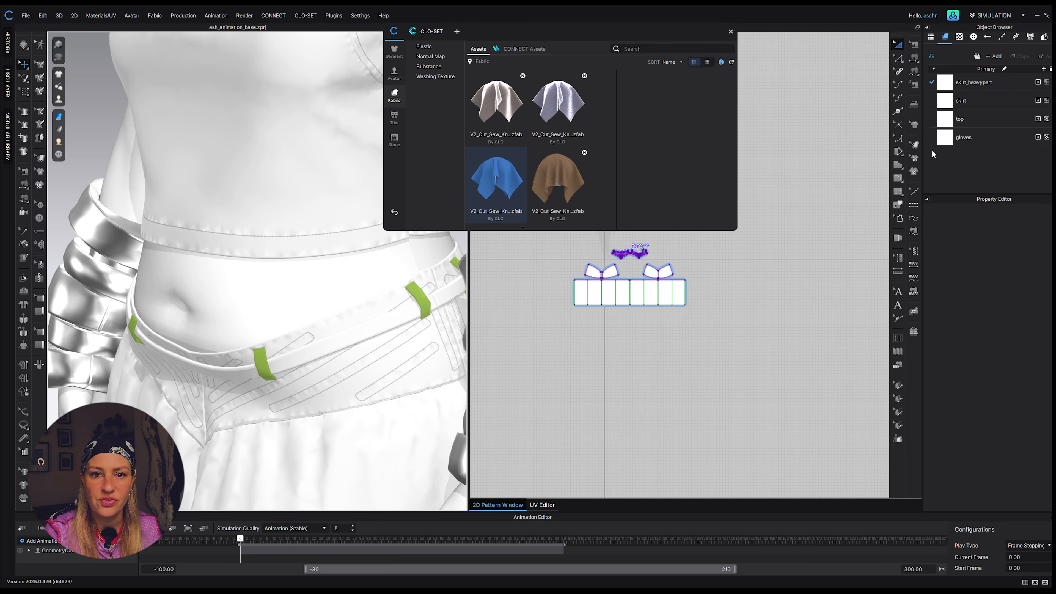
left_click(731, 31)
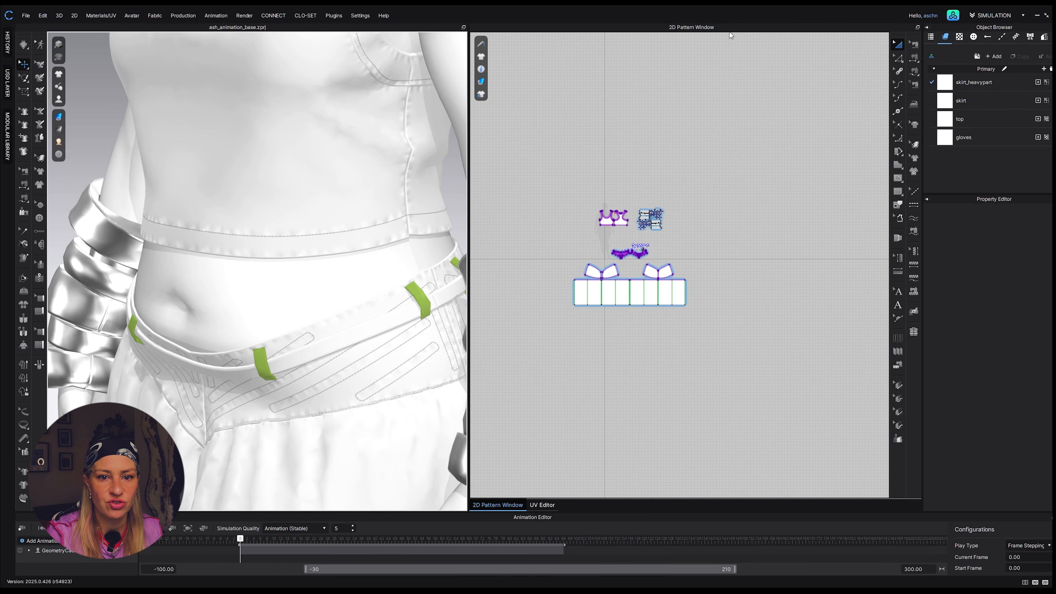
Set the physical property preset of the skirt_heavypart fabric to V2_Leather_Full_Grain
left_click(949, 86)
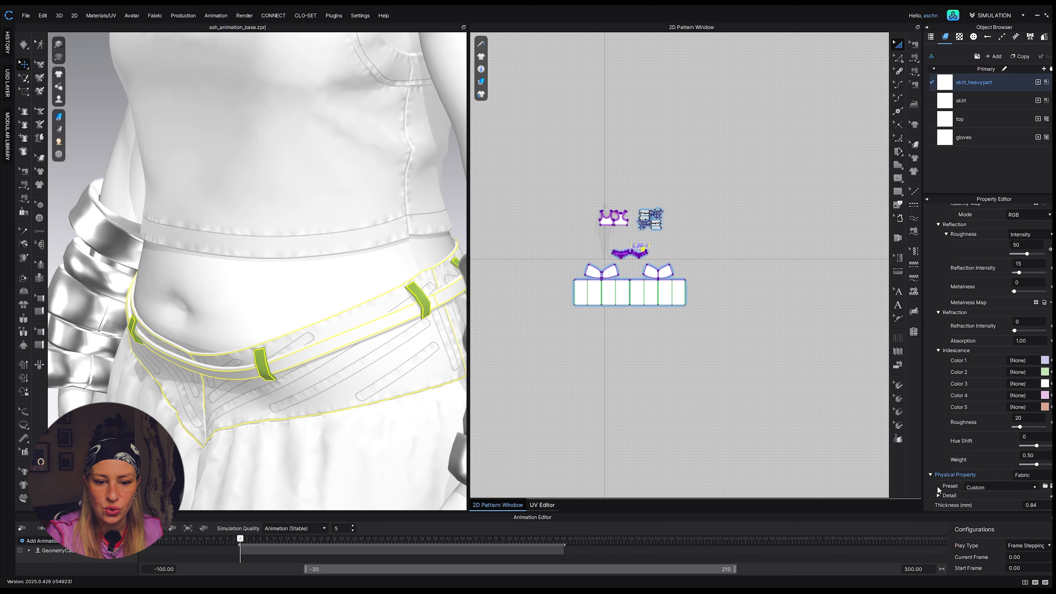
left_click(992, 487)
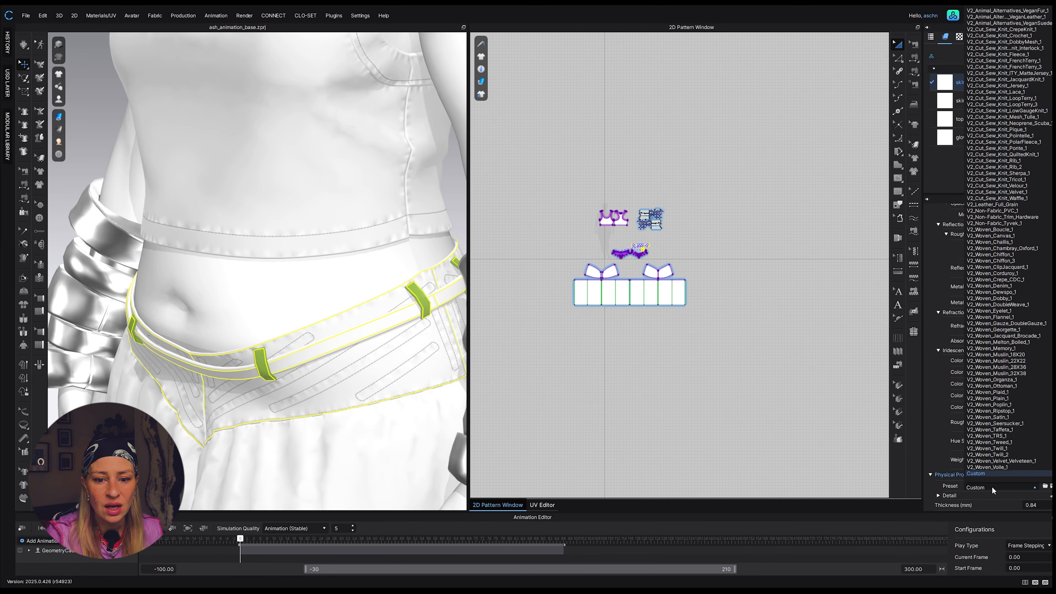
scroll(988, 260, "up", 1)
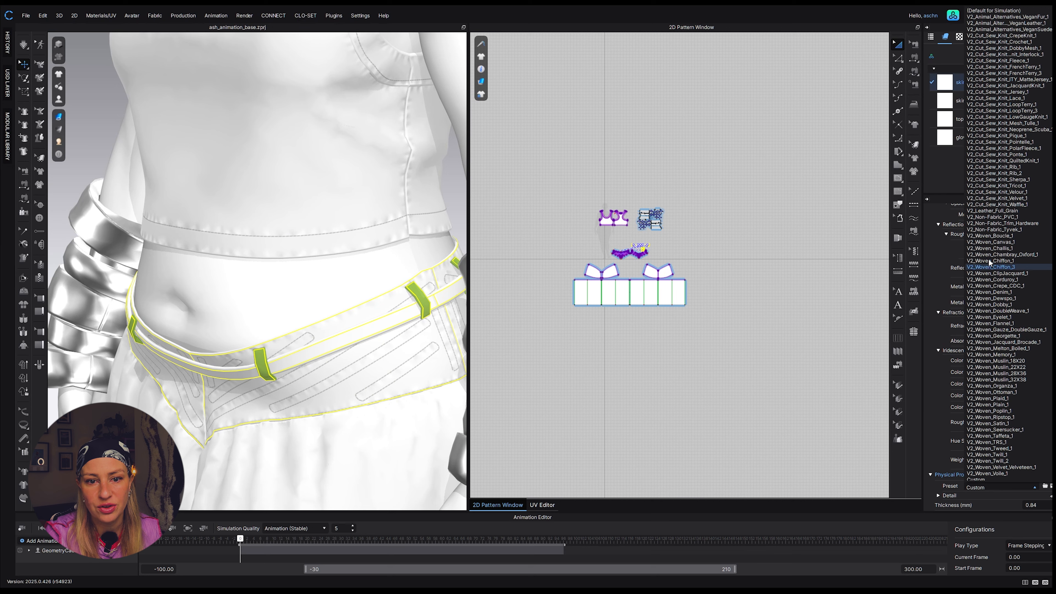
left_click(1008, 210)
Examine the dressed avatar from several angles and distances, including the skirt's highlighted hip section
scroll(321, 397, "down", 5)
right_click_drag(321, 398, 283, 401)
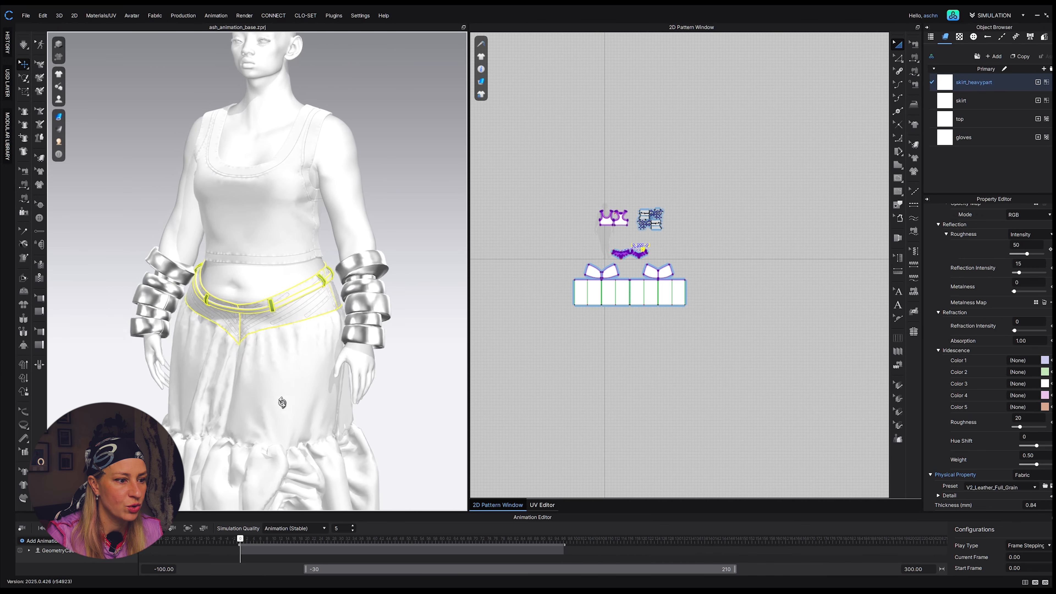
scroll(298, 360, "up", 3)
scroll(296, 358, "down", 3)
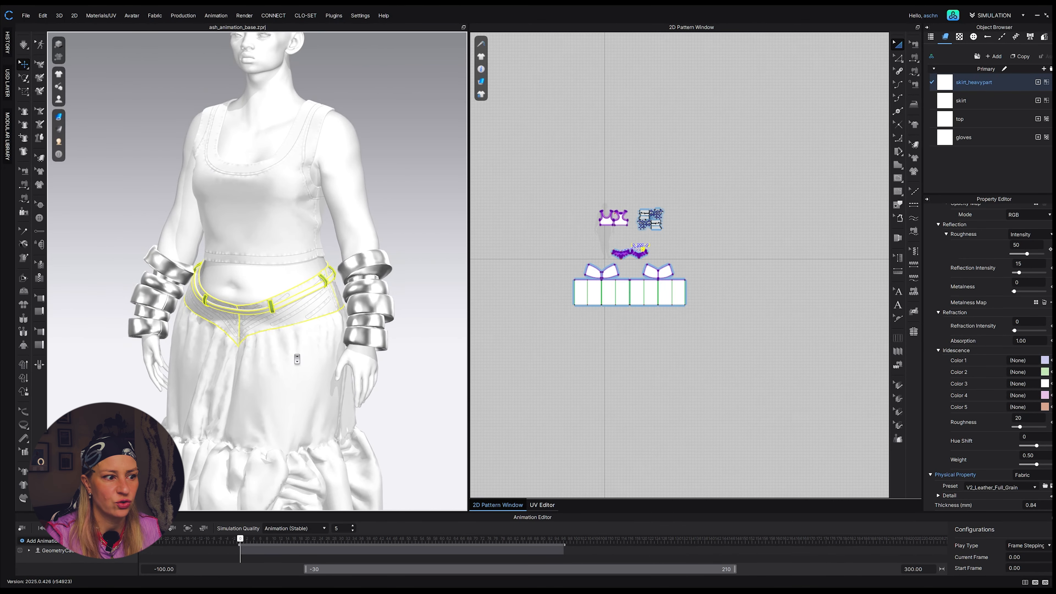
scroll(296, 358, "down", 3)
scroll(300, 355, "up", 3)
scroll(298, 349, "down", 3)
right_click_drag(311, 316, 273, 325)
scroll(264, 352, "down", 3)
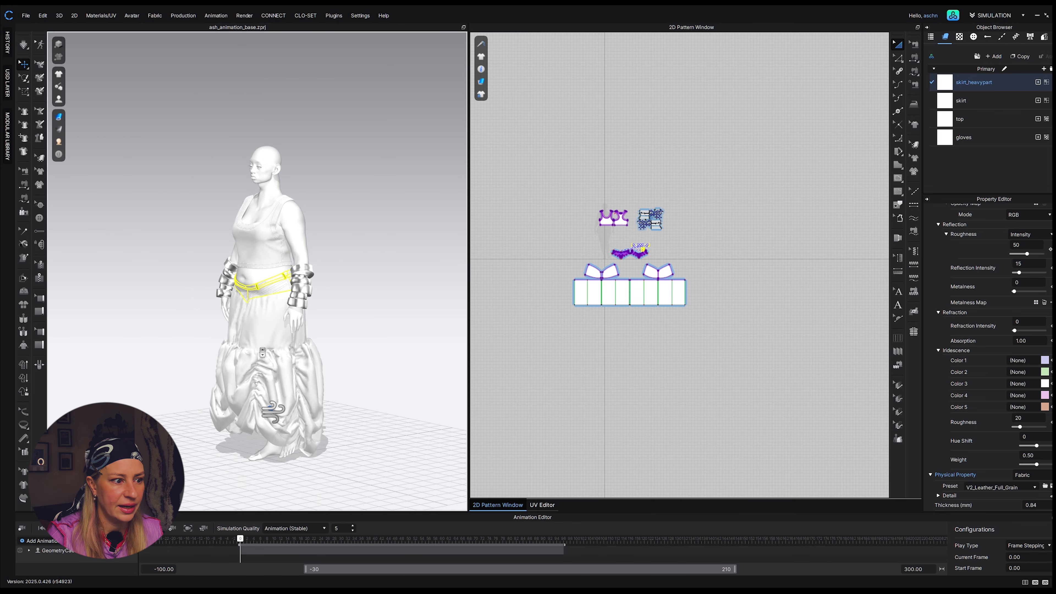
scroll(262, 352, "up", 4)
Review the simulation properties of the skirt's front hip pattern and the detailed stretch, shear, bending and buckling settings of the skirt_heavypart fabric
left_click(281, 319)
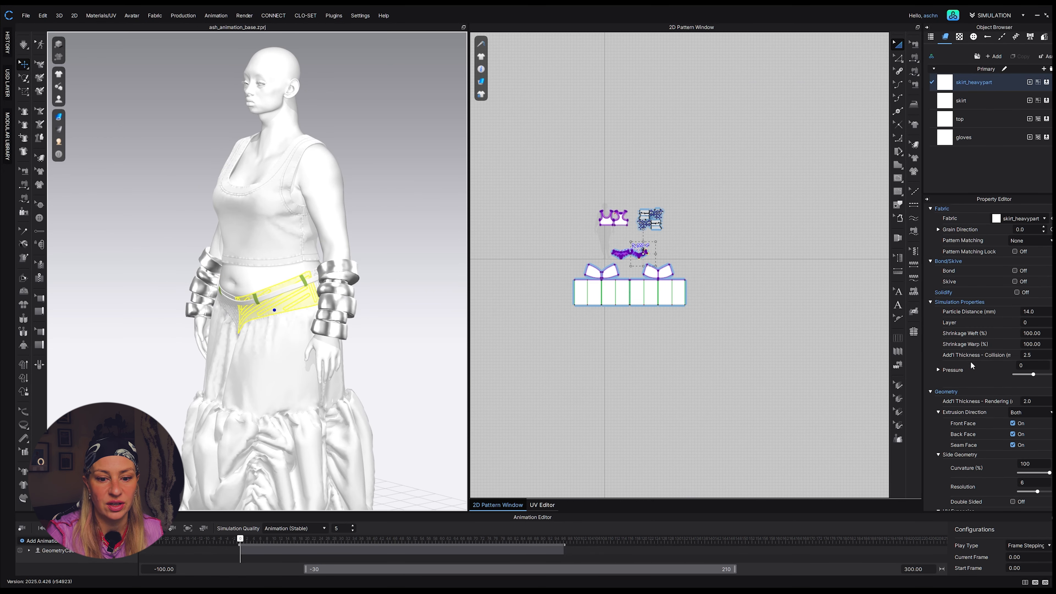
scroll(945, 505, "down", 2)
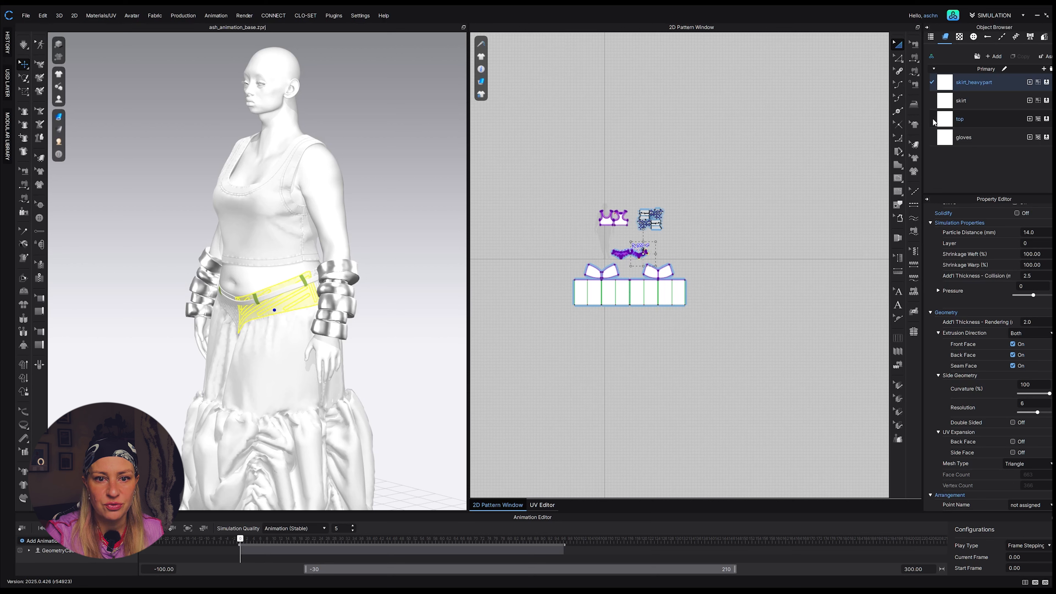
left_click(941, 81)
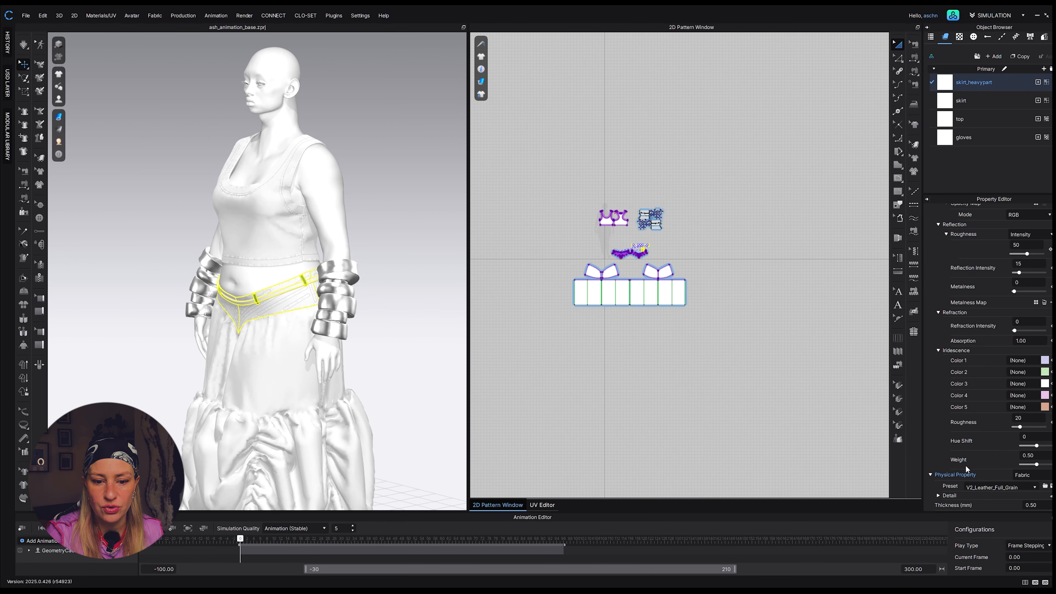
left_click(938, 495)
scroll(970, 449, "down", 3)
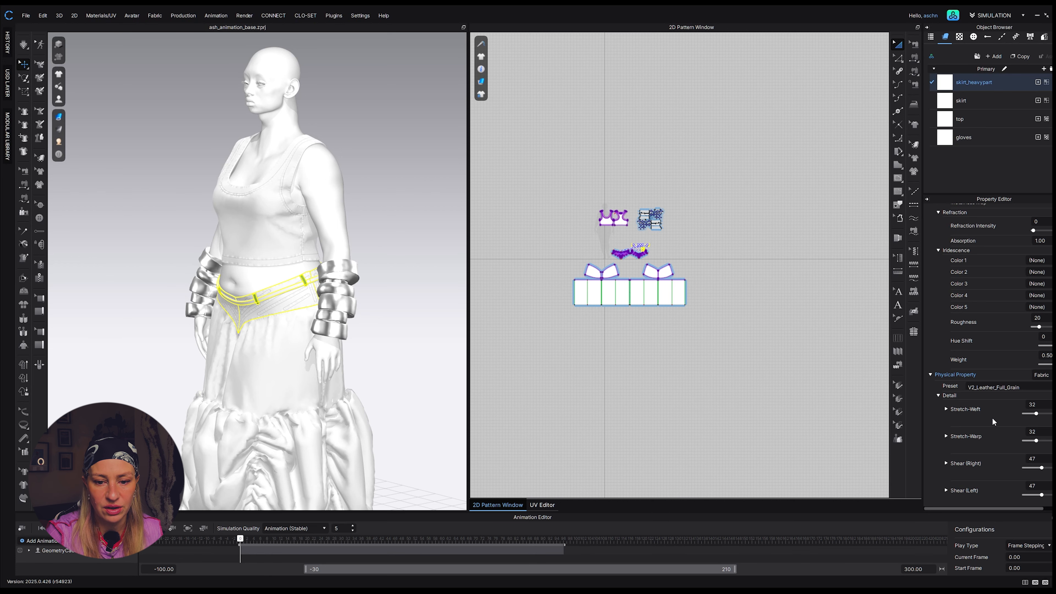
scroll(992, 420, "down", 3)
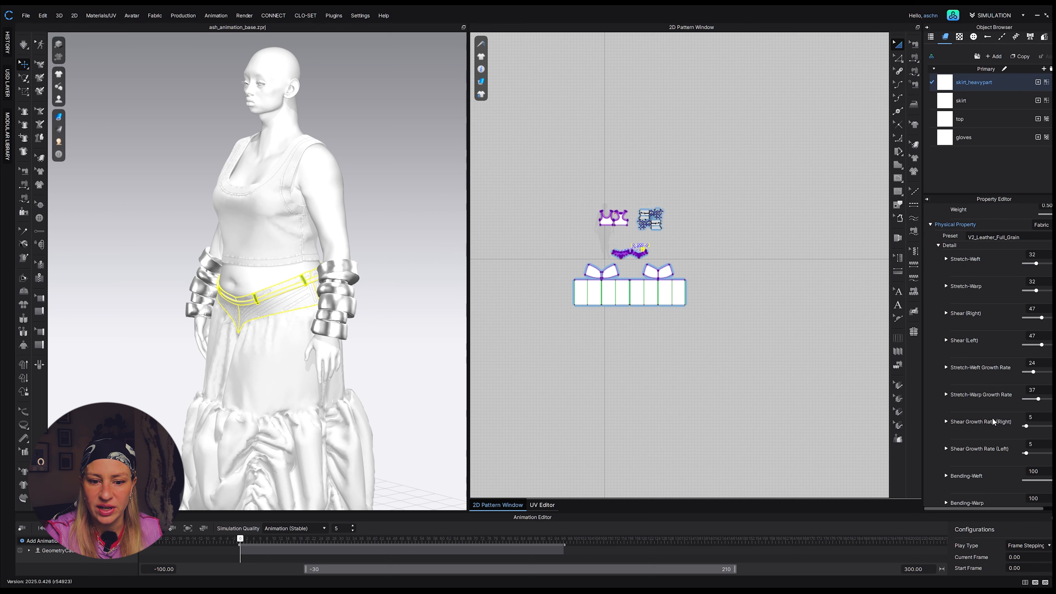
scroll(982, 456, "down", 2)
scroll(982, 456, "down", 2)
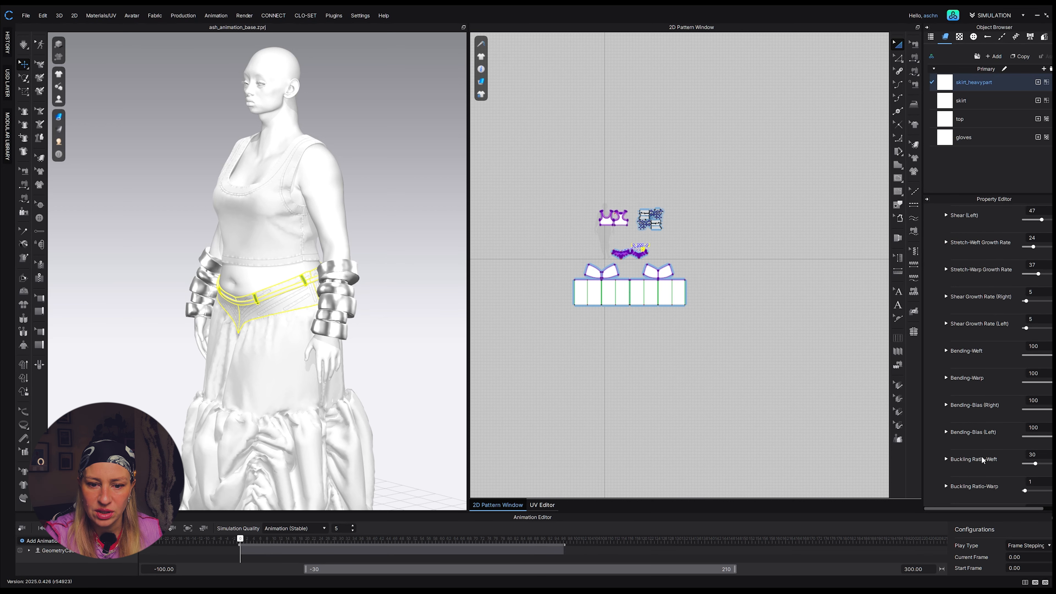
scroll(982, 457, "up", 2)
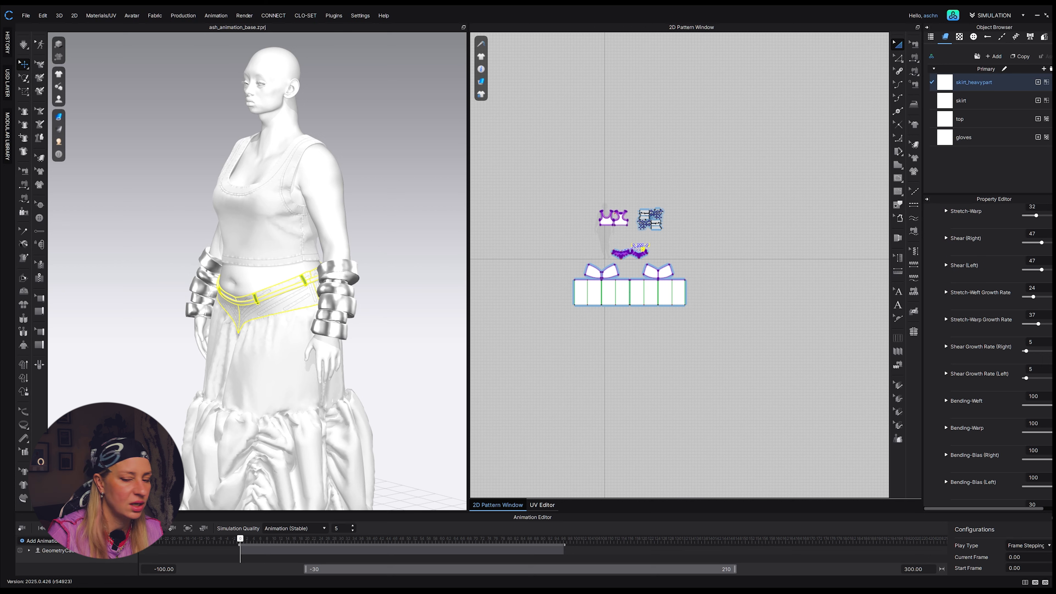
scroll(962, 434, "down", 4)
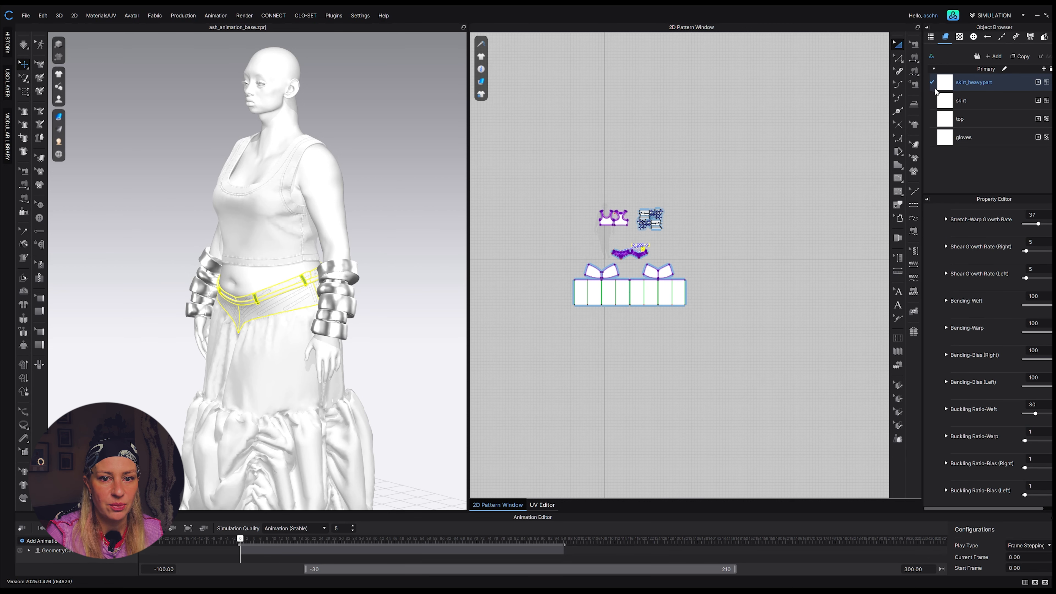
Compare the front hip pattern's simulation and thickness properties with the skirt_heavypart fabric's physical property preset
left_click(279, 299)
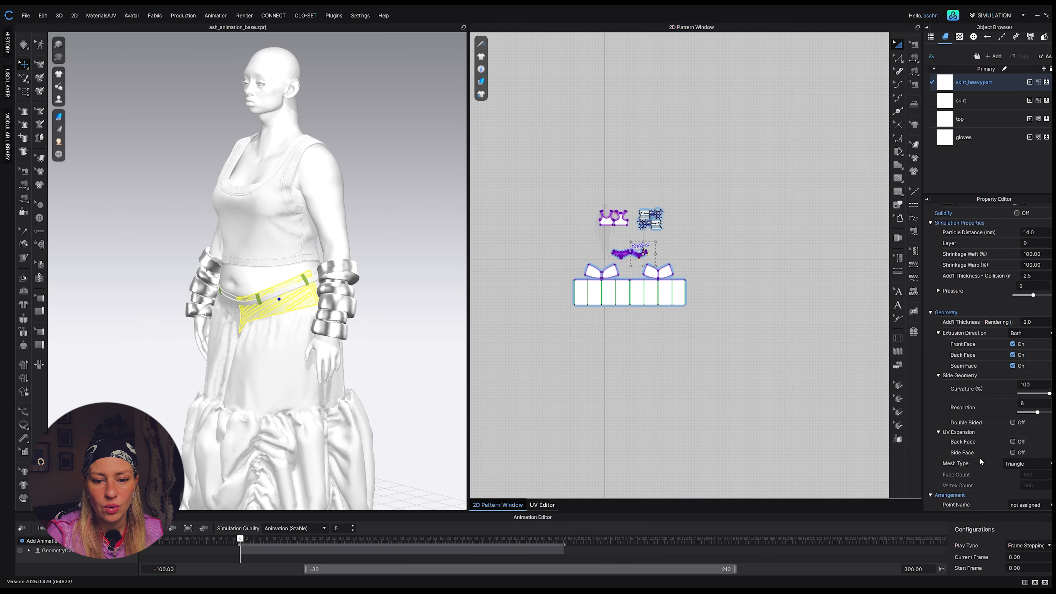
scroll(977, 474, "up", 1)
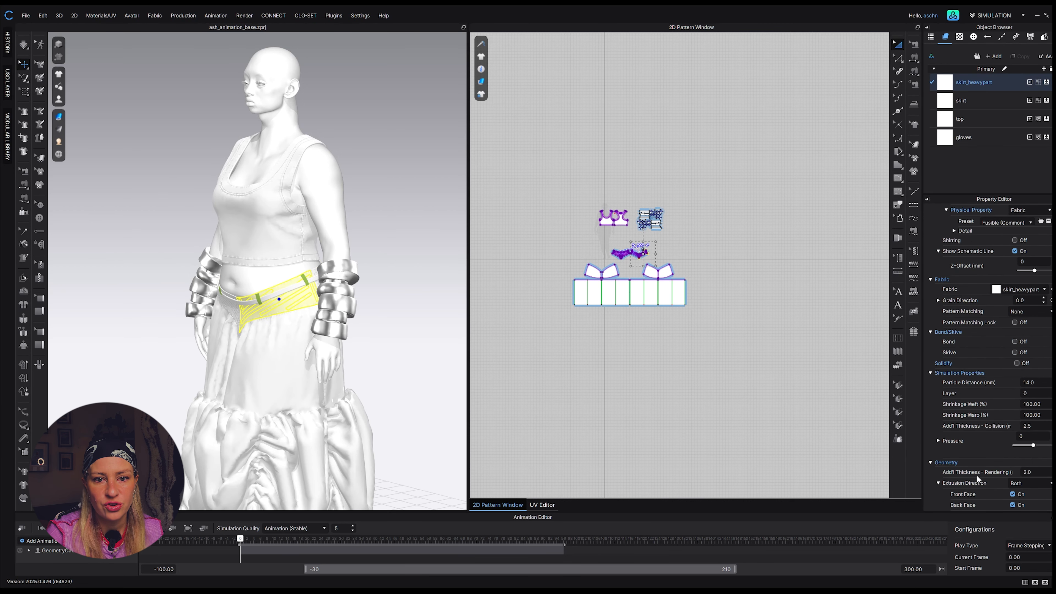
left_click(948, 88)
scroll(974, 379, "up", 6)
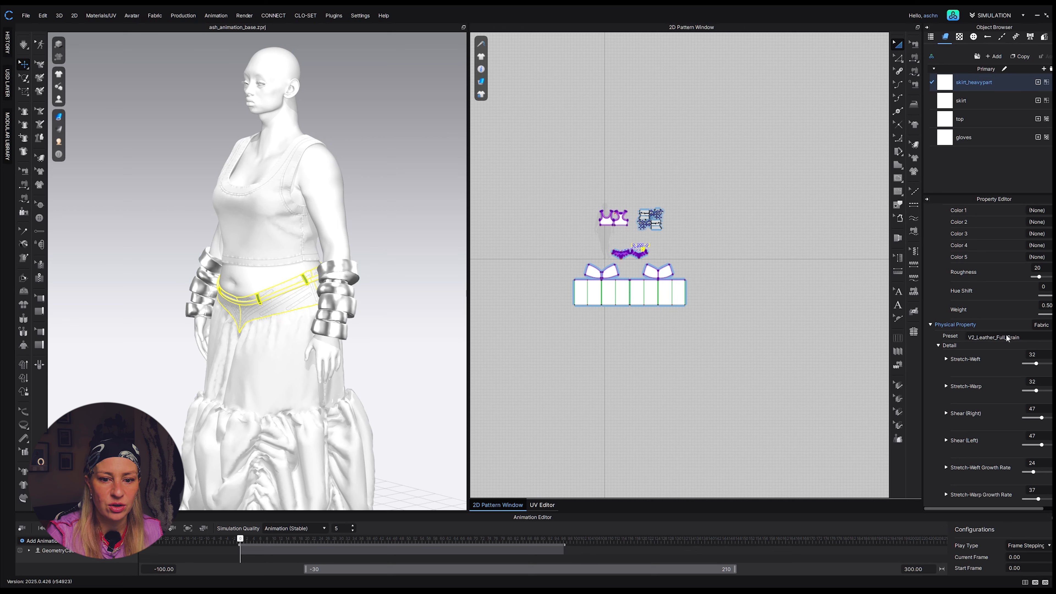
Review the detailed physical properties of the skirt fabric and the top fabric, including stretch, shear and bending
left_click(975, 101)
scroll(1004, 408, "down", 9)
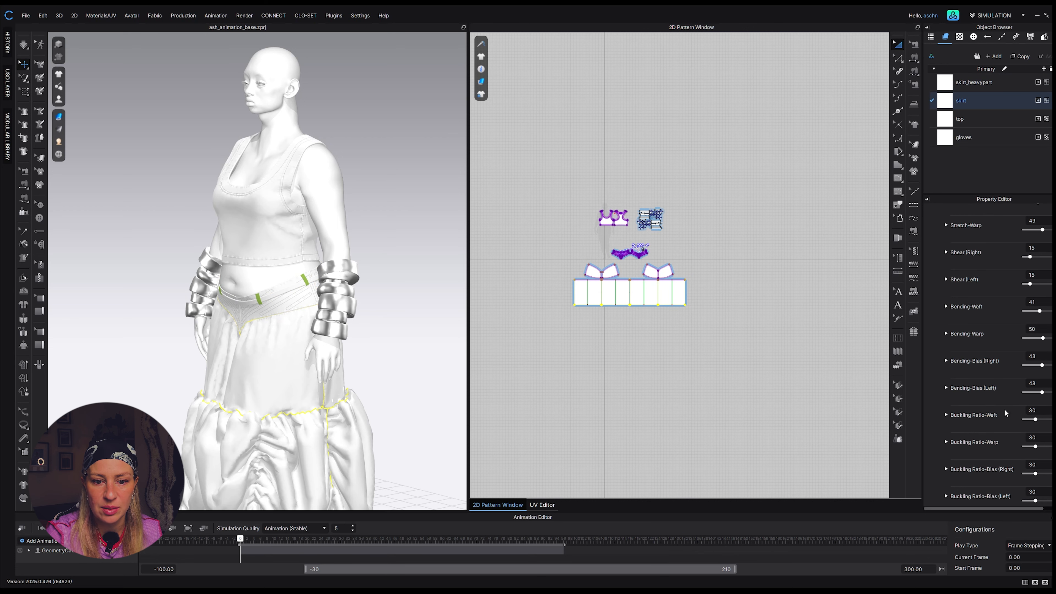
scroll(988, 397, "up", 6)
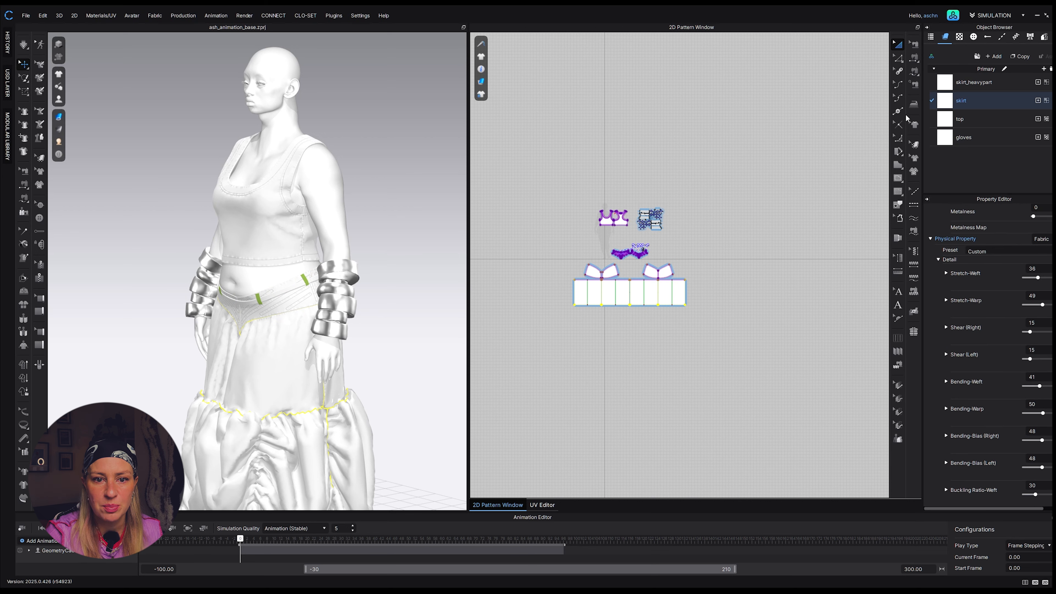
left_click(942, 121)
scroll(984, 333, "up", 2)
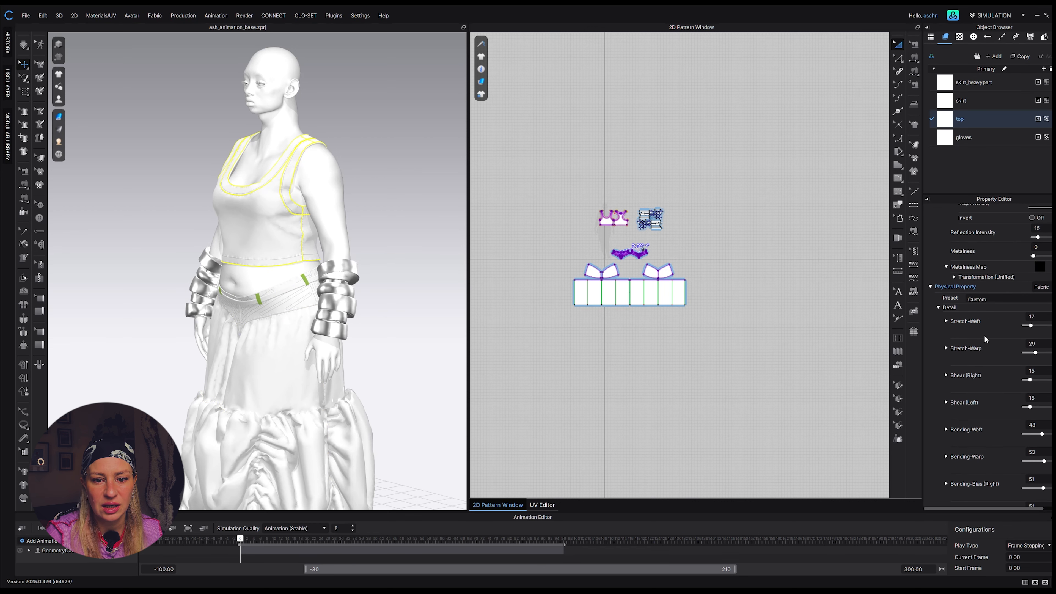
scroll(984, 335, "down", 3)
scroll(984, 338, "up", 3)
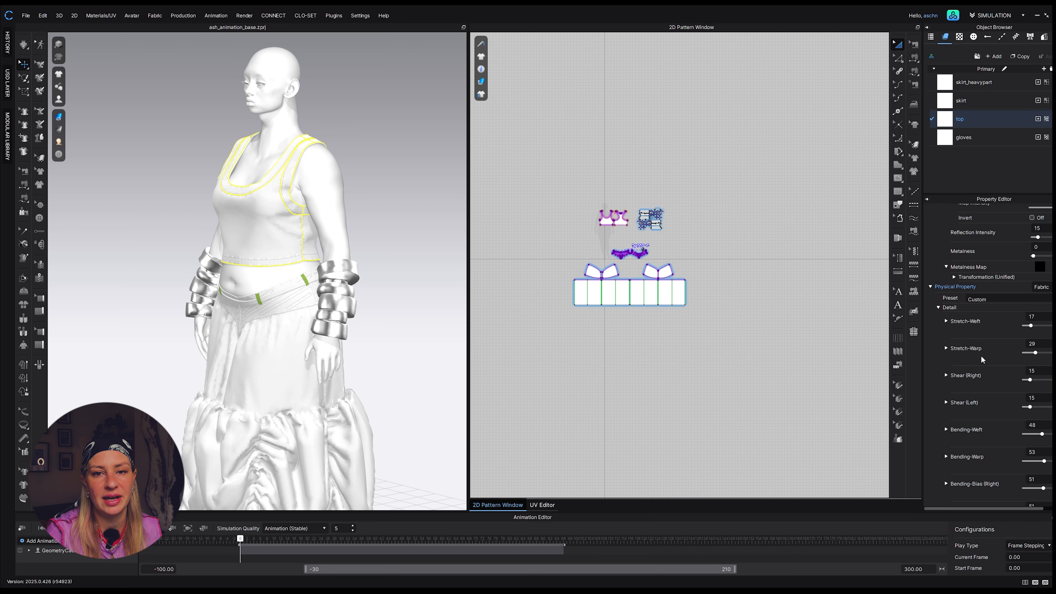
Examine the top's fit and the layered outfit on the avatar from both front sides, up close and at full length
scroll(287, 393, "down", 4)
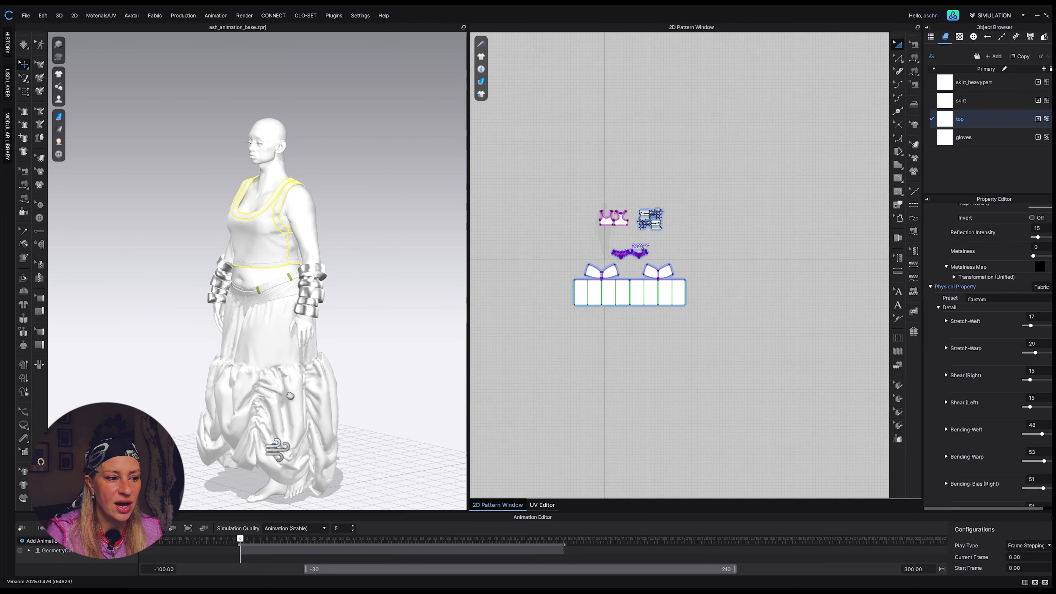
middle_click_drag(287, 393, 278, 325)
scroll(279, 324, "up", 2)
right_click_drag(256, 177, 341, 177)
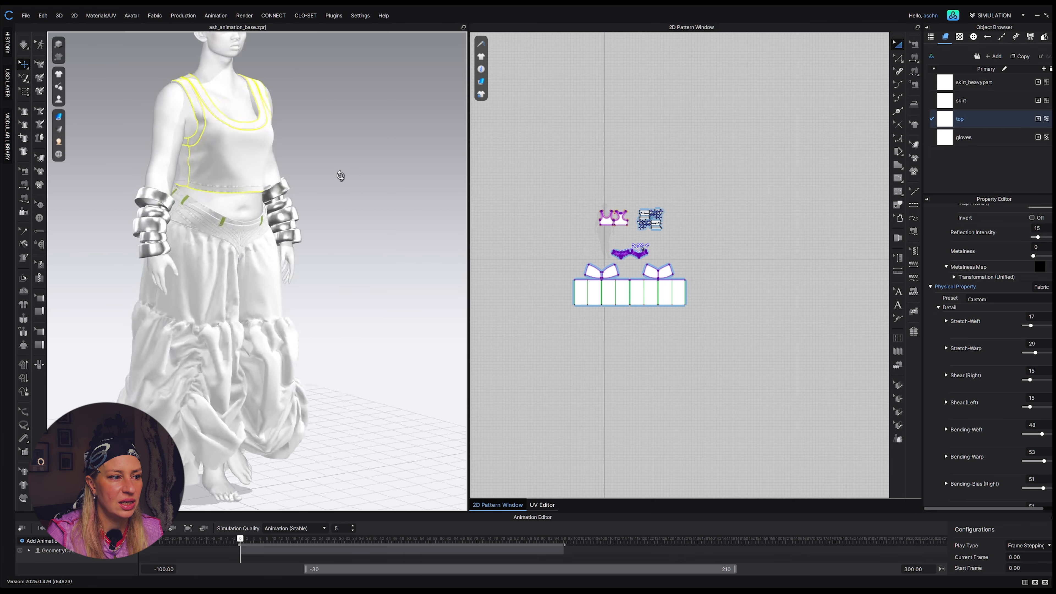
scroll(243, 167, "up", 5)
middle_click_drag(243, 167, 246, 278)
right_click_drag(284, 298, 241, 287)
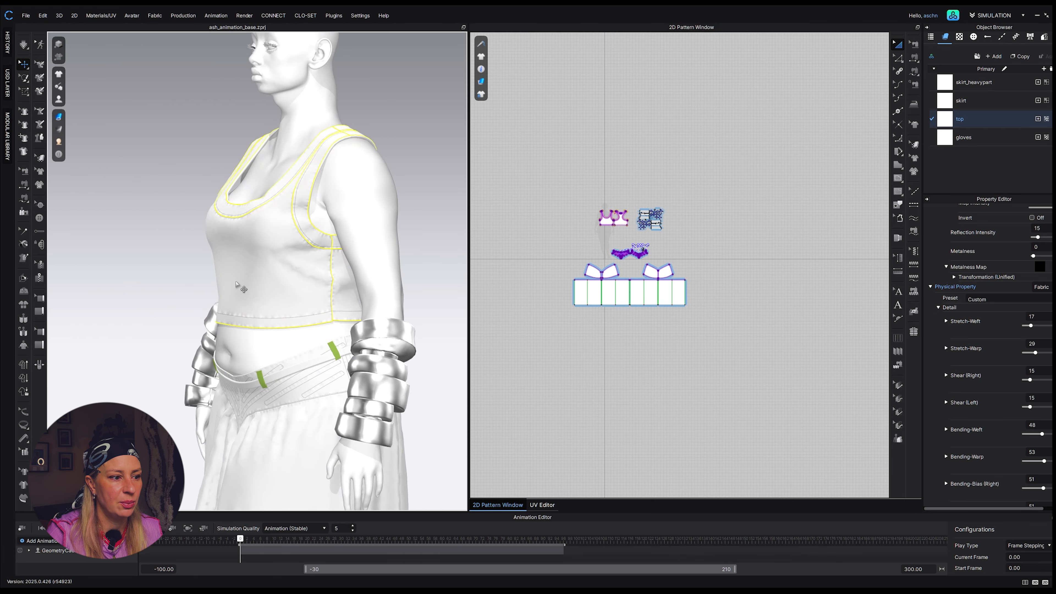
Select the top's front pattern and review its simulation and thickness properties while inspecting its drape from the front and side
key("space")
left_click(252, 274)
left_click_drag(235, 271, 258, 274)
scroll(265, 270, "down", 5)
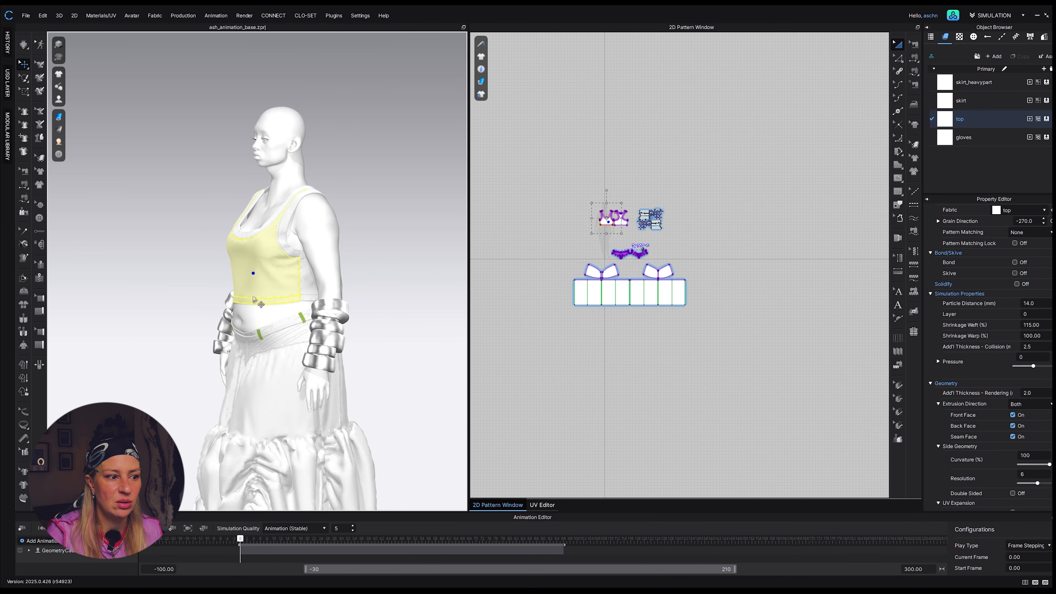
right_click_drag(255, 298, 208, 291)
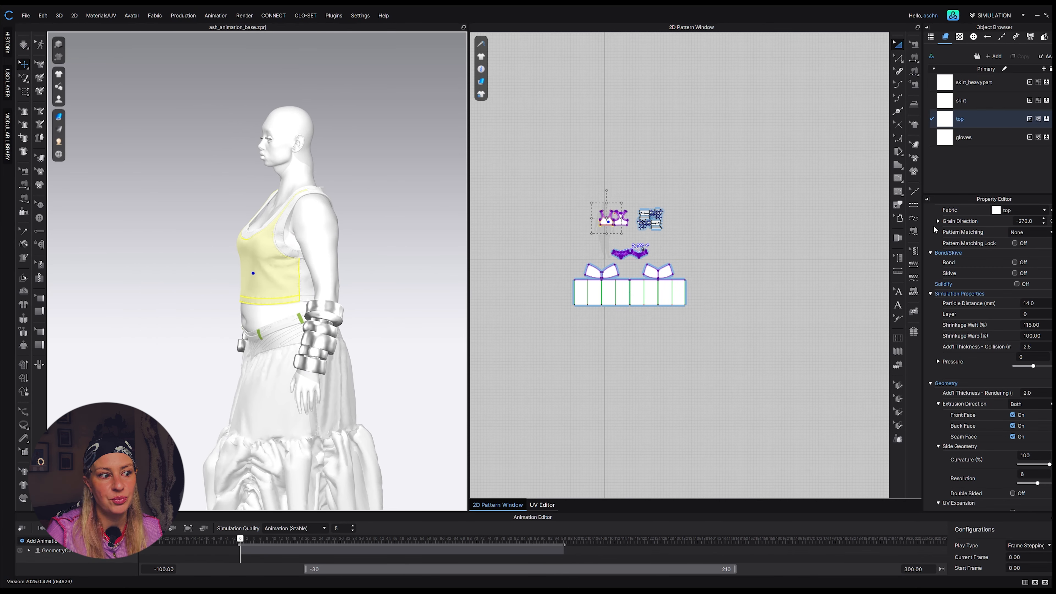
scroll(259, 326, "up", 3)
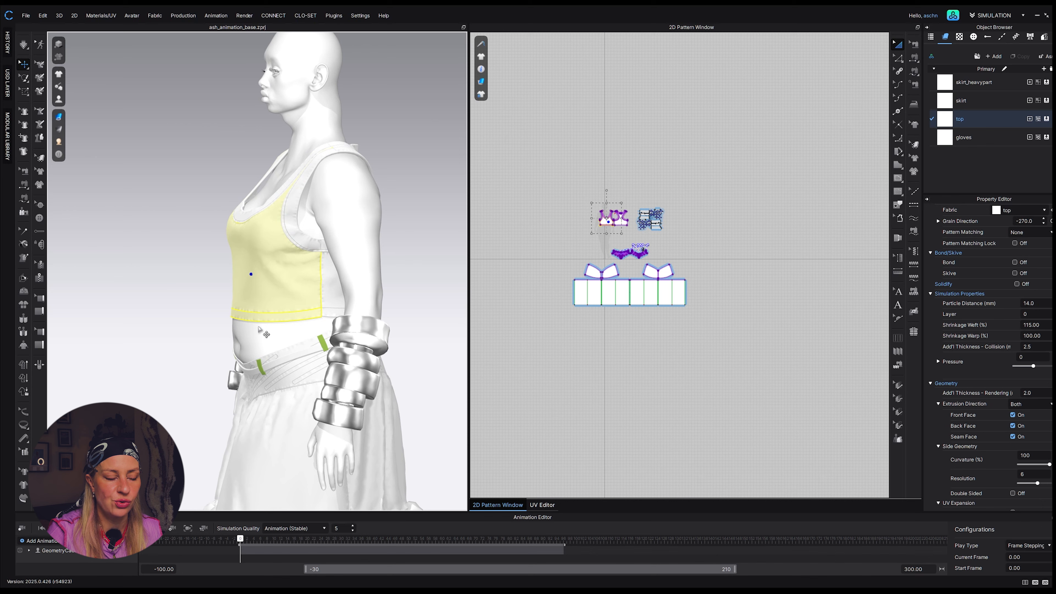
scroll(260, 331, "down", 3)
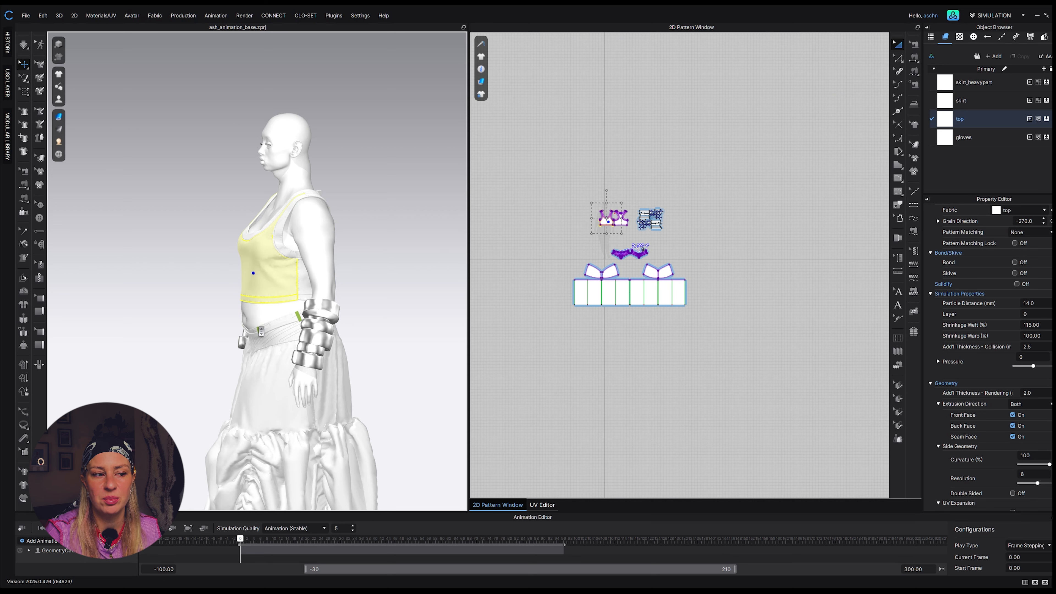
scroll(245, 284, "up", 3)
right_click_drag(267, 296, 300, 270)
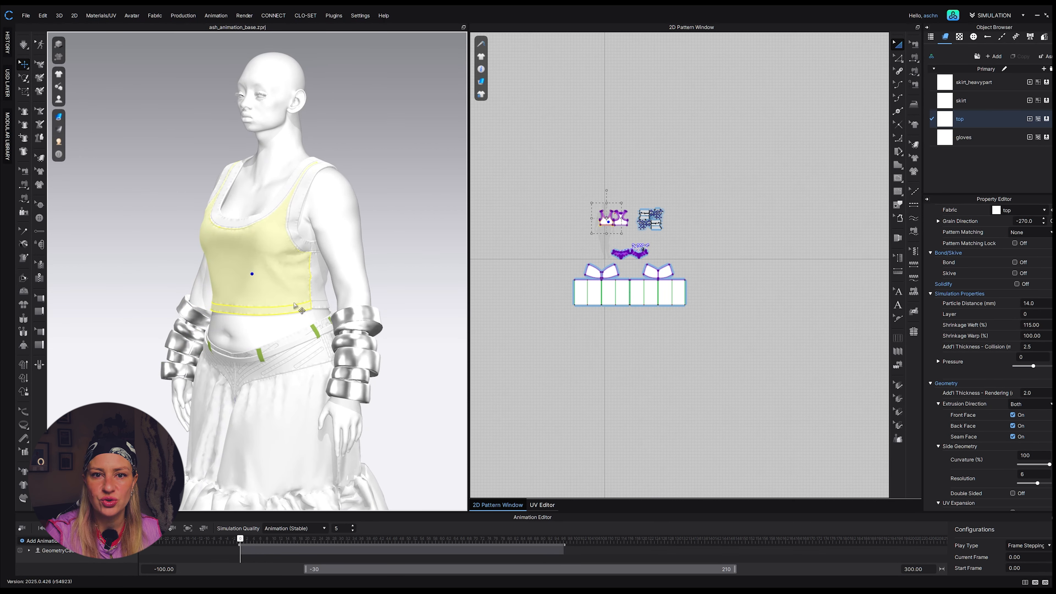
scroll(288, 295, "down", 2)
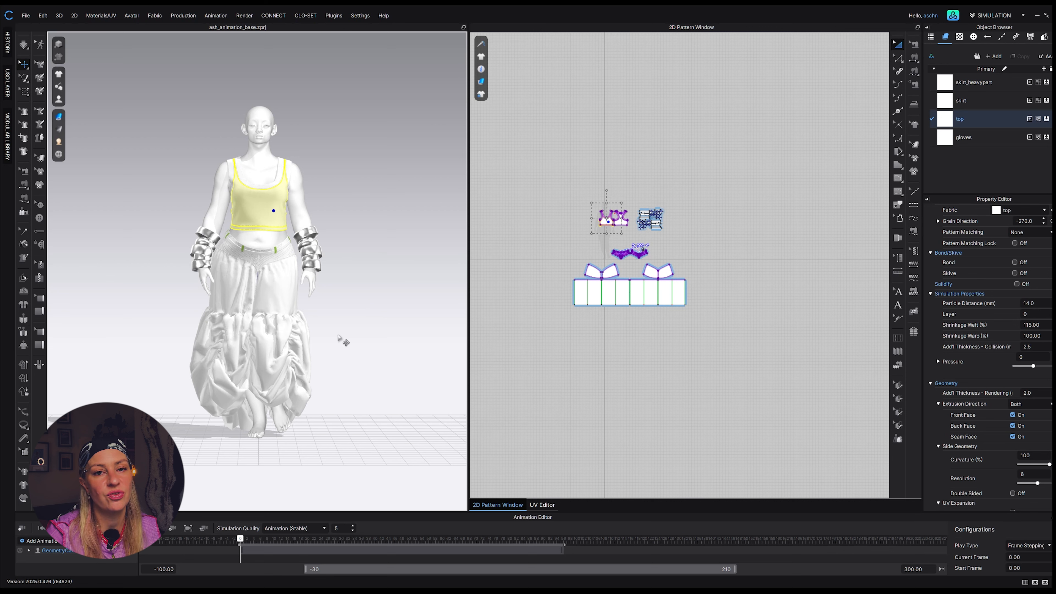
Save the project as a new file named ash_animation01 in the 01_clo folder
left_click(25, 15)
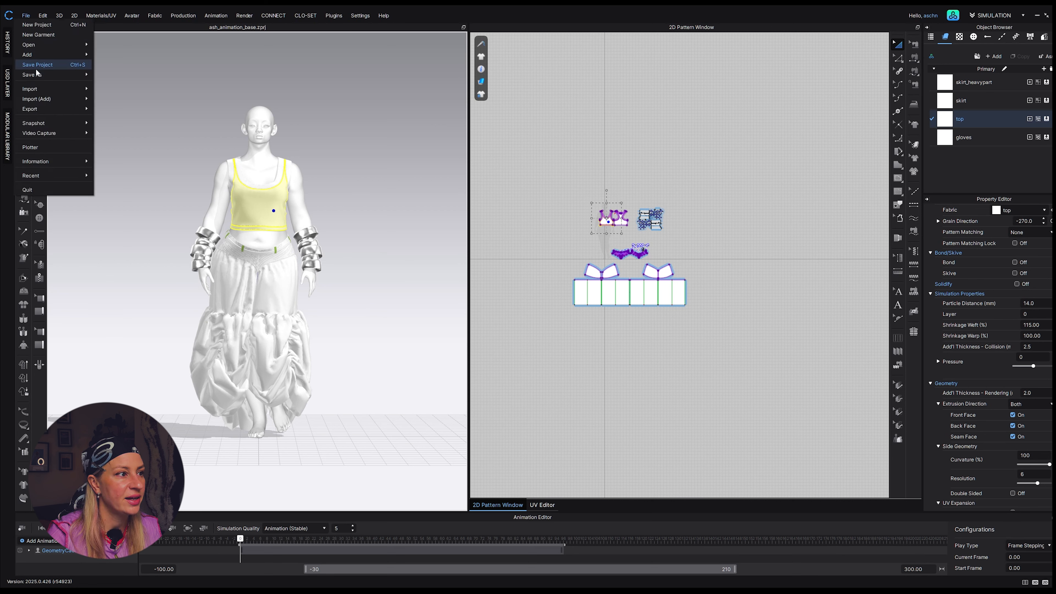
mouse_move(41, 74)
left_click(107, 75)
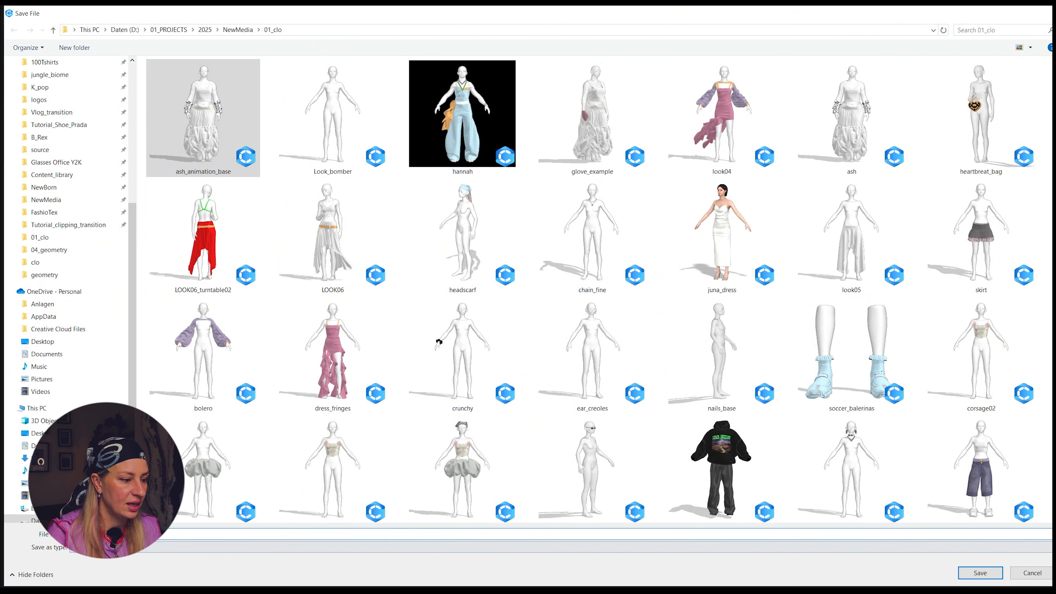
type("a")
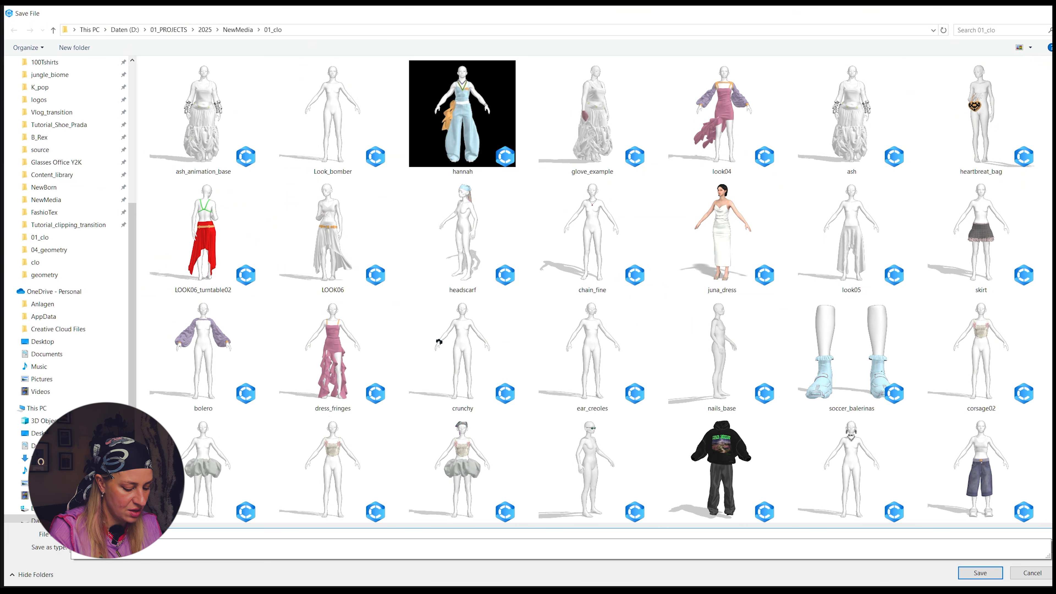
type("e")
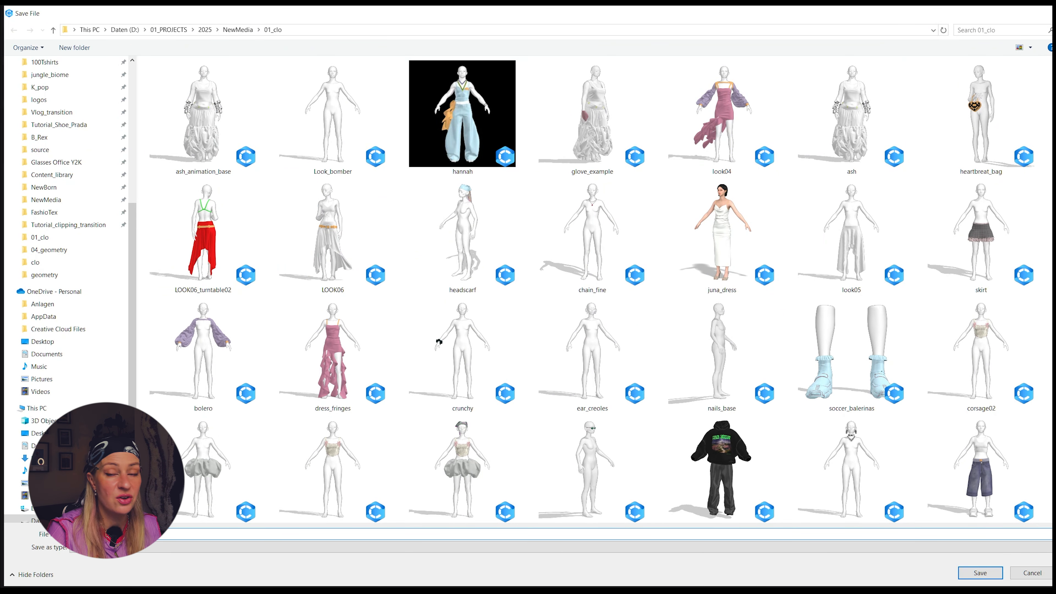
key("Return")
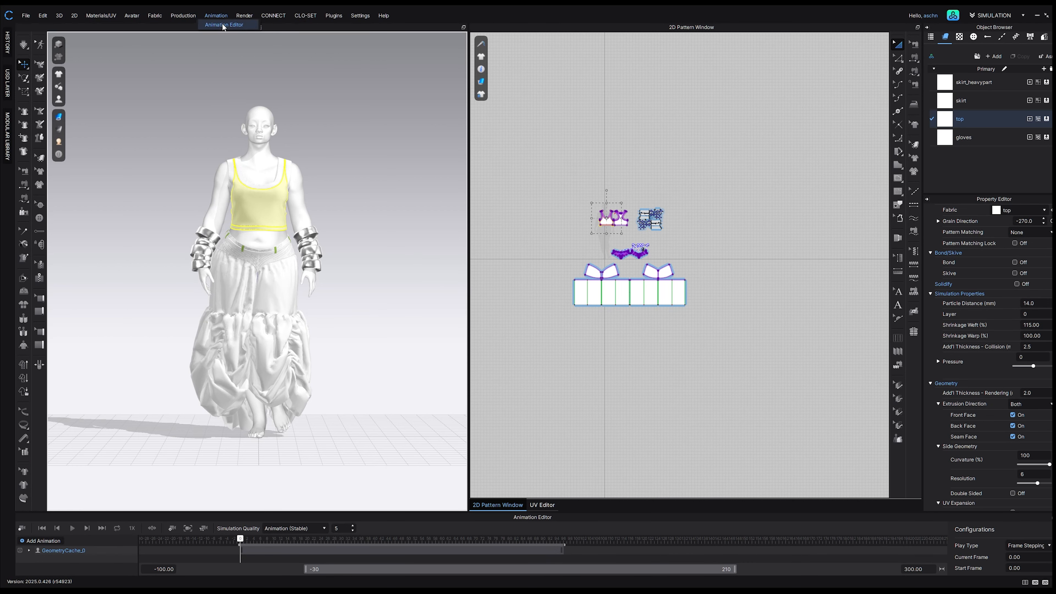
Enlarge the Animation Editor timeline and choose Animation (Stable) as the simulation mode
left_click_drag(354, 512, 353, 451)
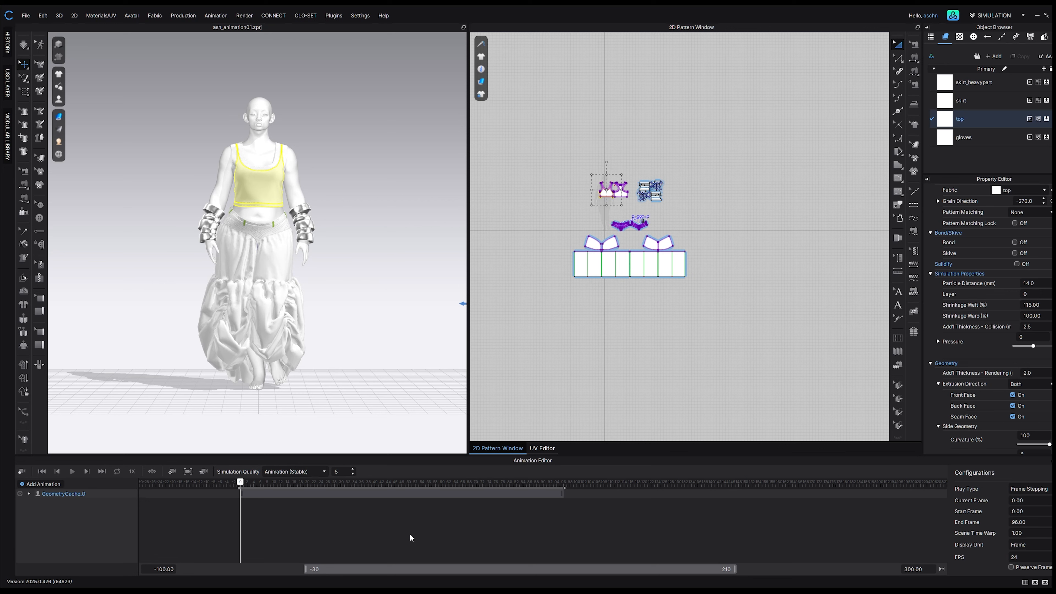
left_click(24, 49)
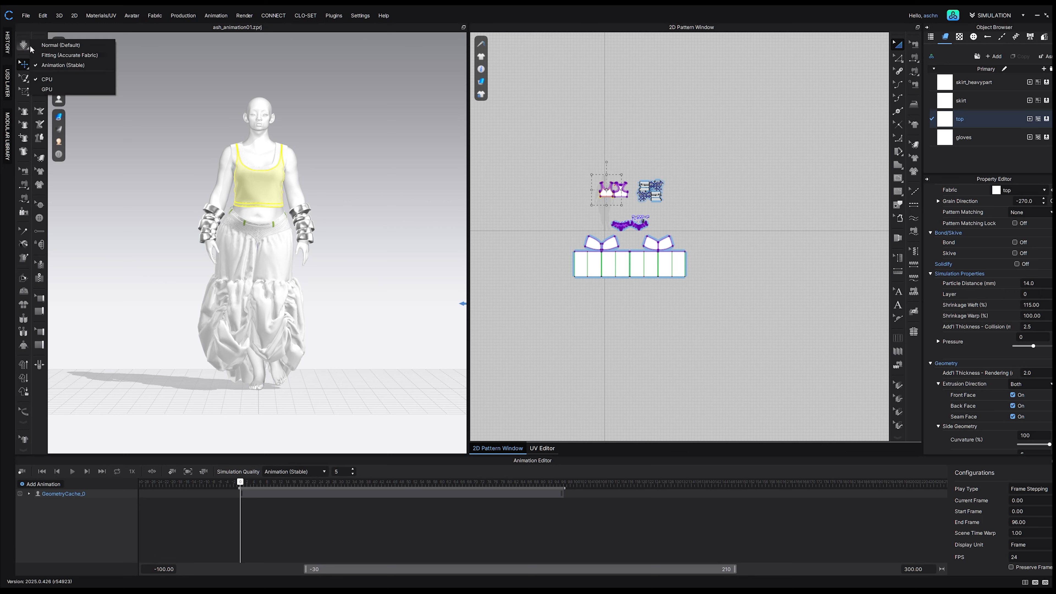
left_click(55, 66)
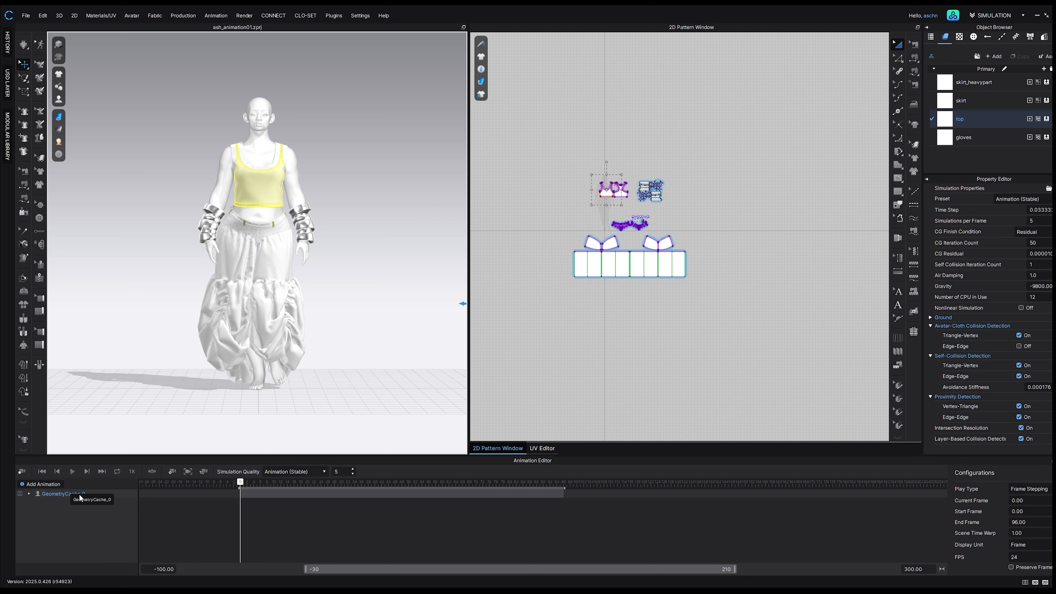
Play the avatar's geometry cache animation without recording, stop it and return to frame 0
mouse_move(244, 482)
left_mouse_down()
mouse_move(430, 496)
mouse_move(239, 501)
left_mouse_up()
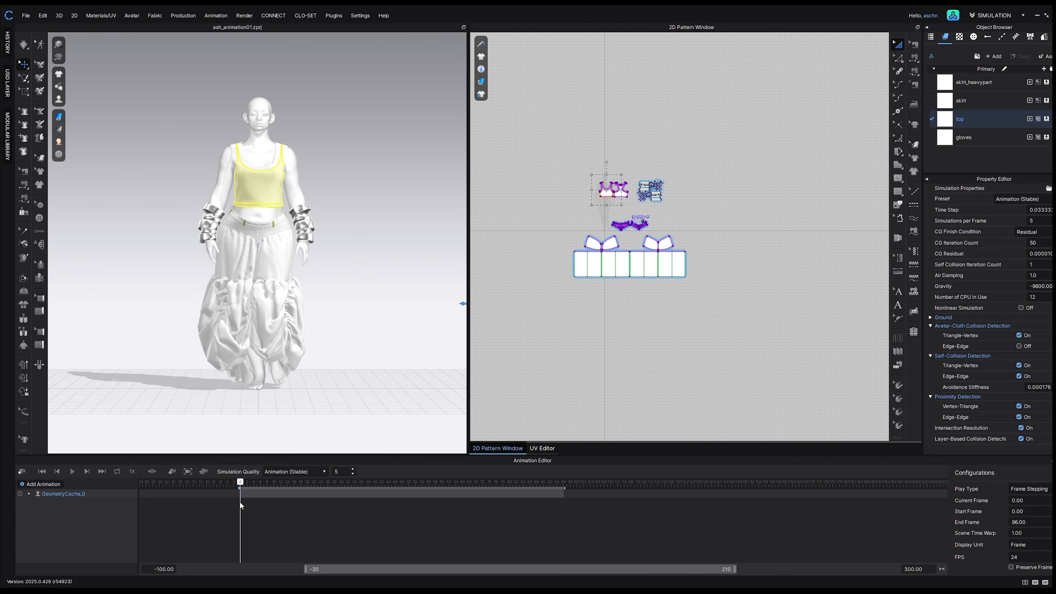
left_click(72, 471)
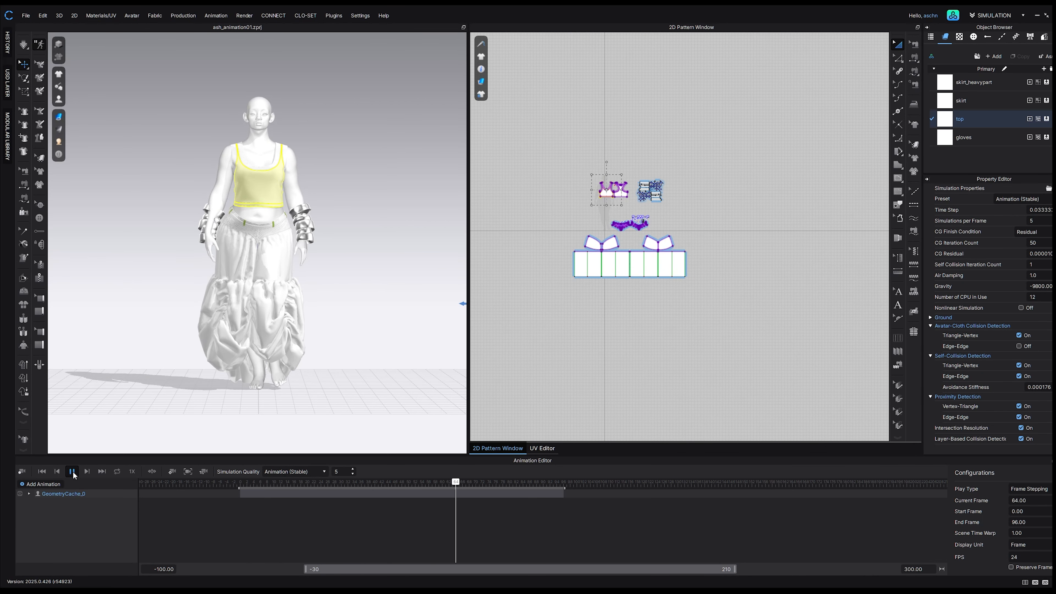
left_click(72, 471)
left_click(240, 482)
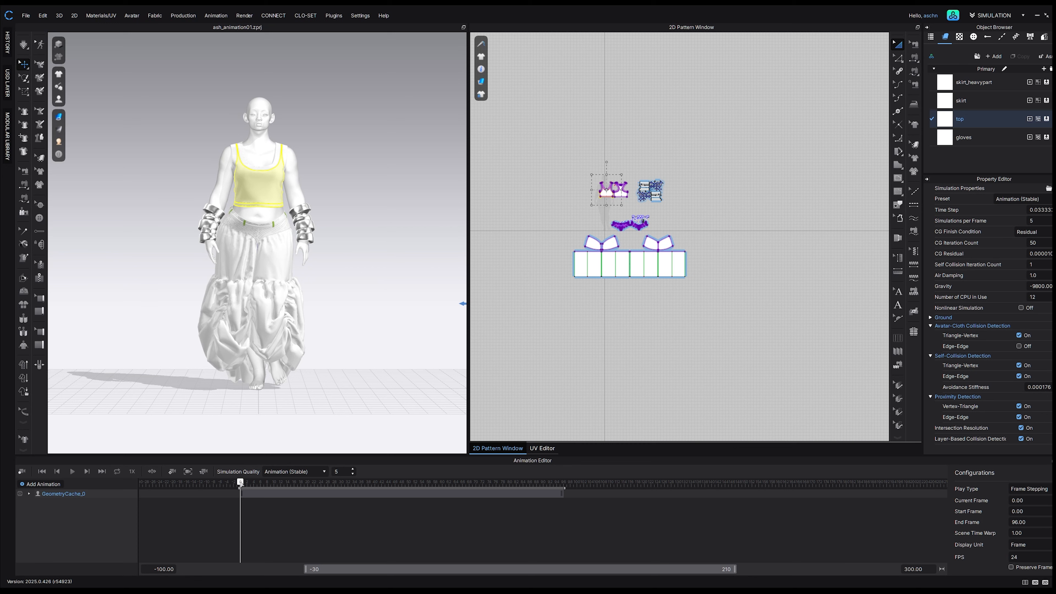
Set the simulation quality to Normal (Default) and record the garment animation over the avatar's motion
left_click(22, 471)
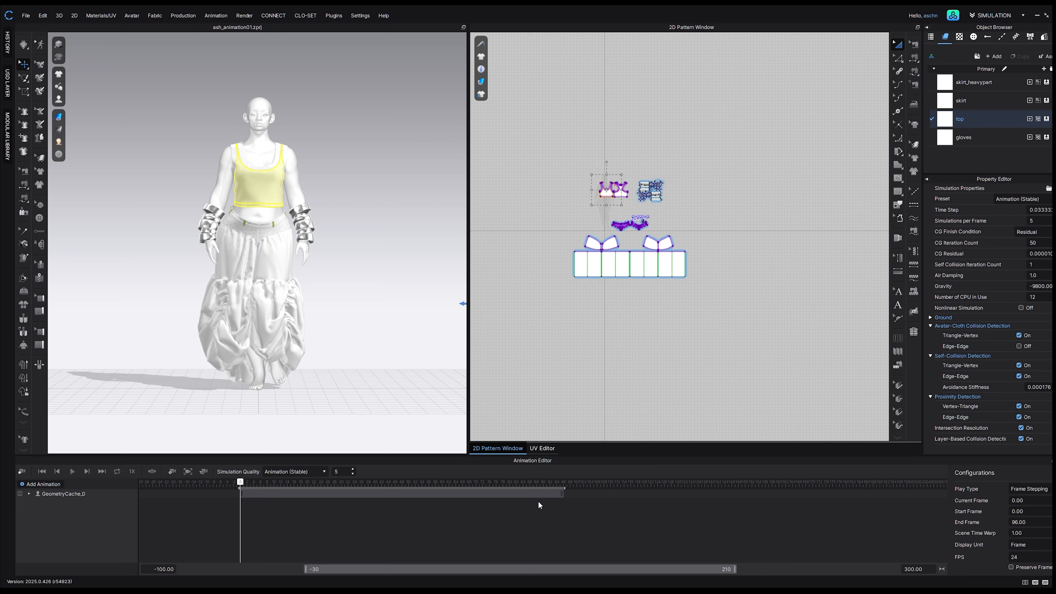
left_click(312, 471)
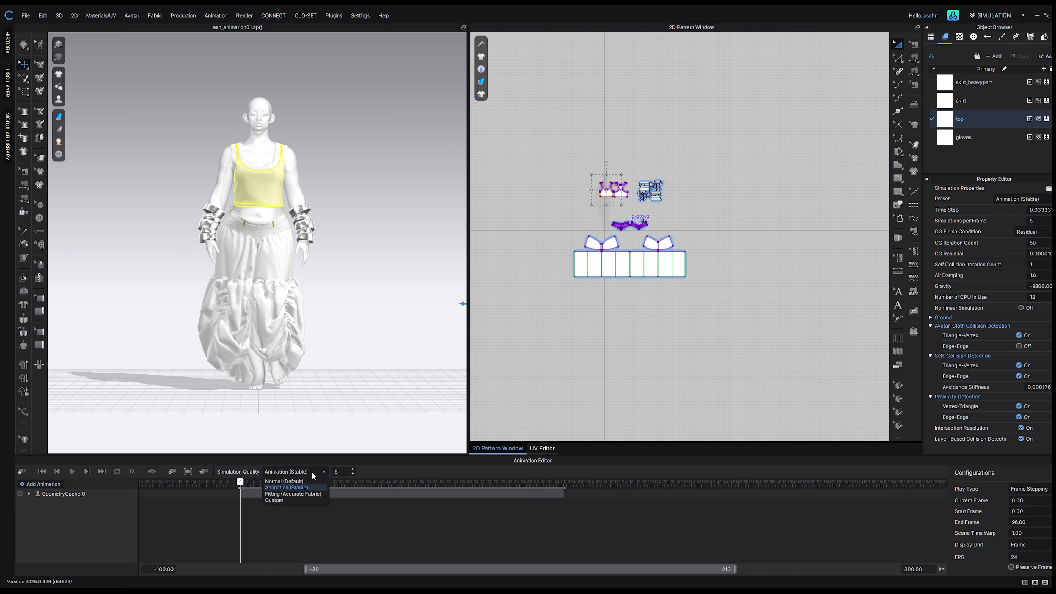
left_click(306, 482)
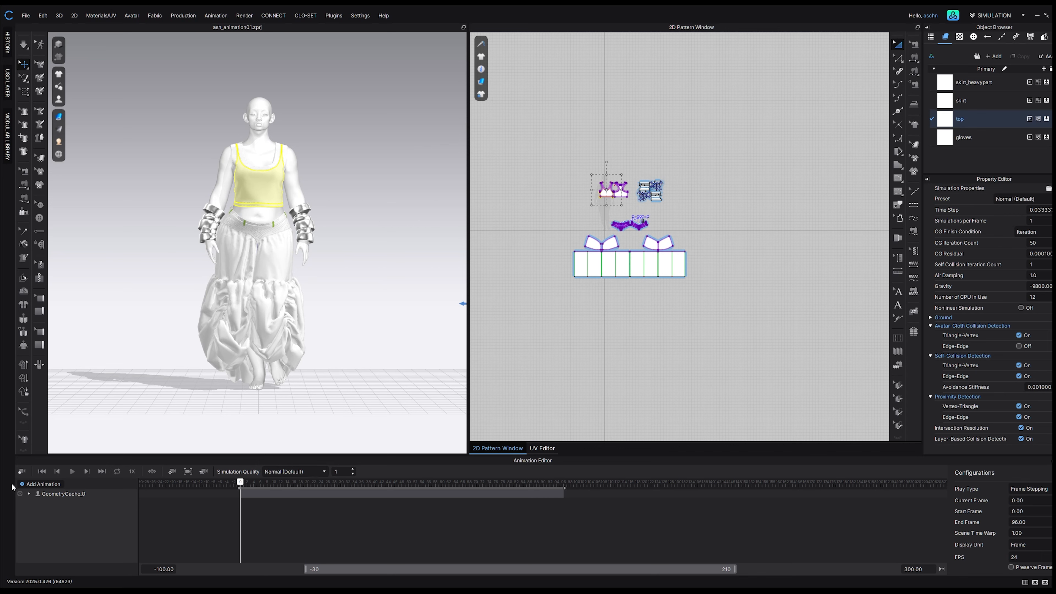
left_click(22, 472)
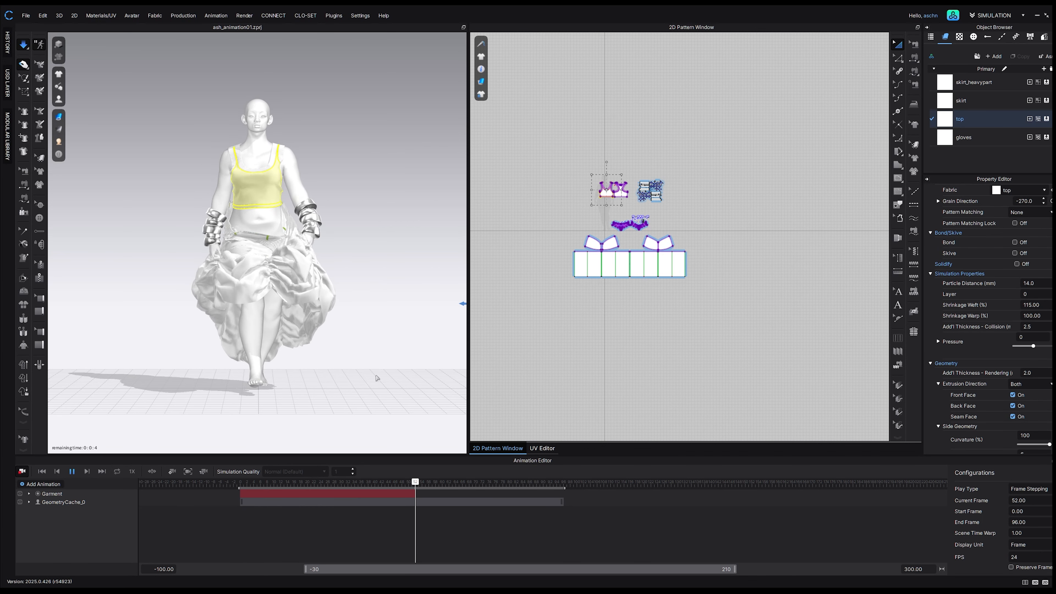
Compare the recorded garment's shape at the first and last frames, ending at frame 0
scroll(245, 248, "up", 5)
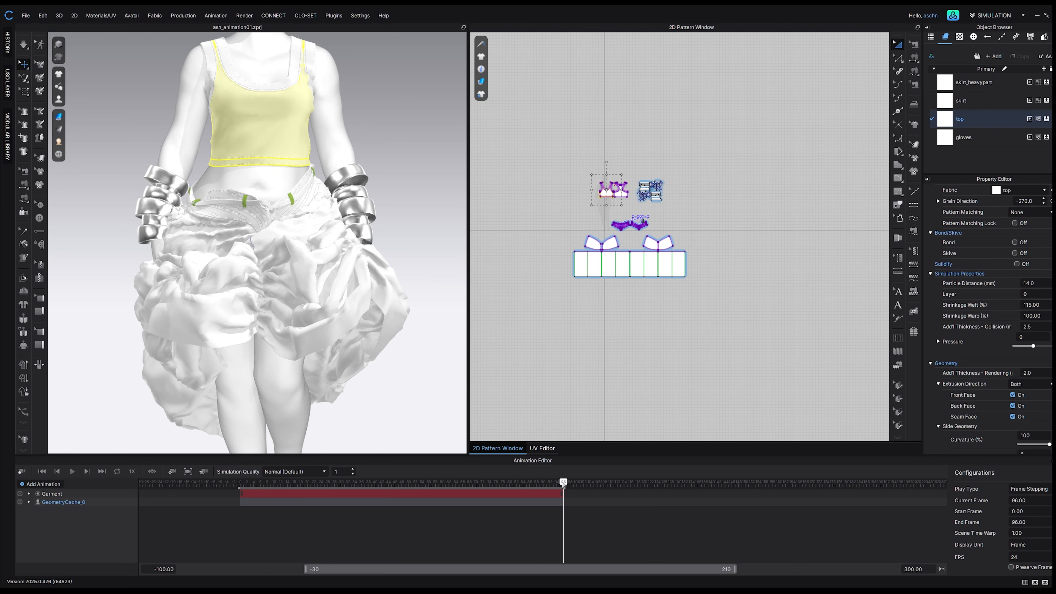
left_click_drag(564, 481, 172, 498)
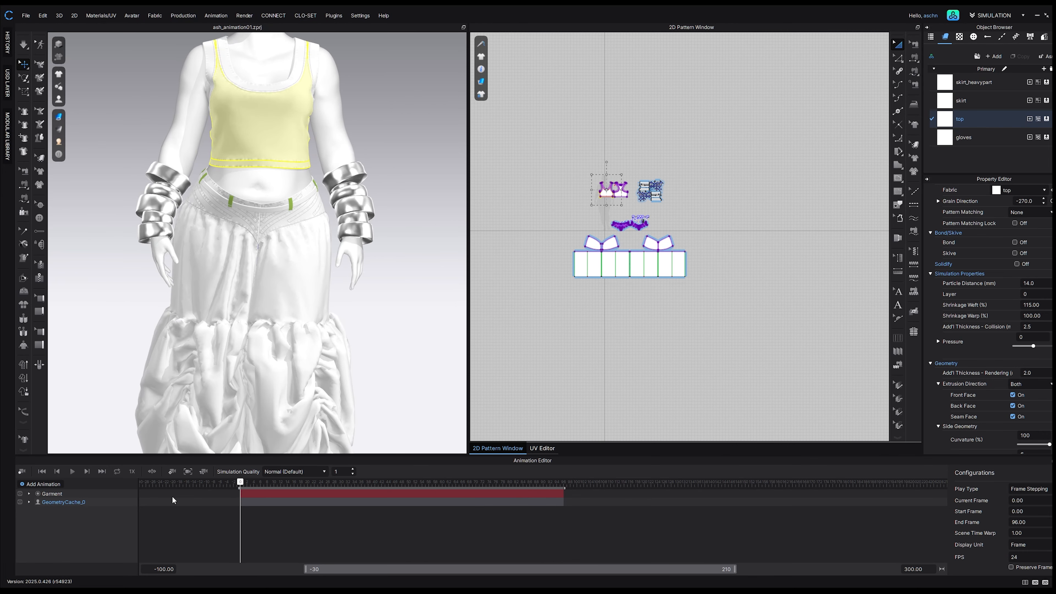
left_click(102, 472)
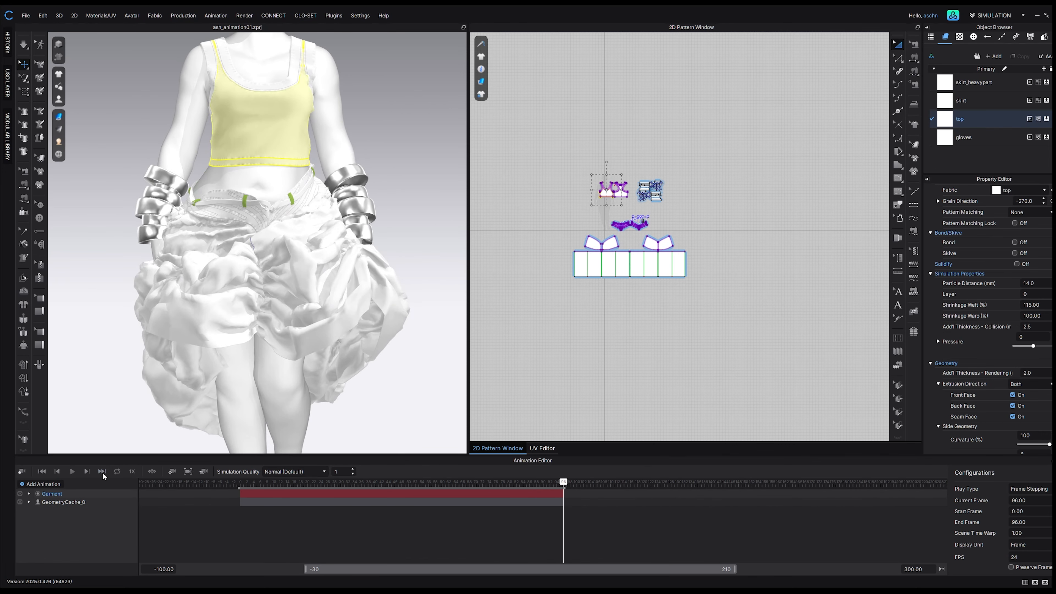
left_click(43, 473)
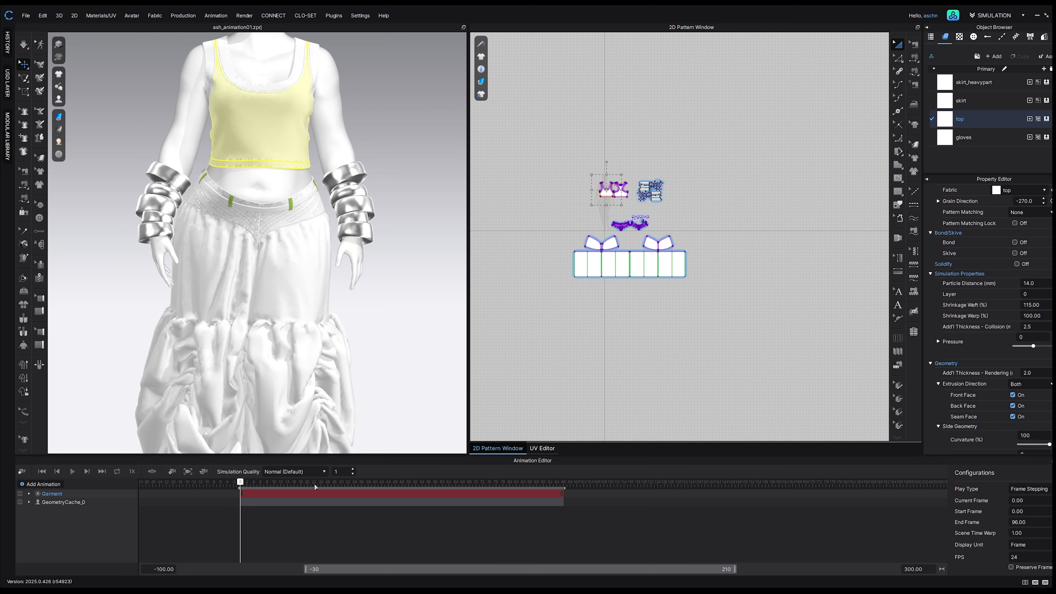
Set the simulation quality to Animation (Stable) and record a second garment animation
left_click(309, 472)
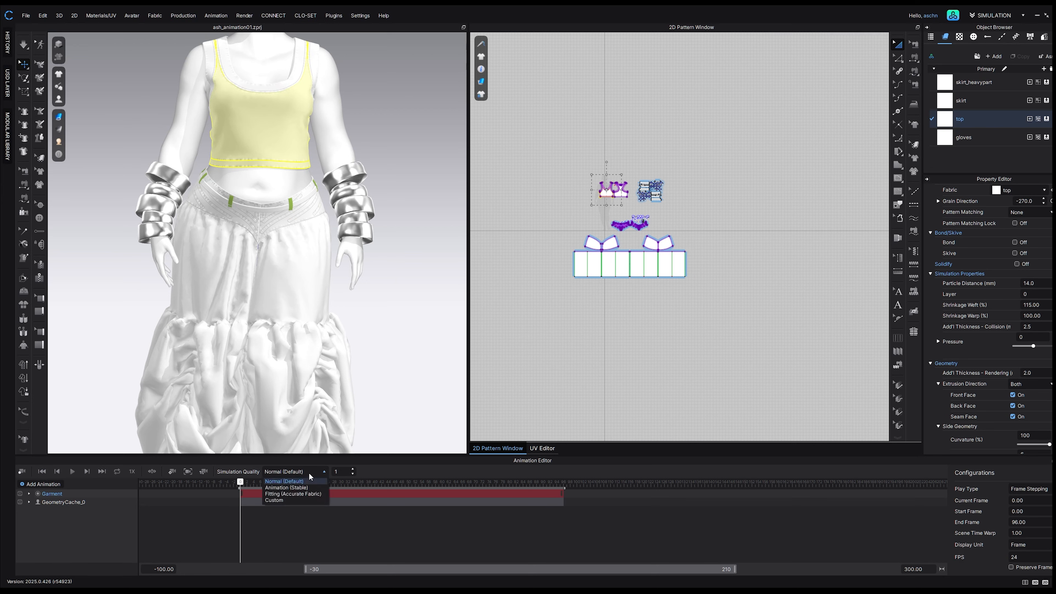
left_click(307, 489)
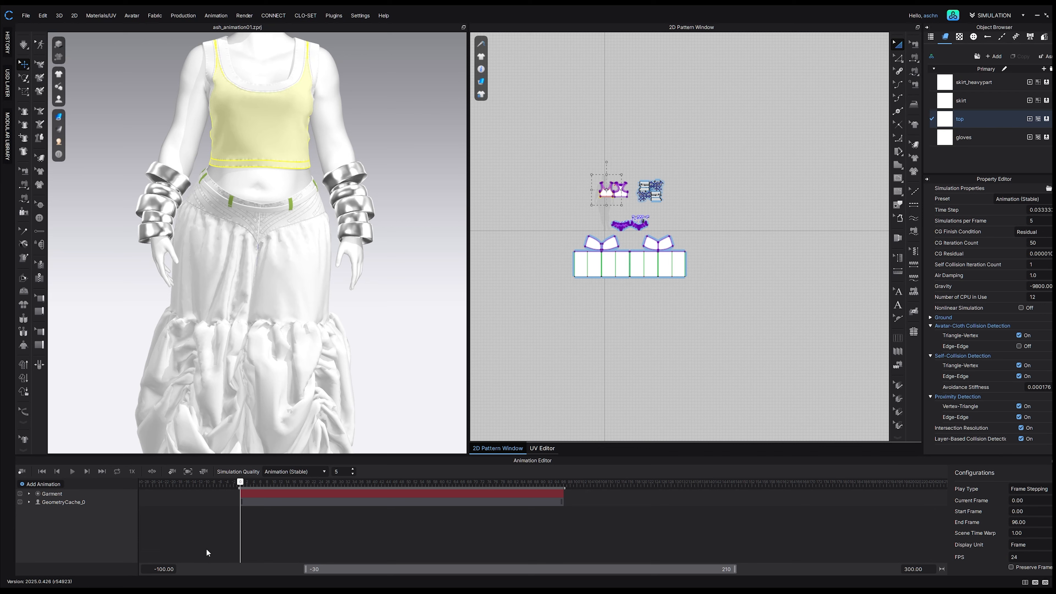
left_click(22, 471)
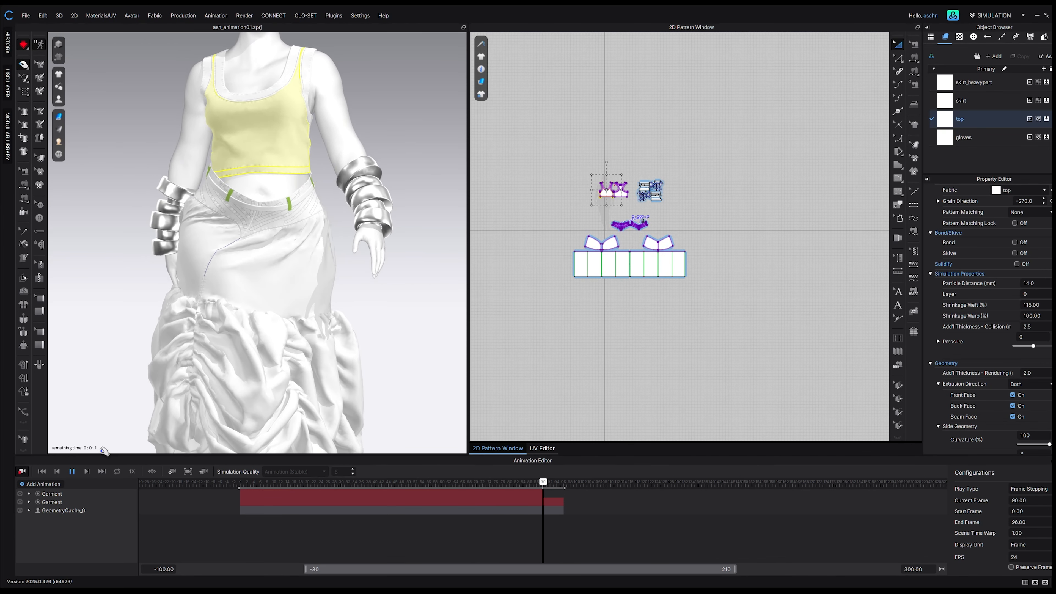
Scrub the second recording to frame 62 and inspect the skirt and its upper side pattern from the front, side and back
left_click(40, 471)
left_click_drag(240, 482, 449, 513)
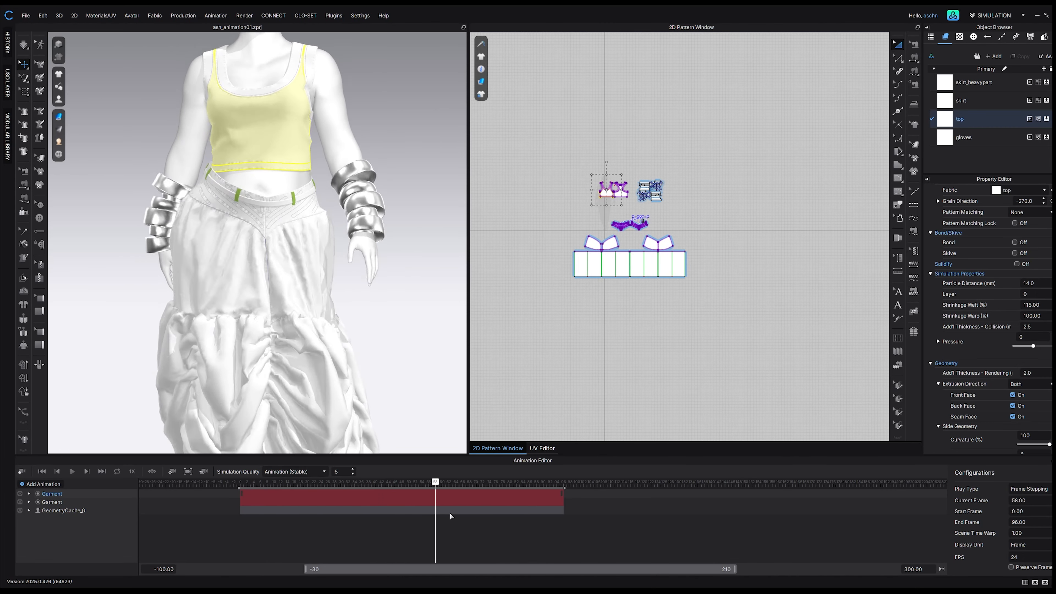
scroll(324, 233, "up", 6)
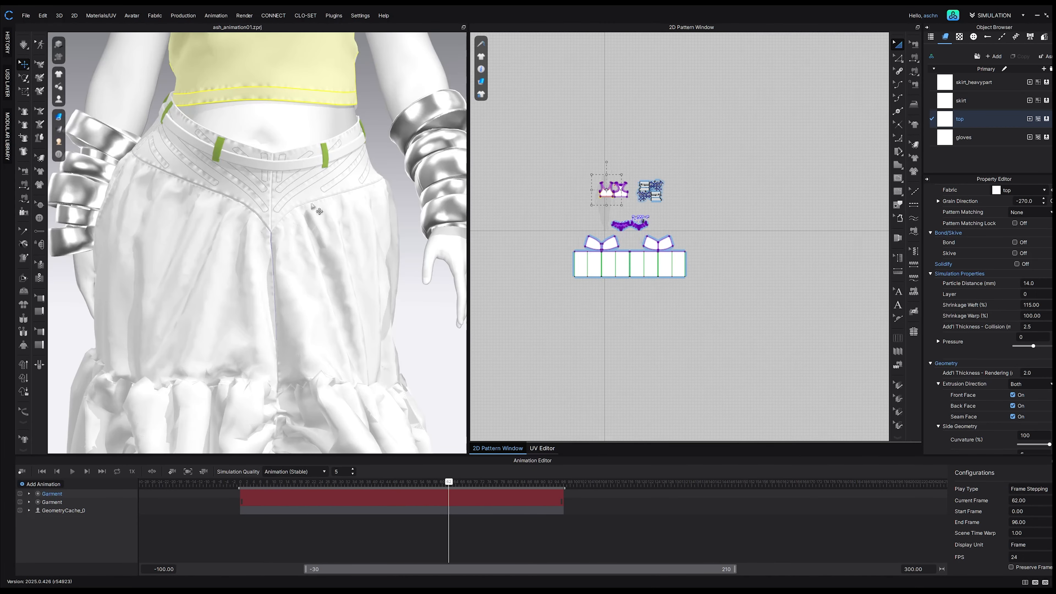
left_click(370, 205)
right_click_drag(403, 311, 437, 289)
left_click(437, 289)
scroll(441, 340, "down", 4)
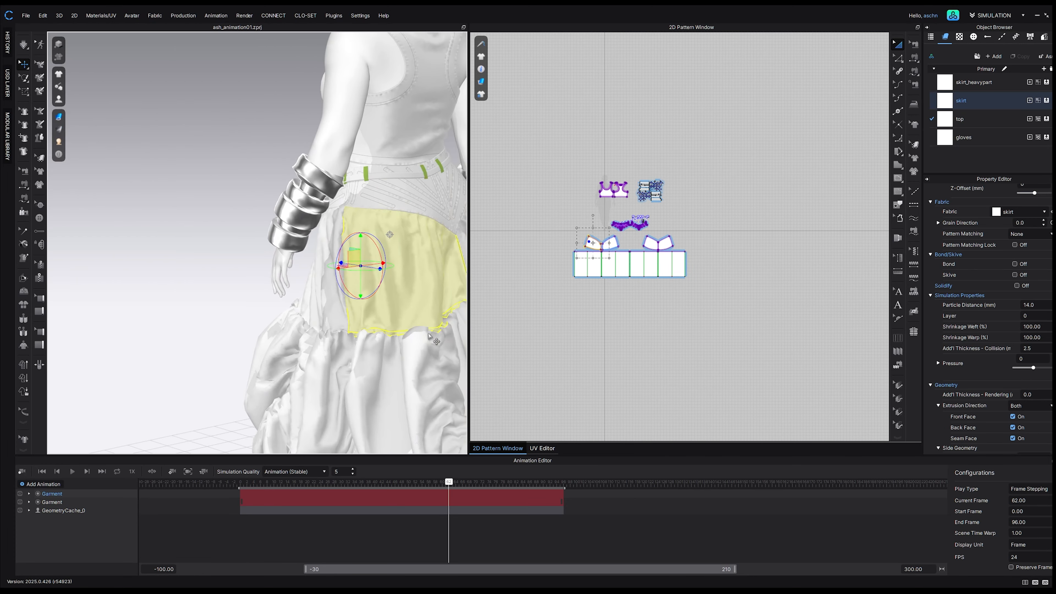
scroll(437, 341, "up", 3)
right_click_drag(408, 335, 495, 335)
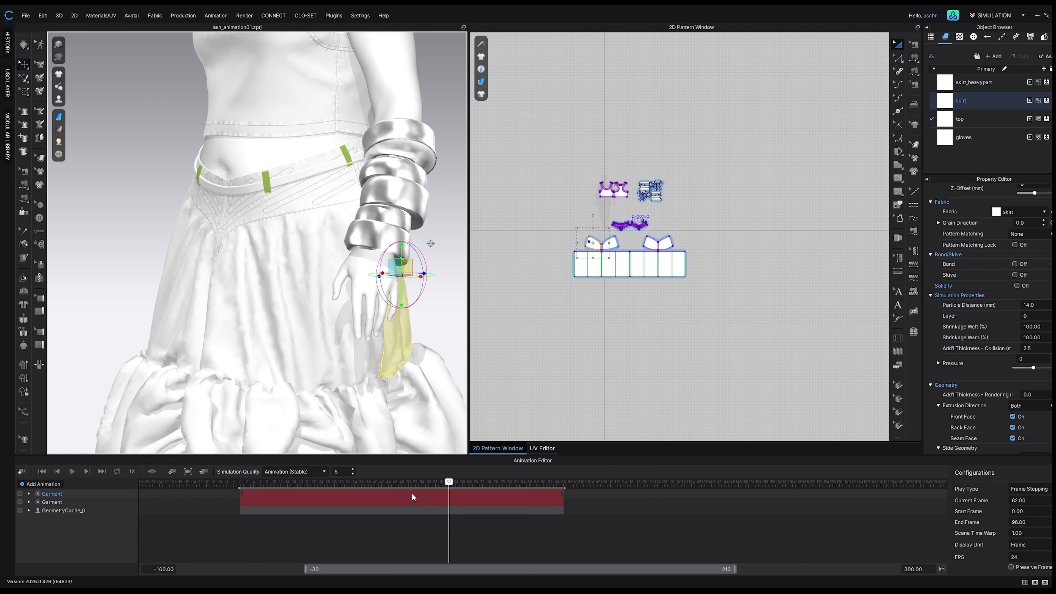
Return the second recording to frame 0 and view the whole dressed avatar from the front
scroll(385, 251, "down", 3)
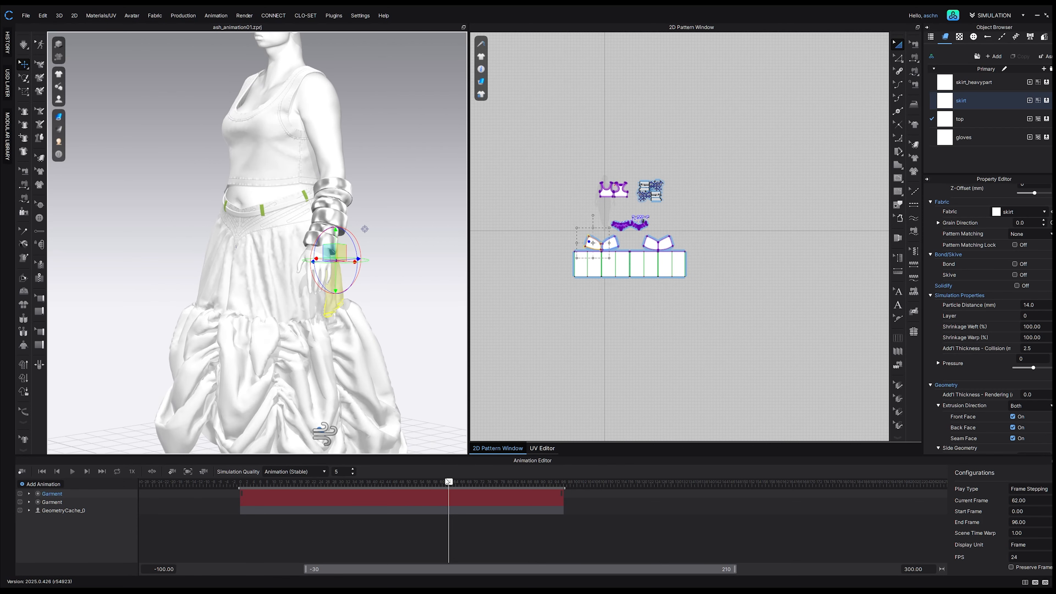
left_click_drag(447, 480, 241, 501)
scroll(303, 287, "down", 5)
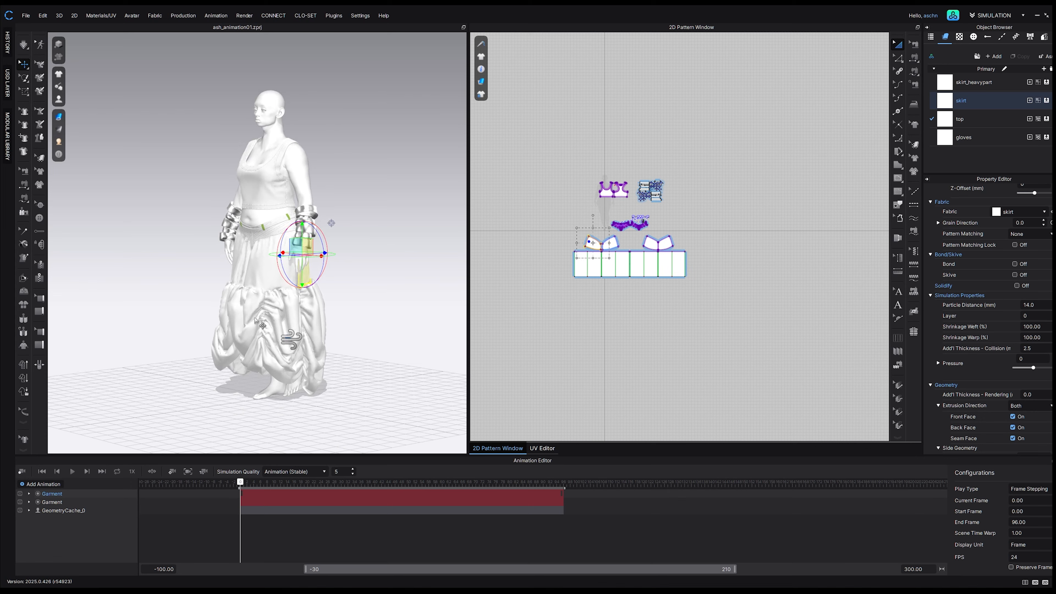
right_click_drag(246, 323, 266, 331)
scroll(181, 379, "up", 5)
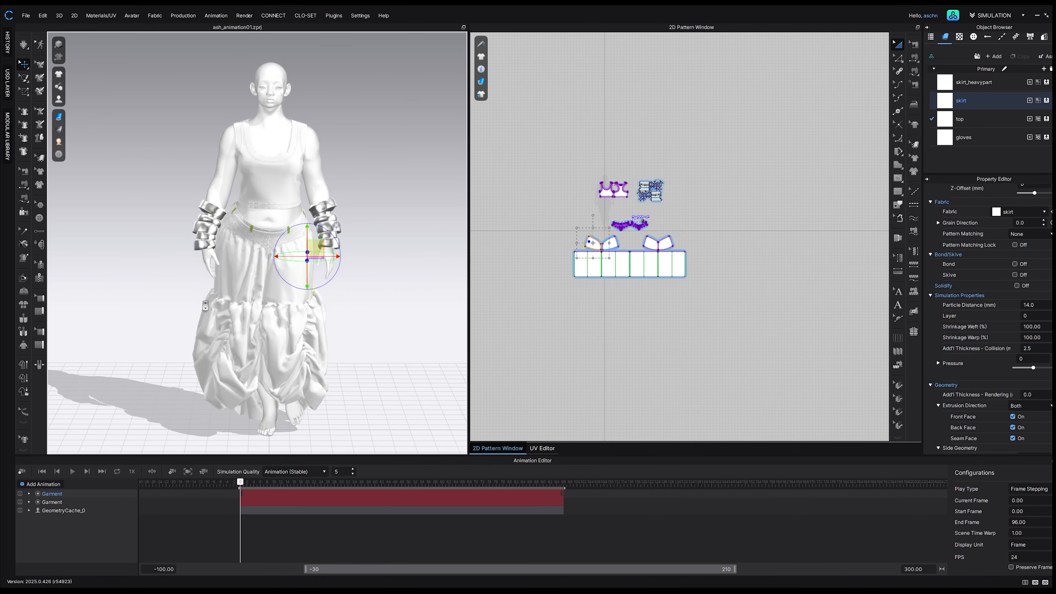
scroll(206, 393, "down", 5)
Delete the lower of the two Garment layers from the animation, keeping the other Garment layer and GeometryCache_0
left_click(59, 503)
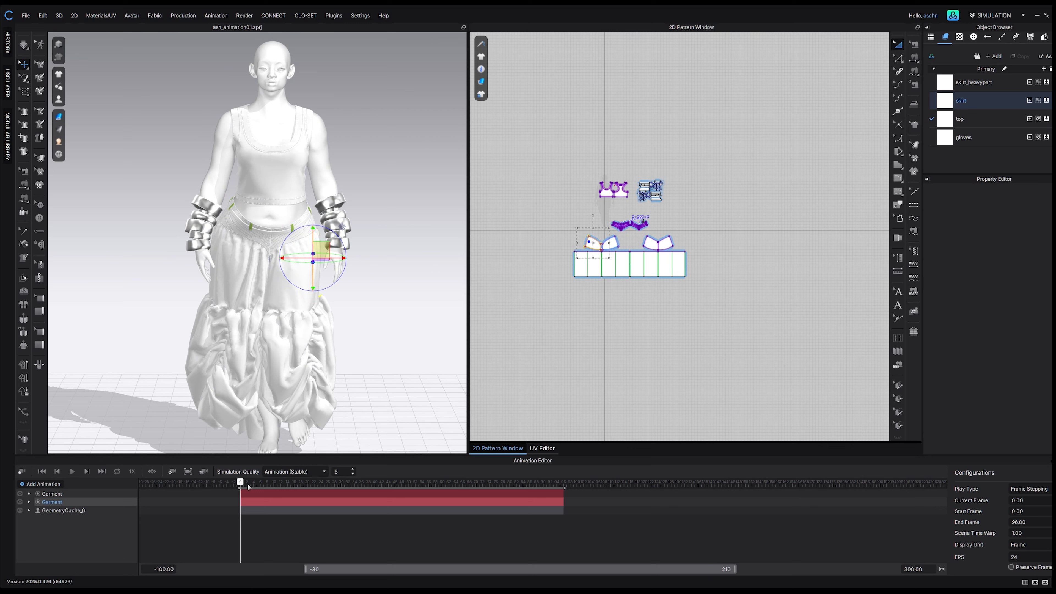
right_click(64, 506)
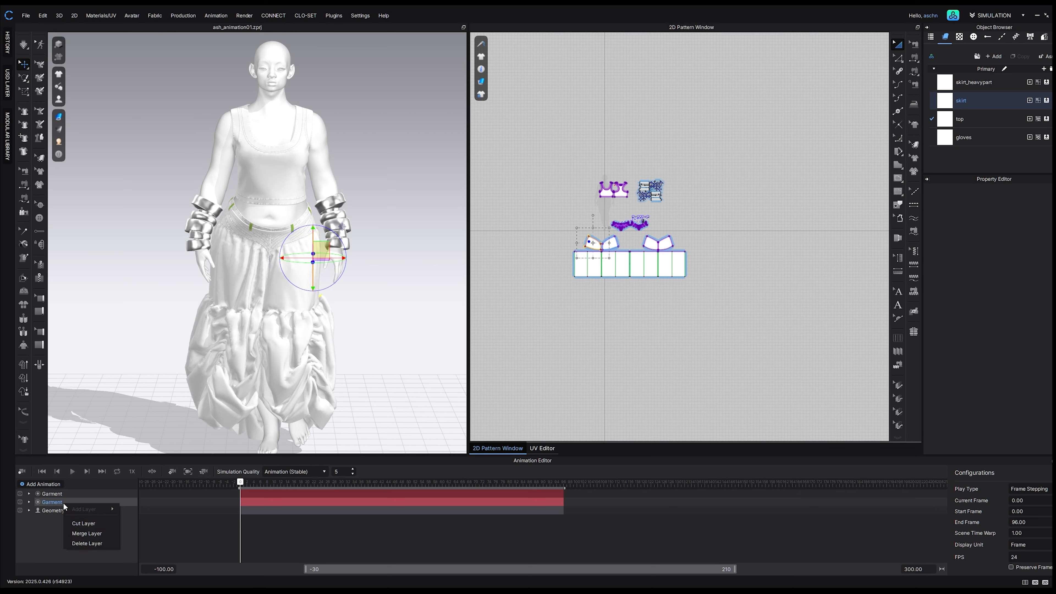
left_click(94, 542)
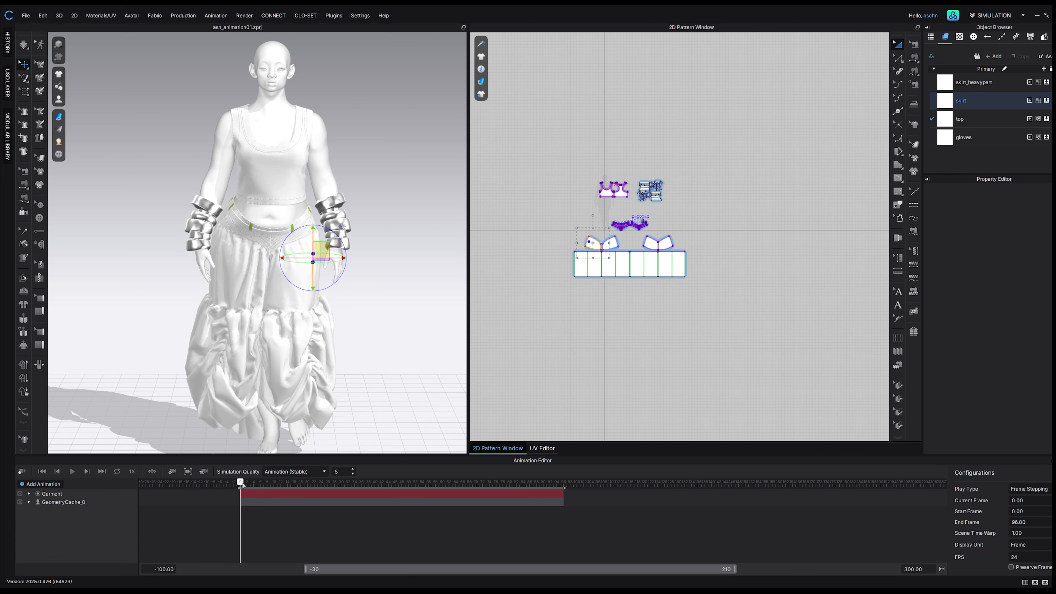
Enlarge the Animation Editor and scrub the remaining garment recording up to frame 27 and back to frame 6
left_click_drag(241, 484, 255, 484)
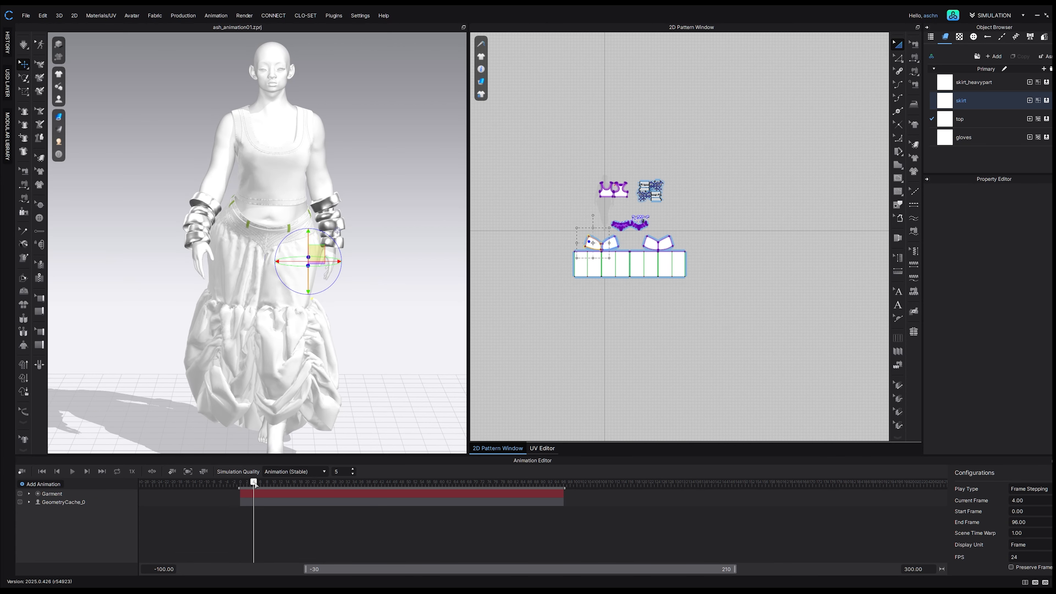
left_click_drag(254, 483, 315, 494)
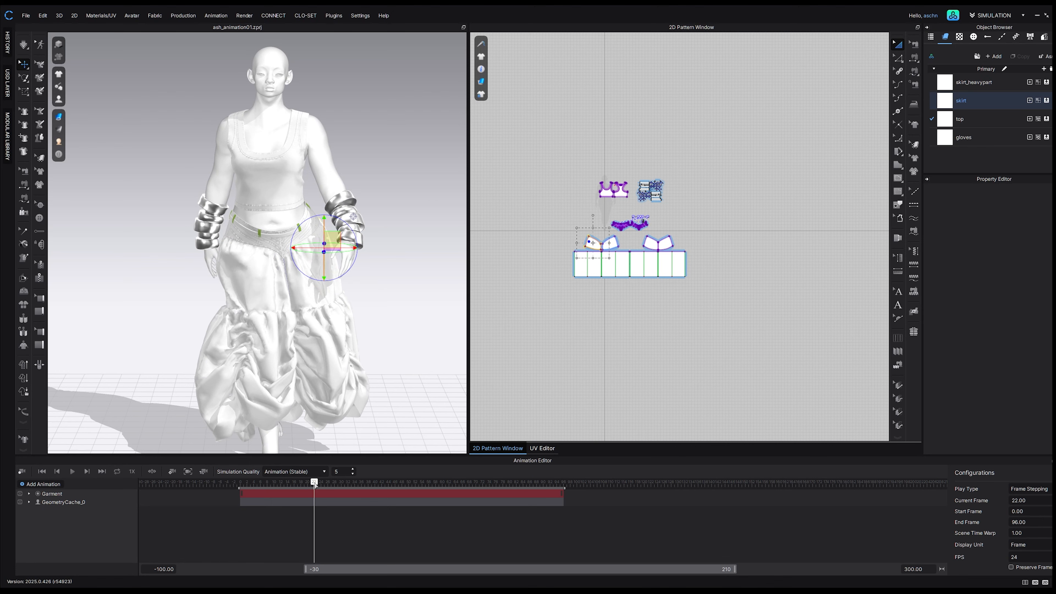
left_click_drag(309, 483, 332, 489)
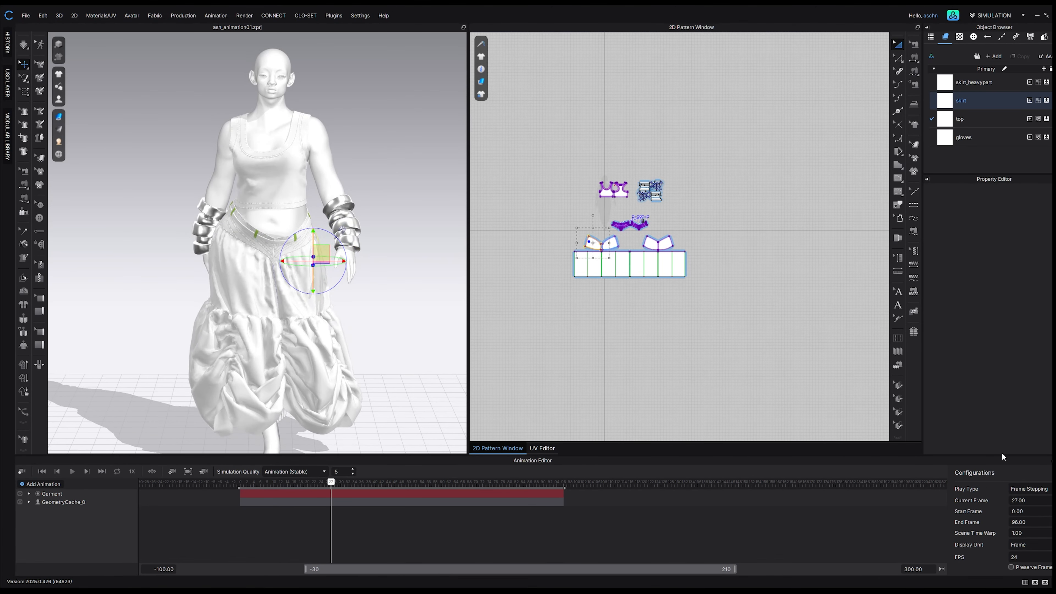
left_click_drag(1002, 454, 1001, 424)
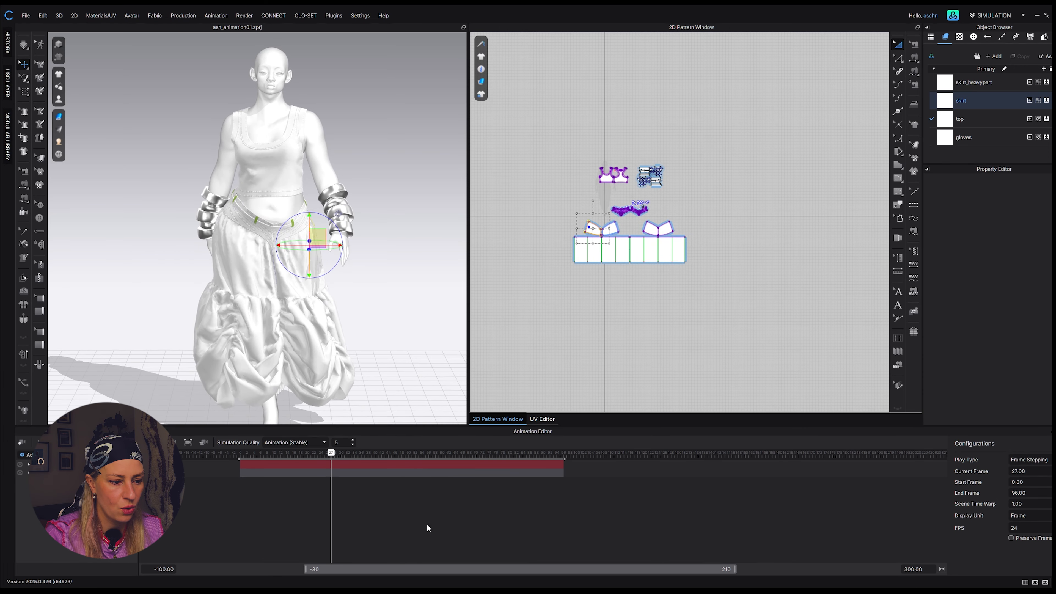
left_click_drag(331, 453, 260, 454)
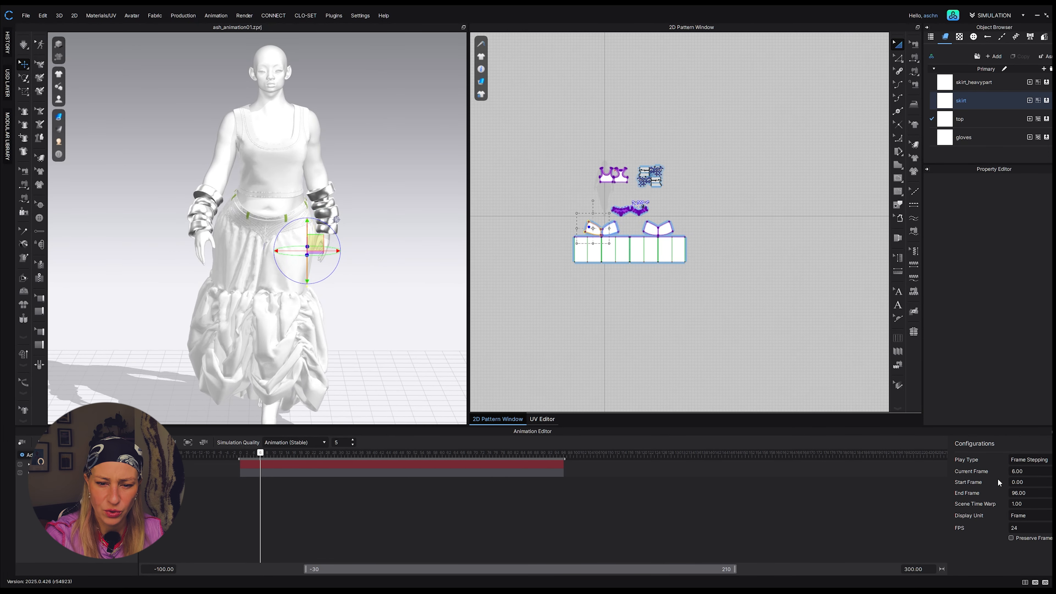
Set the animation's play type to Real Time
left_click(1024, 494)
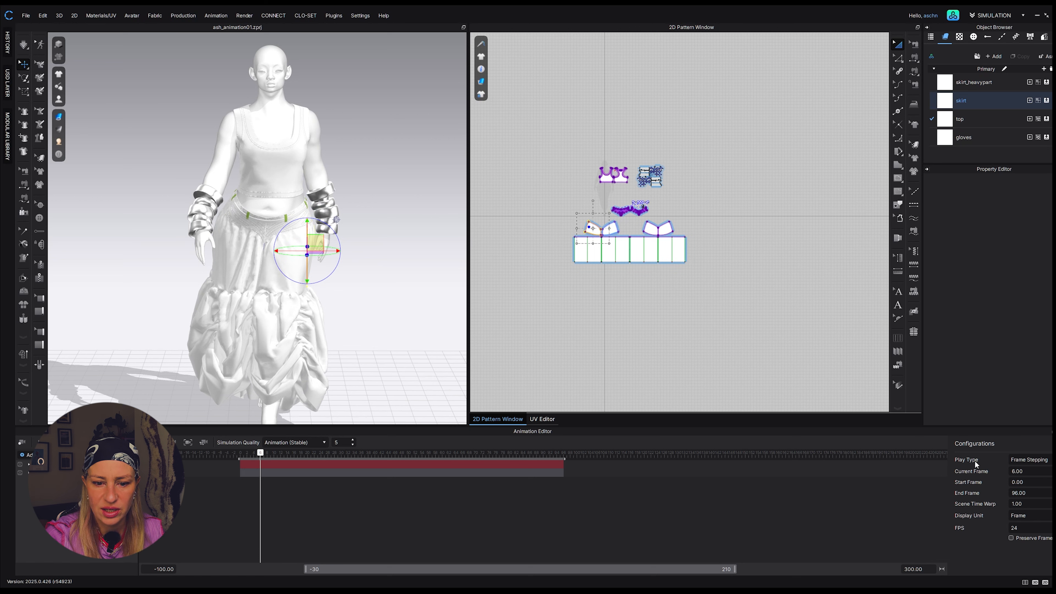
left_click(1022, 460)
left_click(1026, 475)
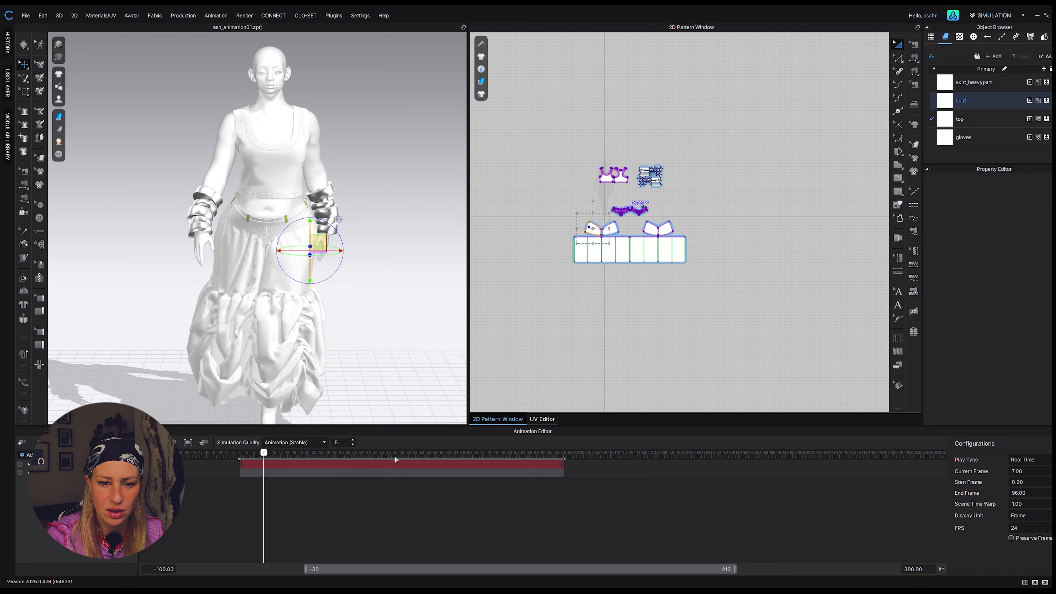
Set the animation's play type to Frame Stepping
left_click(1027, 460)
left_click(1038, 468)
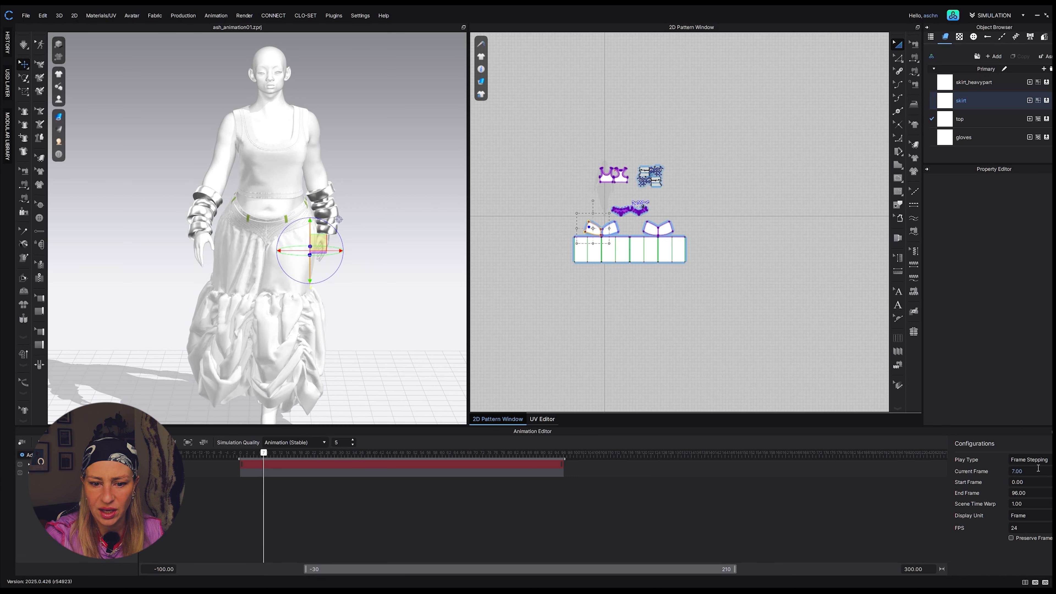
Try a start frame of 30, play the animation from there, and return the start frame to 0
left_click(1029, 482)
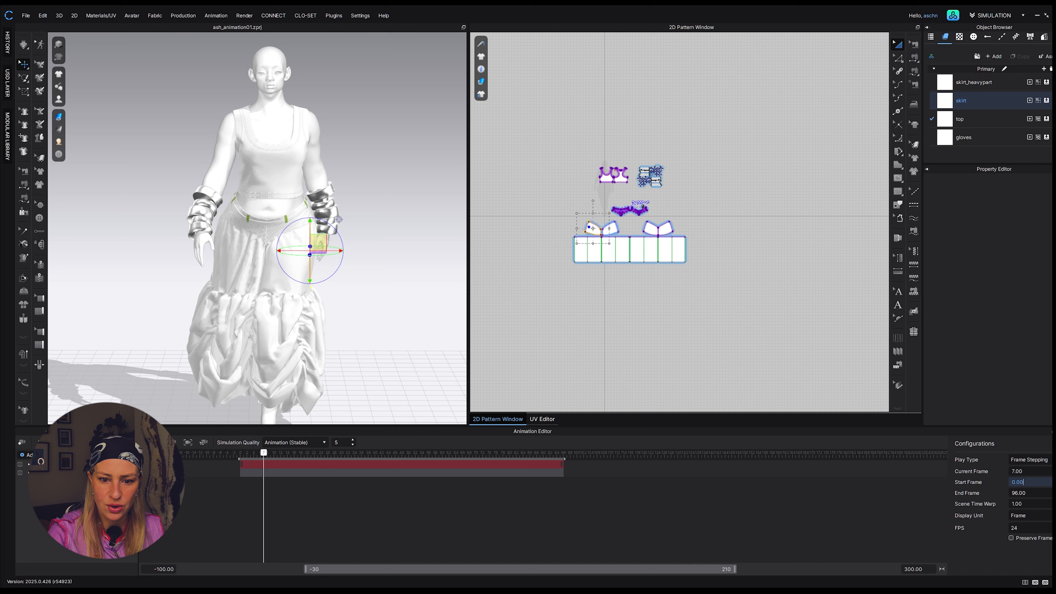
left_click_drag(1032, 481, 987, 486)
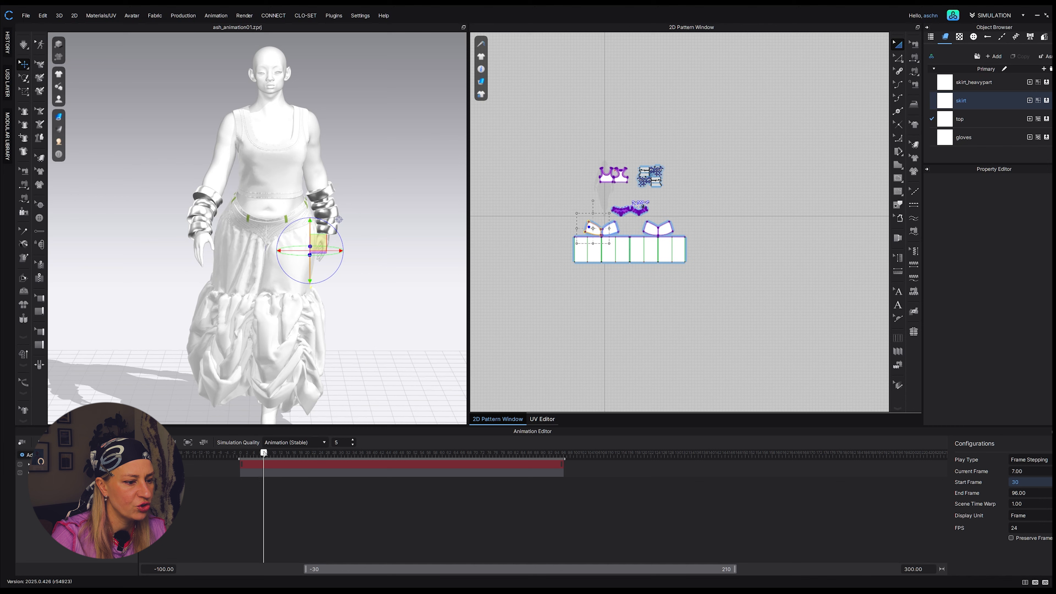
left_click_drag(264, 454, 338, 454)
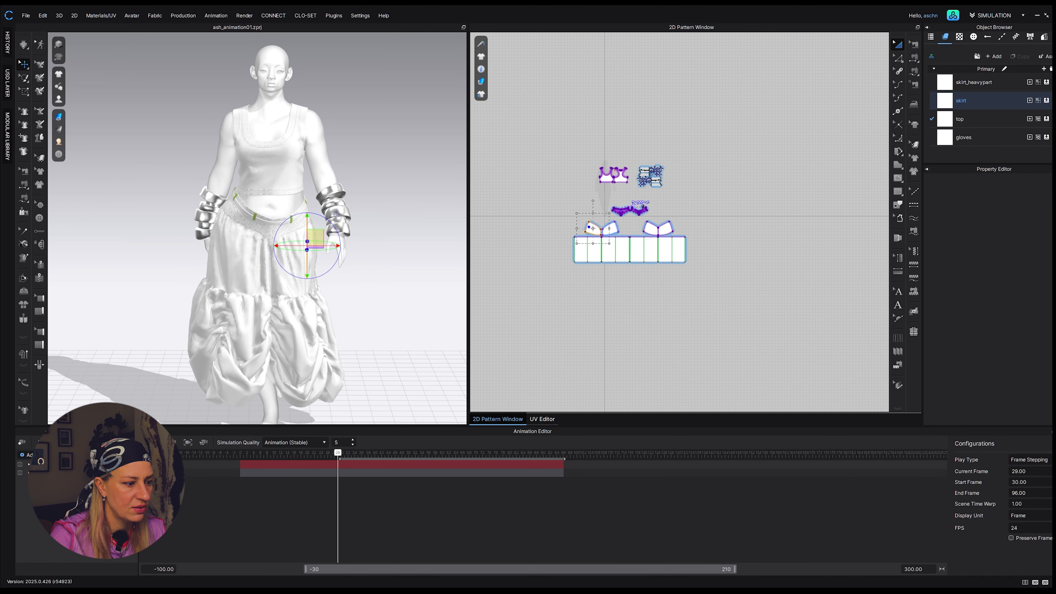
key("space")
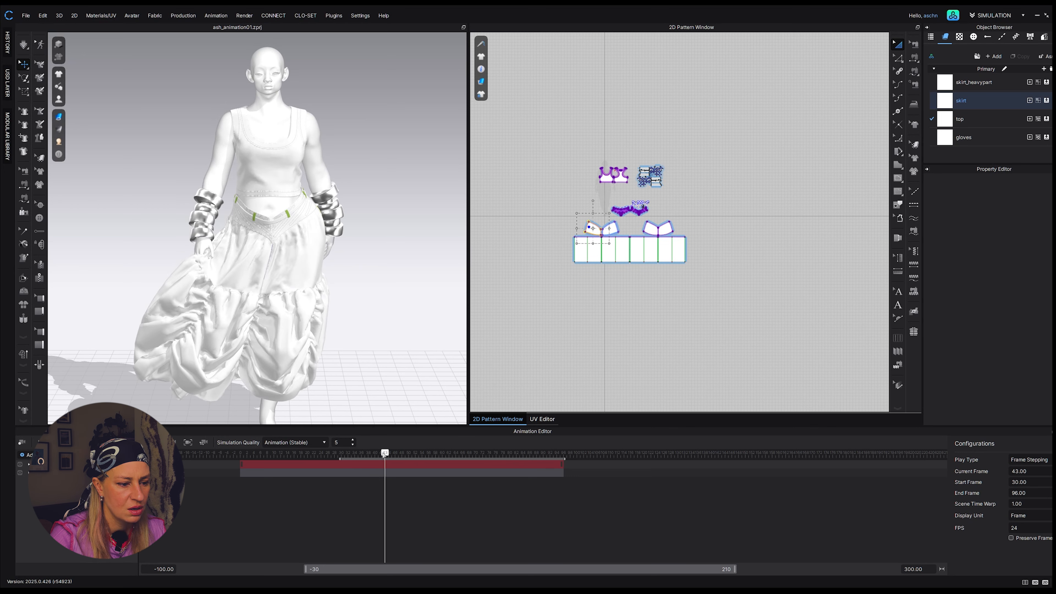
left_click_drag(339, 457, 239, 465)
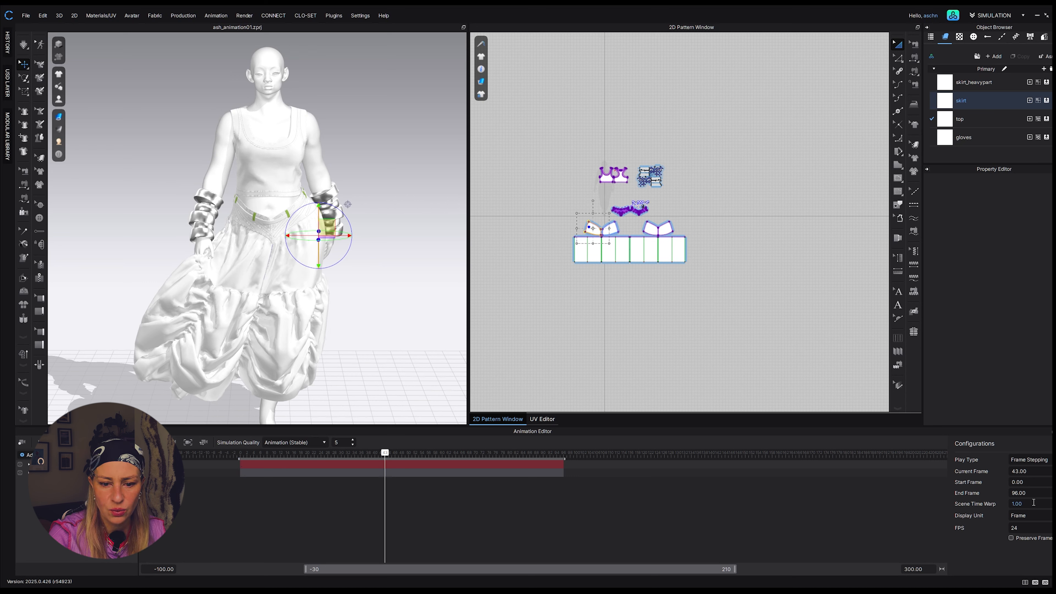
Set the scene time warp to 2 to slow the avatar's motion
left_click(1032, 503)
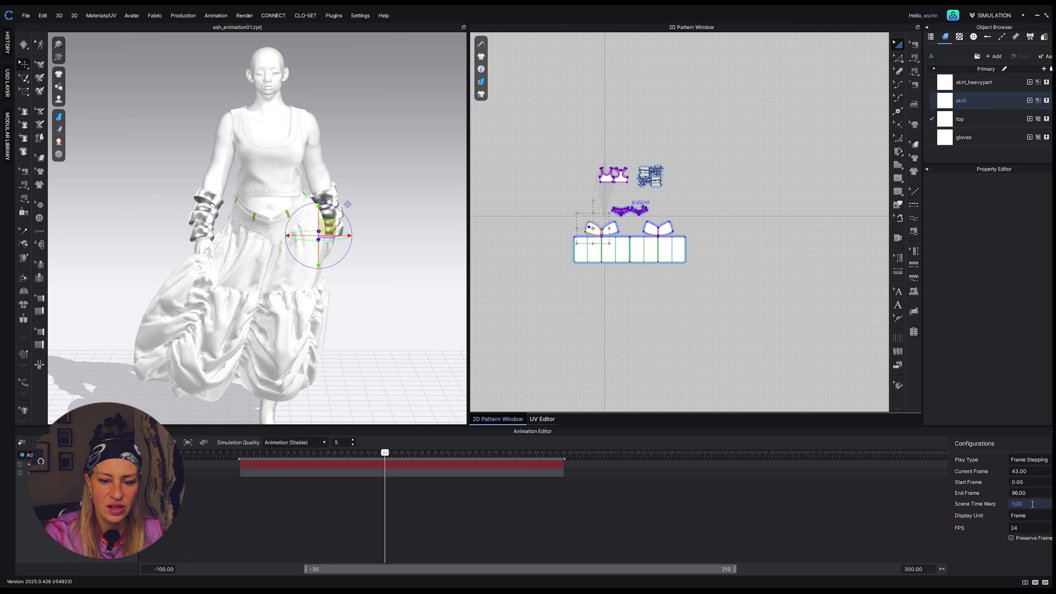
left_click(1031, 503)
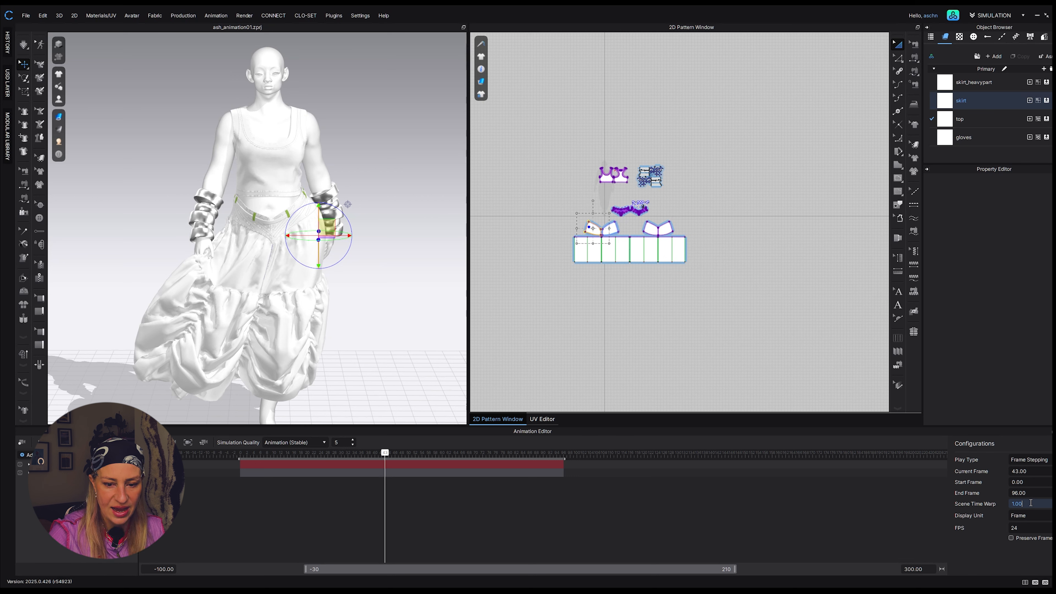
double_click(1020, 504)
type("2")
key("Return")
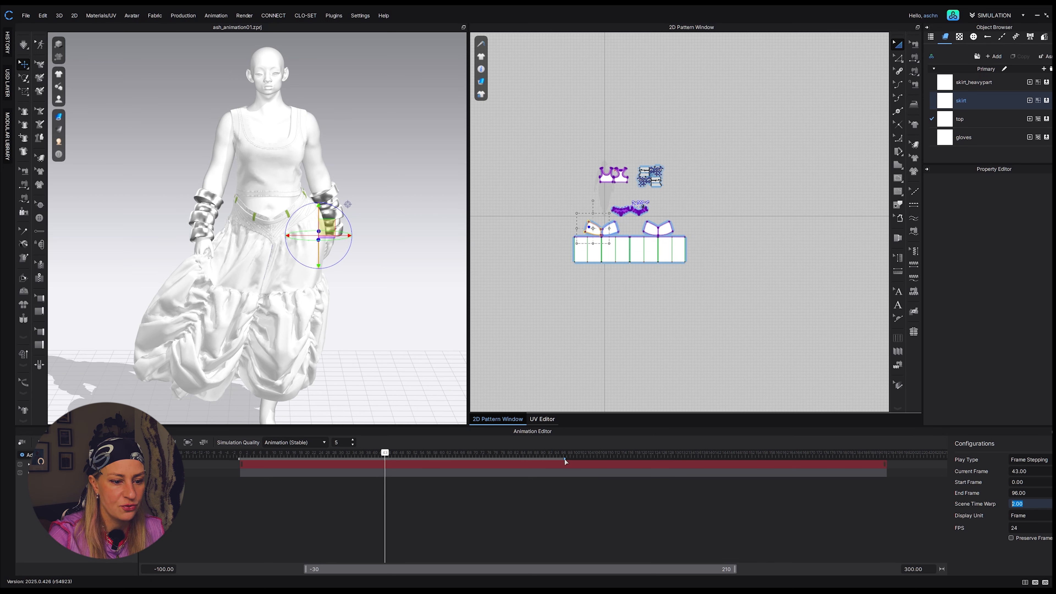
Extend the animation's playback range to end frame 192, at the end of the stretched motion clip
left_click_drag(565, 459, 707, 461)
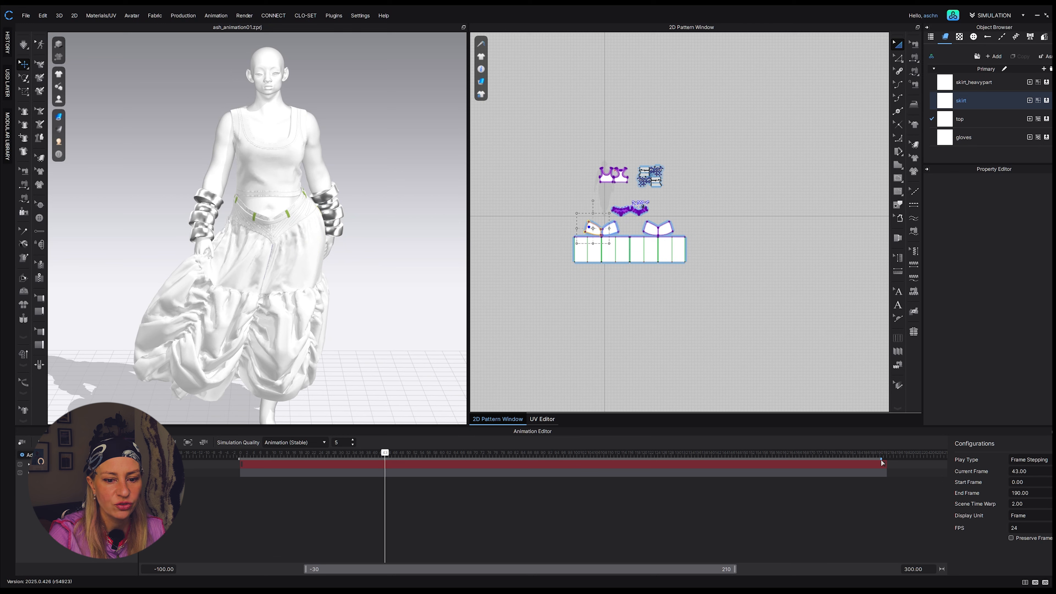
left_click_drag(824, 459, 886, 459)
left_click(889, 458)
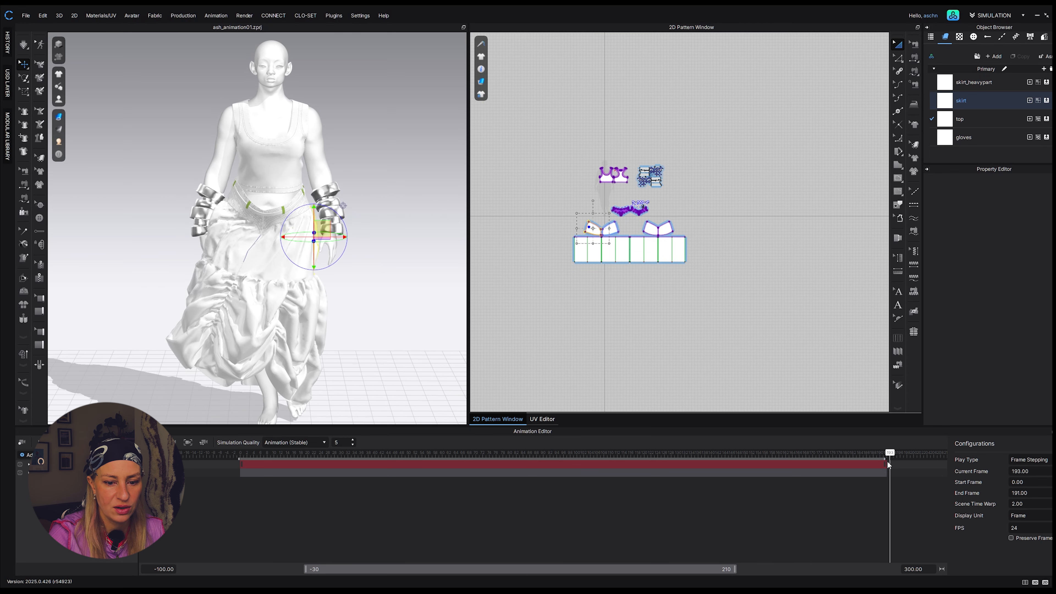
mouse_move(889, 460)
left_mouse_down()
mouse_move(255, 518)
mouse_move(298, 520)
left_mouse_up()
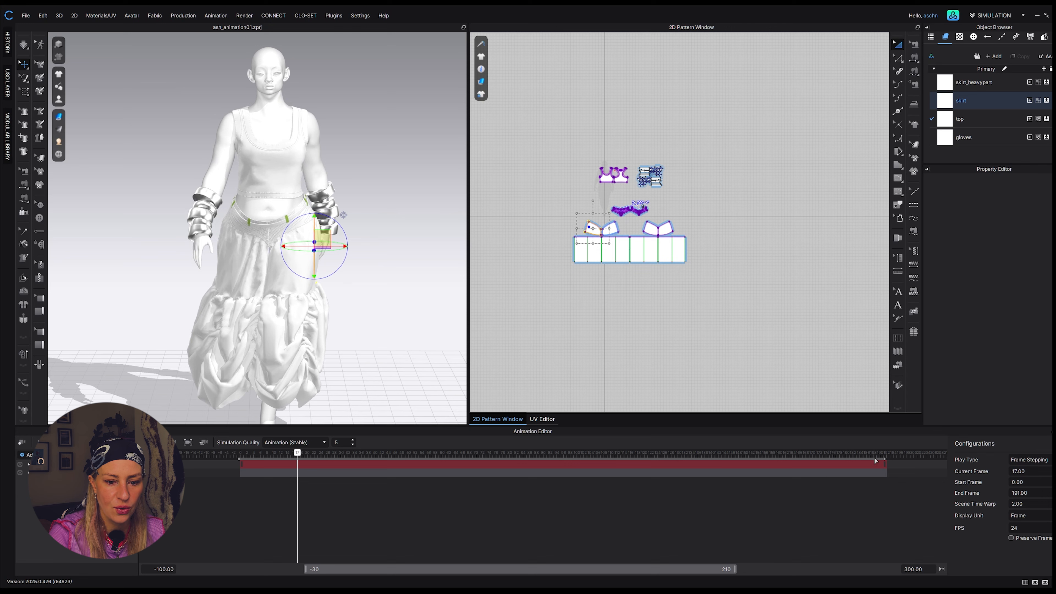
left_click_drag(885, 458, 888, 459)
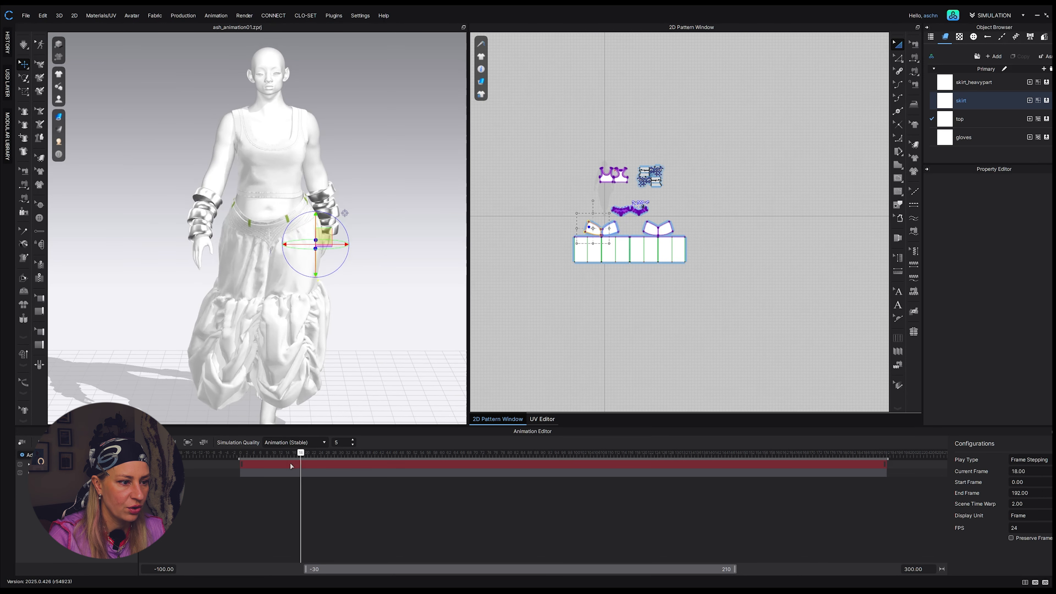
Record the garment simulation from frame 0 to about frame 62 and return the playhead to frame 0
left_click_drag(290, 463, 240, 454)
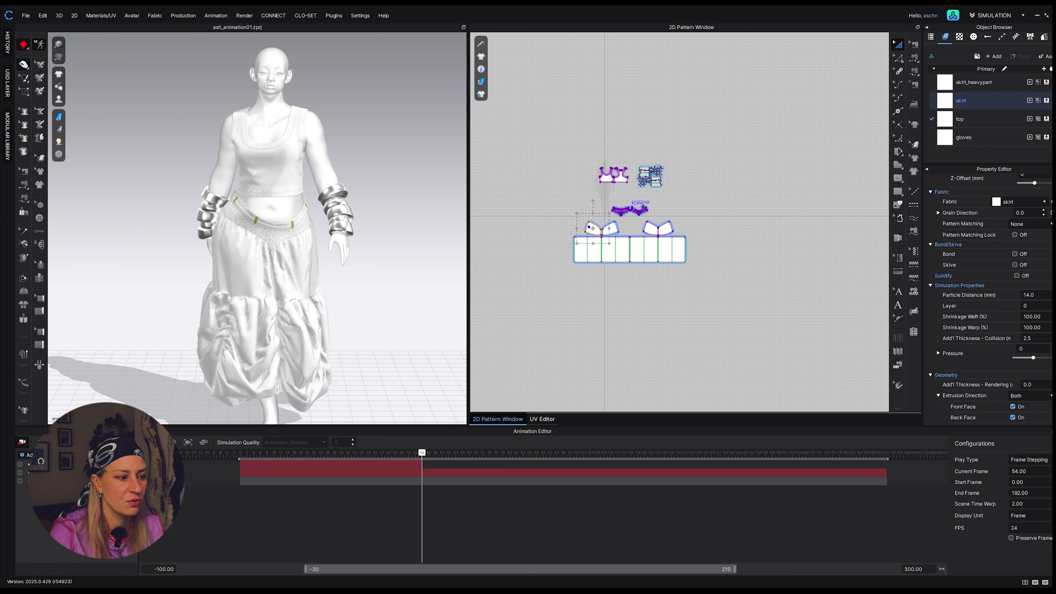
left_click(22, 442)
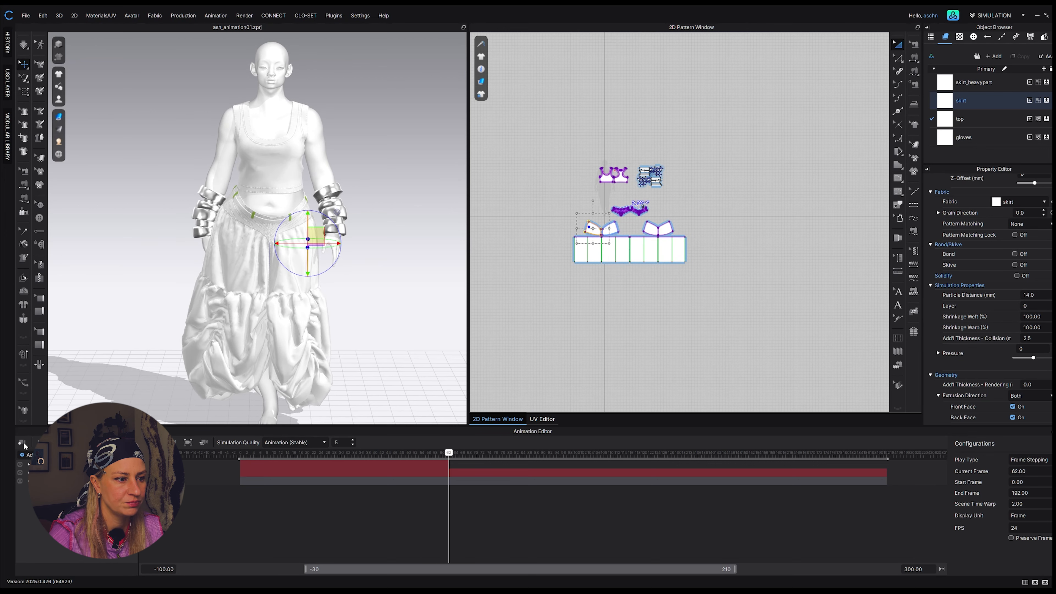
left_click_drag(440, 453, 240, 454)
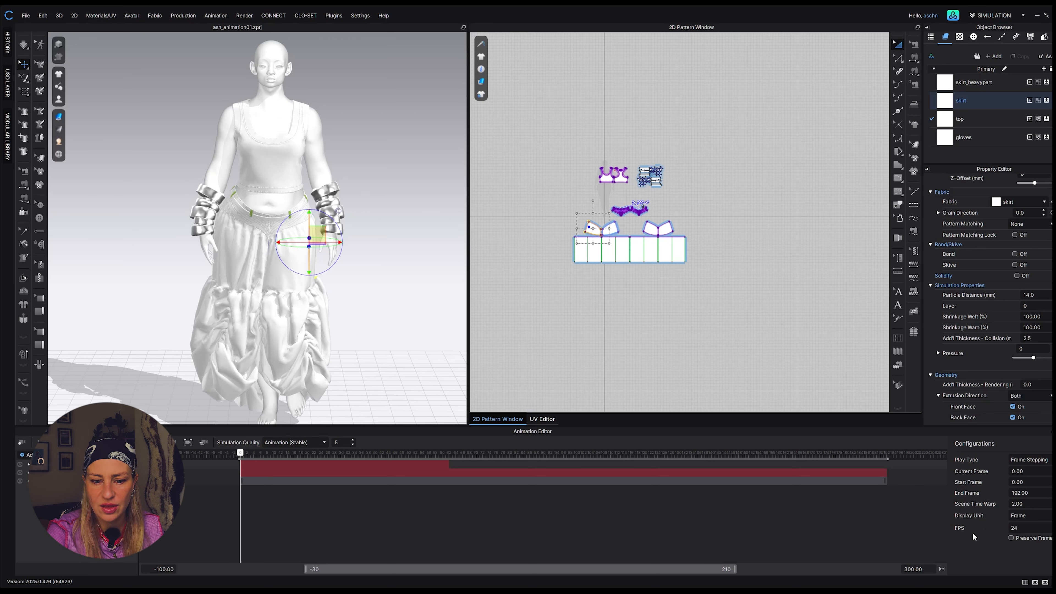
Change the frame rate to 60 FPS with frames preserved, and return it to 24 FPS with frame preservation off
left_click(1028, 527)
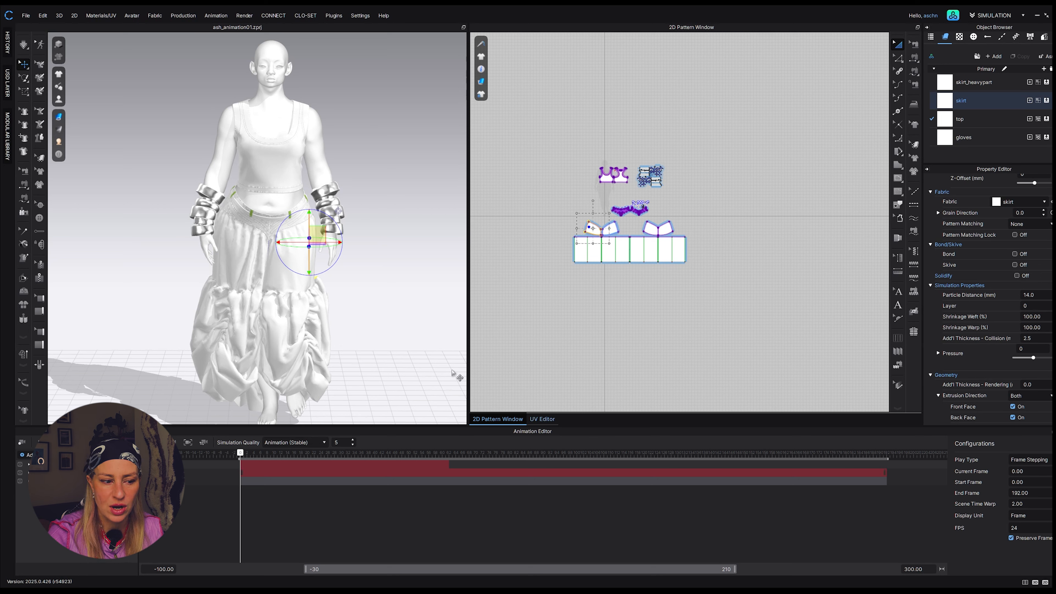
left_click(1026, 528)
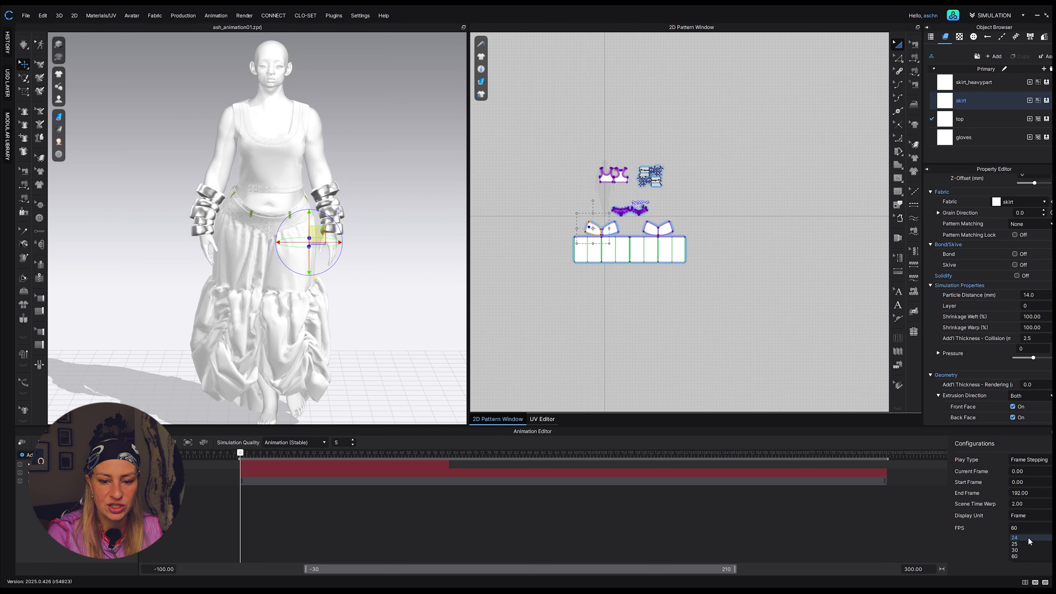
left_click(1022, 529)
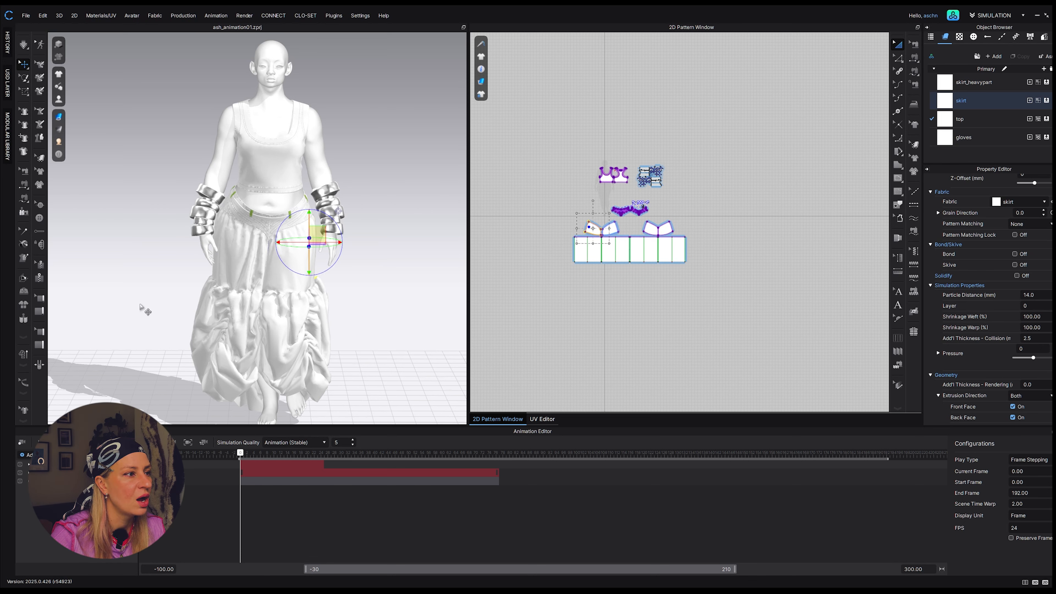
left_click(25, 16)
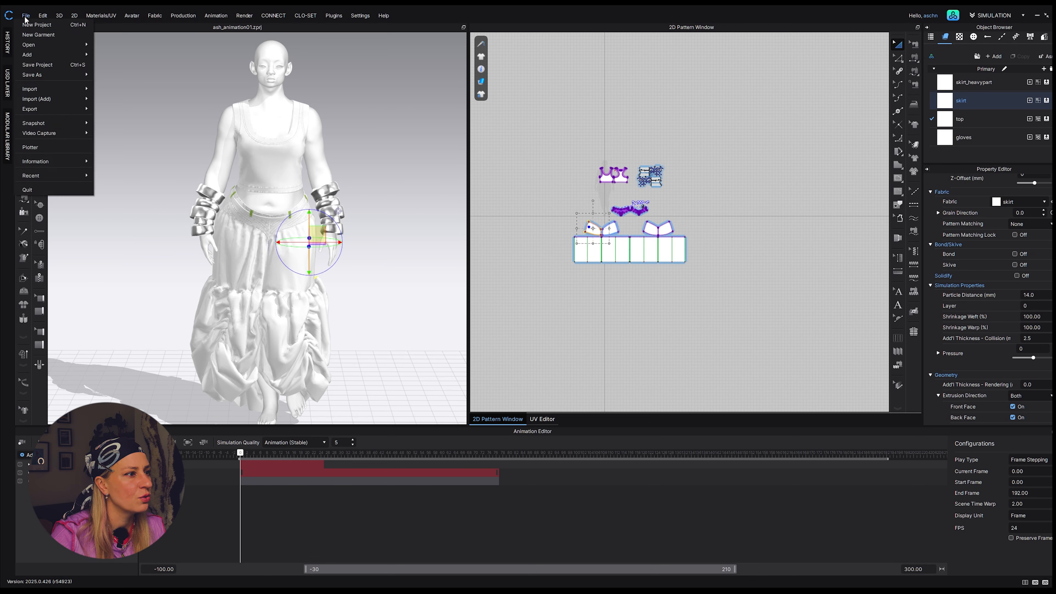
mouse_move(62, 45)
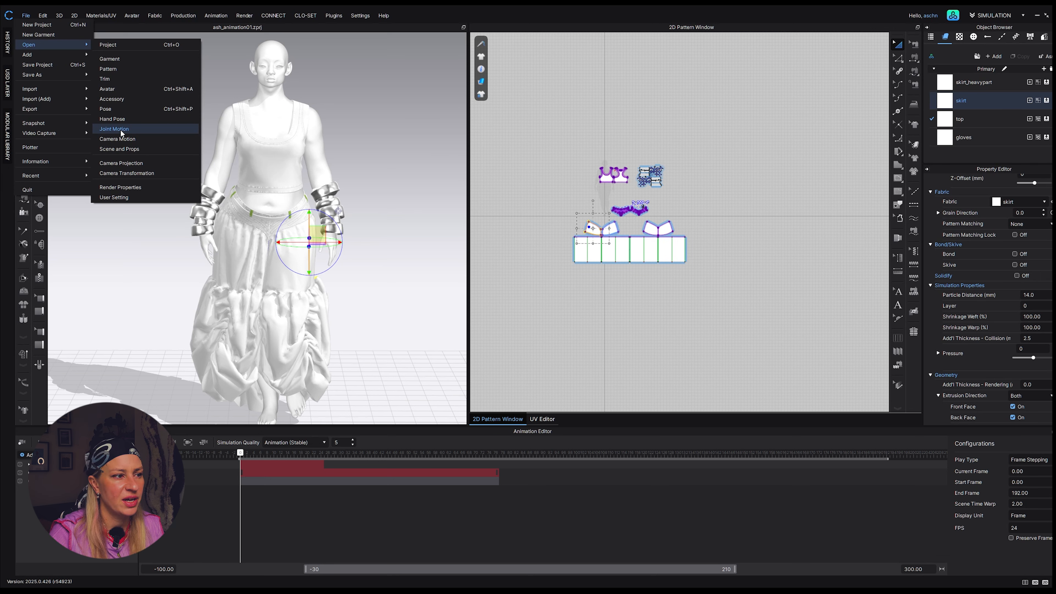
left_click(127, 333)
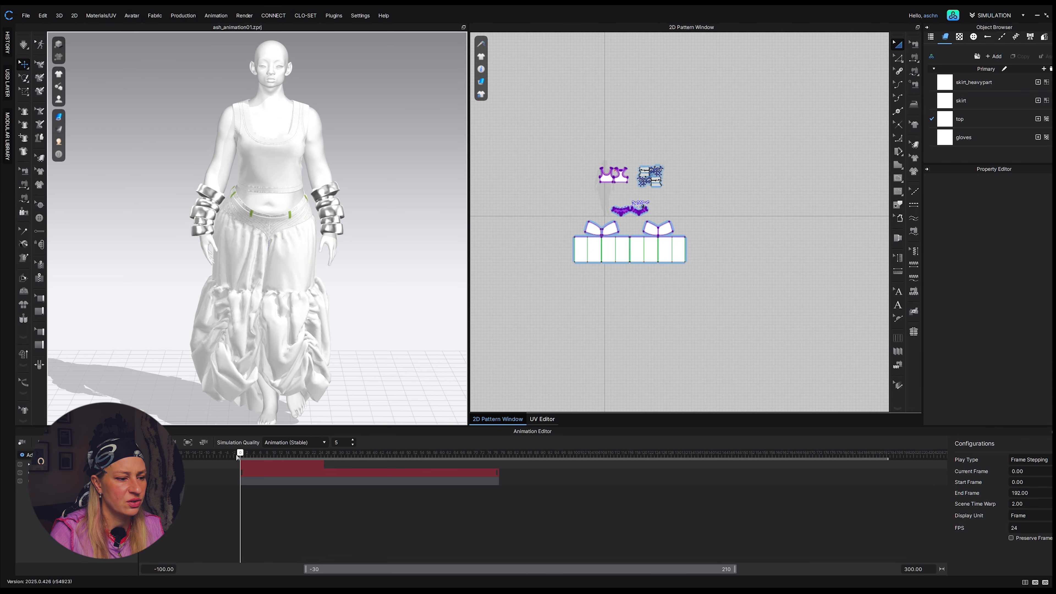
mouse_move(243, 454)
left_mouse_down()
mouse_move(258, 453)
mouse_move(240, 454)
left_mouse_up()
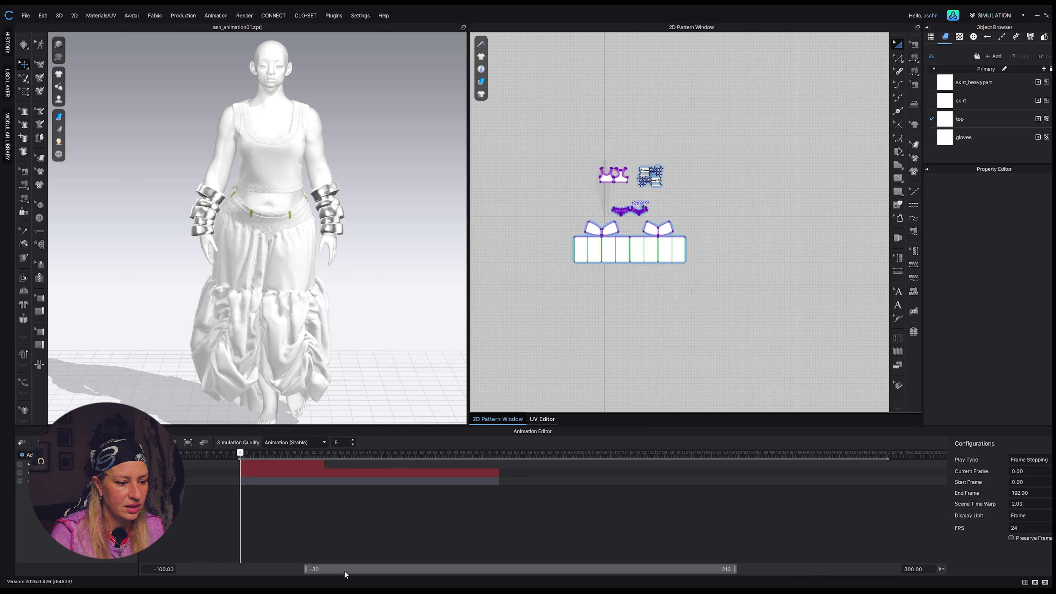
Extend the timeline's upper limit to frame 600 and fit its full range in the animation timeline
left_click_drag(344, 570, 384, 572)
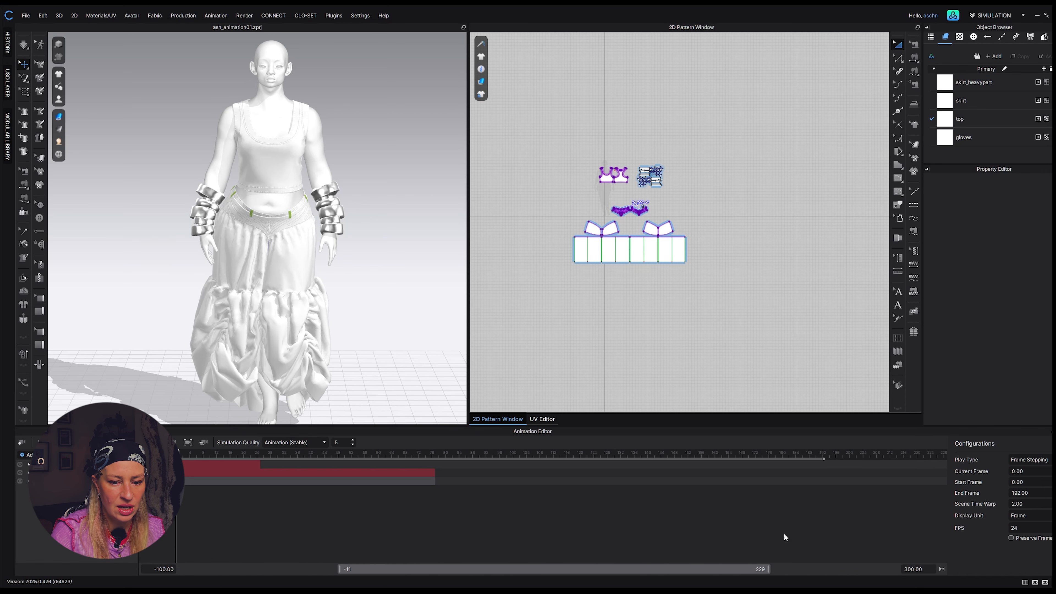
left_click(928, 569)
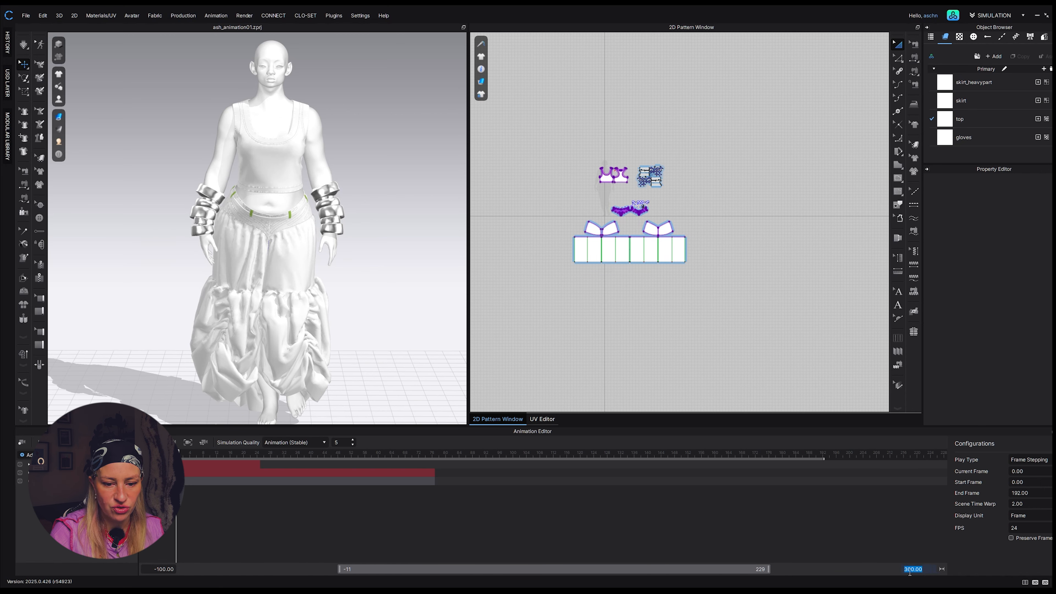
type("600")
key("Return")
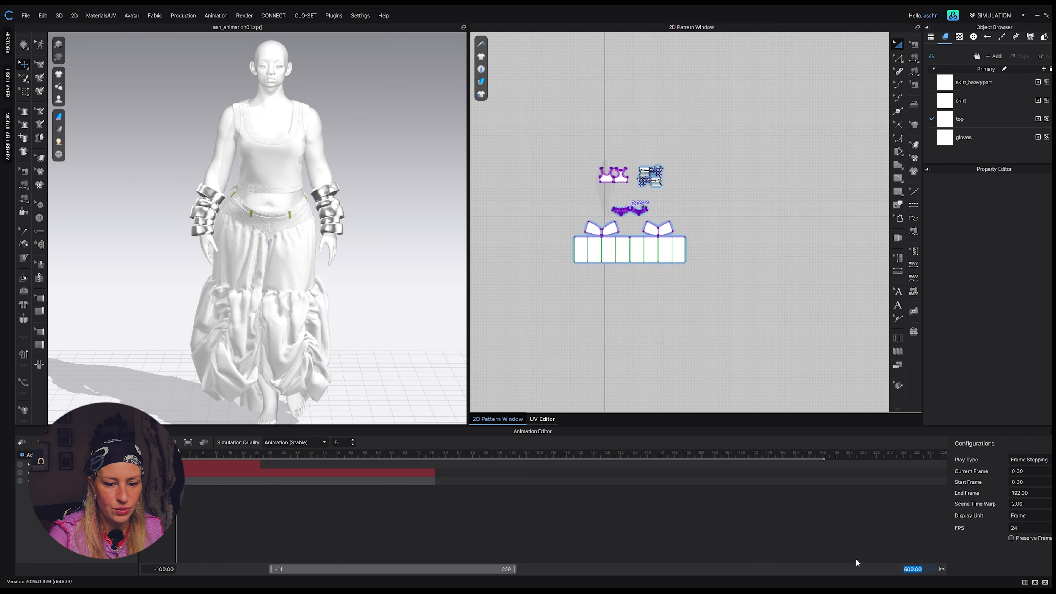
left_click(942, 570)
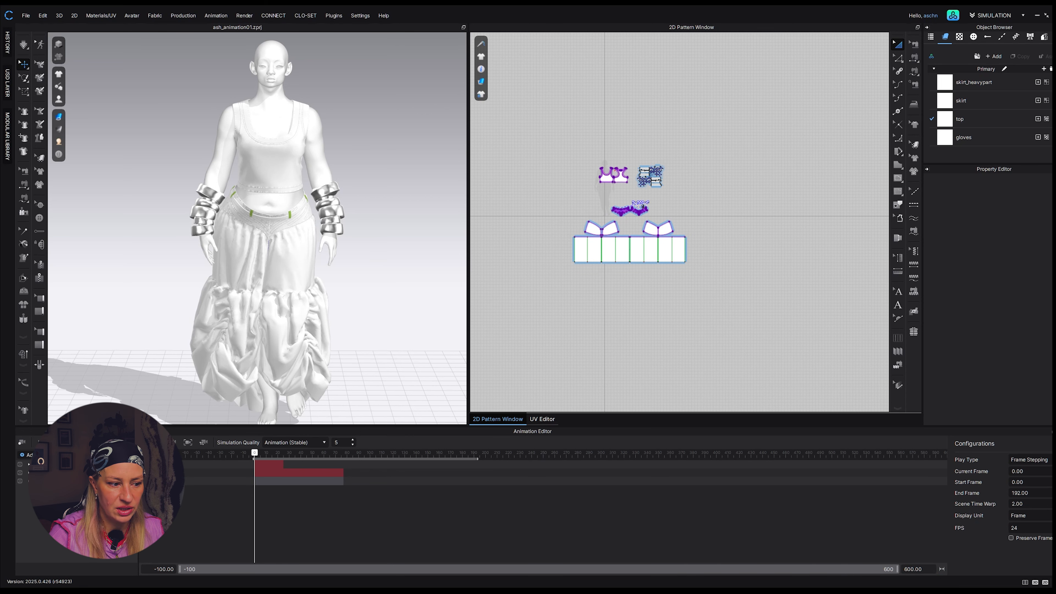
left_click(927, 571)
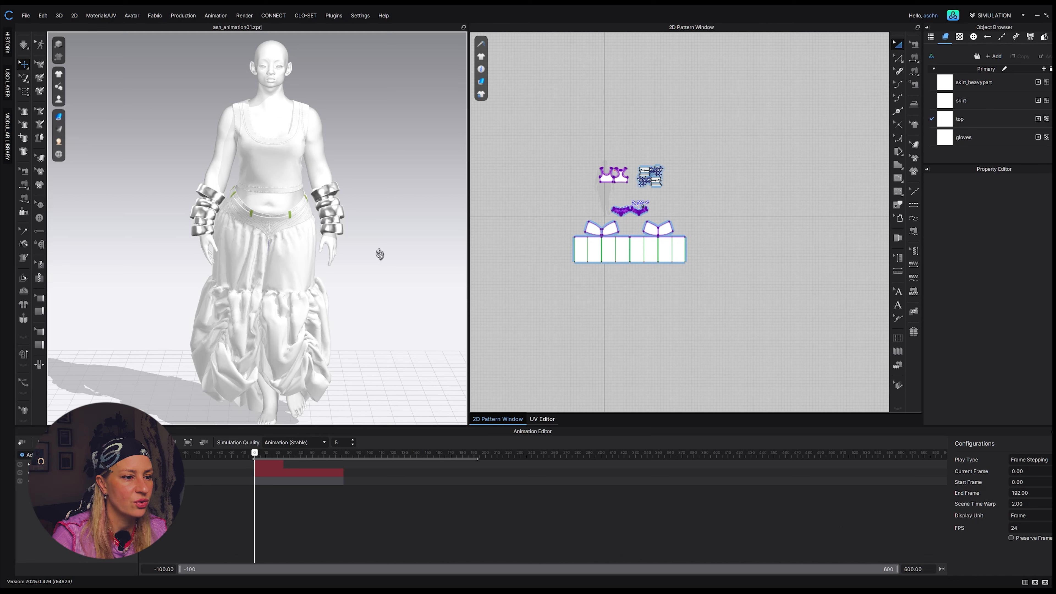
Run the garment simulation briefly at frame 0, stop it, and start it once more
right_click_drag(379, 254, 375, 249)
left_click(25, 47)
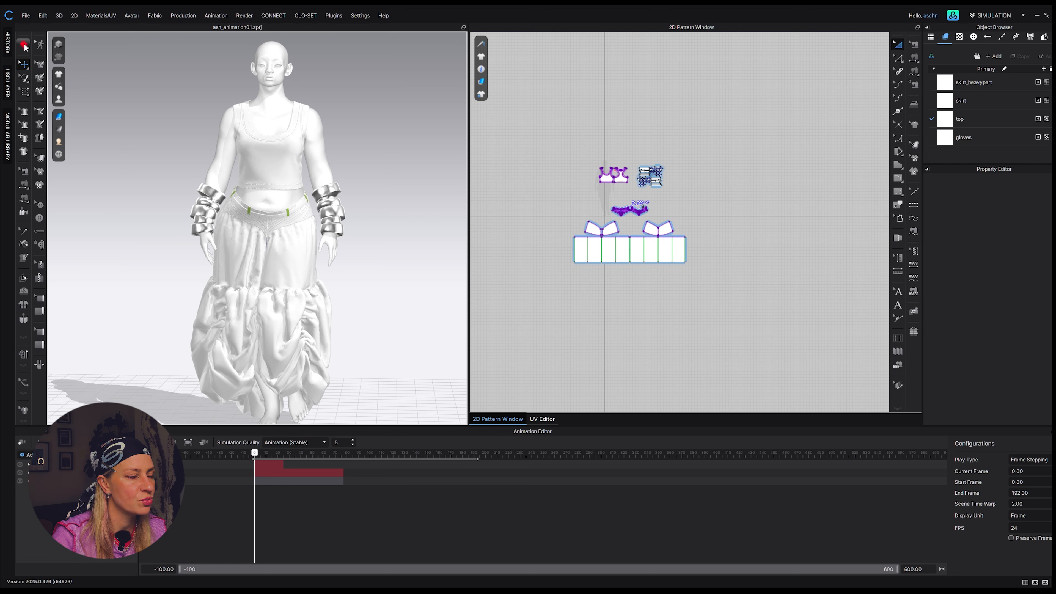
left_click(25, 47)
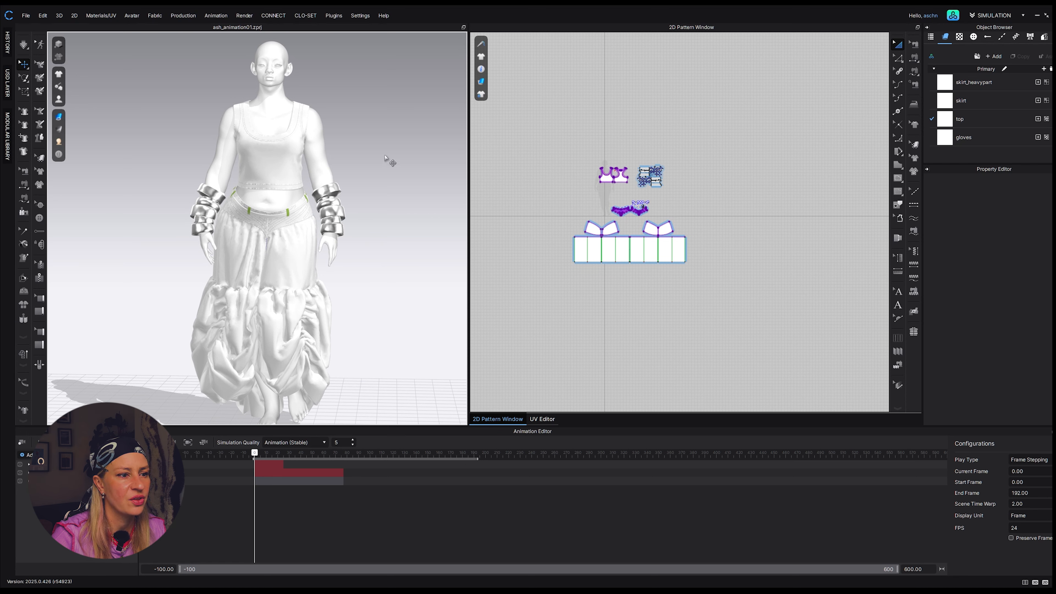
left_click(24, 48)
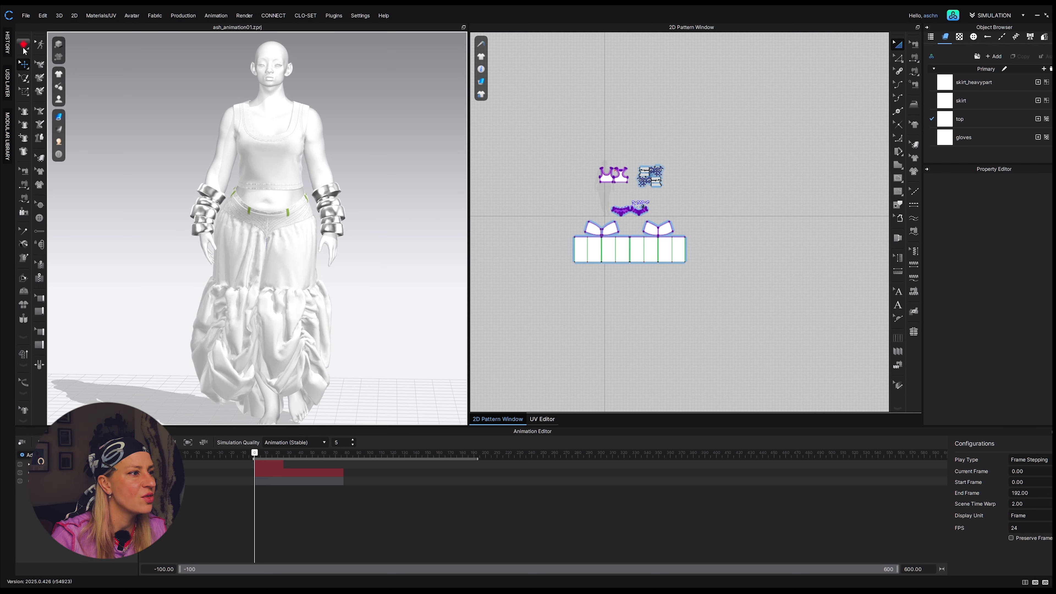
Switch the simulation quality preset to Normal (Default) and back to Animation (Stable)
left_click(23, 47)
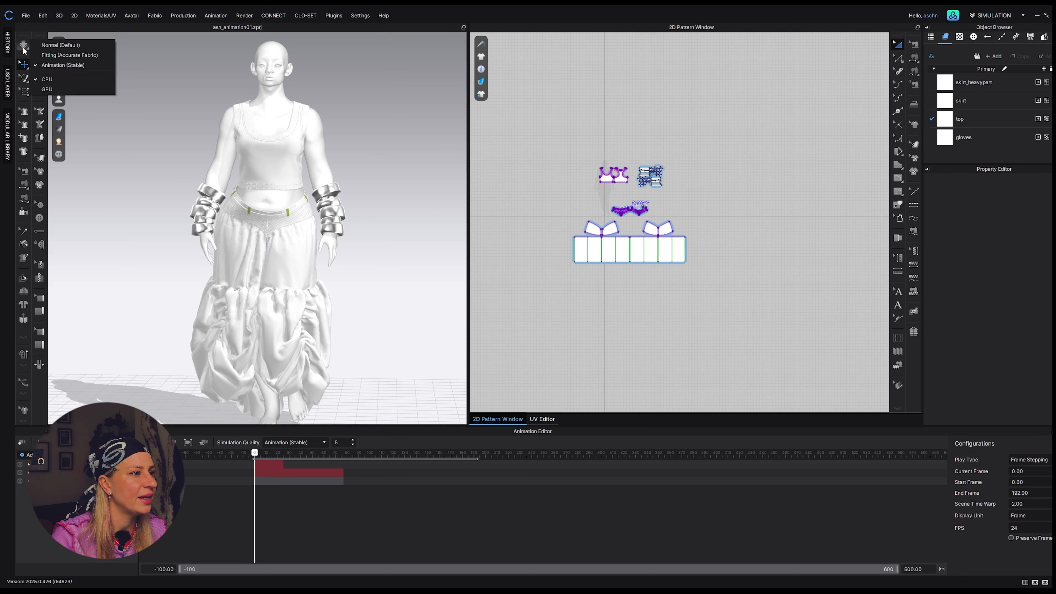
left_click(47, 48)
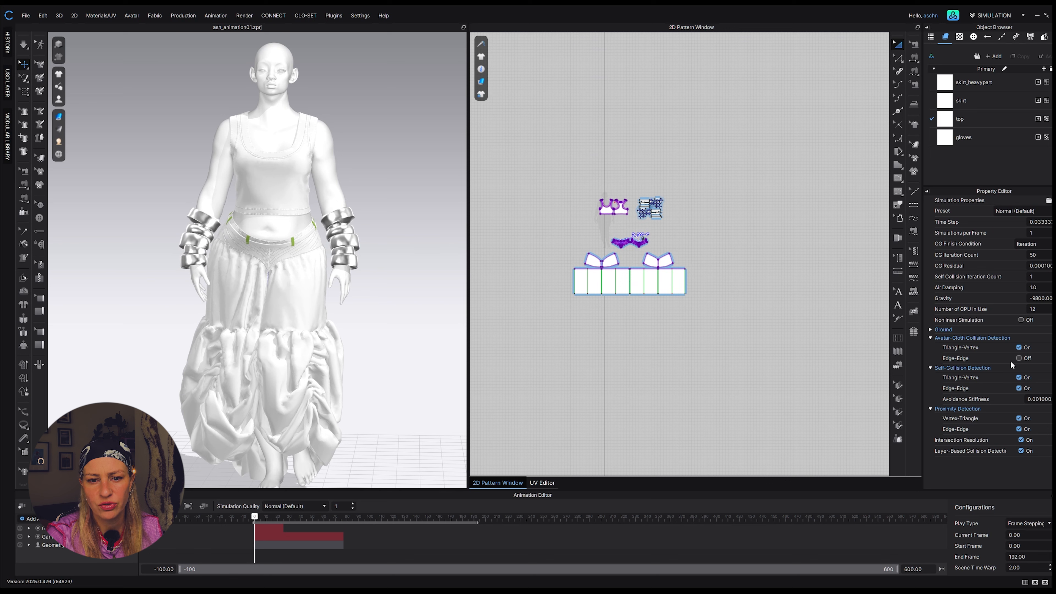
left_click(24, 45)
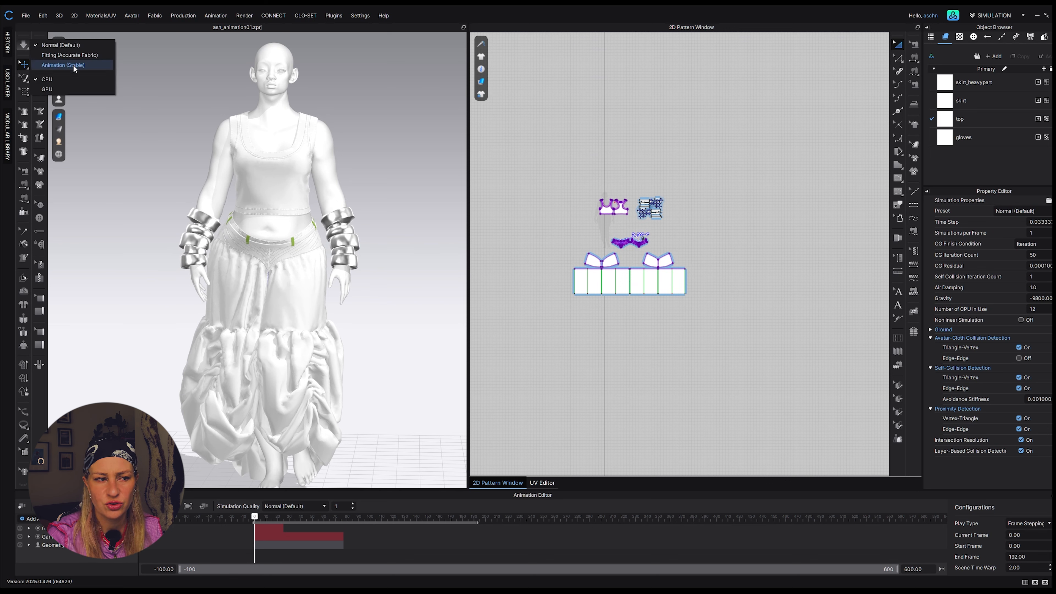
left_click(73, 65)
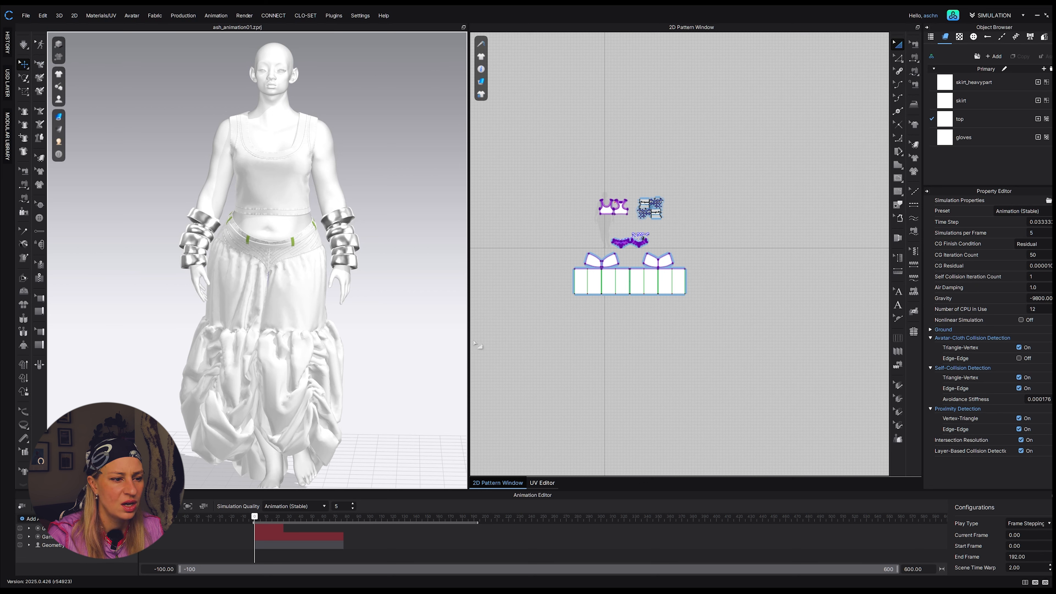
Open the simulation properties and set the gravity to -4000
right_click(414, 301)
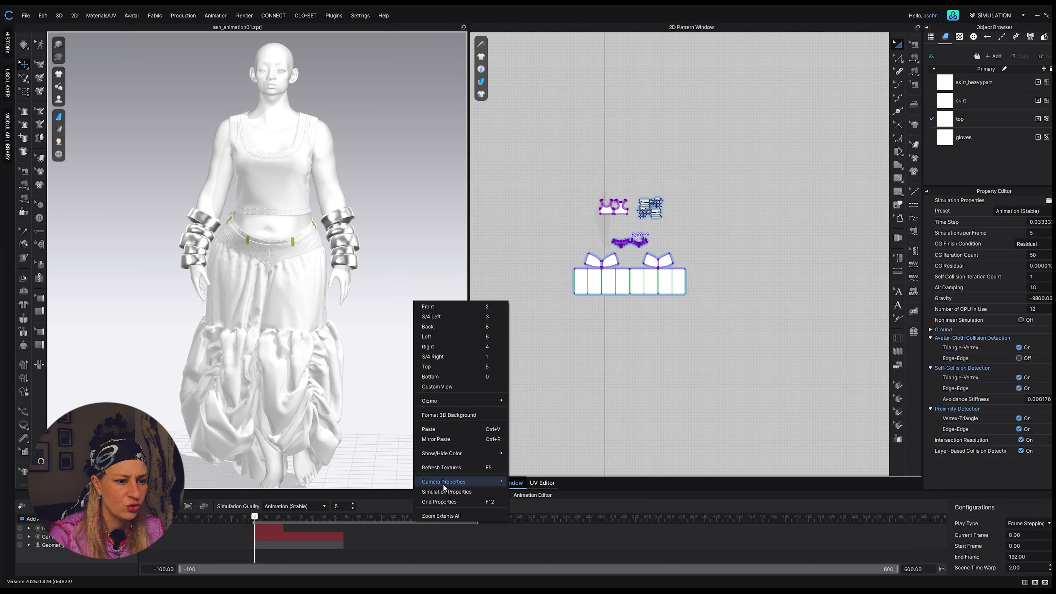
left_click(445, 492)
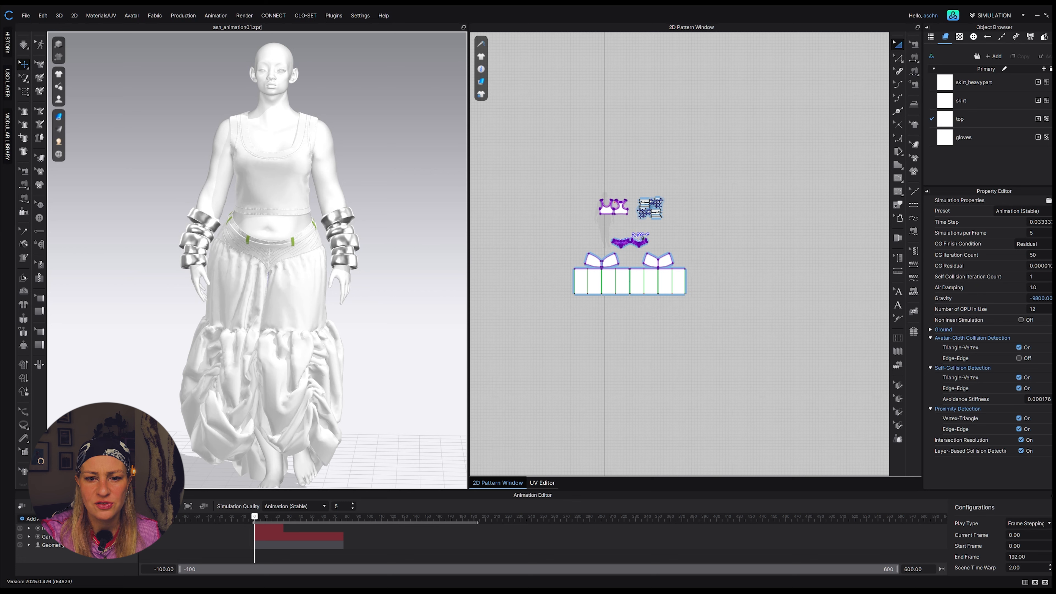
left_click(1040, 298)
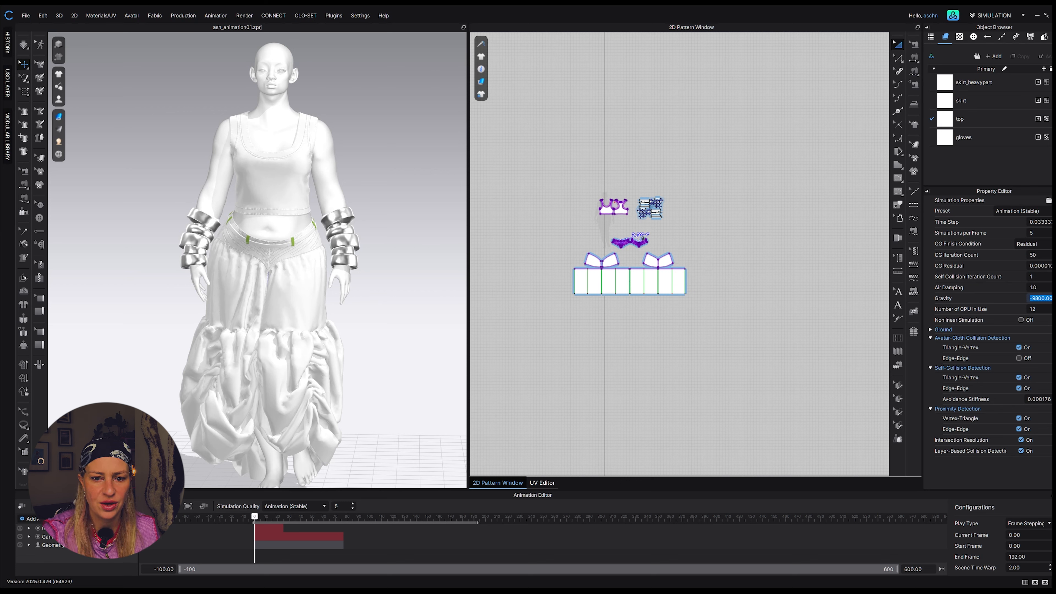
type("-")
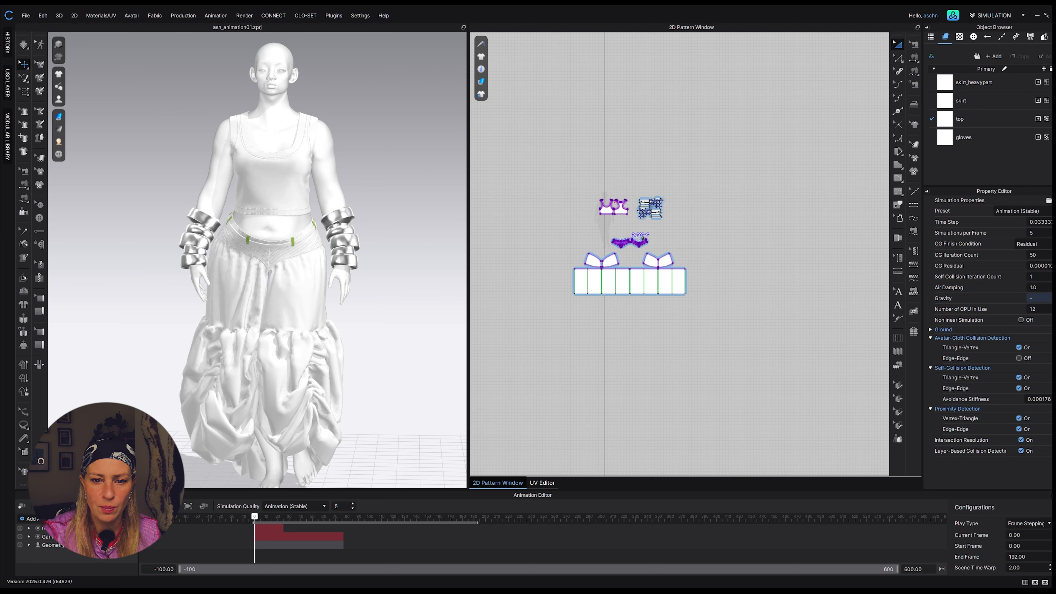
type("4000")
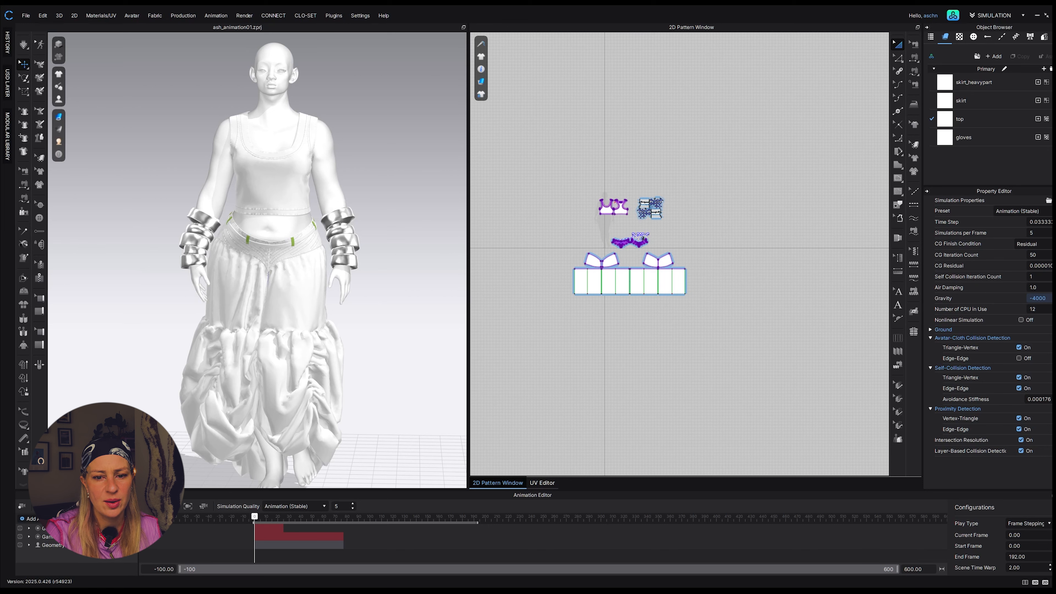
scroll(208, 327, "down", 3)
right_click_drag(208, 327, 300, 328)
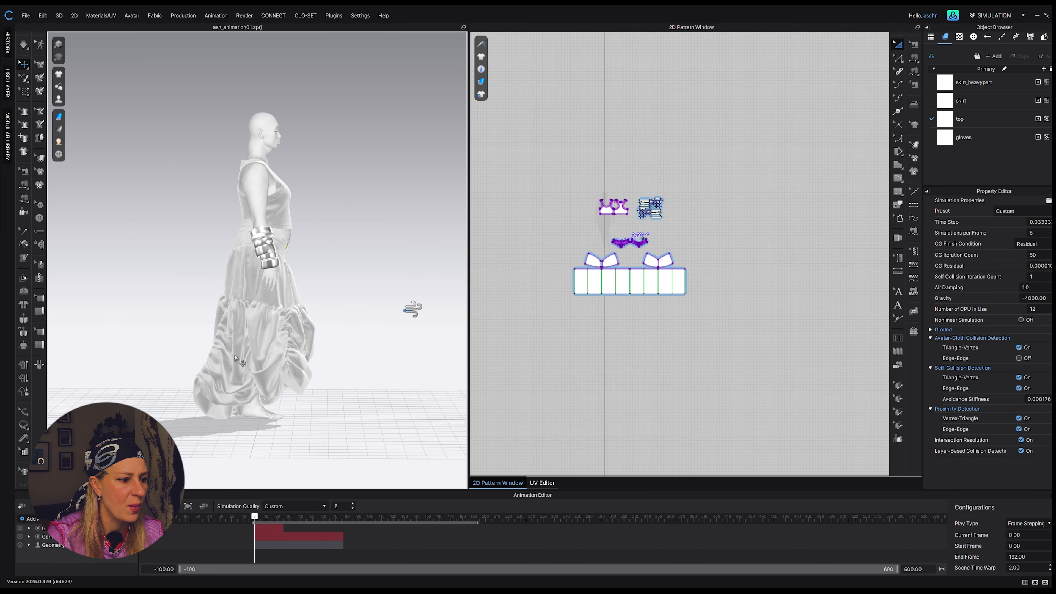
right_click_drag(241, 361, 231, 358)
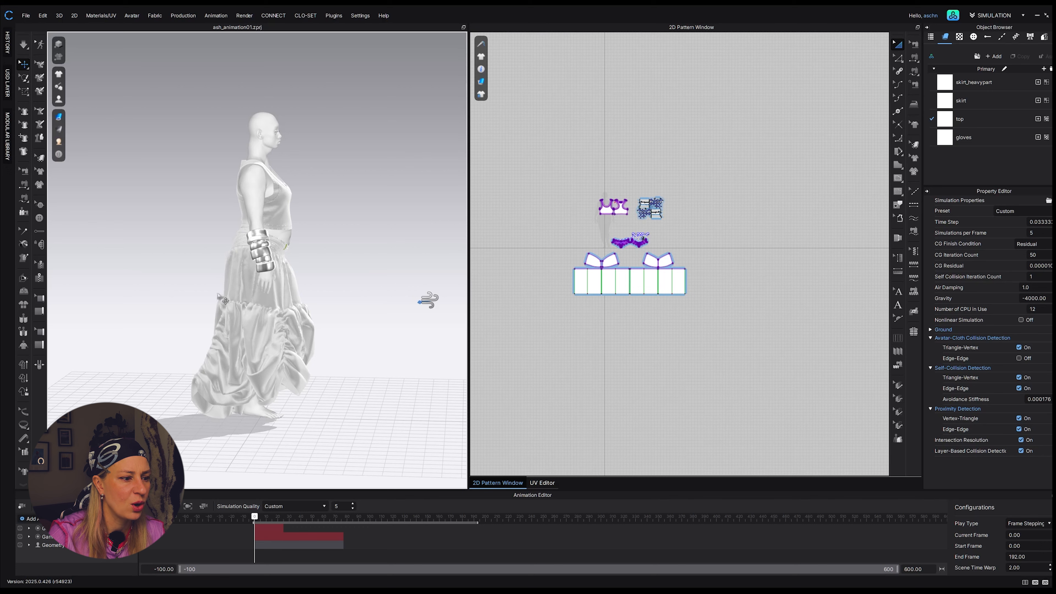
key("2")
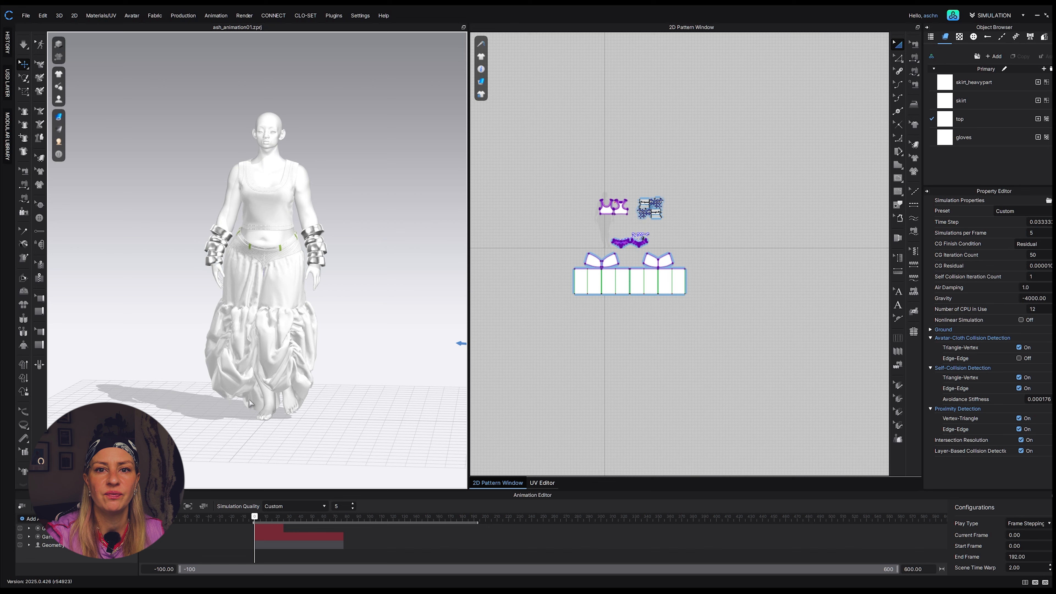
scroll(283, 372, "up", 2)
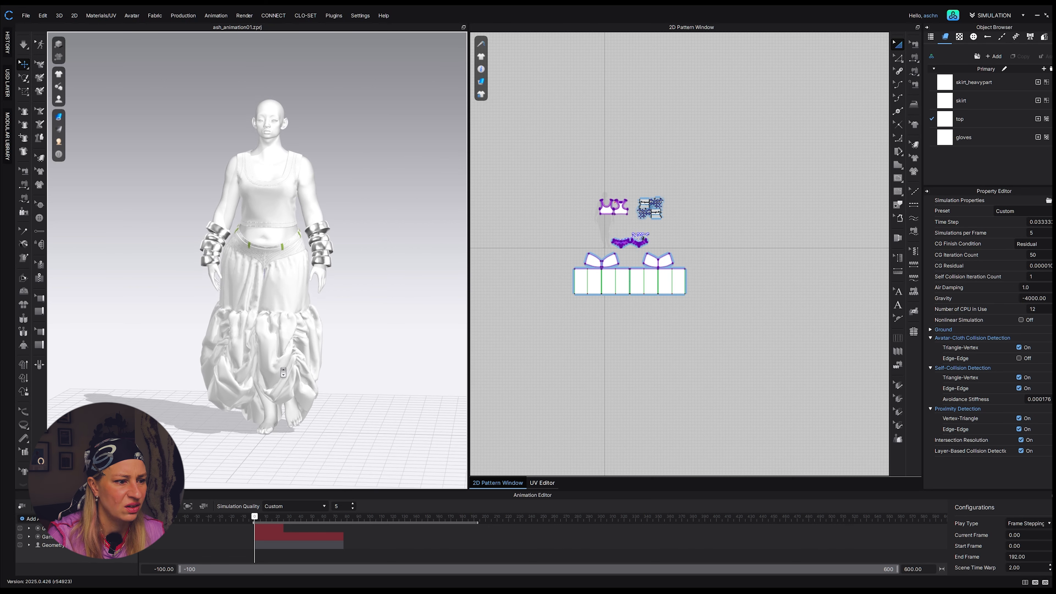
scroll(283, 372, "down", 3)
right_click_drag(441, 333, 388, 354)
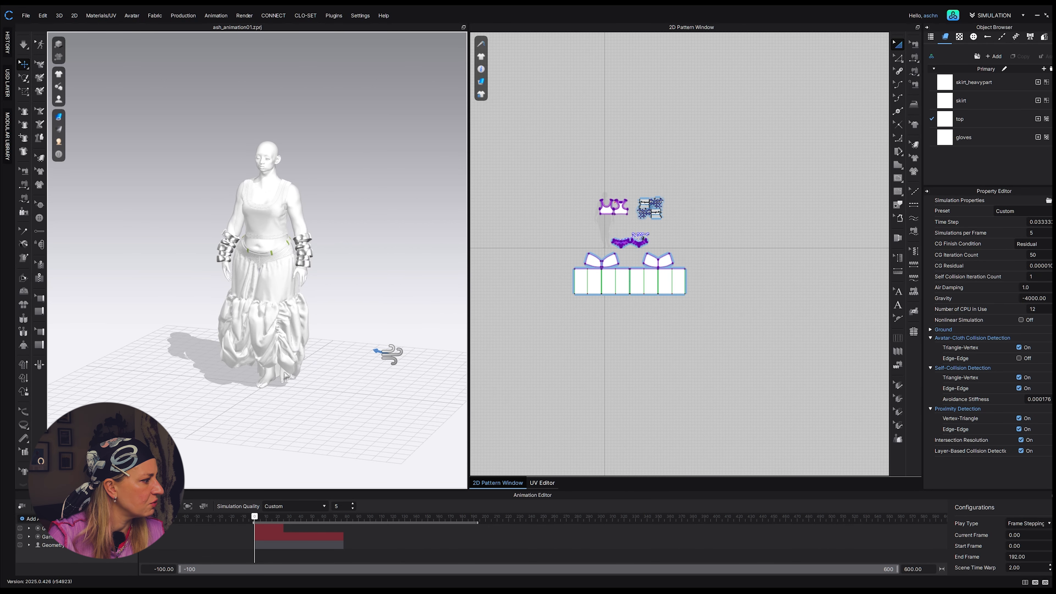
Turn off the ground collision in the simulation properties, and restore the simulation preset to Animation (Stable)
left_click(930, 329)
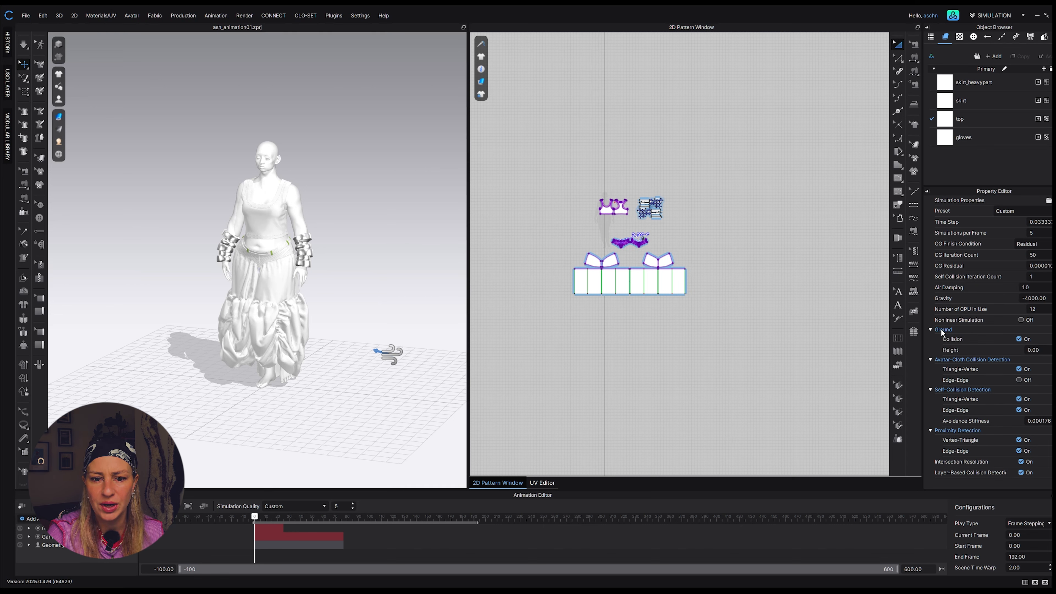
scroll(286, 374, "up", 5)
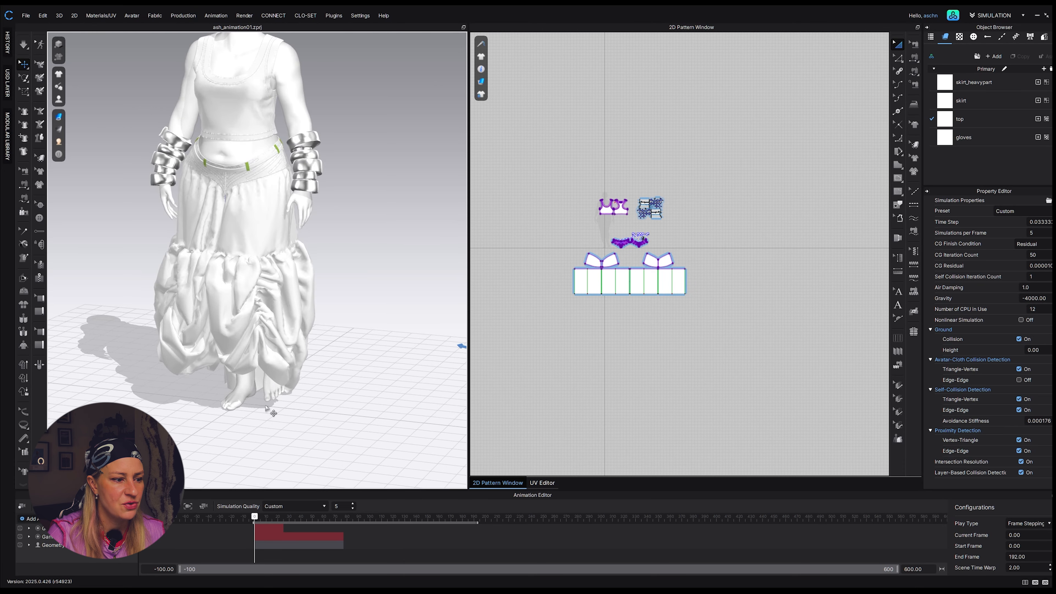
right_click_drag(266, 407, 199, 420)
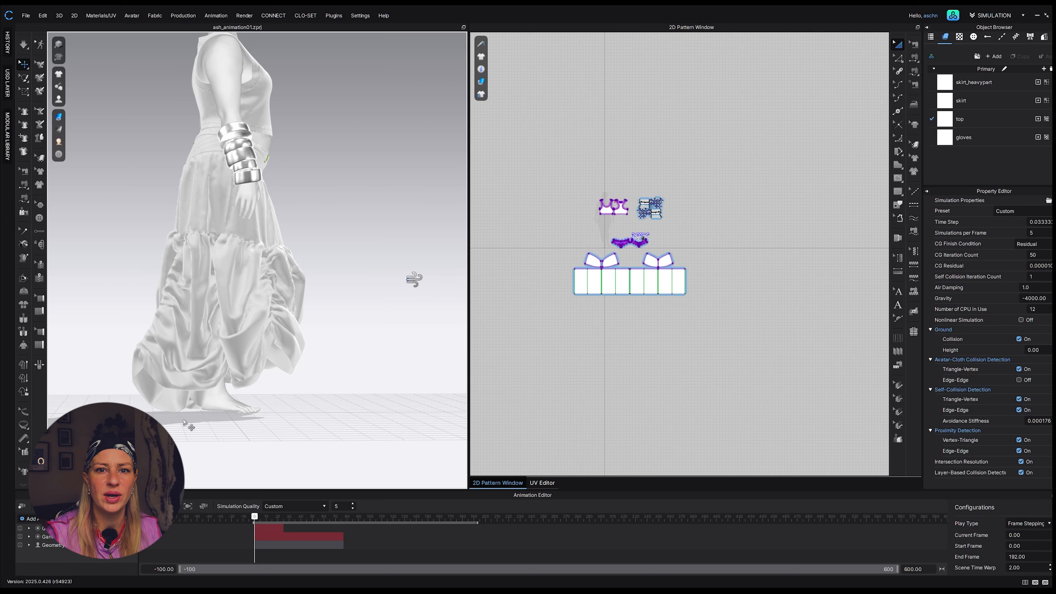
left_click(1019, 339)
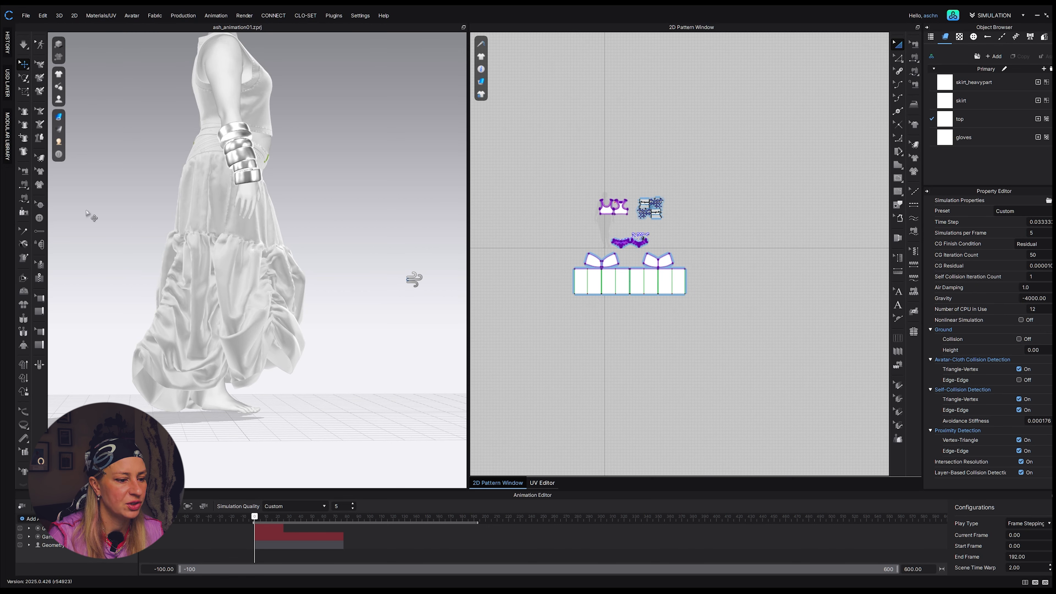
left_click(28, 47)
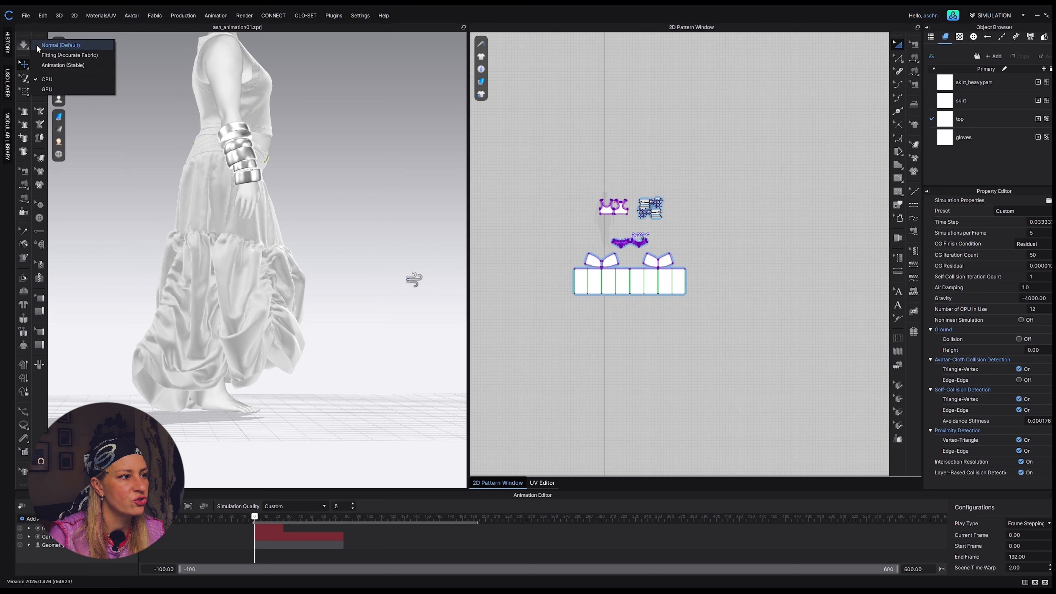
left_click(57, 65)
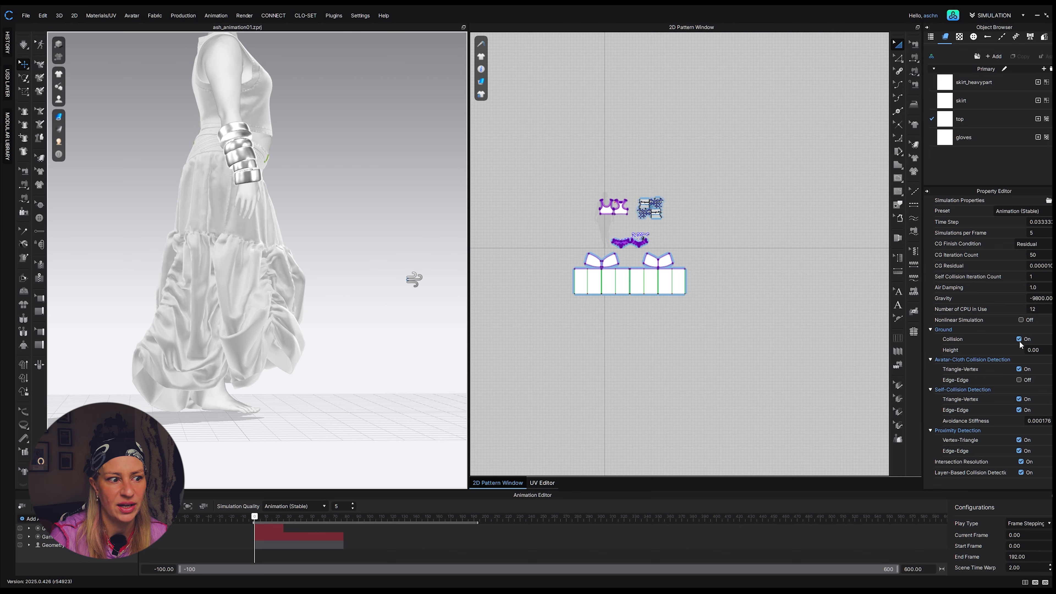
scroll(363, 408, "down", 4)
scroll(363, 408, "up", 3)
right_click_drag(363, 408, 278, 415)
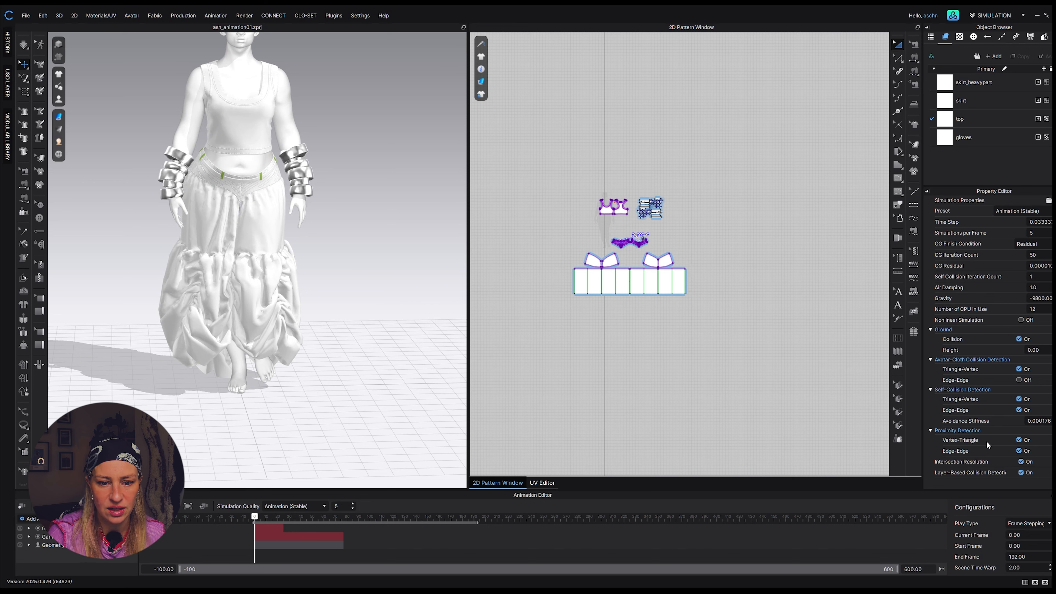
scroll(295, 406, "down", 3)
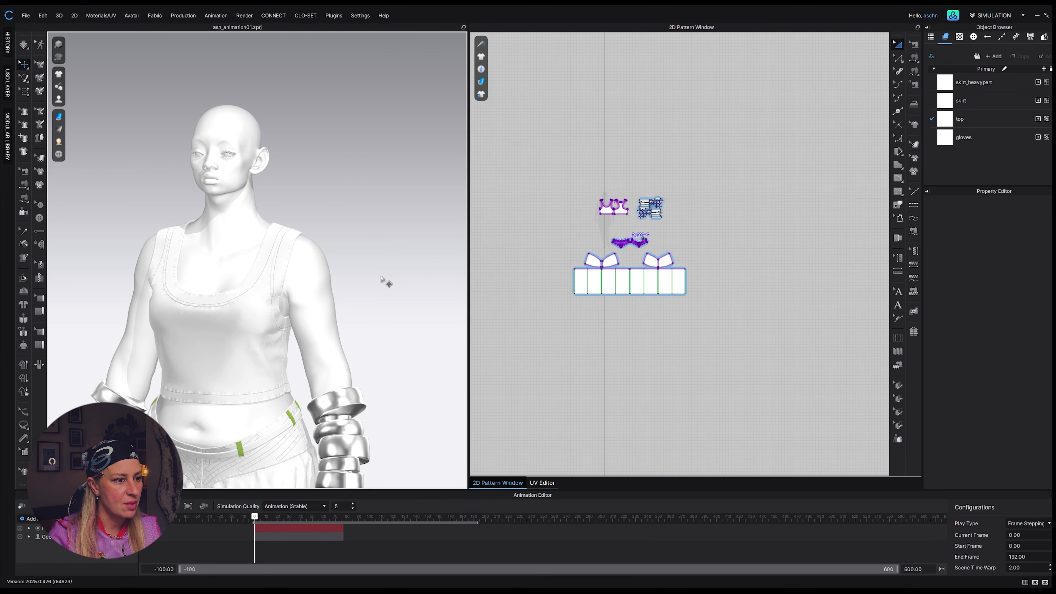
scroll(383, 282, "down", 2)
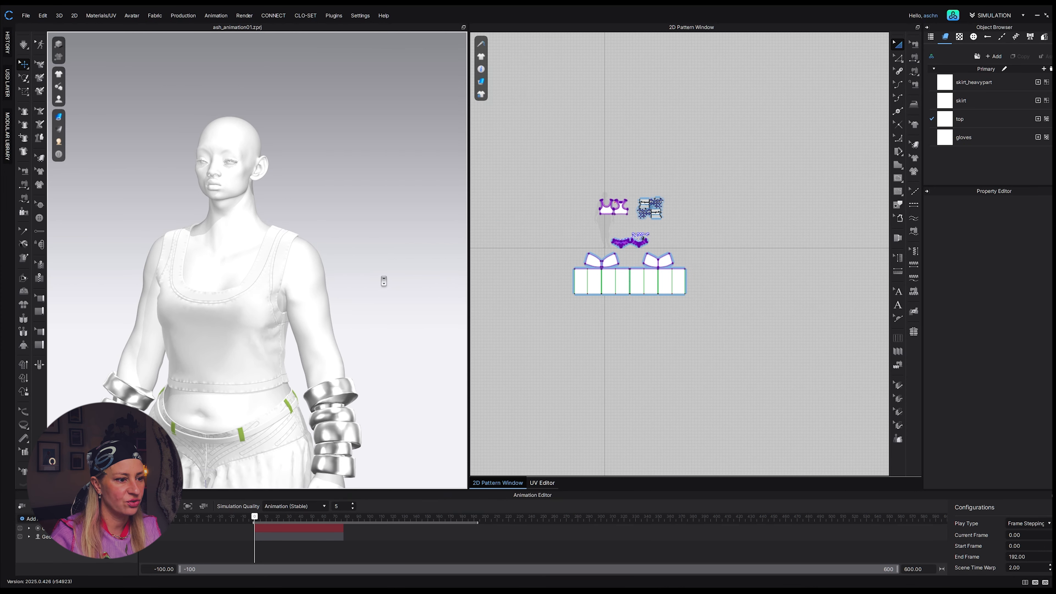
scroll(383, 281, "down", 2)
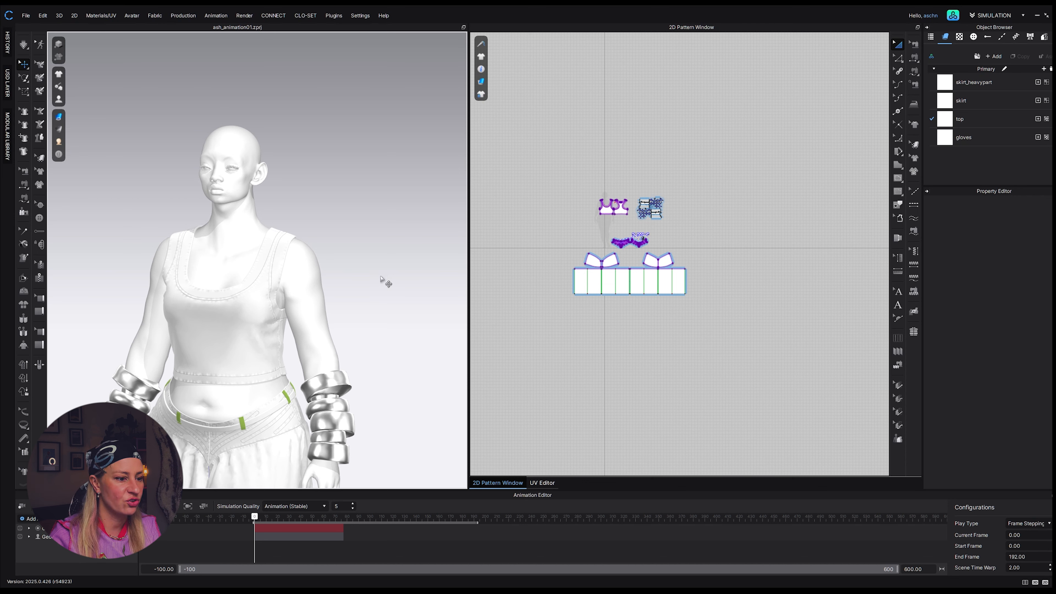
scroll(384, 281, "down", 3)
right_click_drag(386, 347, 356, 352)
scroll(339, 316, "up", 5)
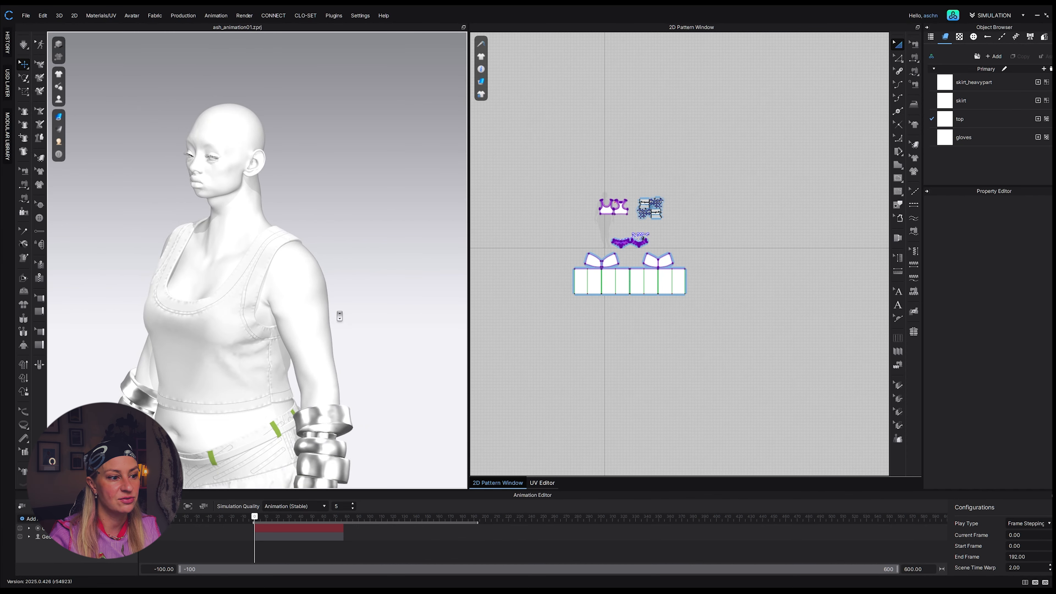
scroll(339, 317, "up", 4)
scroll(340, 316, "down", 4)
right_click_drag(341, 309, 359, 309)
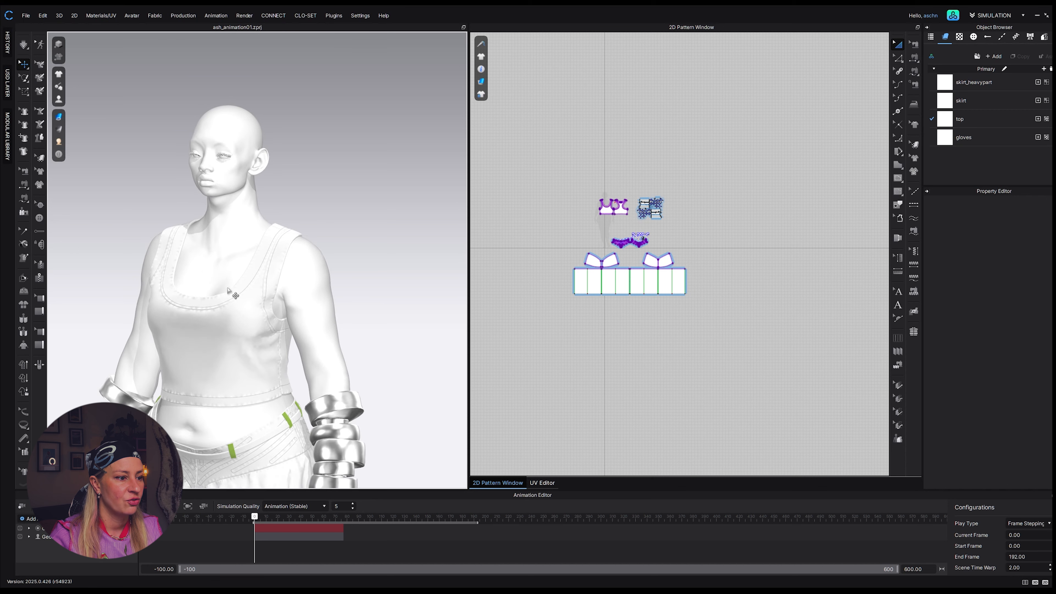
Strengthen all glove patterns and run the simulation briefly to test them
left_click(235, 293)
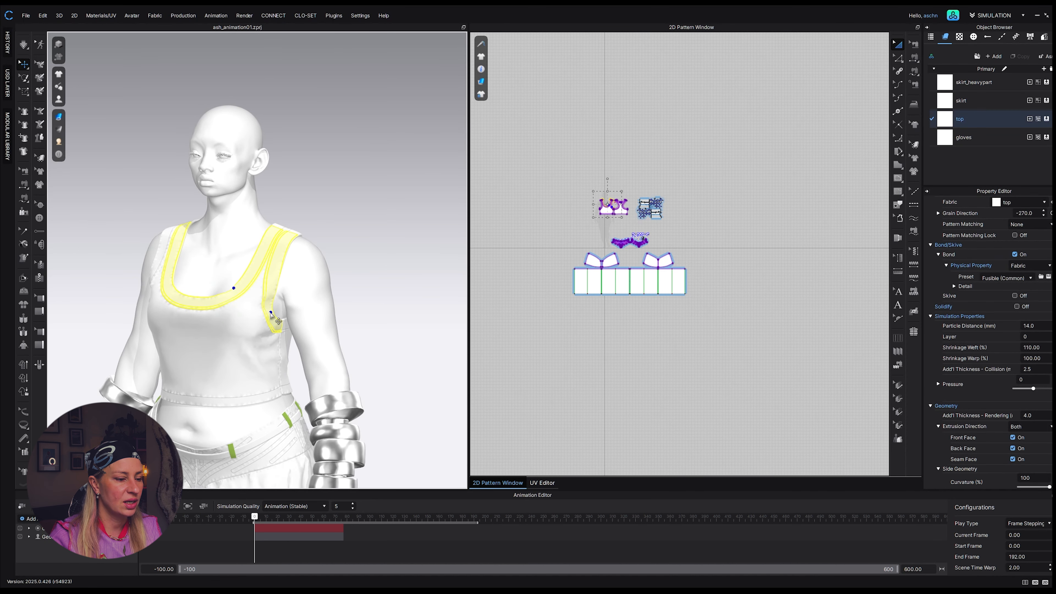
scroll(276, 320, "down", 3)
scroll(637, 145, "up", 4)
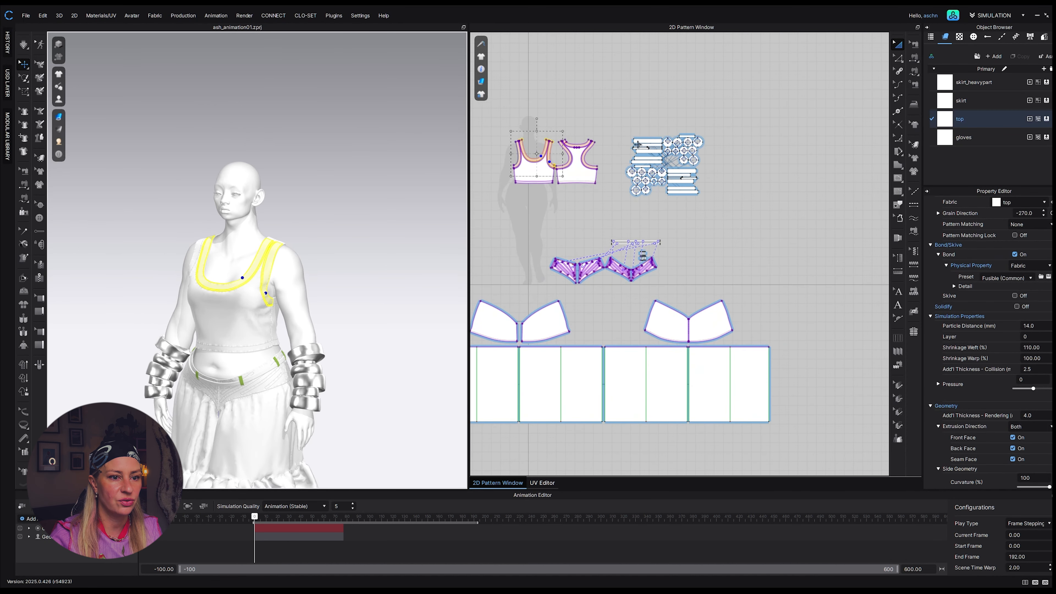
left_click(637, 145)
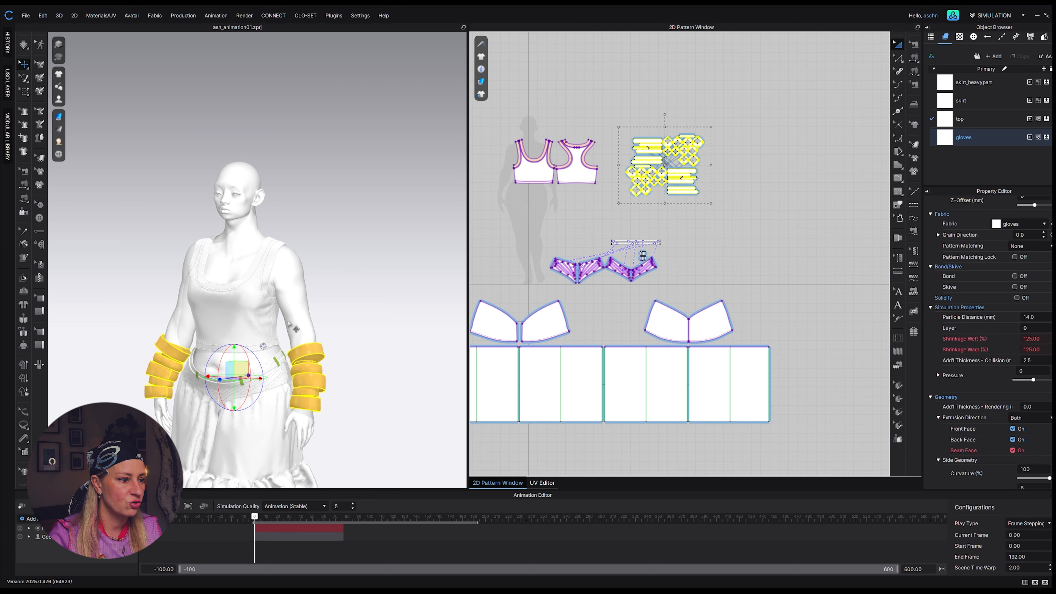
key("space")
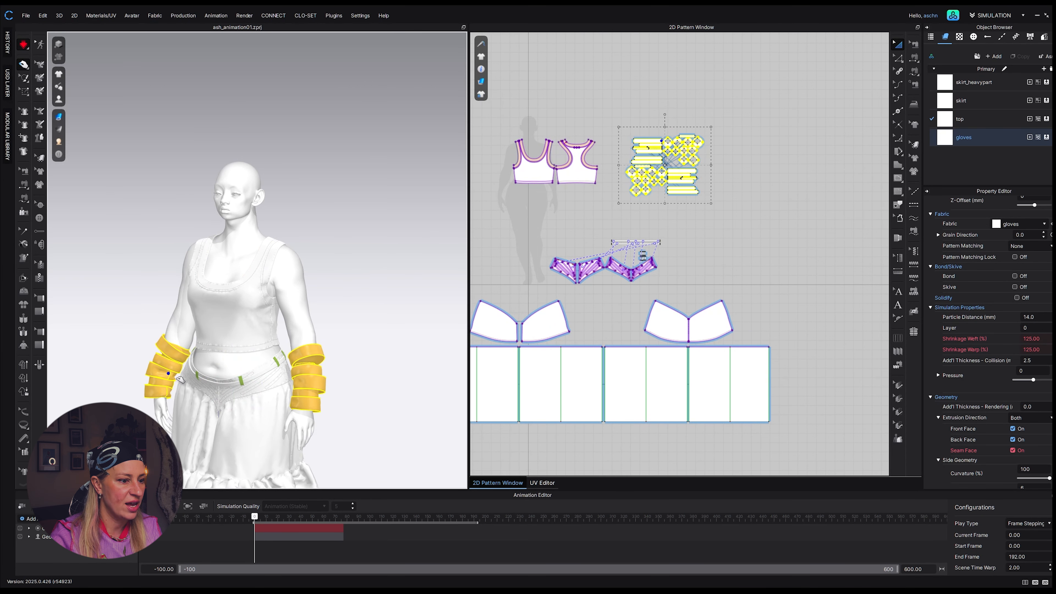
key("space")
Test the skirt yoke patterns strengthened in a brief simulation, and undo the strengthening on the yoke and gloves
scroll(252, 425, "down", 3)
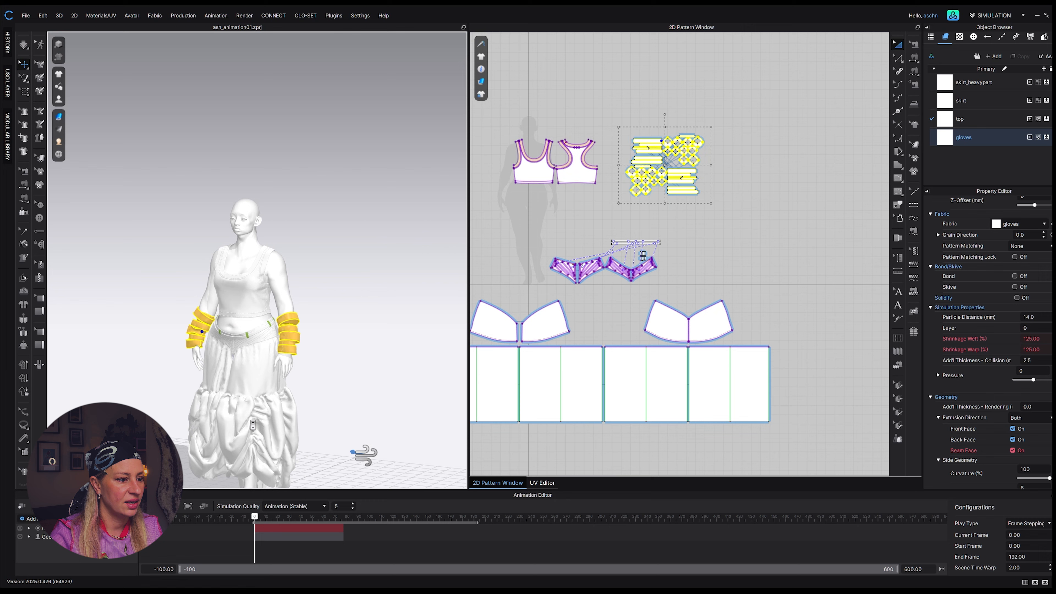
scroll(245, 283, "up", 5)
left_click(251, 274)
scroll(209, 272, "up", 3)
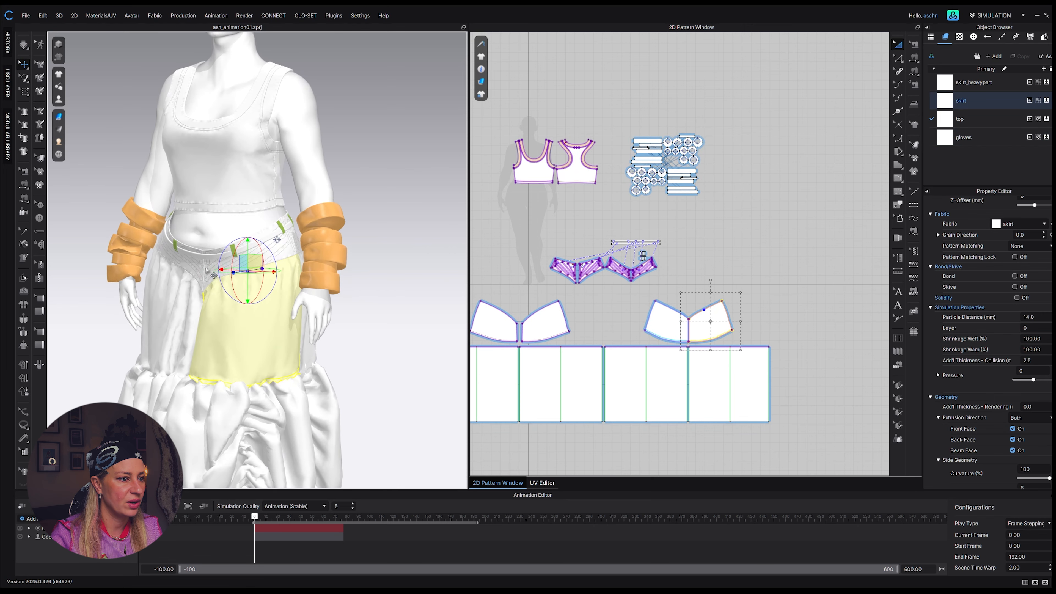
left_click(191, 275)
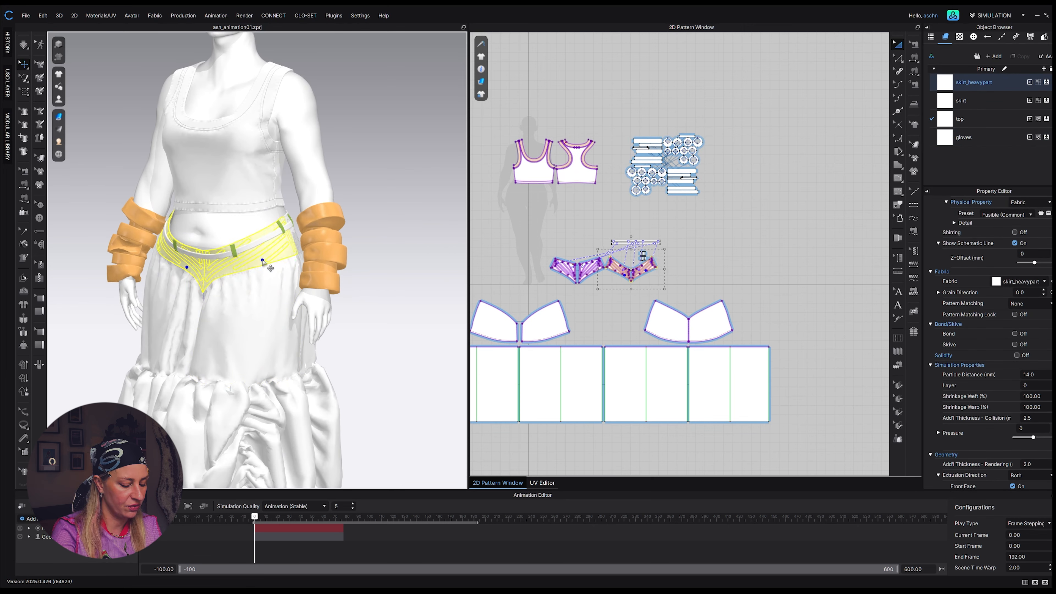
key("space")
right_click_drag(263, 261, 296, 259)
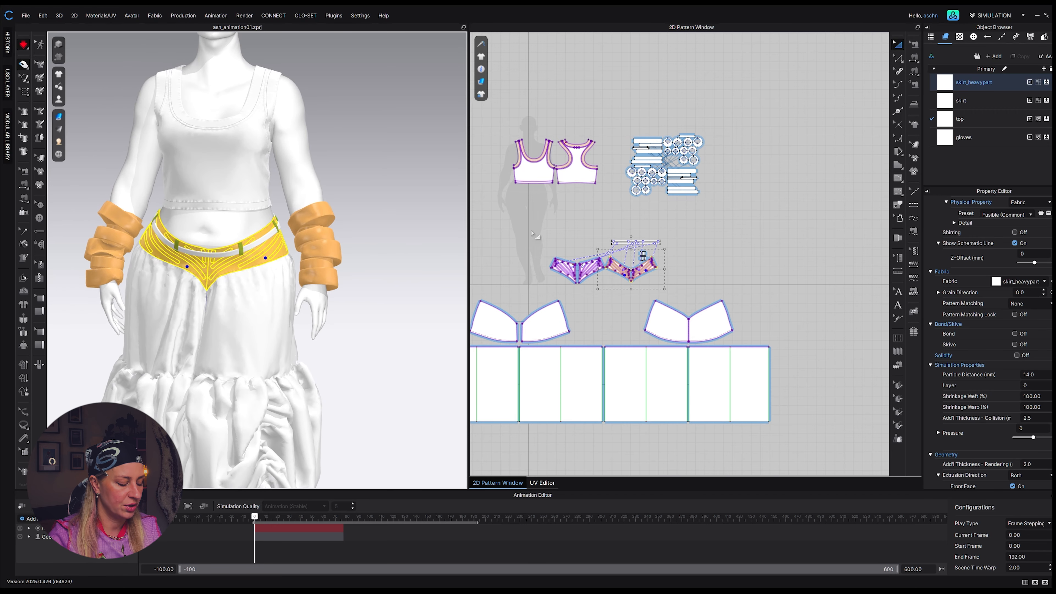
key("space")
key("ctrl+z")
key("ctrl+z")
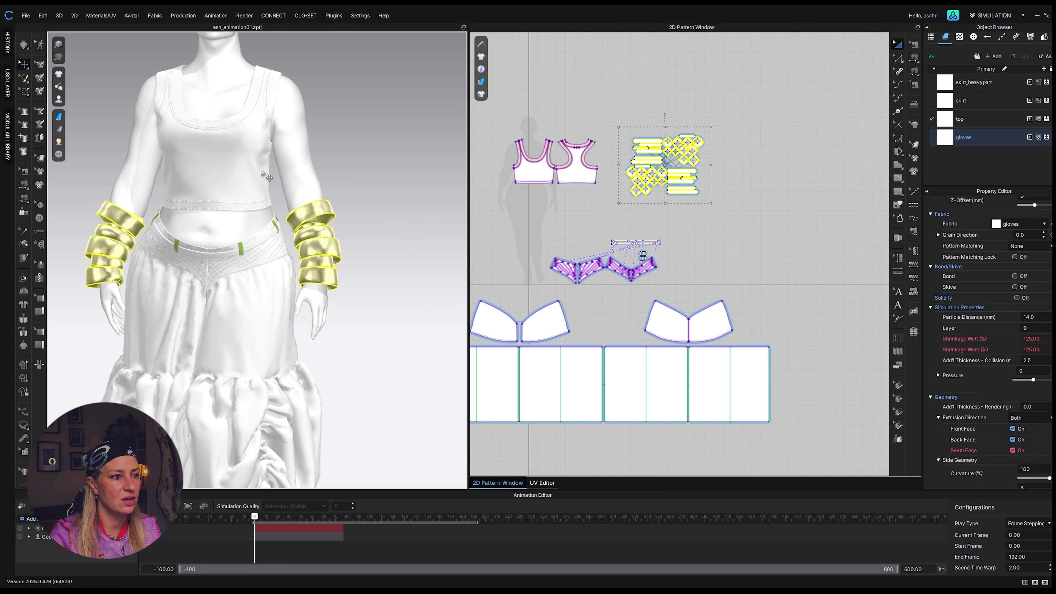
Locate the Strengthen command for the top's neckline and armhole trims without applying it
scroll(249, 181, "down", 3)
left_click(245, 181)
right_click_drag(245, 180, 286, 154)
right_click(285, 154)
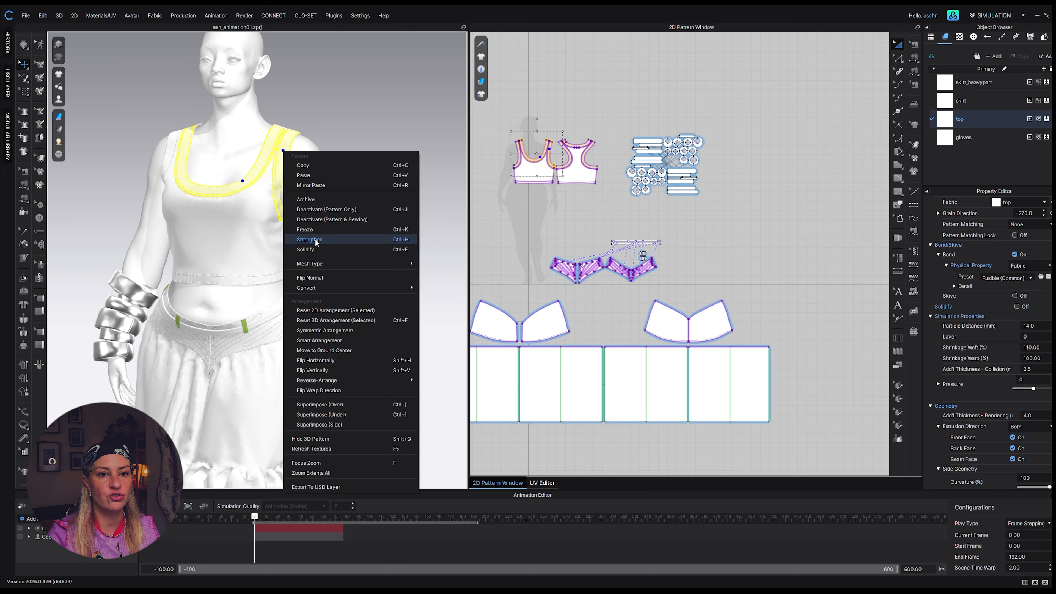
left_click(395, 243)
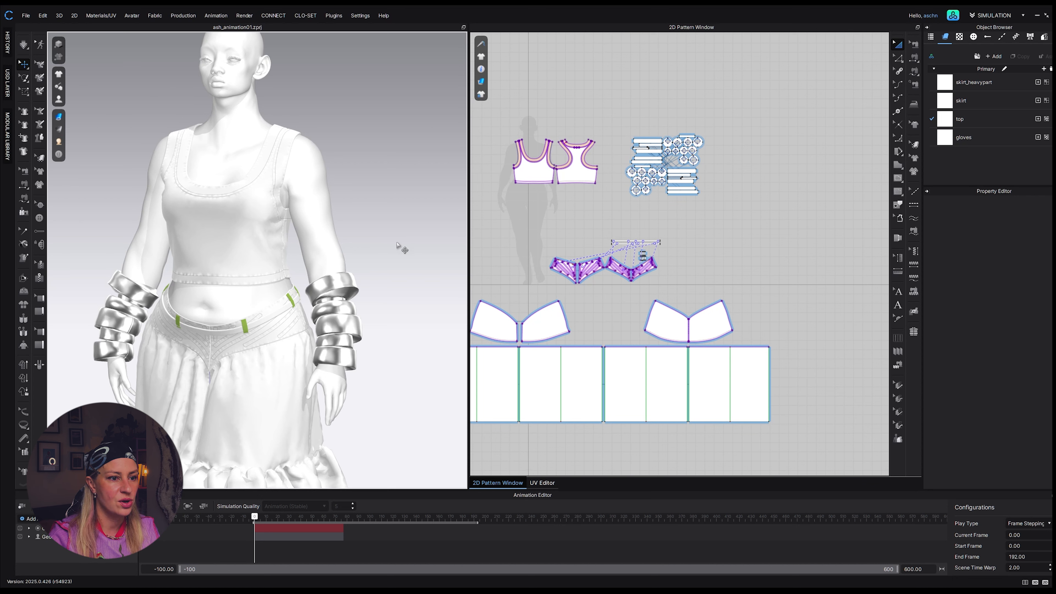
Examine the taped edges of the skirt yoke patterns in the 2D pattern layout
scroll(614, 292, "up", 5)
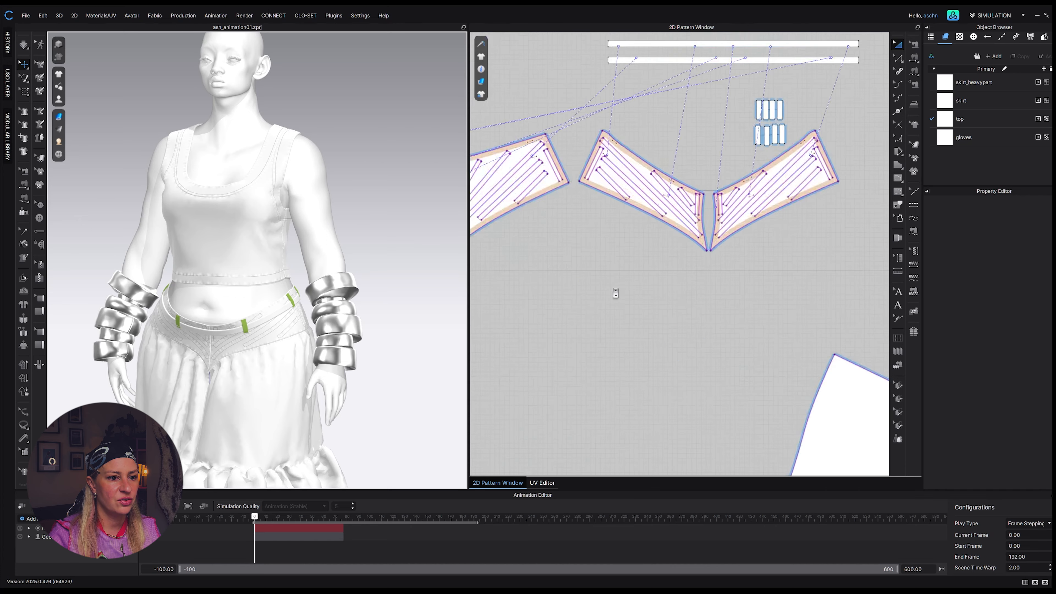
scroll(603, 333, "down", 1)
scroll(589, 358, "up", 2)
scroll(584, 358, "down", 2)
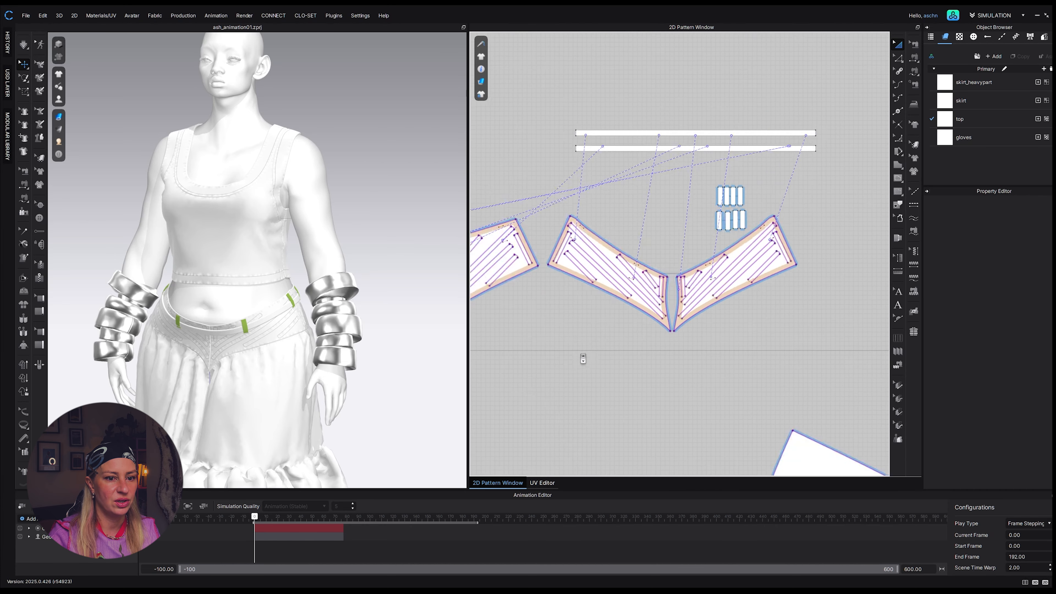
scroll(681, 327, "up", 3)
middle_click_drag(744, 331, 605, 392)
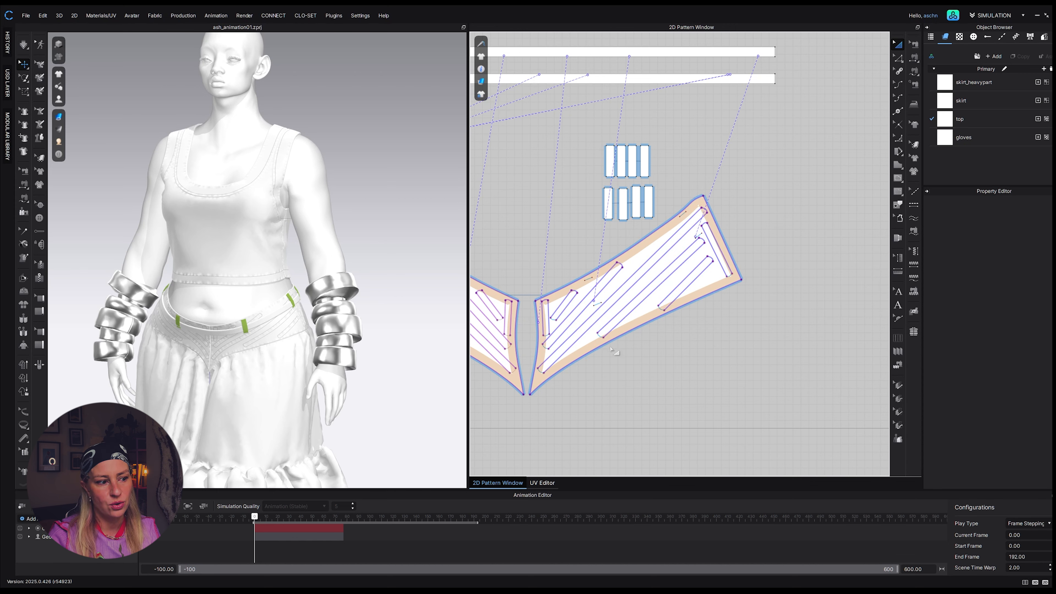
scroll(624, 364, "up", 1)
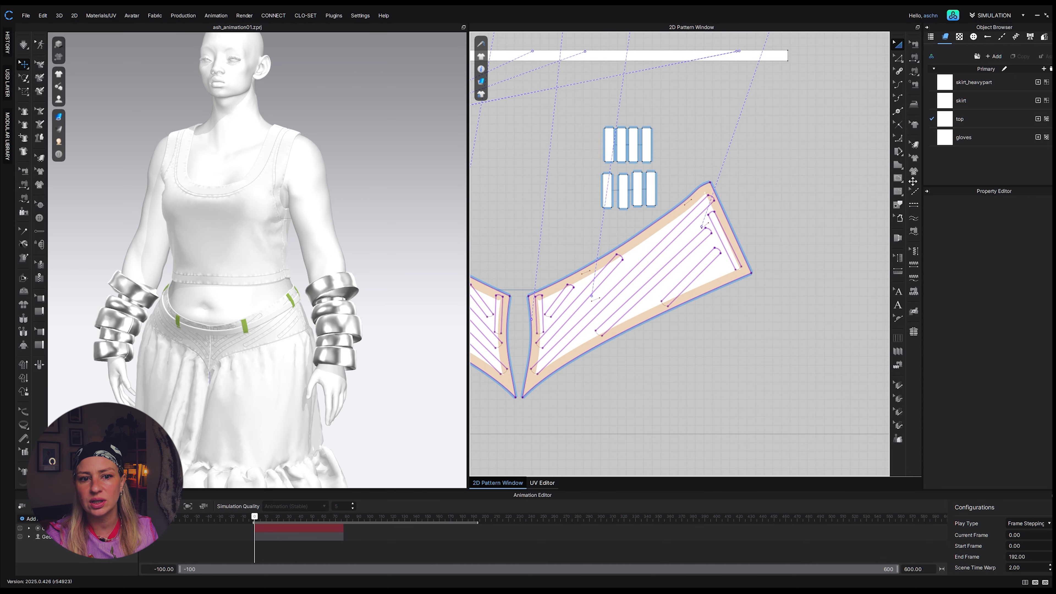
Apply seam taping to the upper edge of the front skirt panels where they meet the yoke
left_click(913, 128)
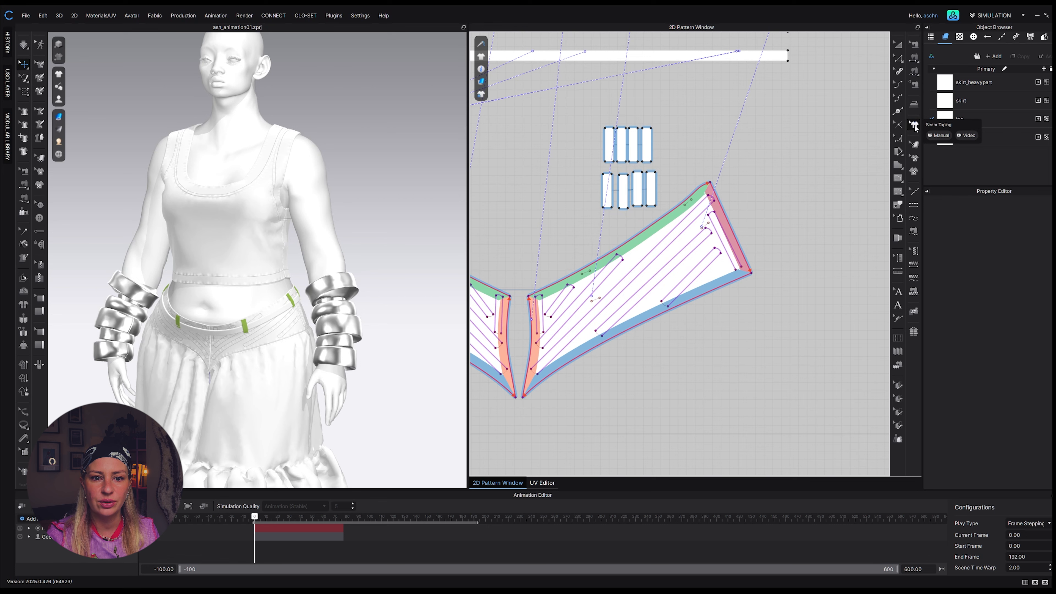
scroll(734, 220, "down", 5)
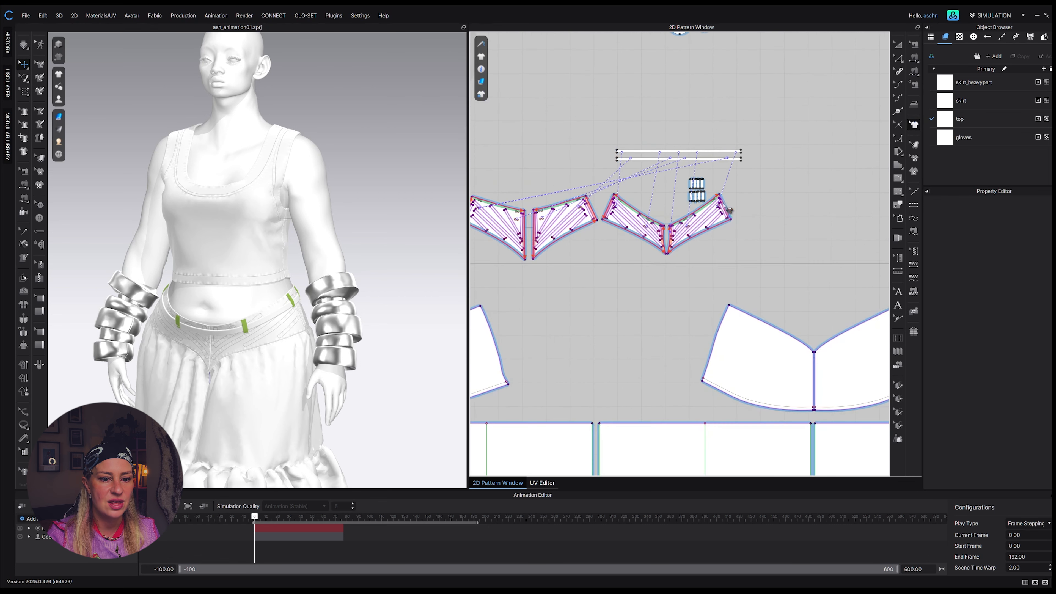
scroll(759, 300, "up", 5)
left_click(758, 252)
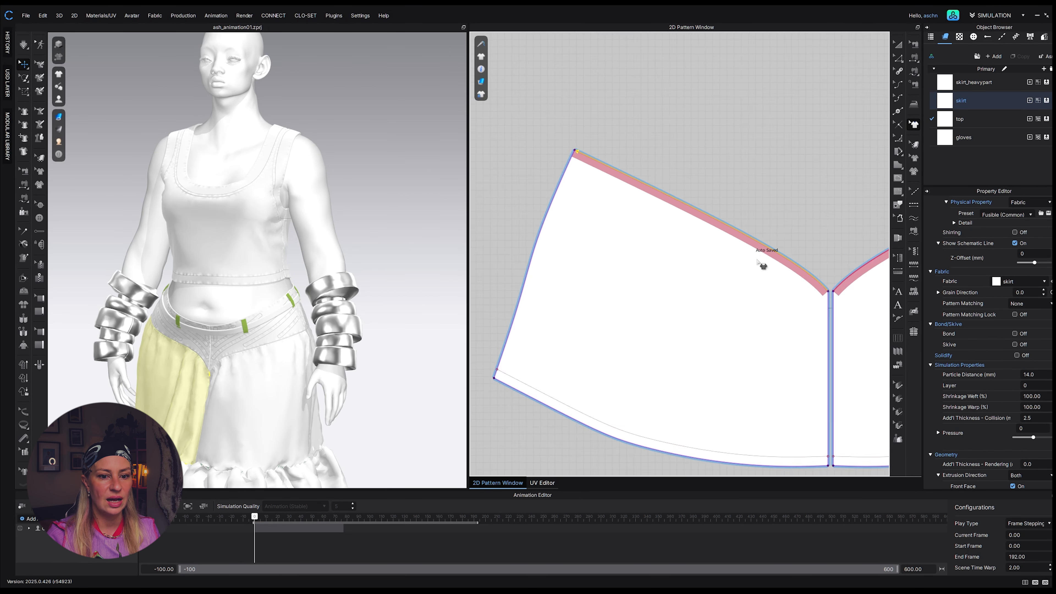
scroll(761, 264, "up", 5)
scroll(761, 266, "down", 5)
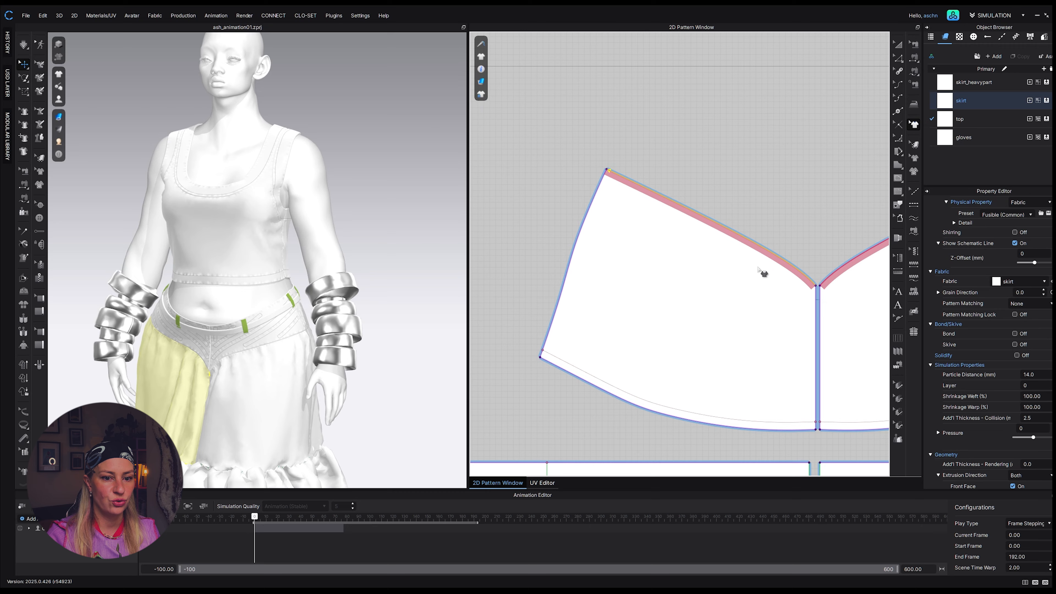
middle_click_drag(753, 275, 409, 319)
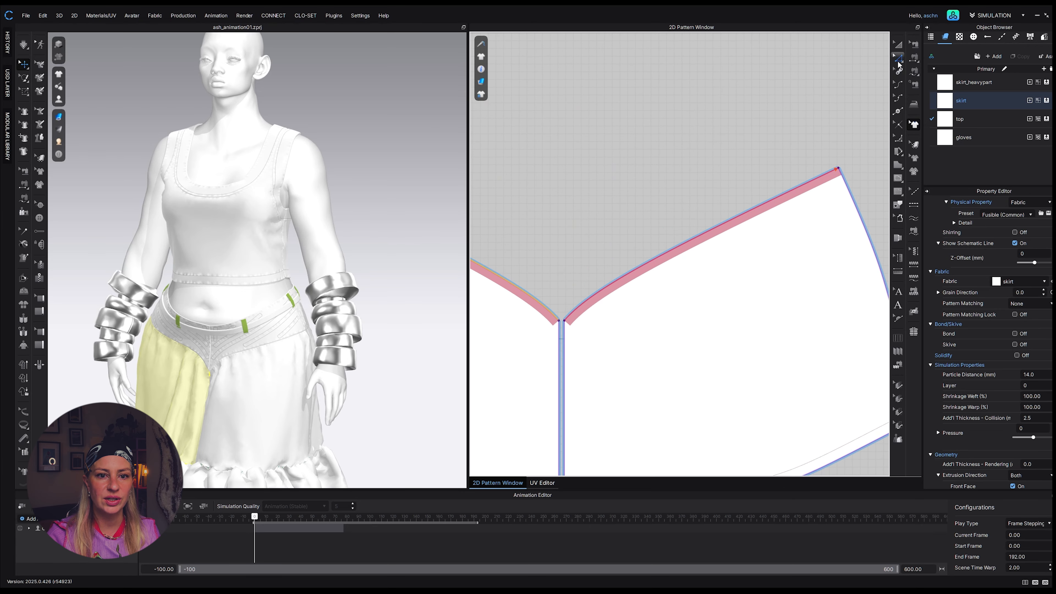
Select the taped upper edge of the front skirt panel, toggle its seam taping off and on, and set the tape width to 20 mm
left_click(898, 60)
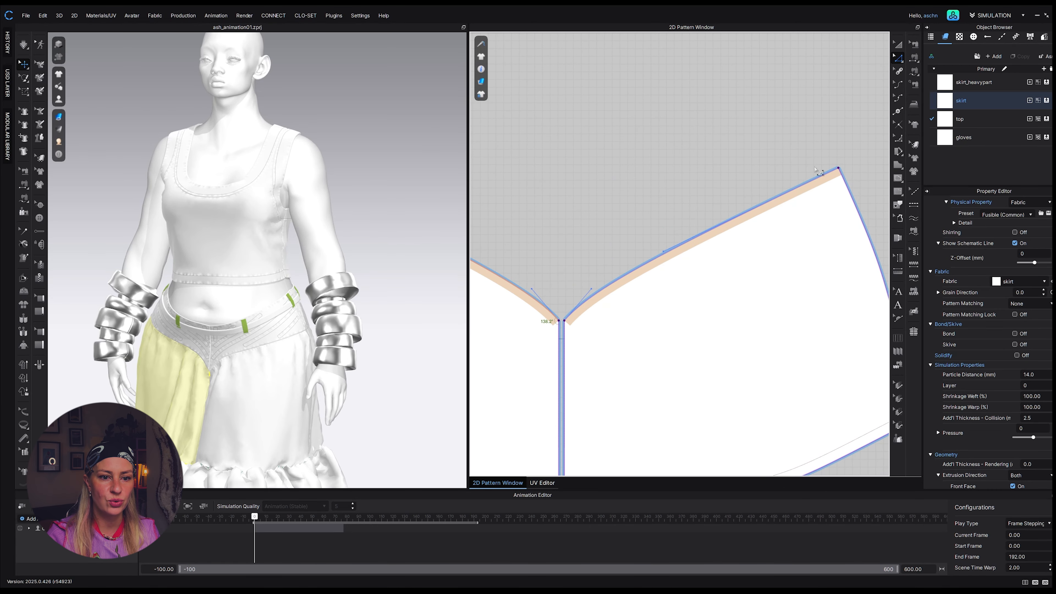
left_click(784, 195)
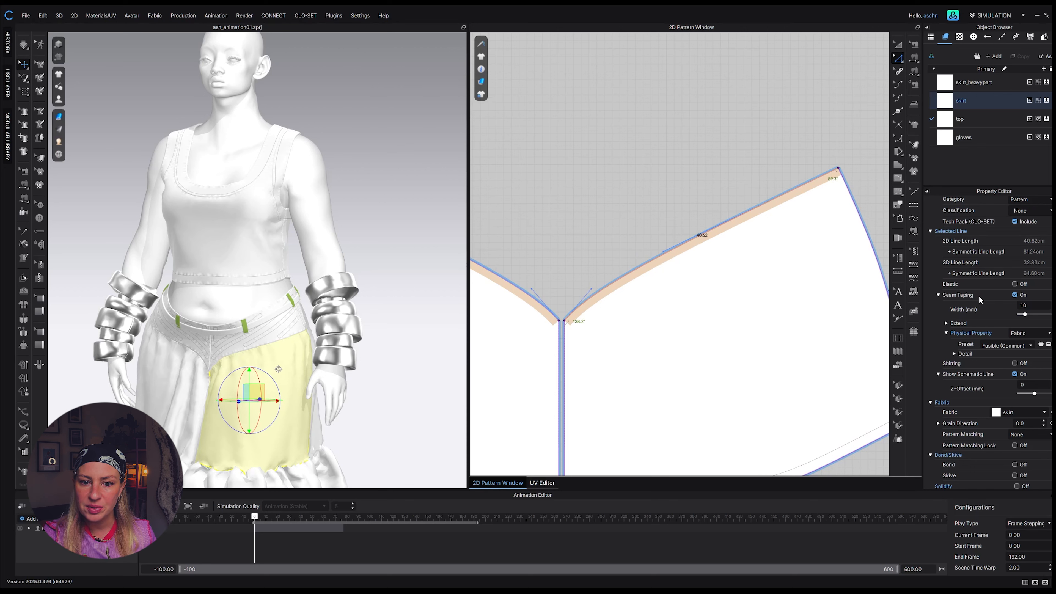
left_click(1015, 295)
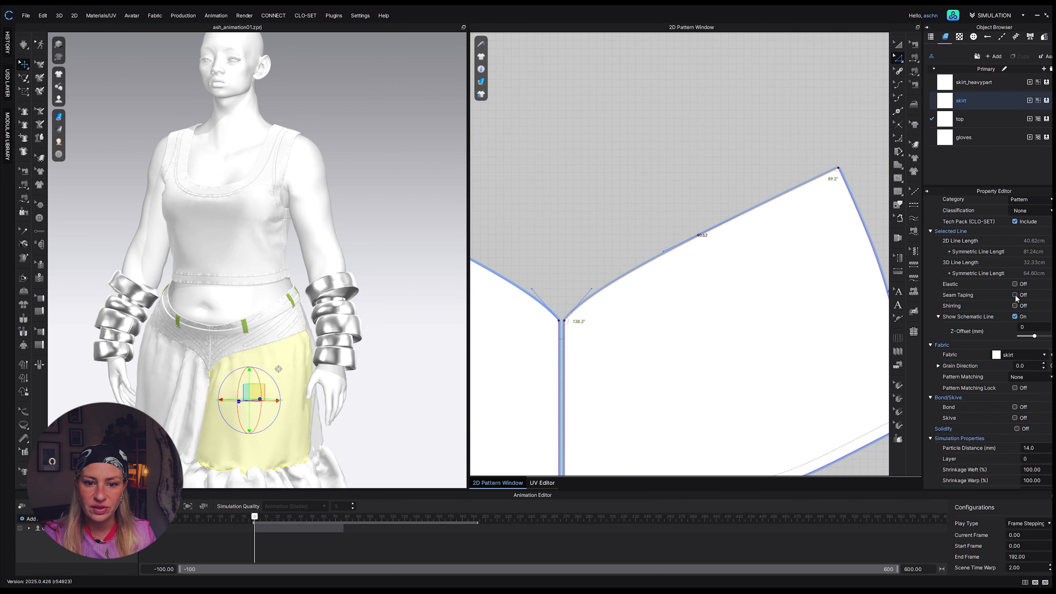
left_click(1015, 294)
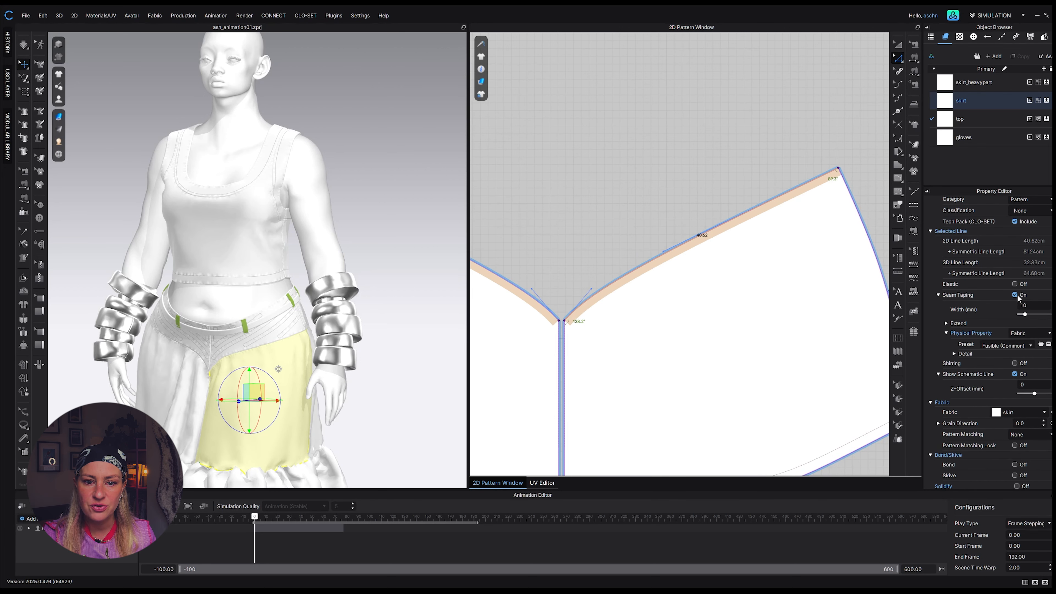
double_click(1034, 306)
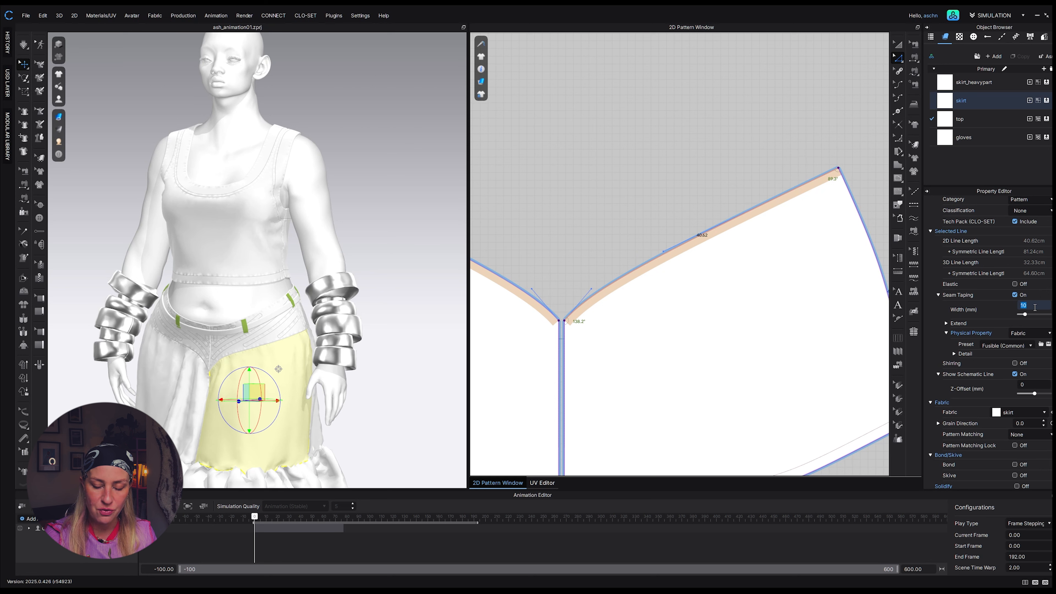
type("20")
key("Return")
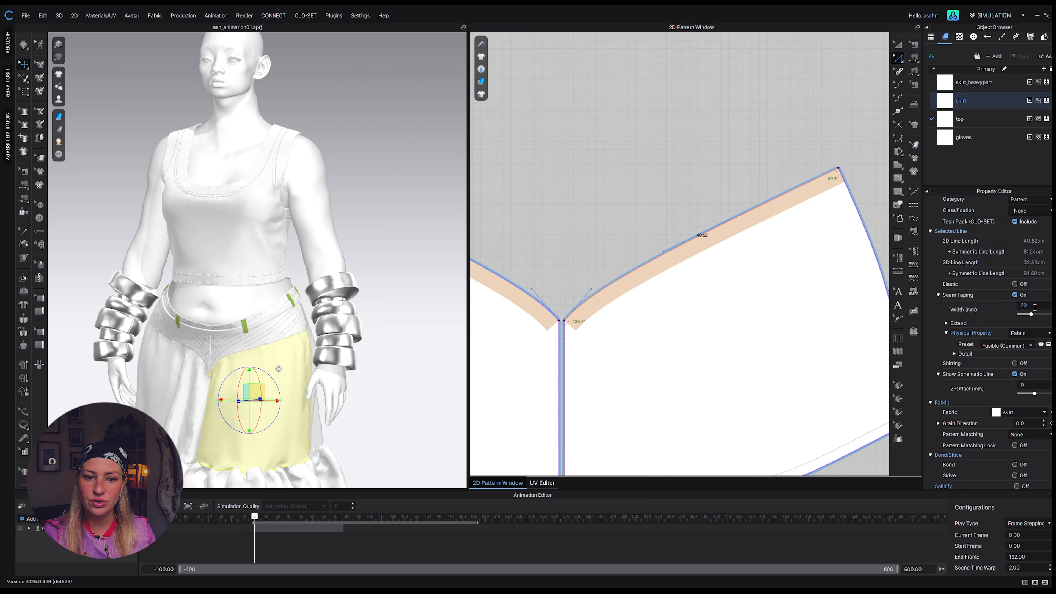
Set the skirt tape's Extend Start to To Outline, and review the End and physical property preset options without changing them
left_click(946, 323)
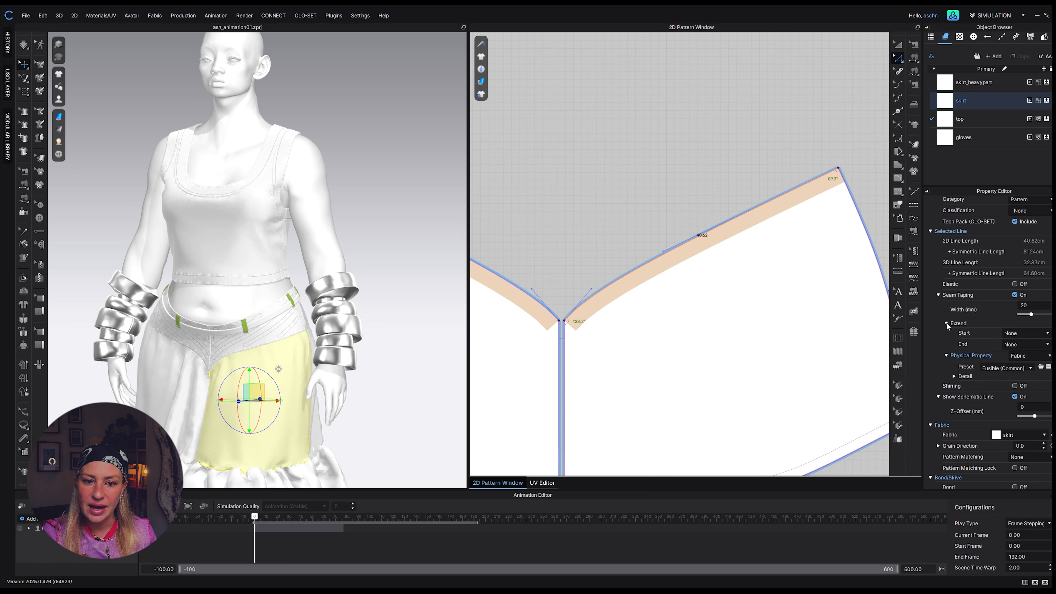
left_click(1030, 333)
left_click(1029, 350)
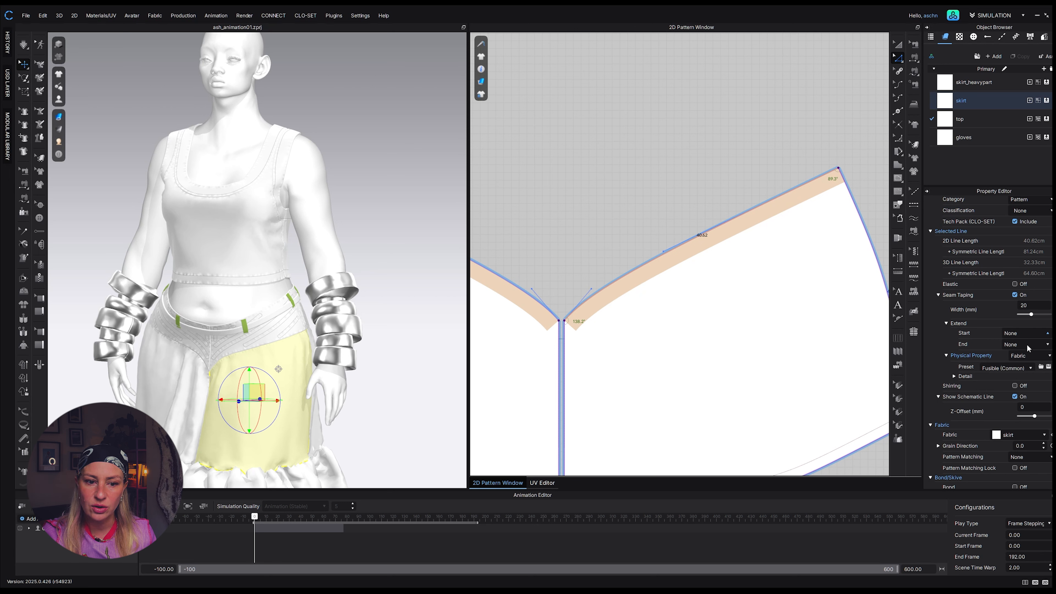
left_click(1027, 345)
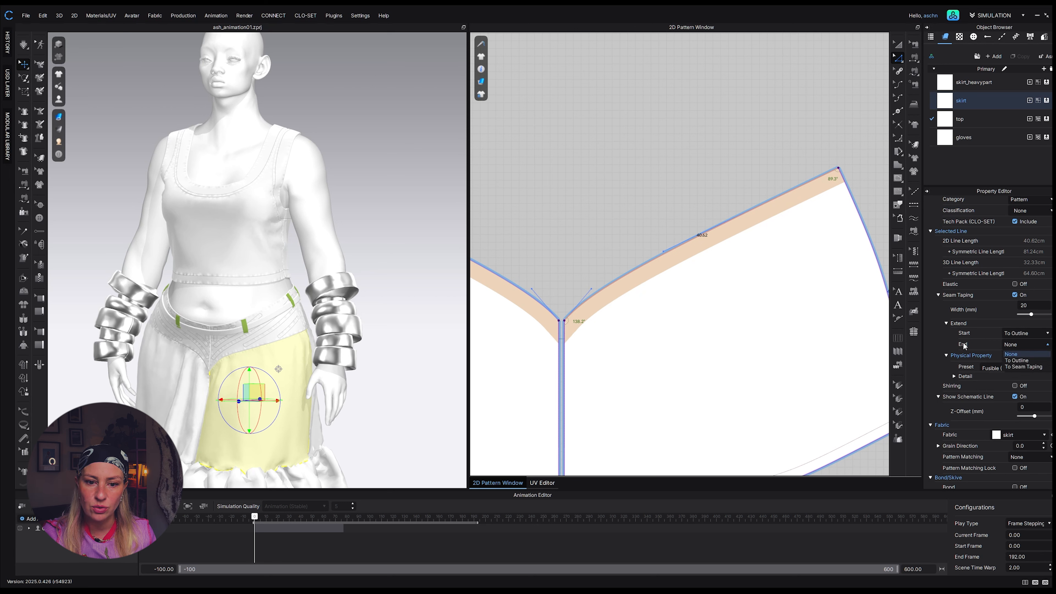
left_click(986, 345)
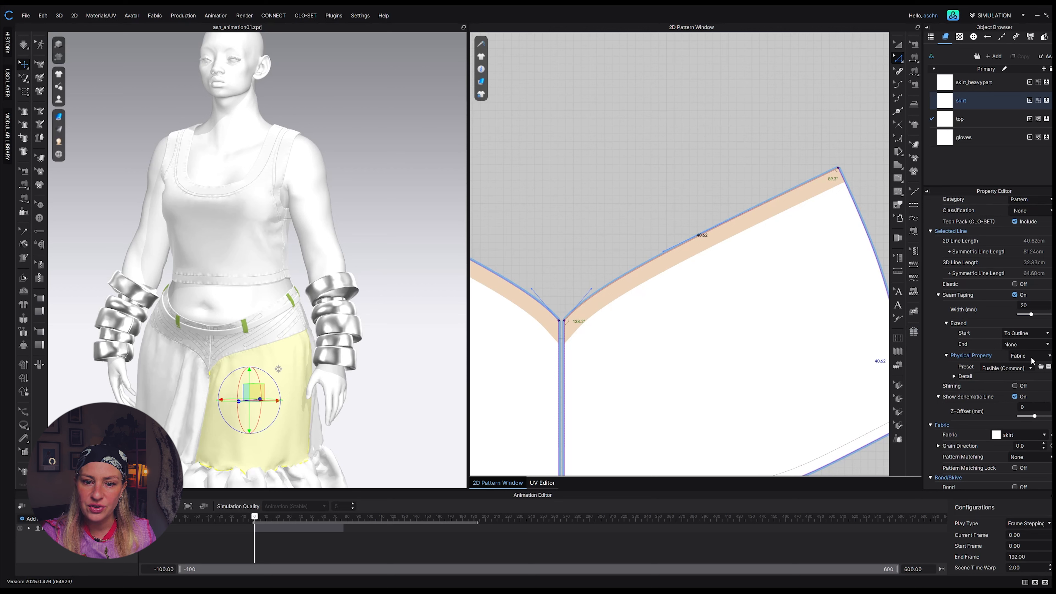
left_click(1016, 368)
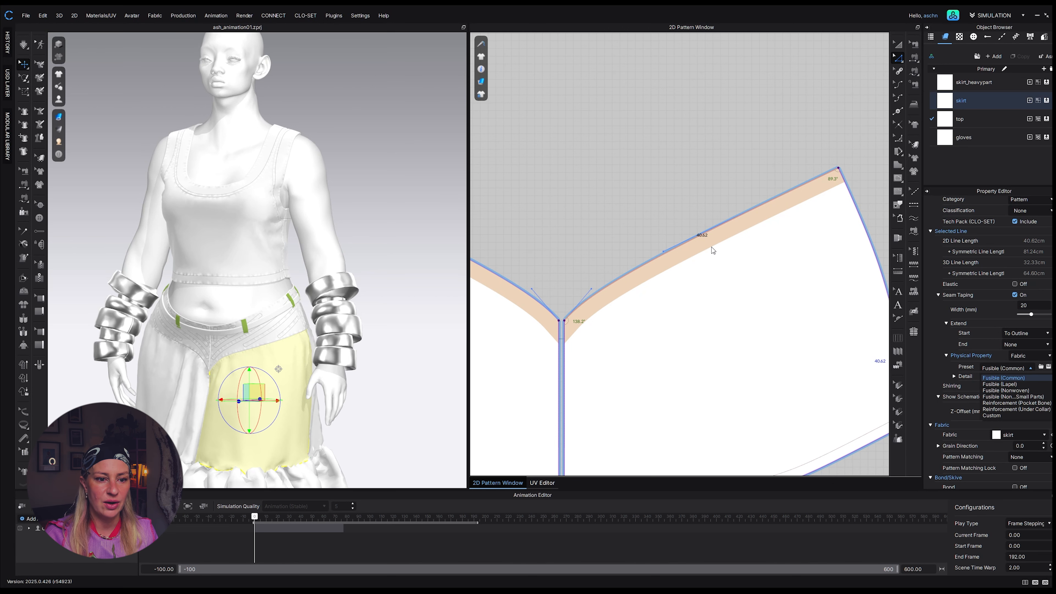
left_click(687, 184)
scroll(687, 218, "down", 5)
scroll(695, 249, "up", 5)
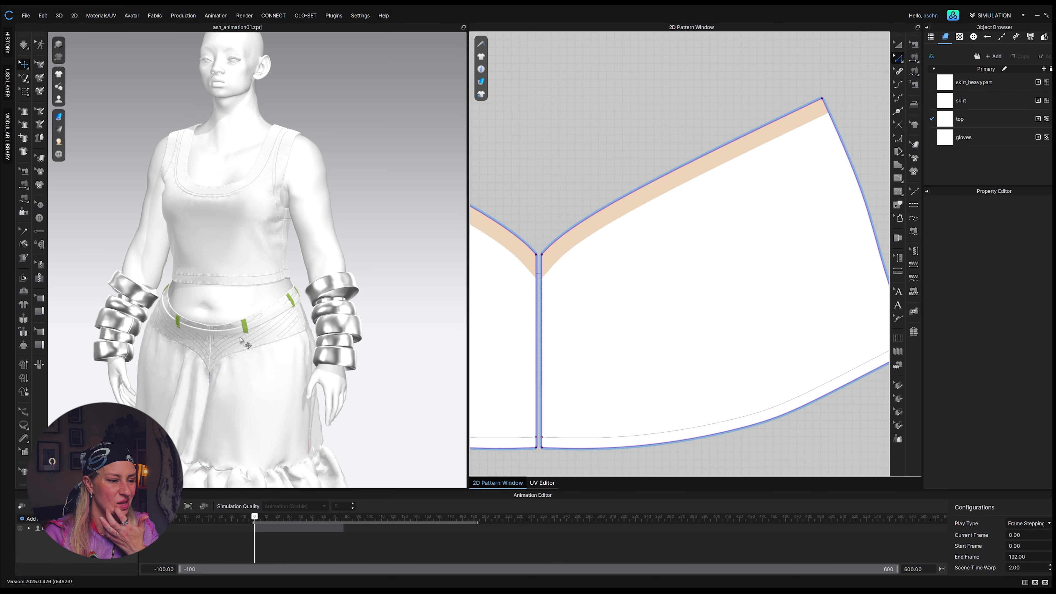
Remove the seam taping from the upper edges of the front skirt panels
scroll(241, 345, "up", 3)
scroll(240, 346, "down", 4)
right_click_drag(241, 346, 279, 349)
scroll(278, 349, "up", 1)
scroll(744, 238, "down", 7)
left_click(725, 239)
middle_click_drag(577, 184, 649, 263)
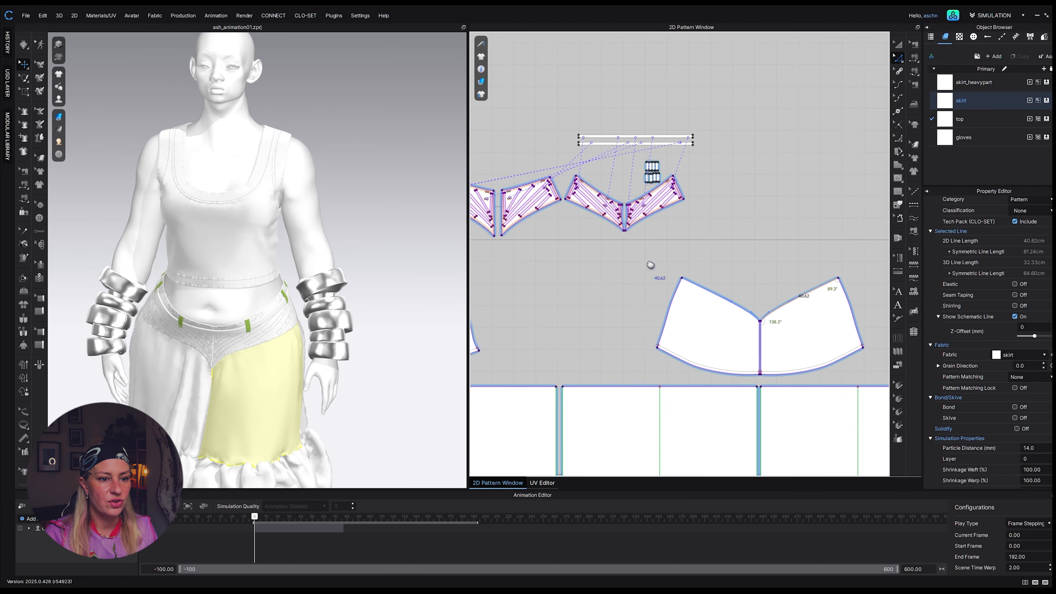
Examine the bonded neckline and armhole trims on the back of the top in the 2D pattern layout
scroll(633, 227, "up", 5)
middle_click_drag(709, 135, 750, 313)
scroll(750, 312, "down", 5)
scroll(750, 313, "down", 3)
scroll(696, 240, "up", 4)
middle_click_drag(696, 240, 733, 300)
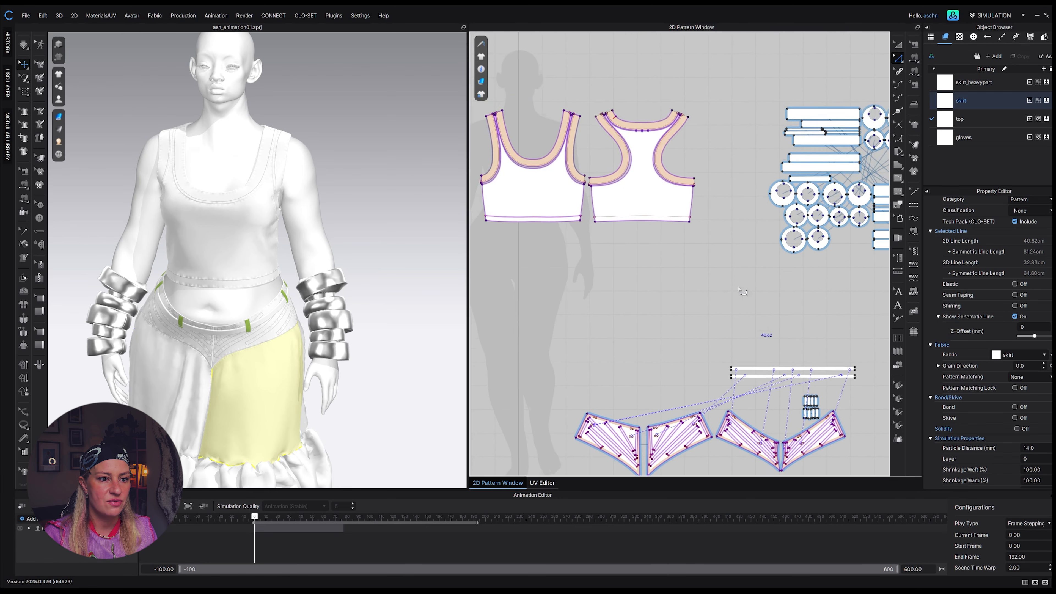
scroll(675, 210, "up", 2)
scroll(638, 158, "up", 2)
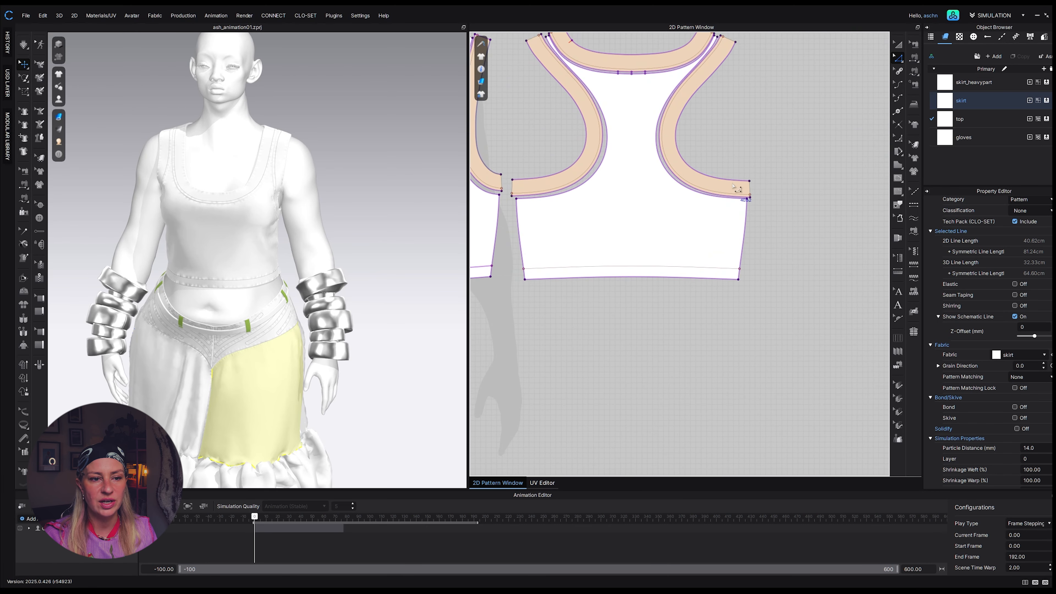
middle_click_drag(691, 100, 721, 181)
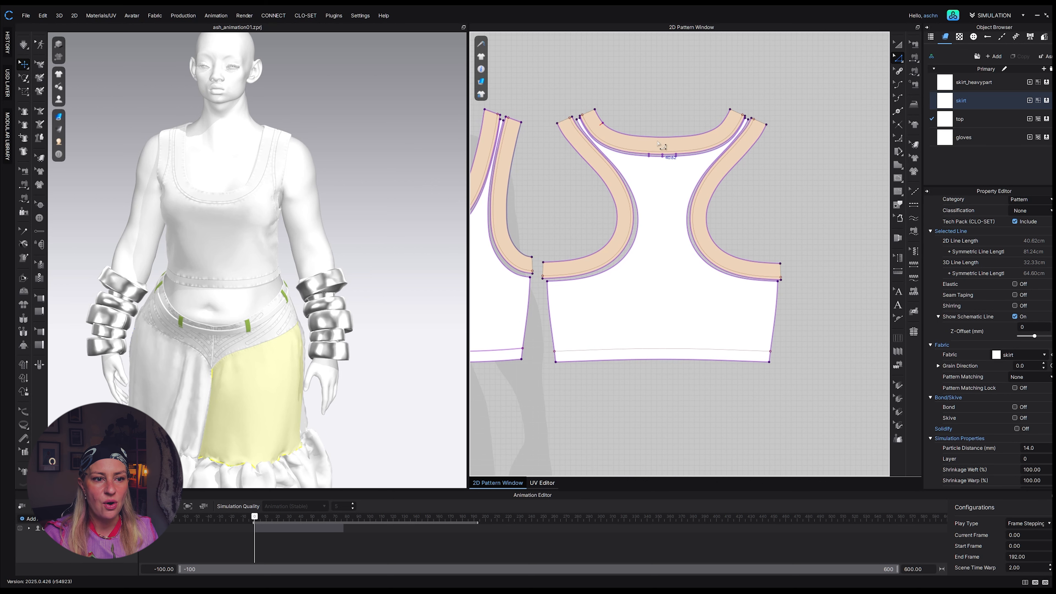
scroll(657, 142, "up", 2)
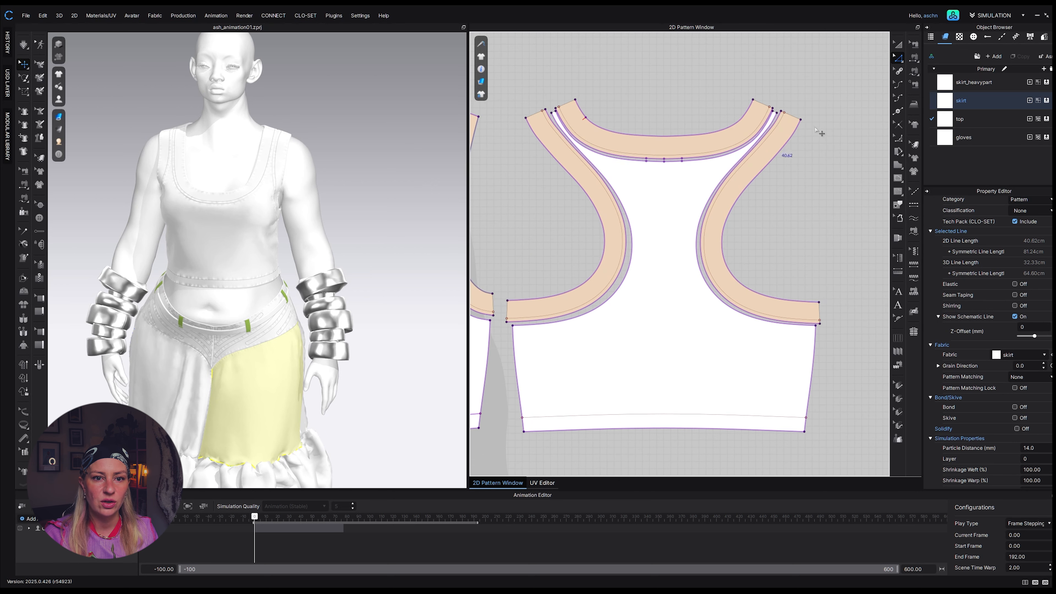
Toggle Bond off and back on for the top's back neckline and armhole trims, and review the bond presets, keeping Fusible (Common)
left_click(700, 144)
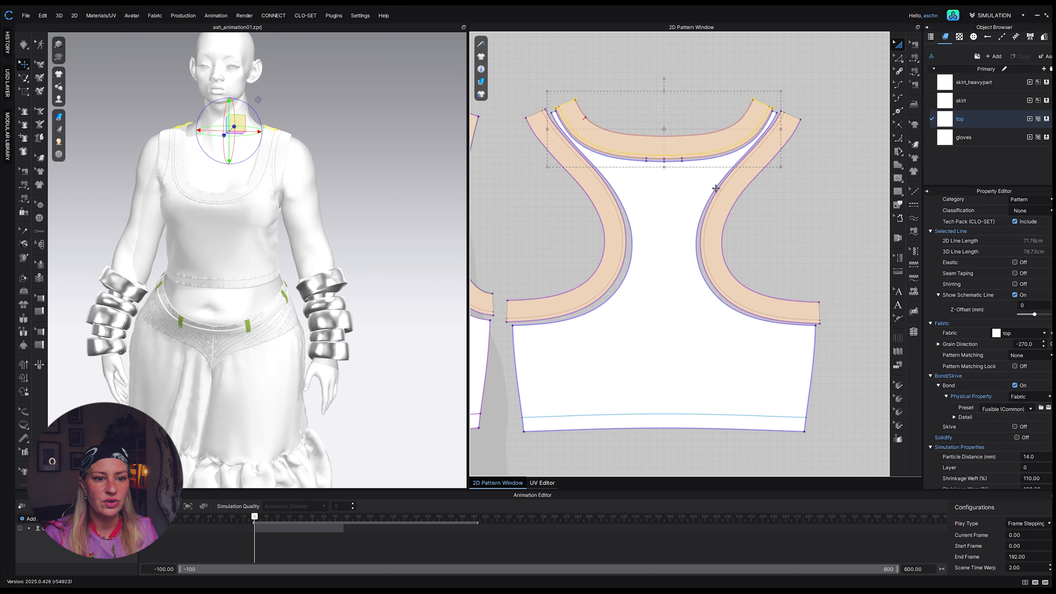
left_click(696, 224, "shift")
left_click(611, 251, "shift")
scroll(611, 251, "down", 3)
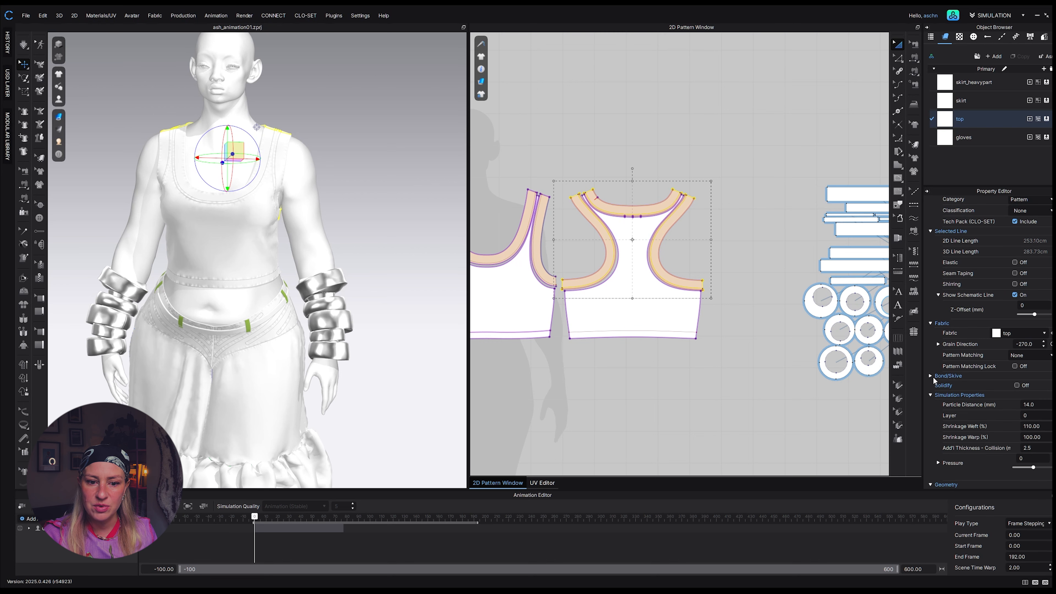
left_click(1015, 385)
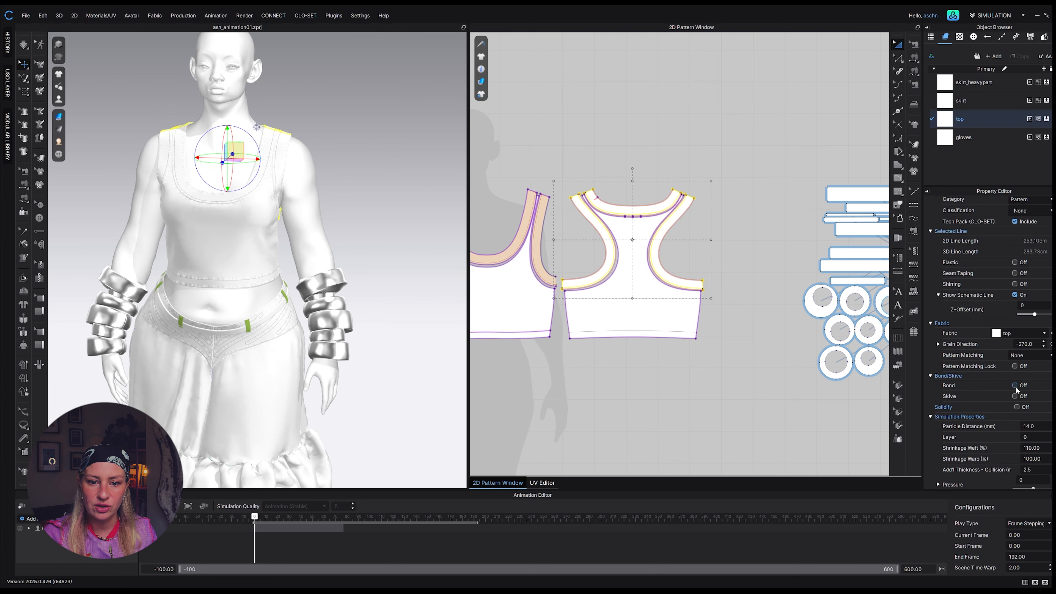
left_click(1015, 385)
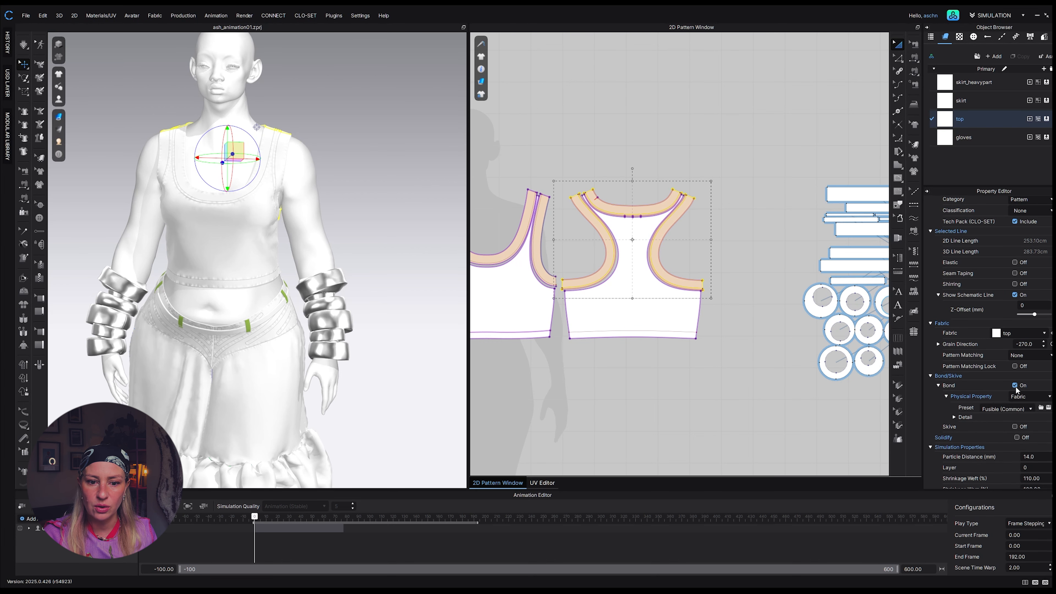
left_click(1004, 410)
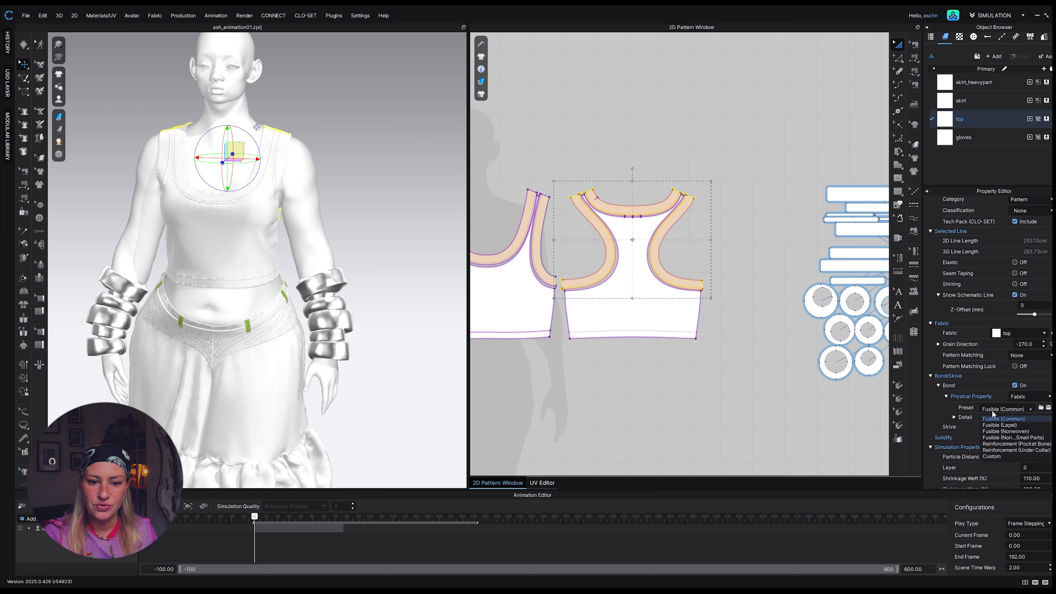
left_click(992, 413)
Turn on the Bond/Skive display in the 3D view to show the reinforced areas on the garment
left_click(60, 117)
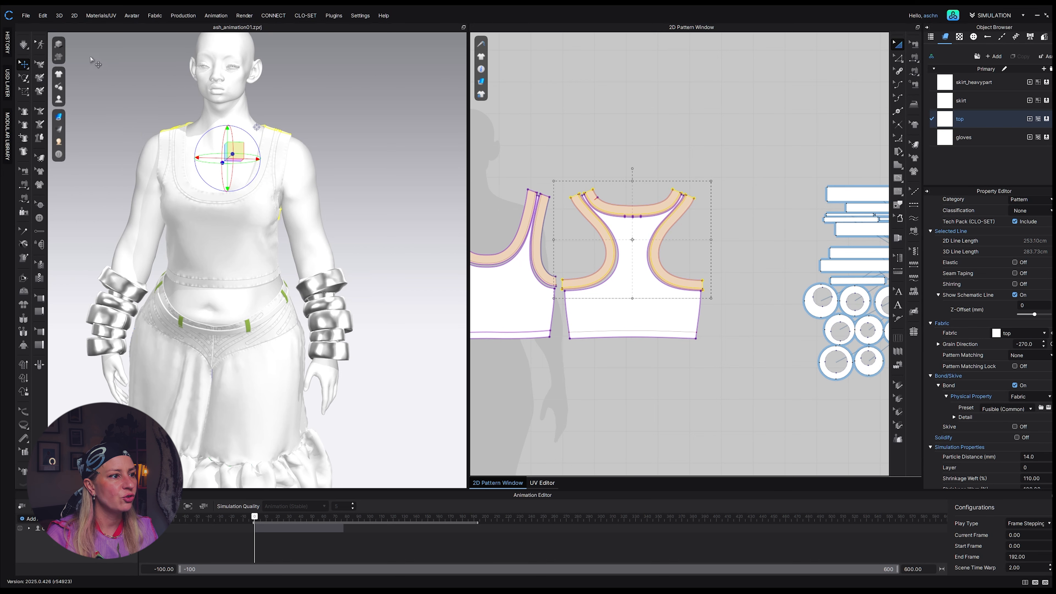
mouse_move(58, 88)
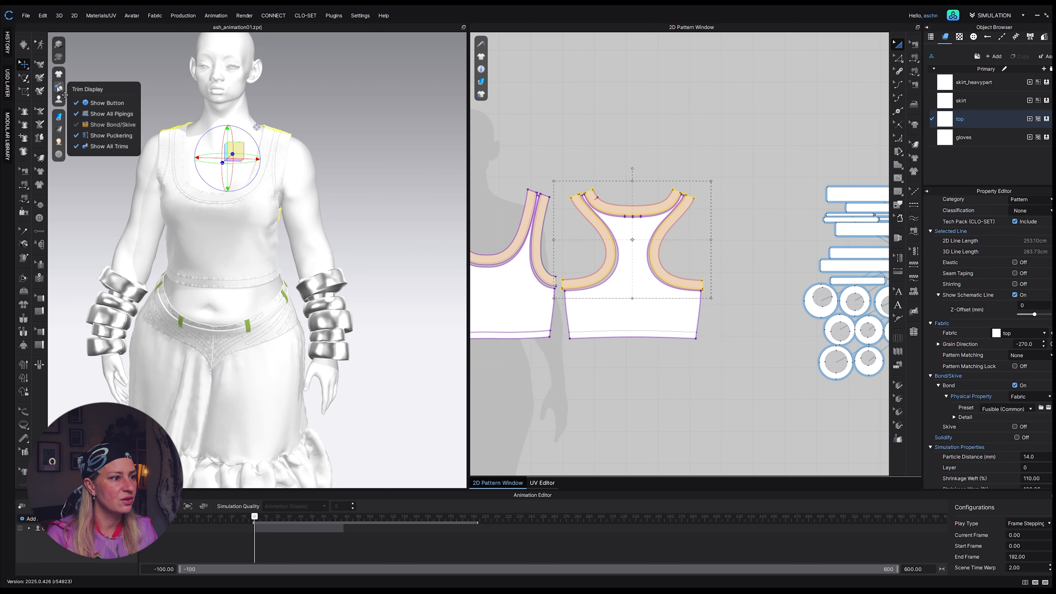
left_click(76, 125)
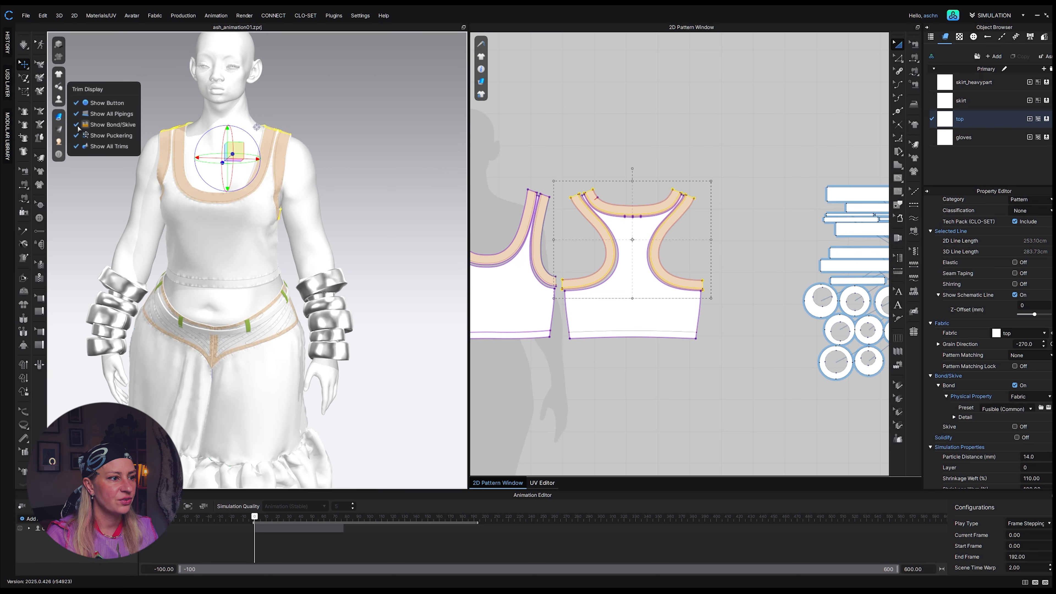
scroll(226, 364, "up", 5)
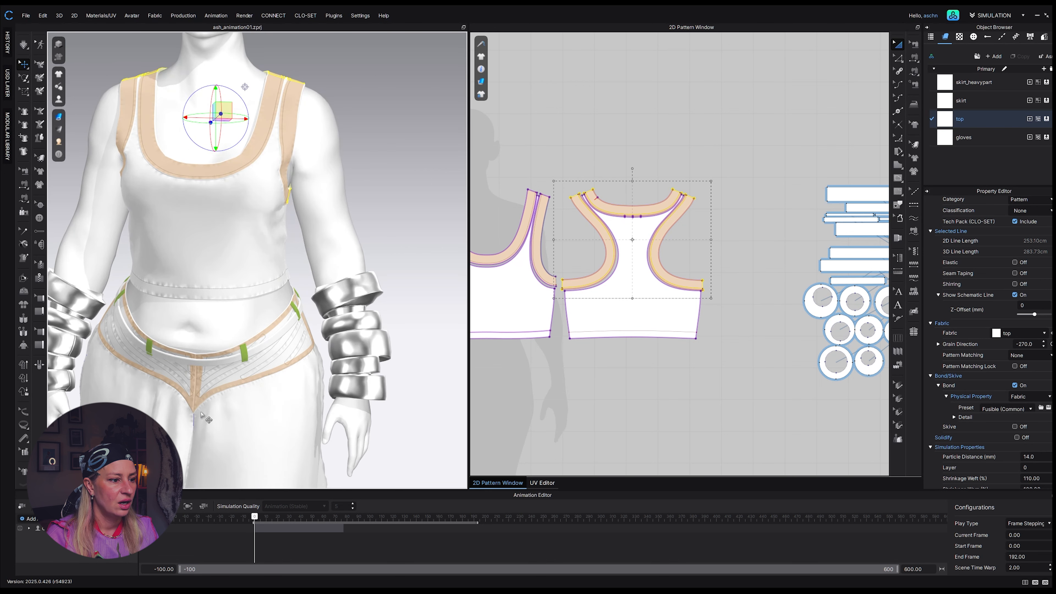
Hide the Bond/Skive display in the 3D view so the garment shows without the reinforcement colouring
scroll(246, 389, "down", 4)
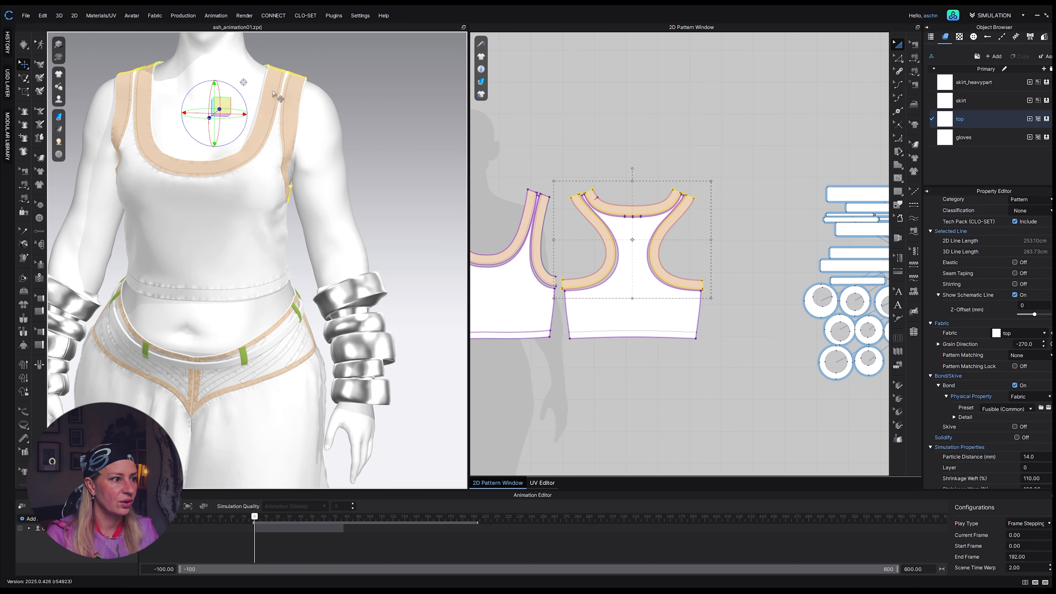
mouse_move(59, 87)
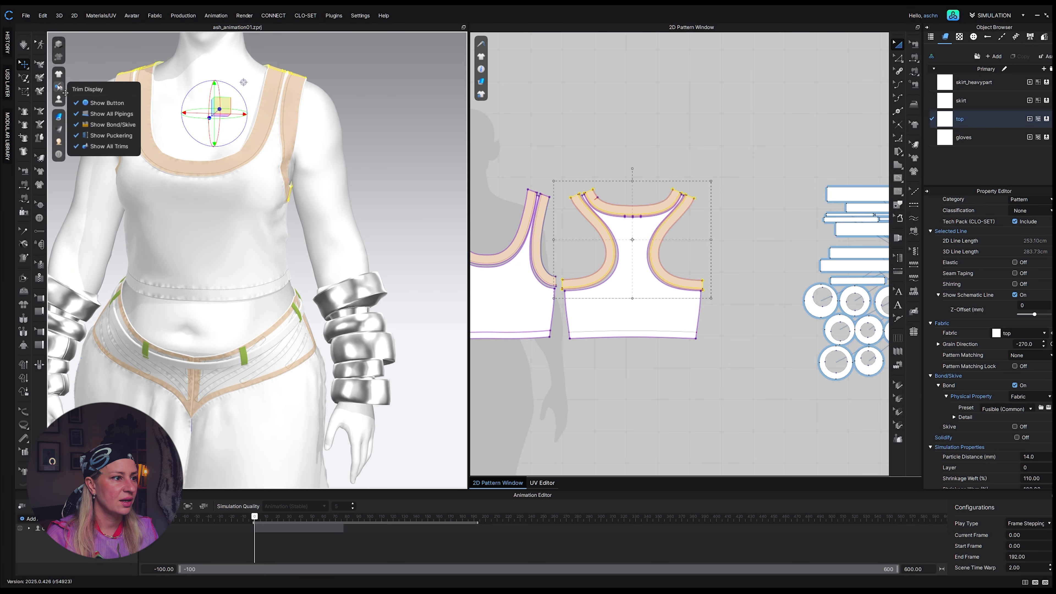
left_click(76, 124)
scroll(721, 329, "down", 3)
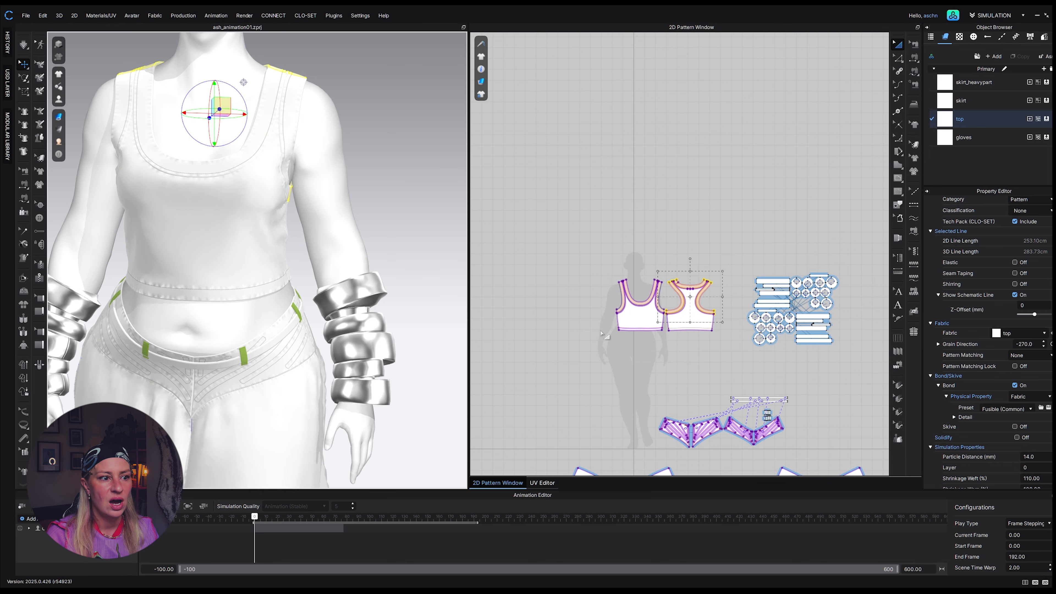
scroll(601, 333, "down", 3)
scroll(262, 266, "down", 5)
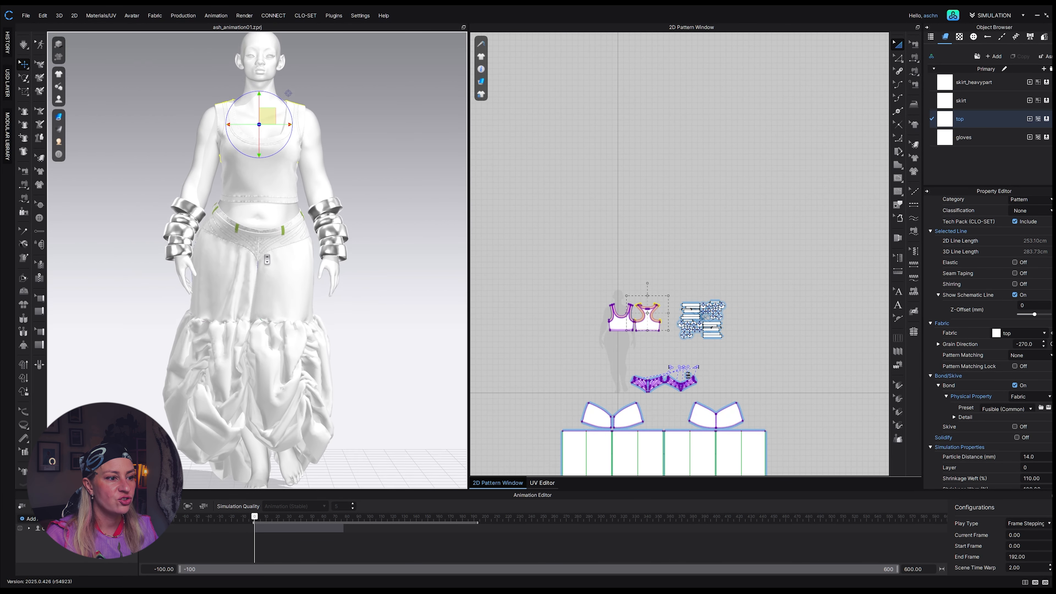
Select the belt loop on the front of the skirt's waistband in the 3D view
scroll(267, 259, "up", 3)
scroll(265, 230, "up", 5)
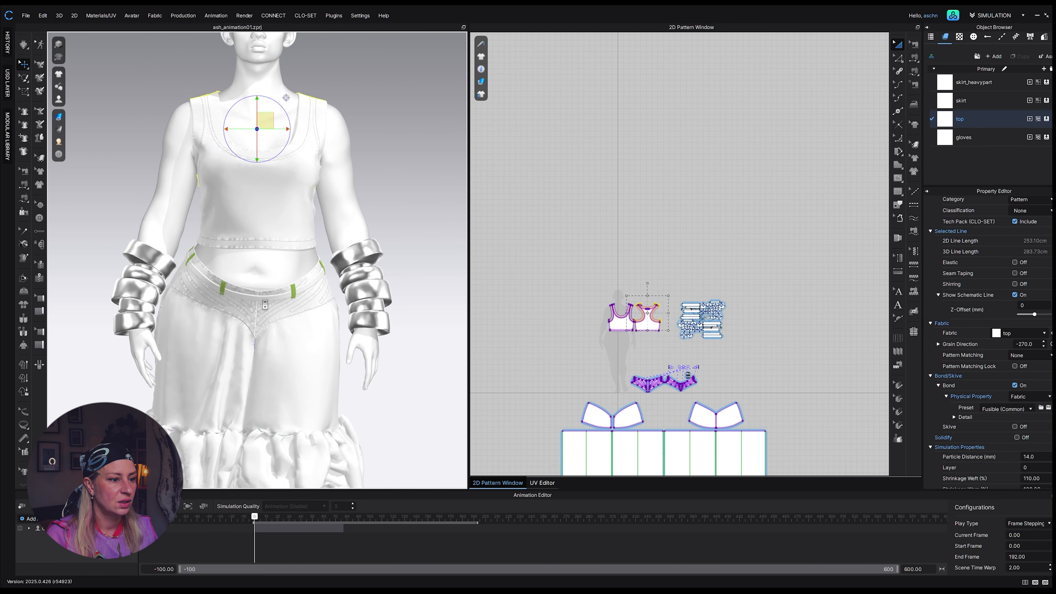
right_click_drag(351, 310, 339, 261)
left_click(269, 321)
left_click(339, 261)
left_click(296, 277)
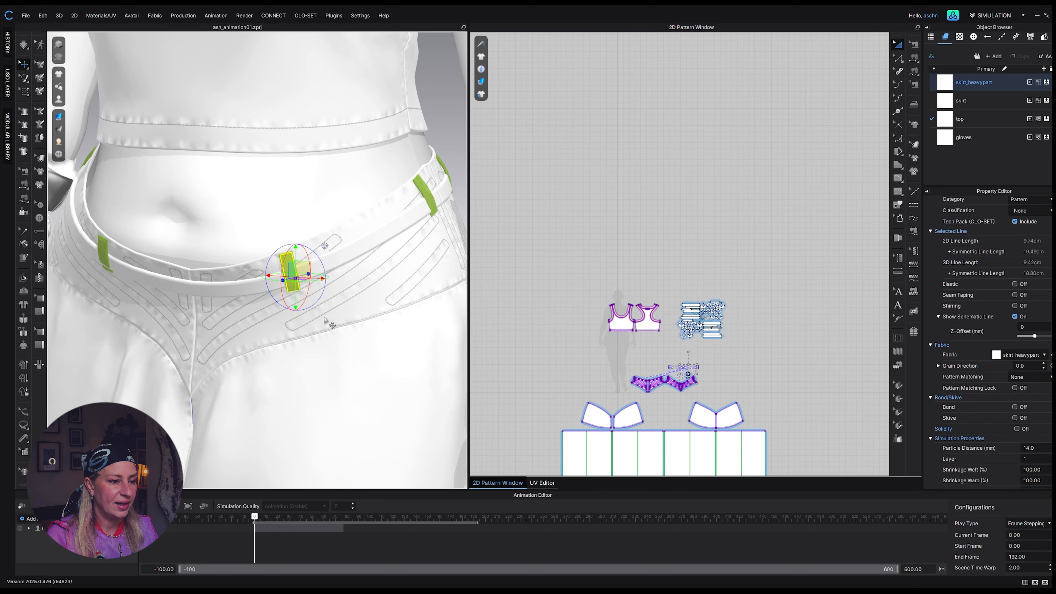
scroll(324, 319, "up", 3)
scroll(325, 319, "down", 6)
scroll(320, 289, "up", 3)
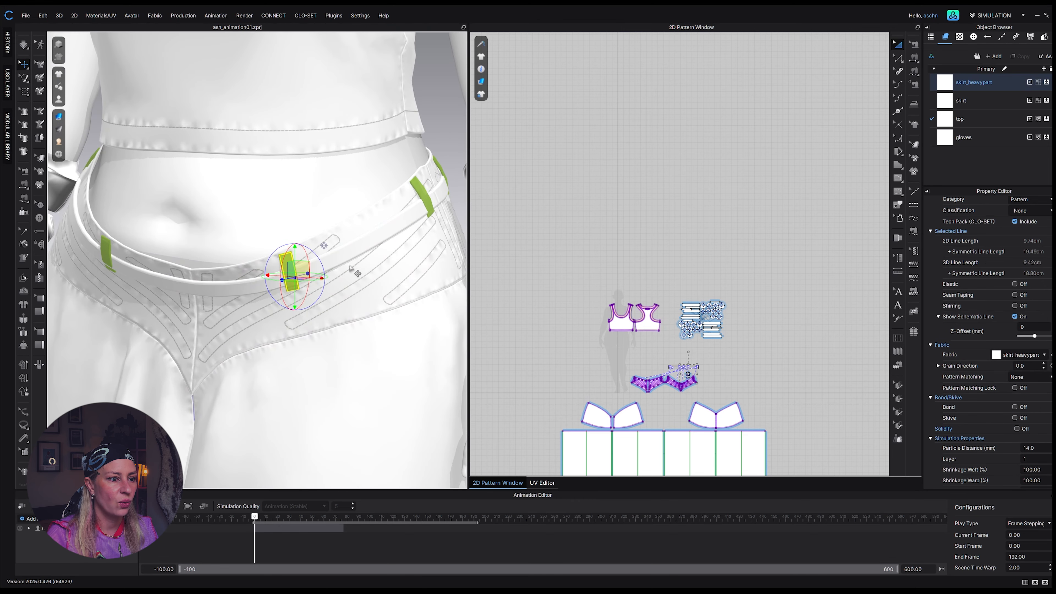
Run the simulation briefly to settle the belt and belt loops around the hips
right_click_drag(355, 271, 156, 244)
scroll(344, 298, "up", 2)
key("space")
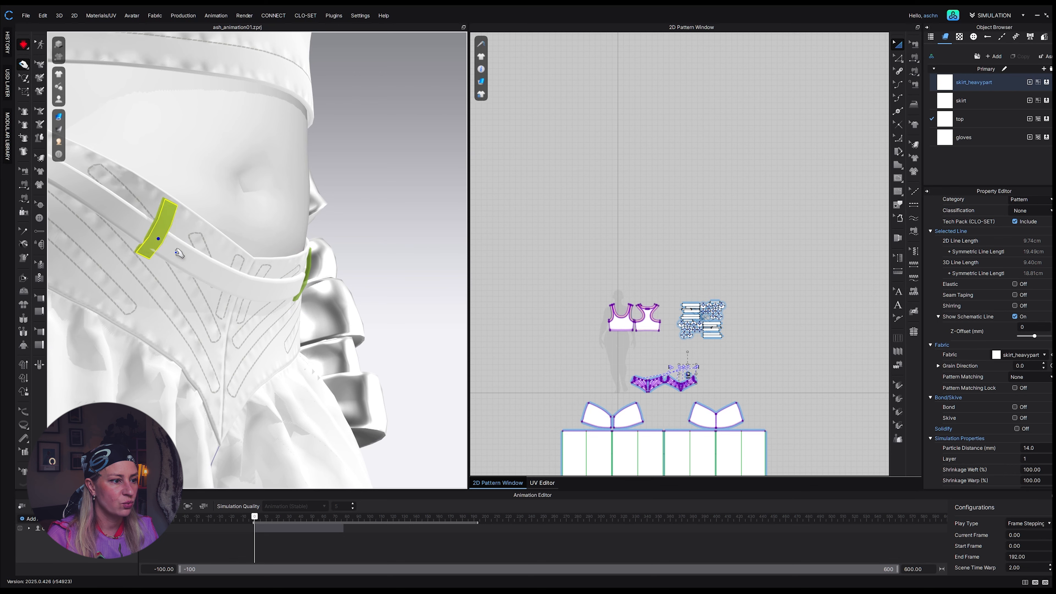
key("space")
right_click_drag(182, 259, 271, 301)
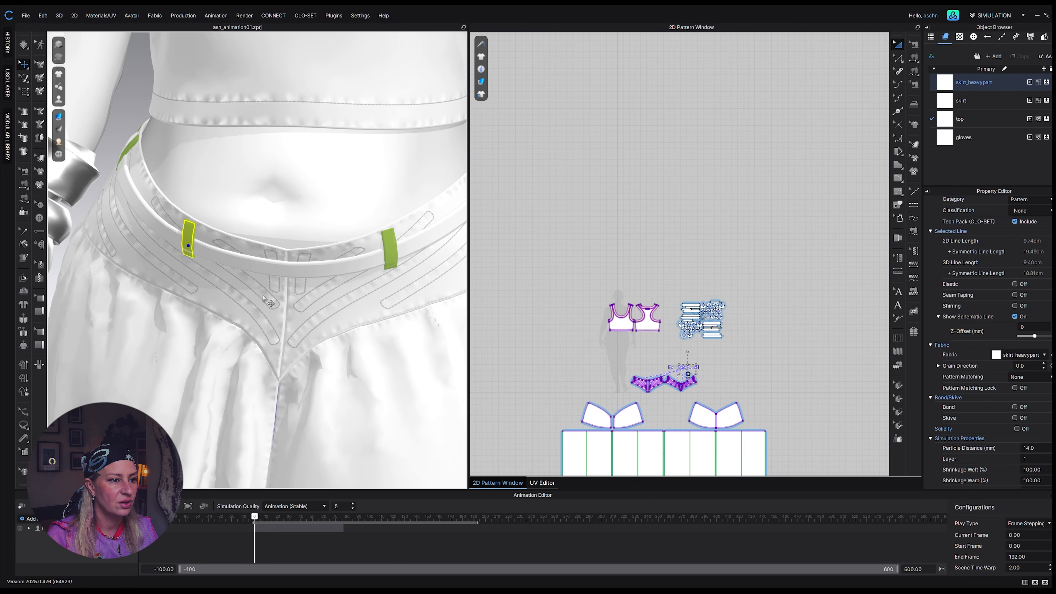
Examine how the belt and its loops sit around the waistband from the front and sides
scroll(270, 301, "down", 4)
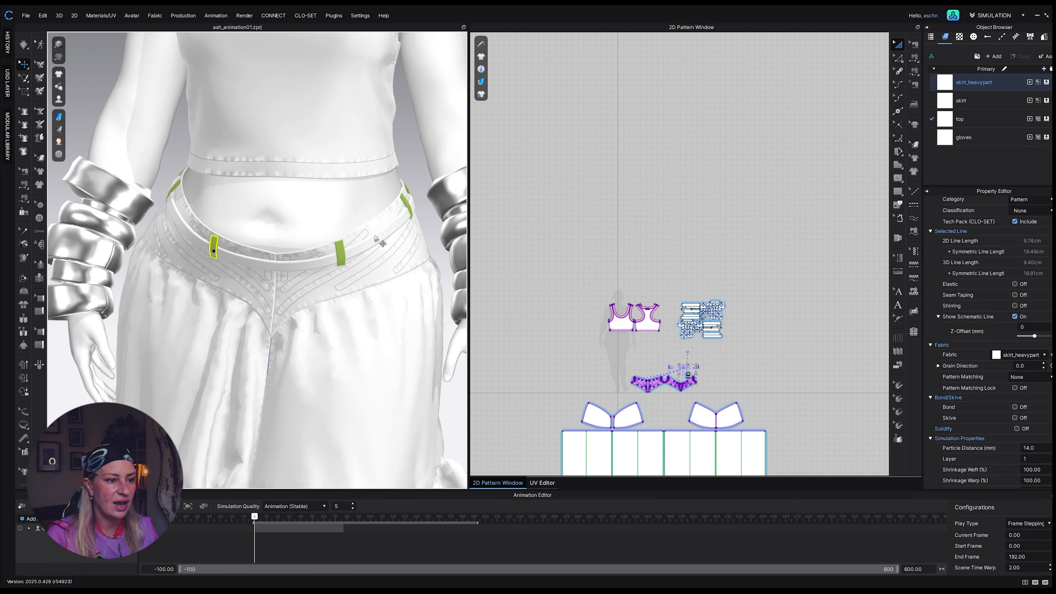
scroll(377, 247, "up", 2)
right_click_drag(363, 304, 379, 299)
scroll(376, 296, "down", 2)
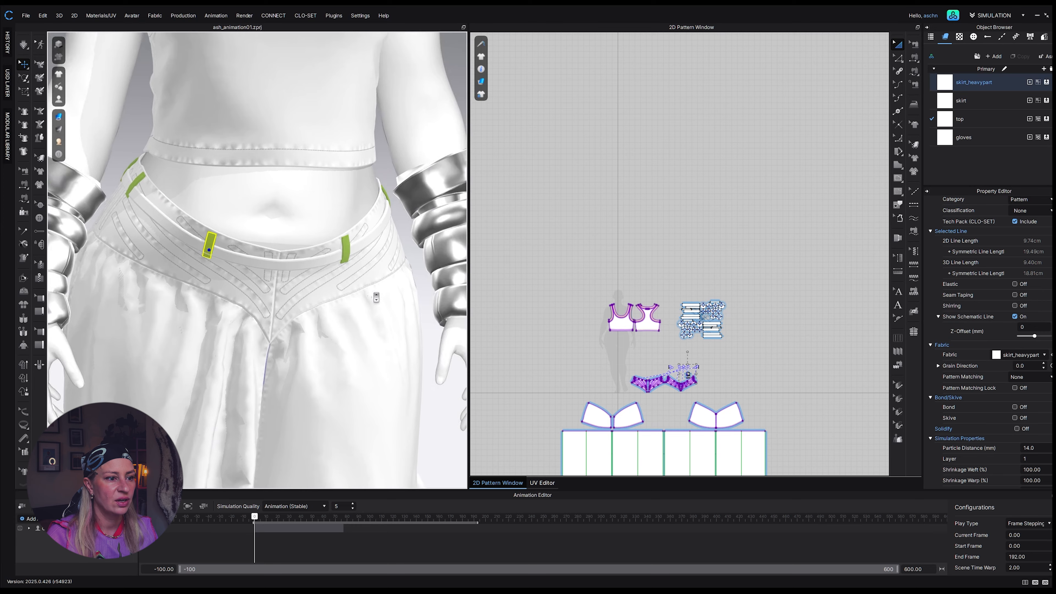
middle_click_drag(353, 227, 289, 237)
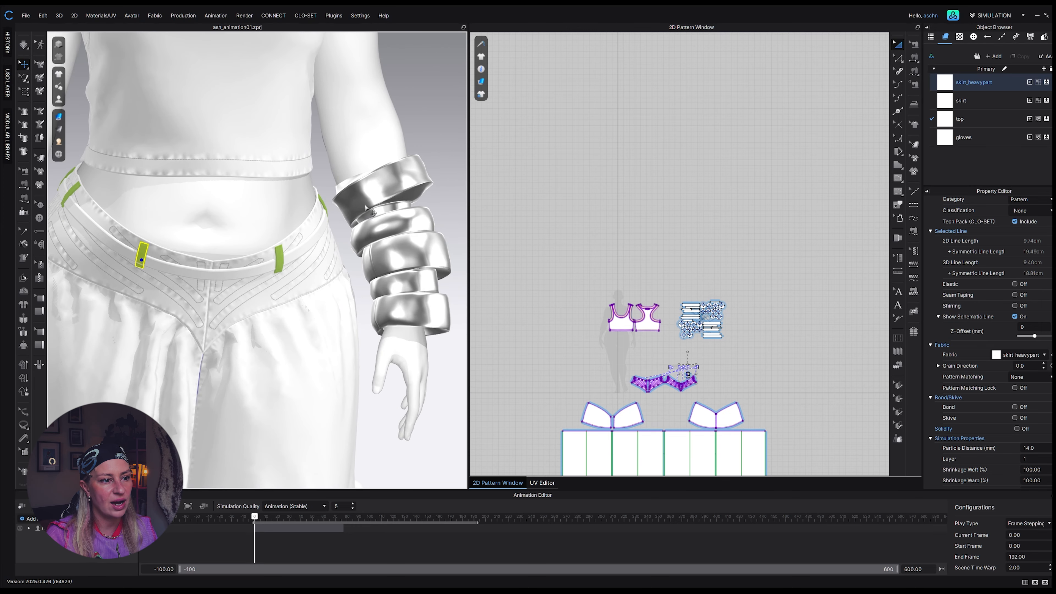
scroll(365, 209, "down", 3)
mouse_move(362, 221)
right_mouse_down()
mouse_move(299, 267)
mouse_move(362, 216)
right_mouse_up()
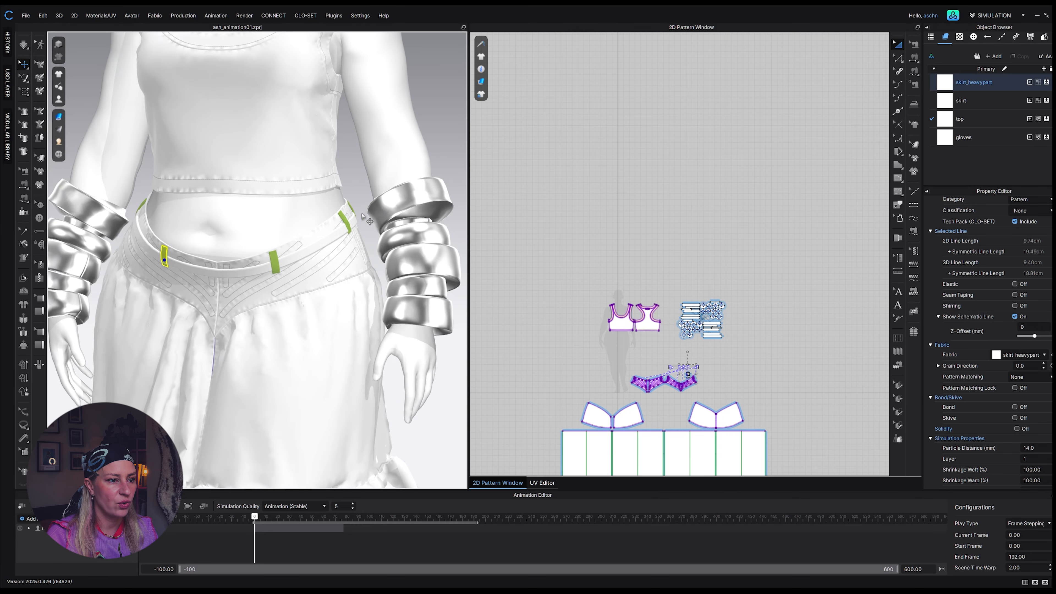
right_click_drag(342, 277, 436, 272)
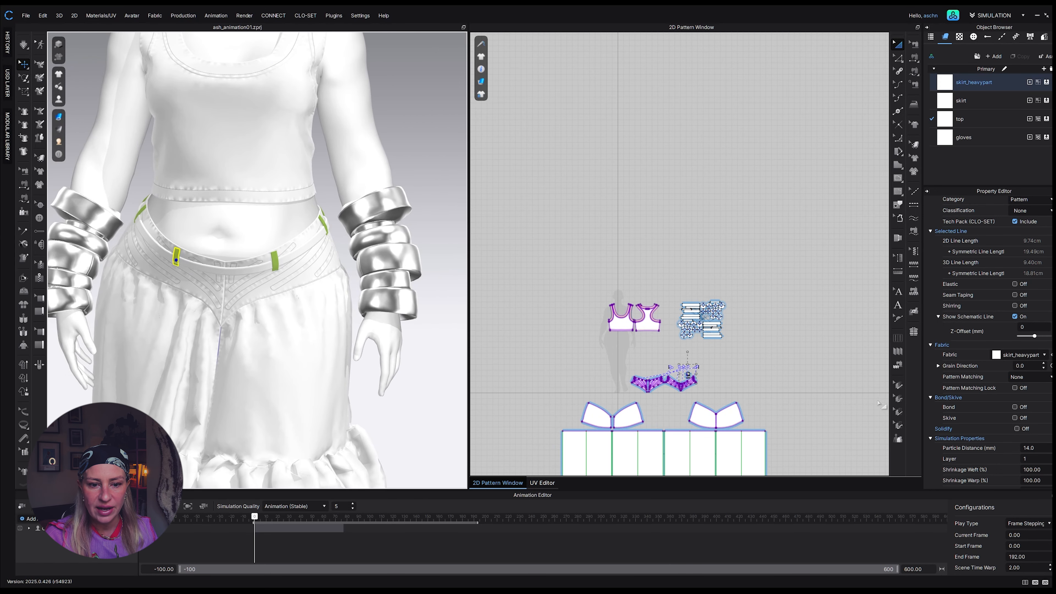
Set sublayers from the lower belt strip to both neighbouring skirt yoke panels in the 2D pattern layout
left_click(899, 110)
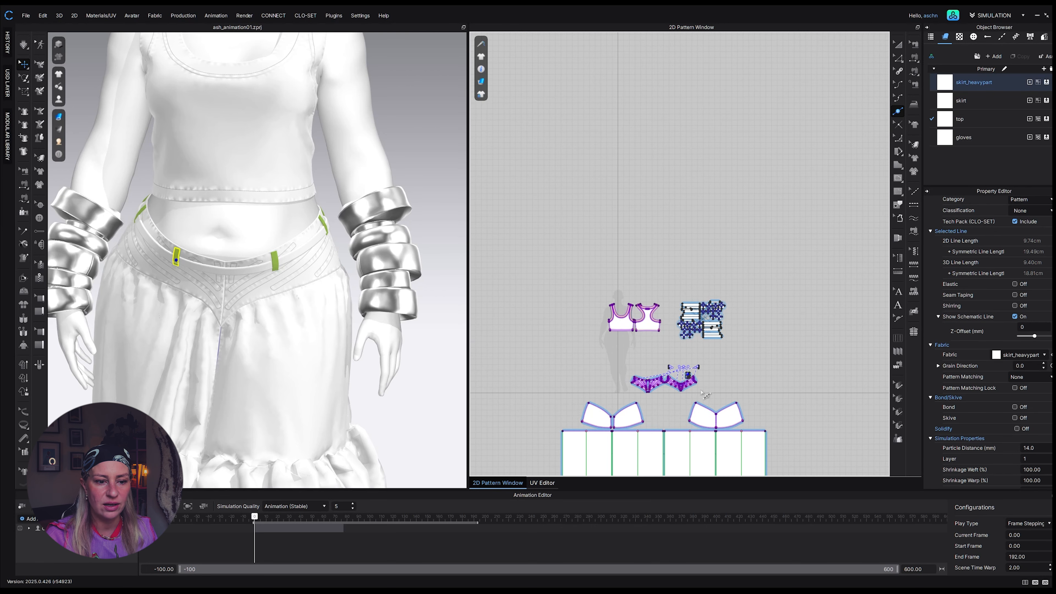
scroll(723, 367, "up", 3)
scroll(724, 367, "up", 5)
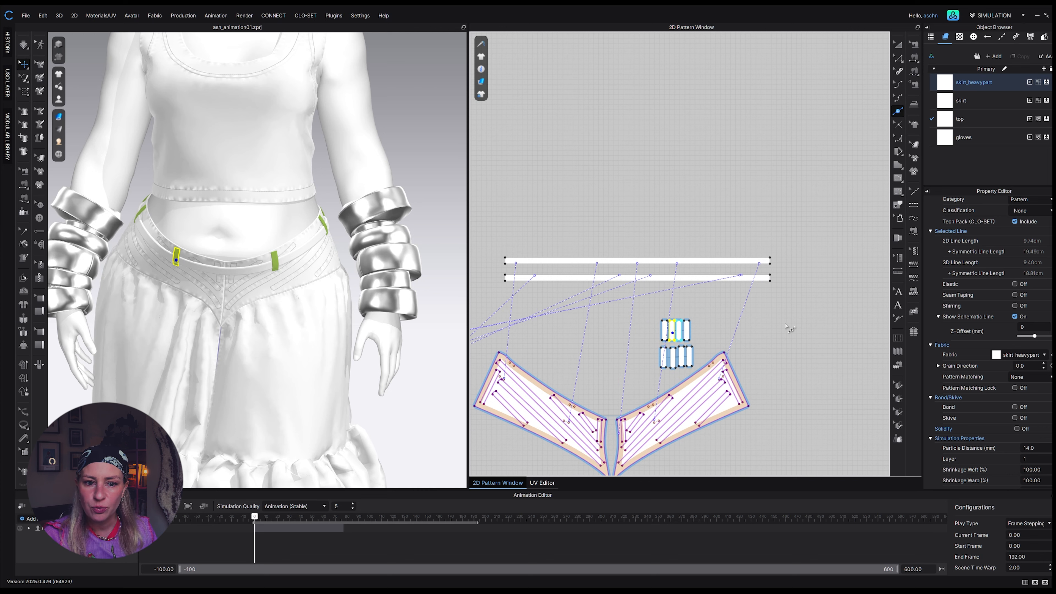
left_click(913, 313)
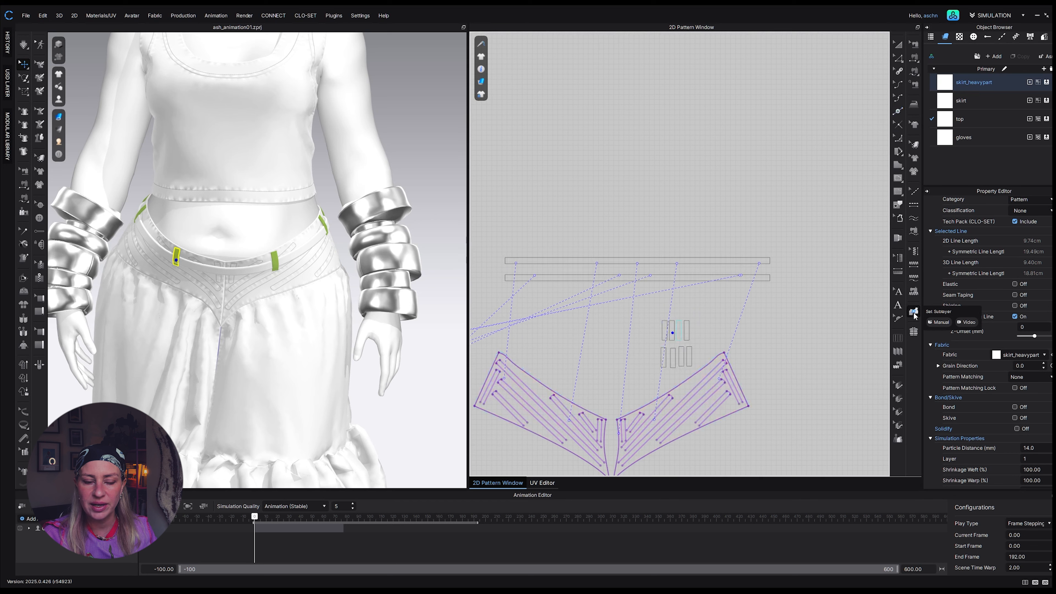
left_click(636, 278)
left_click(680, 415)
scroll(662, 345, "up", 2)
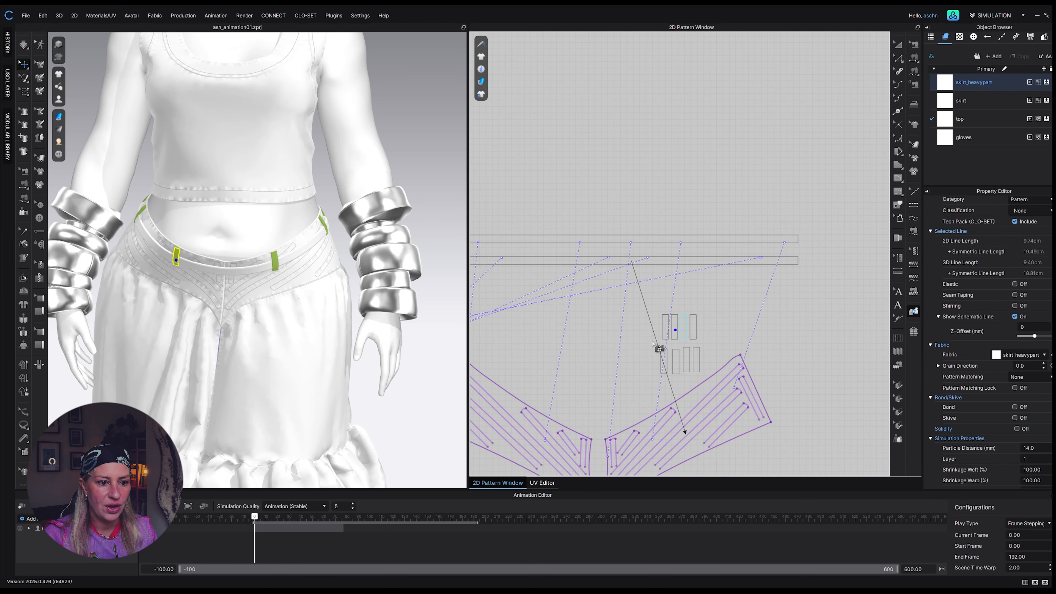
left_click(597, 262)
left_click(537, 431)
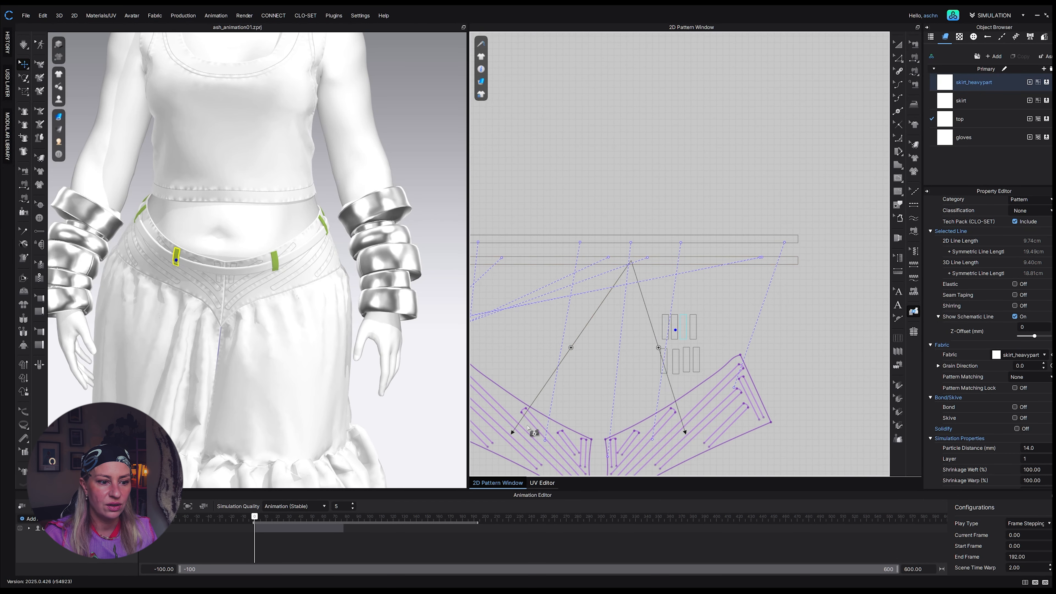
Simulate the garment with the belt sublayers applied and check the waistband from the back
scroll(581, 378, "down", 3)
middle_click_drag(595, 329, 669, 305)
key("space")
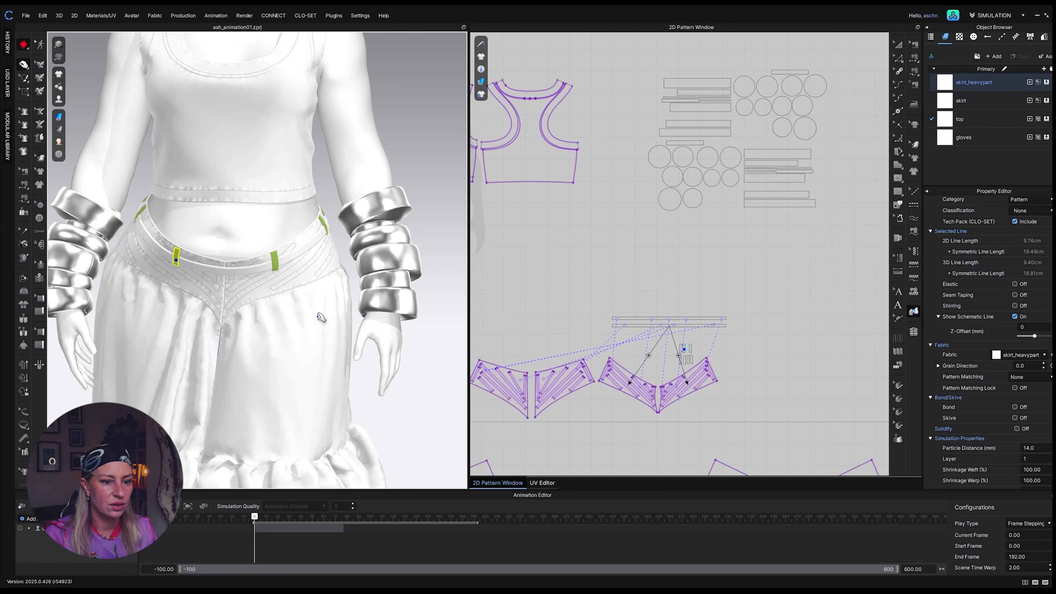
right_click_drag(323, 319, 148, 327)
key("space")
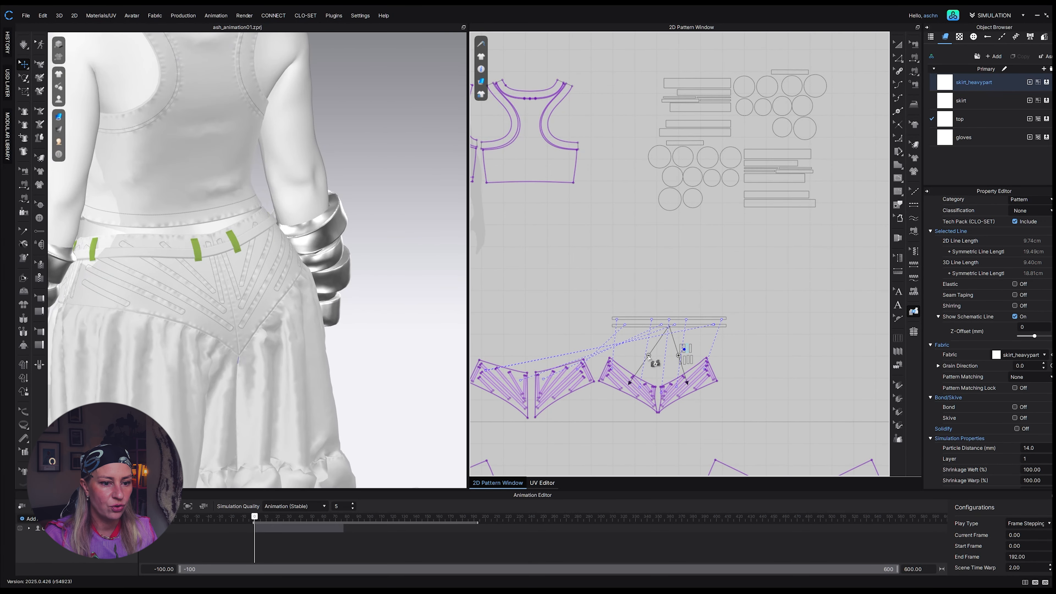
Toggle the sublayer order between the belt strip and a yoke panel, simulate to compare, and remove both sublayers
left_click(679, 357)
right_click_drag(249, 407, 351, 389)
key("space")
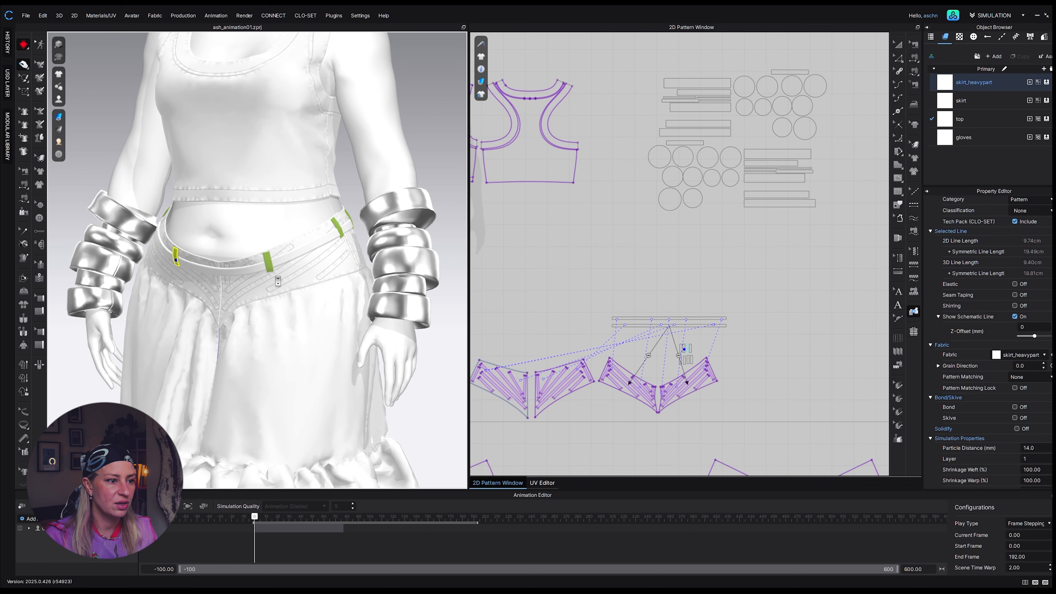
right_click_drag(279, 279, 391, 273)
left_click(236, 282)
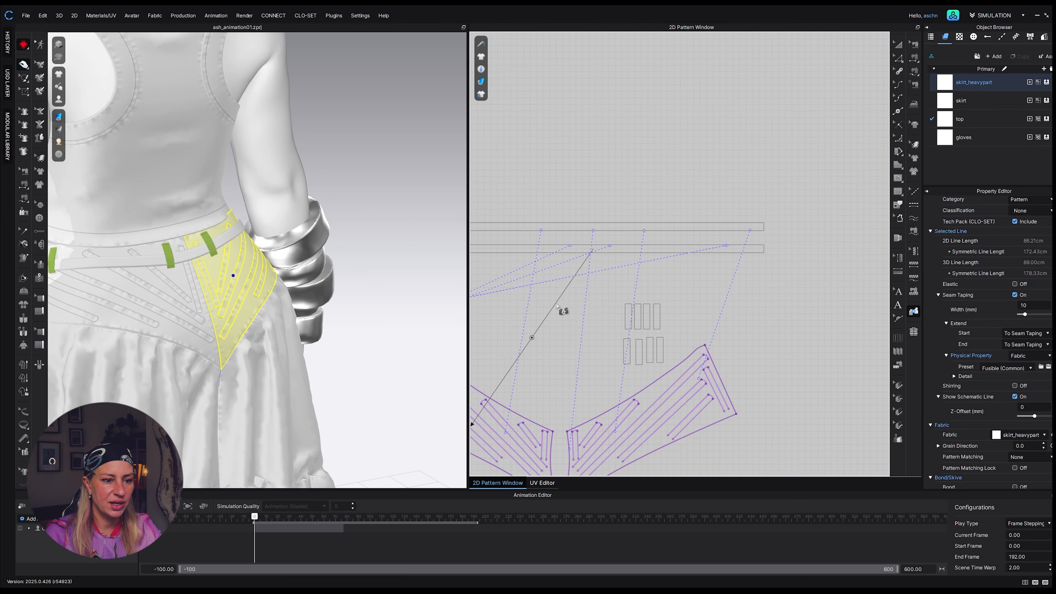
right_click_drag(195, 360, 174, 387)
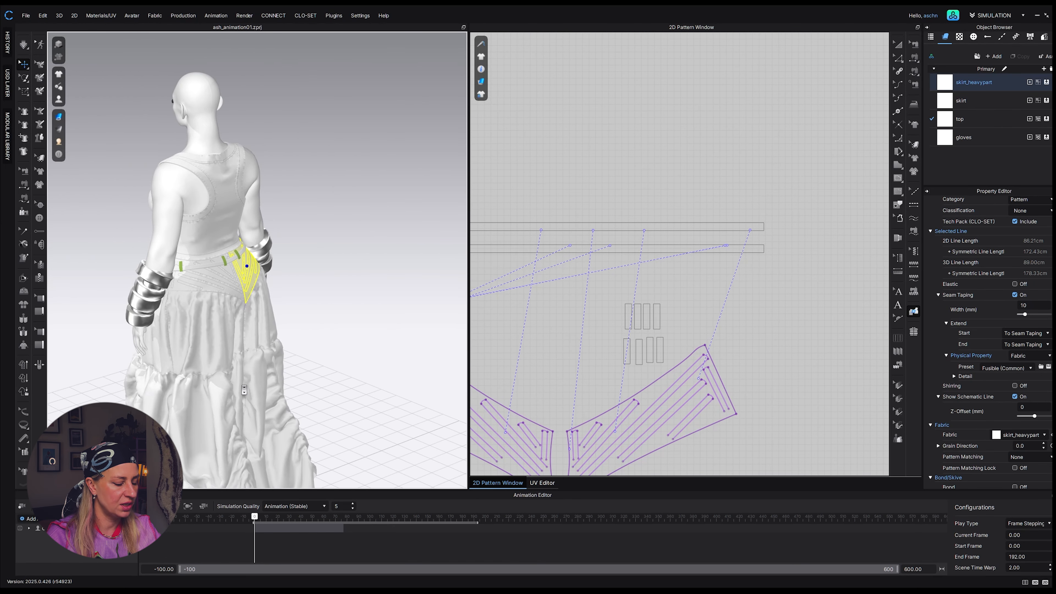
Tack the waistband beside the rear belt loop at the hip to the body with Tack on Avatar
key("2")
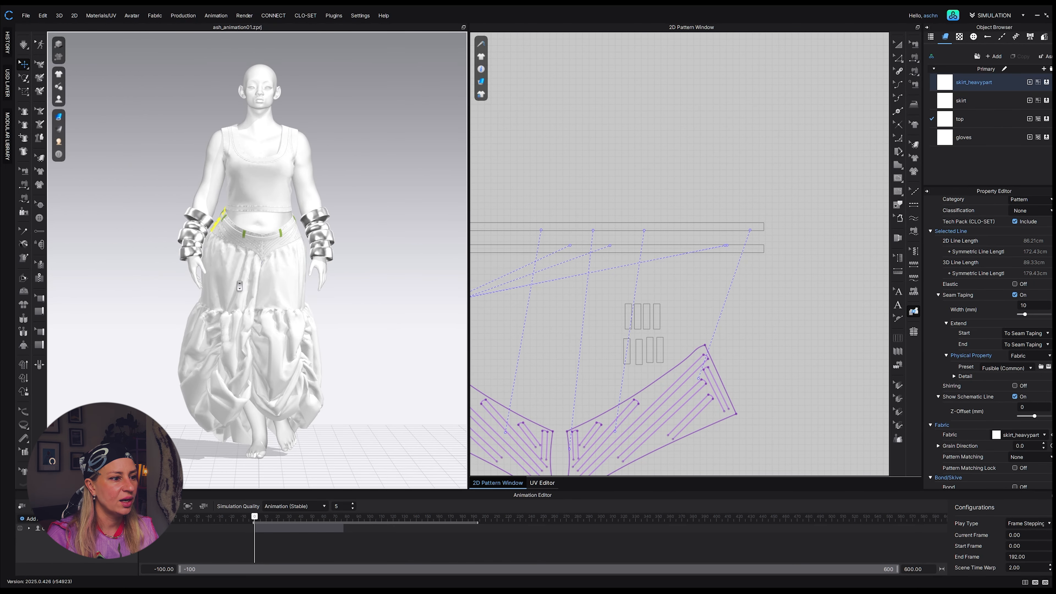
scroll(239, 287, "up", 2)
scroll(289, 252, "up", 3)
middle_click_drag(288, 251, 298, 354)
scroll(341, 325, "up", 4)
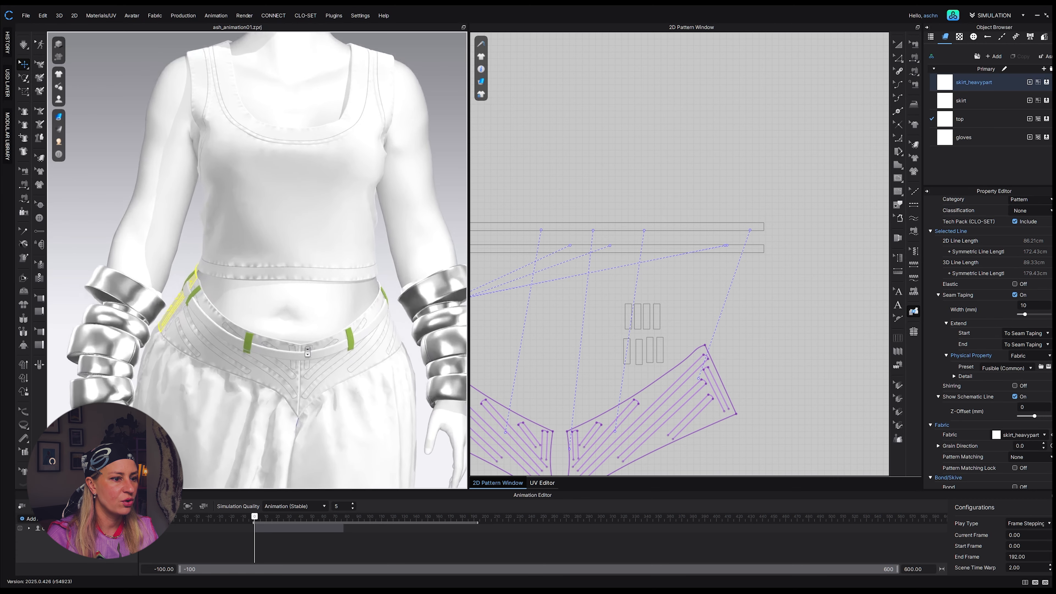
right_click_drag(369, 309, 329, 254)
right_click_drag(202, 395, 294, 315)
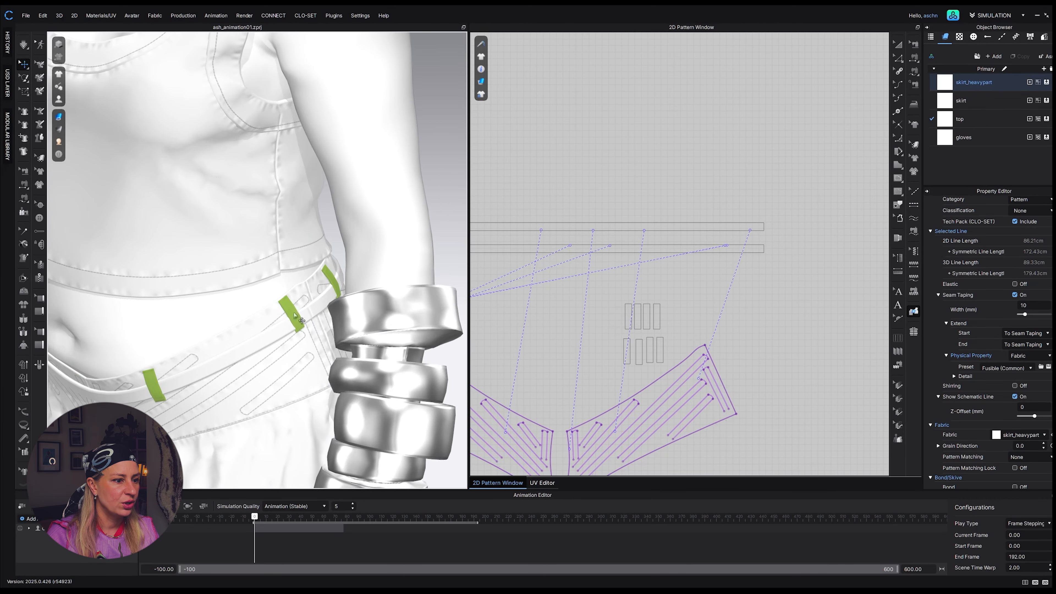
left_click(24, 245)
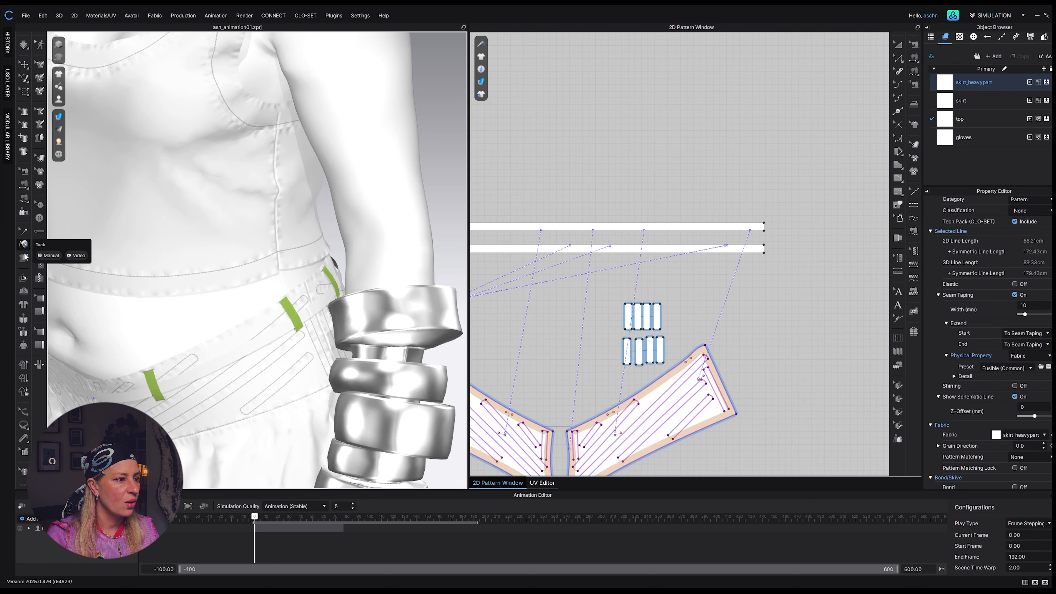
left_click(24, 259)
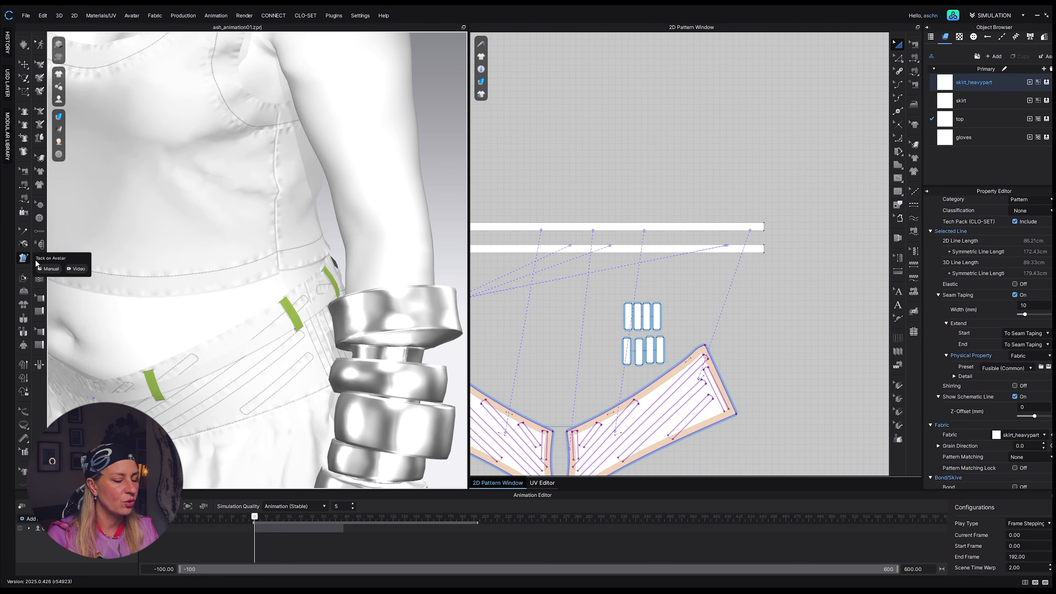
scroll(368, 291, "up", 6)
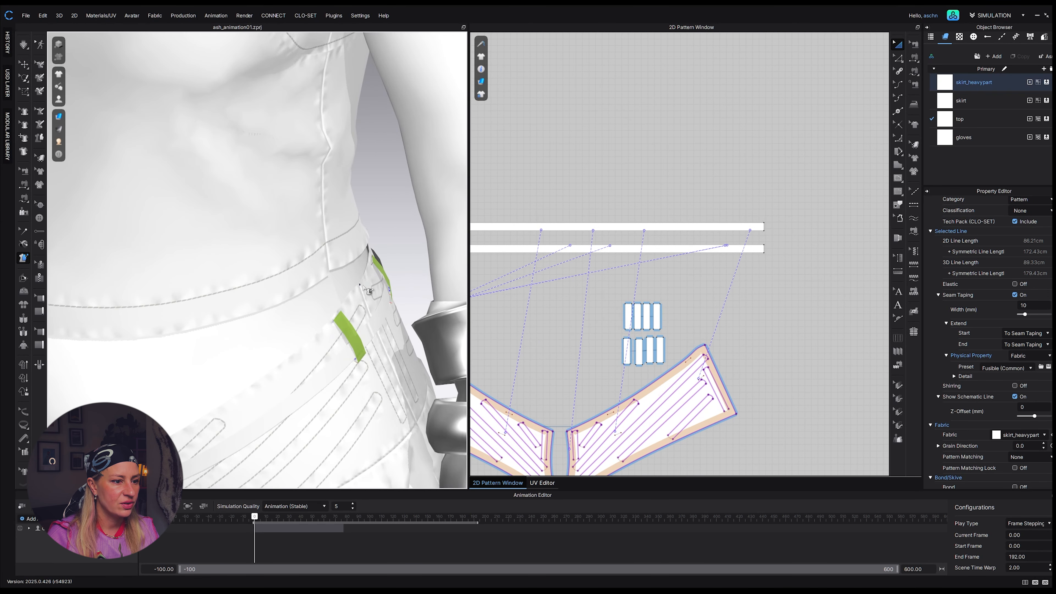
left_click(362, 282)
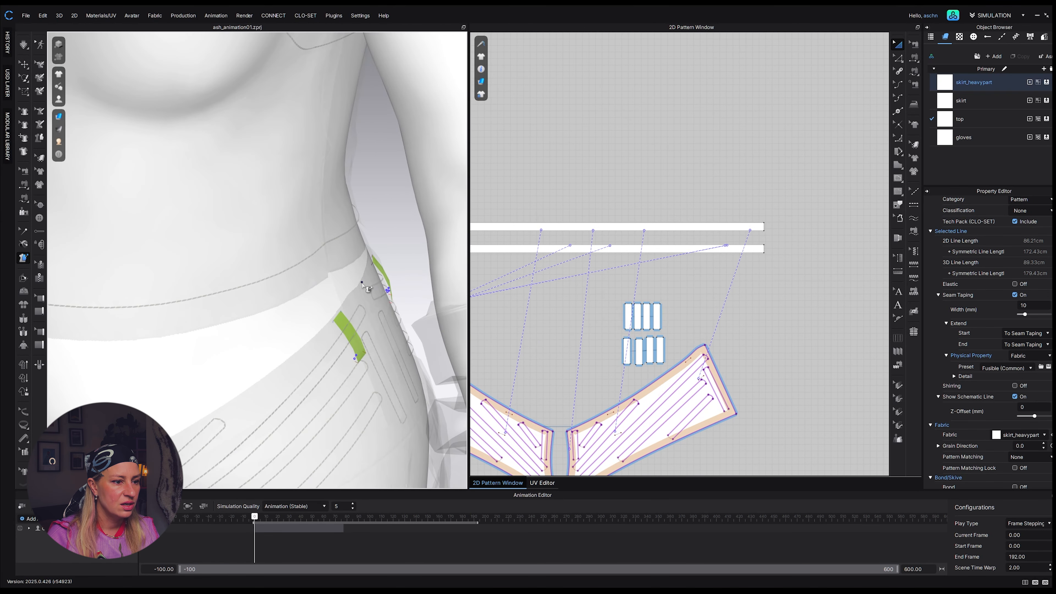
left_click(348, 287)
Set the thread length of the hip tack to 1.00 cm
scroll(348, 288, "down", 4)
right_click_drag(353, 291, 375, 297)
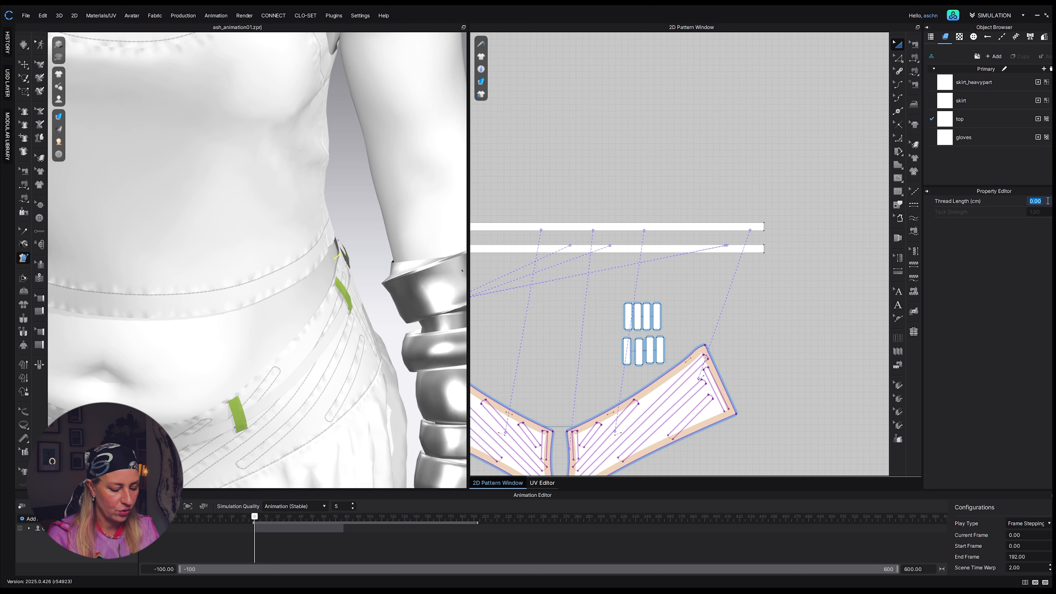
key("Return")
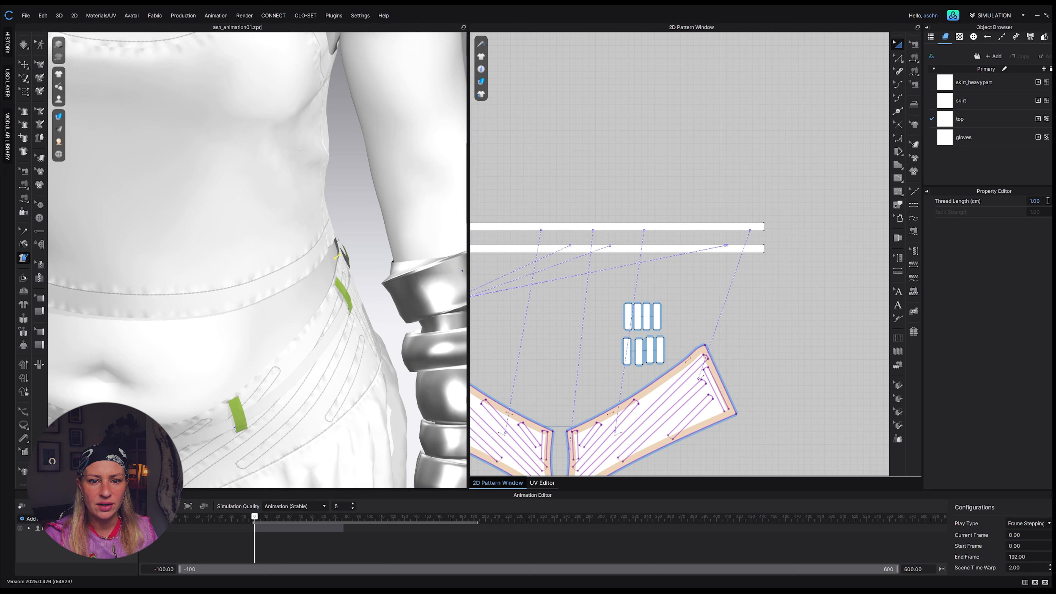
Simulate the garment and pull the waistband at the hip to test the tack with its current thread length
key("space")
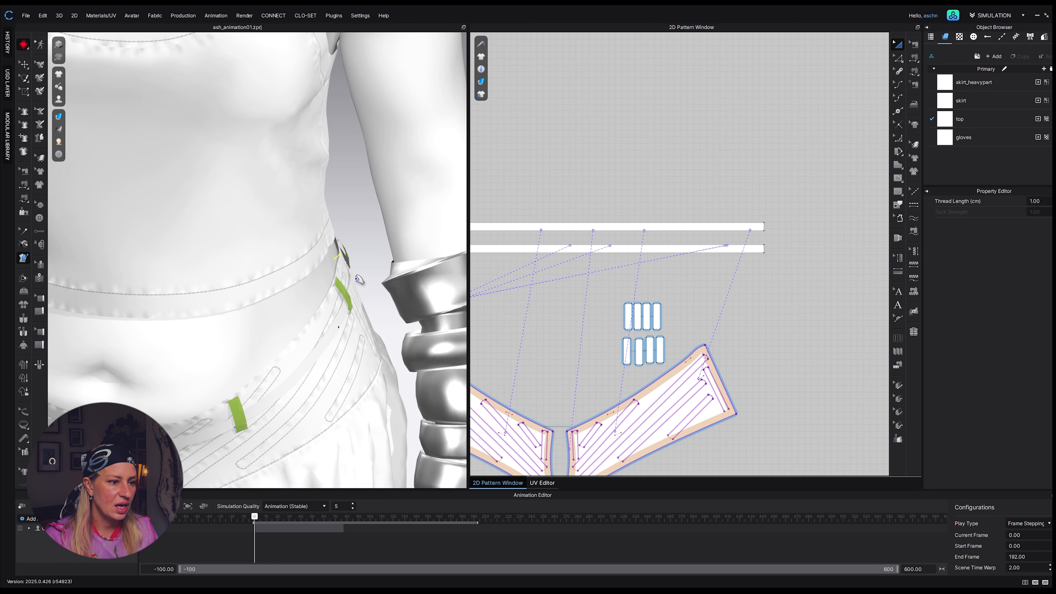
mouse_move(345, 253)
left_mouse_down()
mouse_move(400, 258)
mouse_move(359, 252)
mouse_move(354, 265)
left_mouse_up()
key("space")
Select the waistband tack at the hip with Edit Tack and set its thread length to 5.00 cm
scroll(362, 279, "up", 5)
right_click_drag(393, 286, 400, 288)
left_click(25, 231)
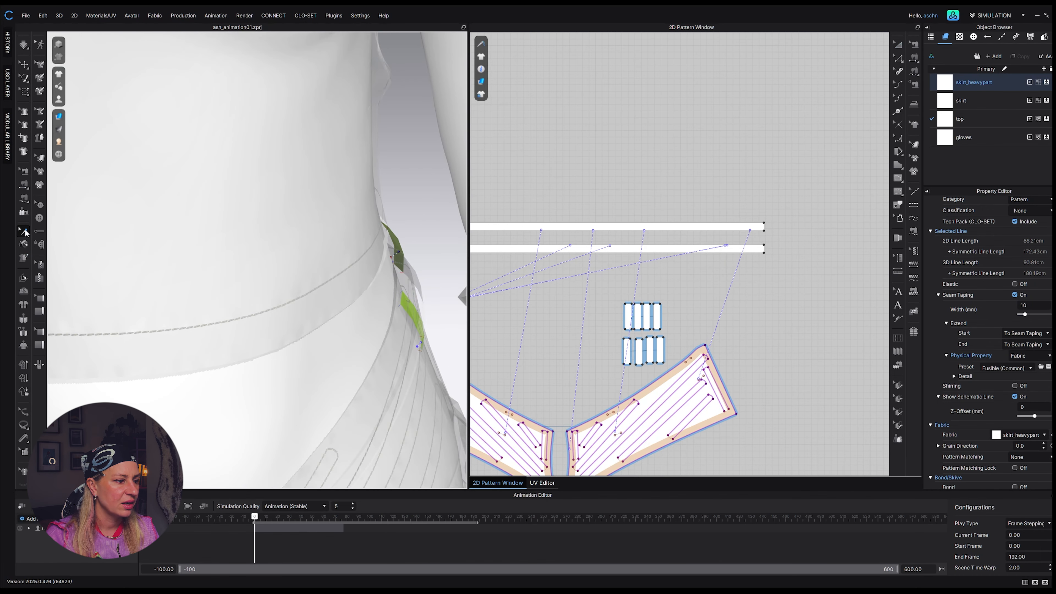
left_click(397, 258)
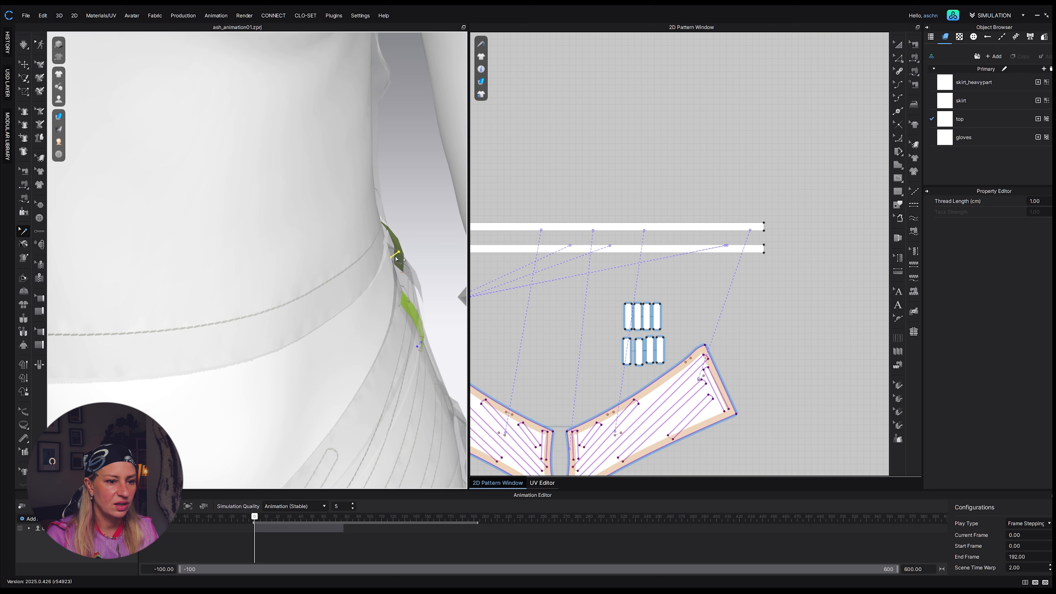
double_click(1043, 202)
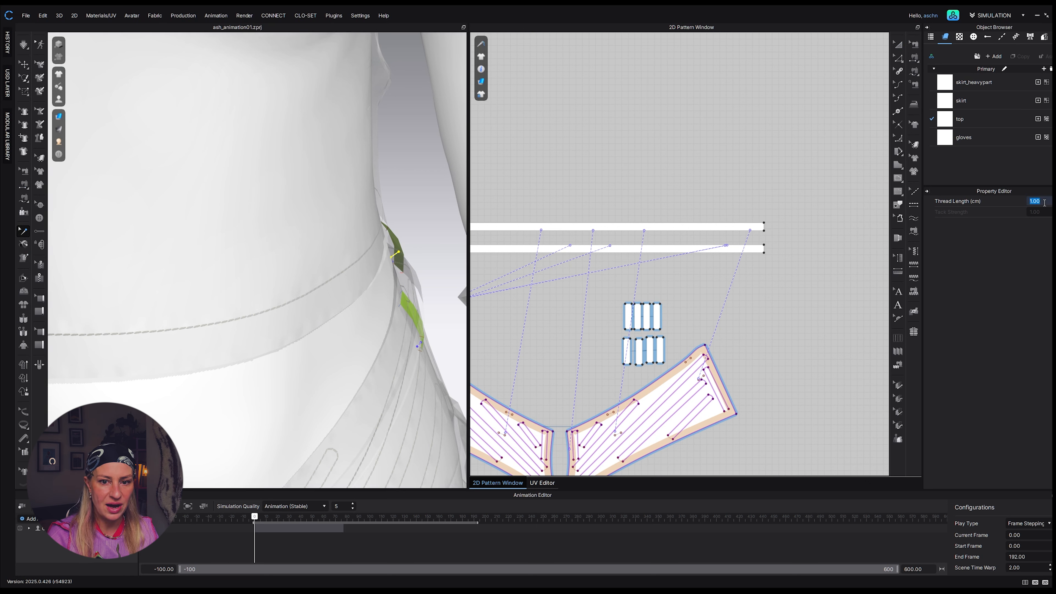
type("5")
key("Return")
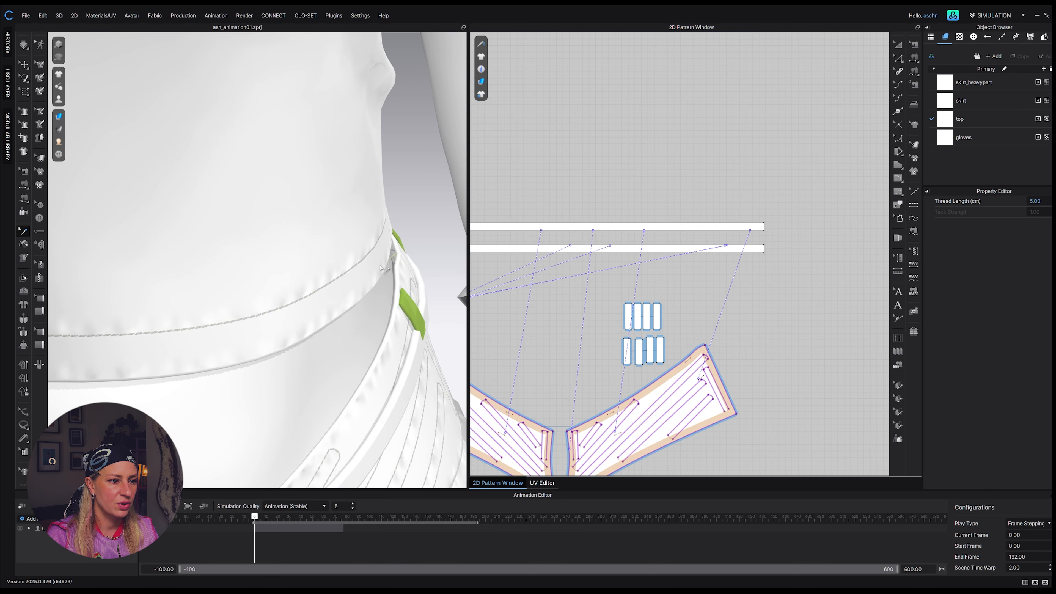
Simulate with the longer tack thread and pull the waistband outward at the hip to test its slack
key("space")
left_click_drag(421, 250, 446, 275)
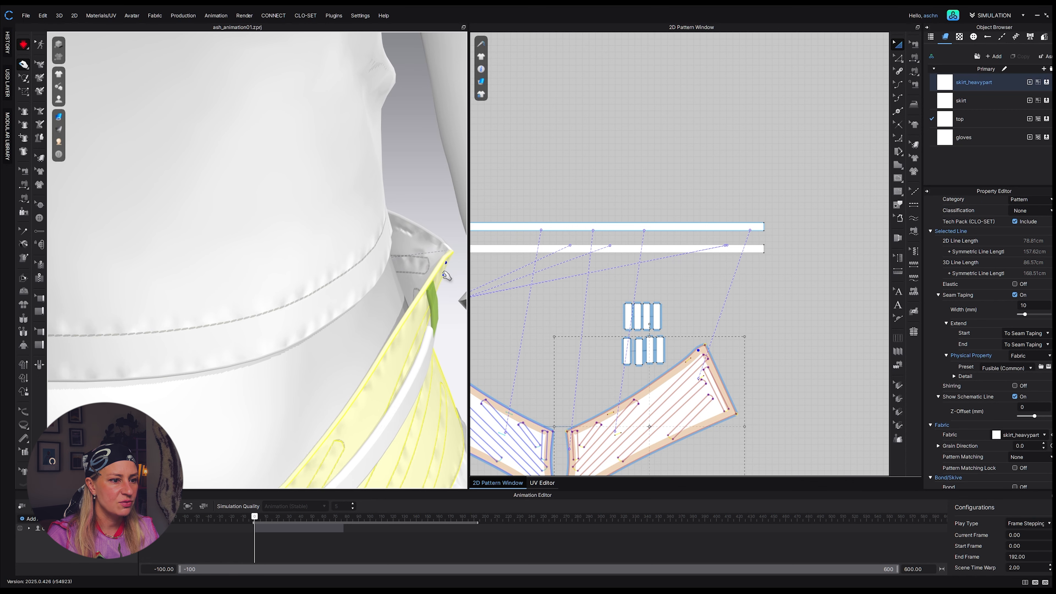
scroll(446, 276, "down", 5)
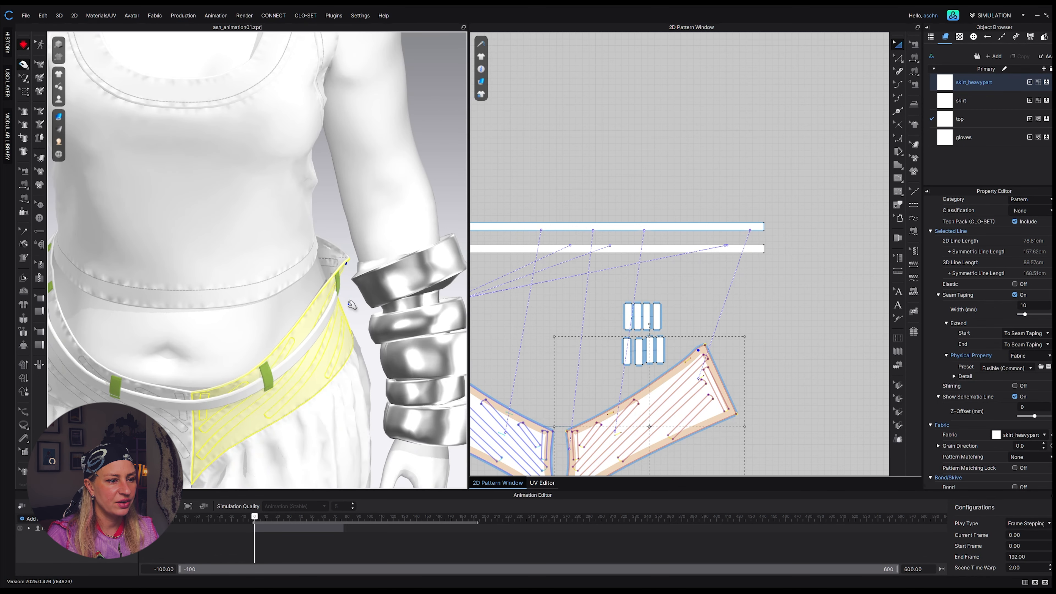
Remove the hip tack from the waistband and simulate the garment so it settles without it
key("t")
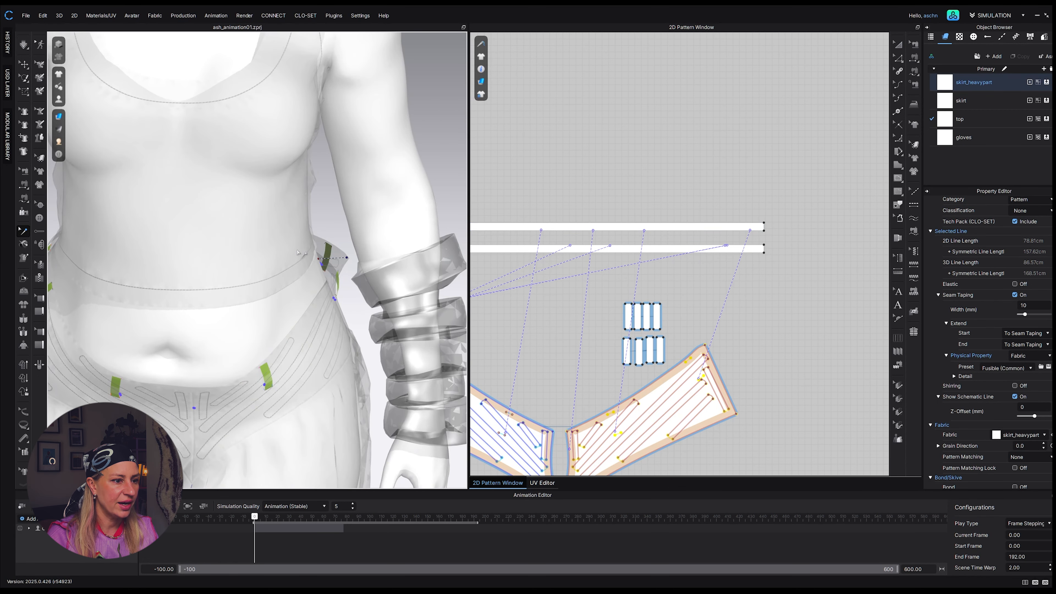
key("Escape")
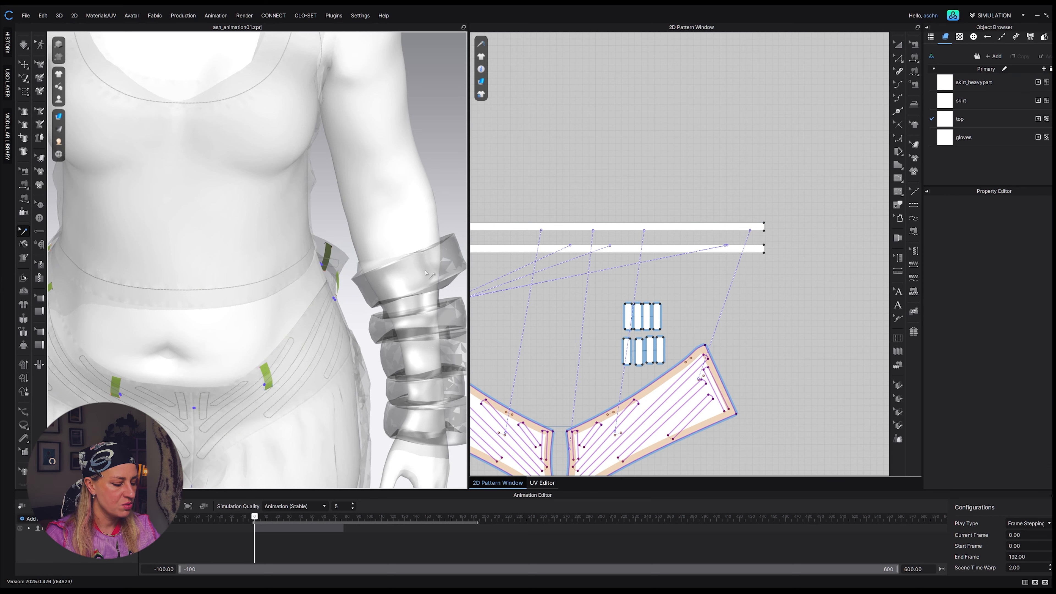
key("space")
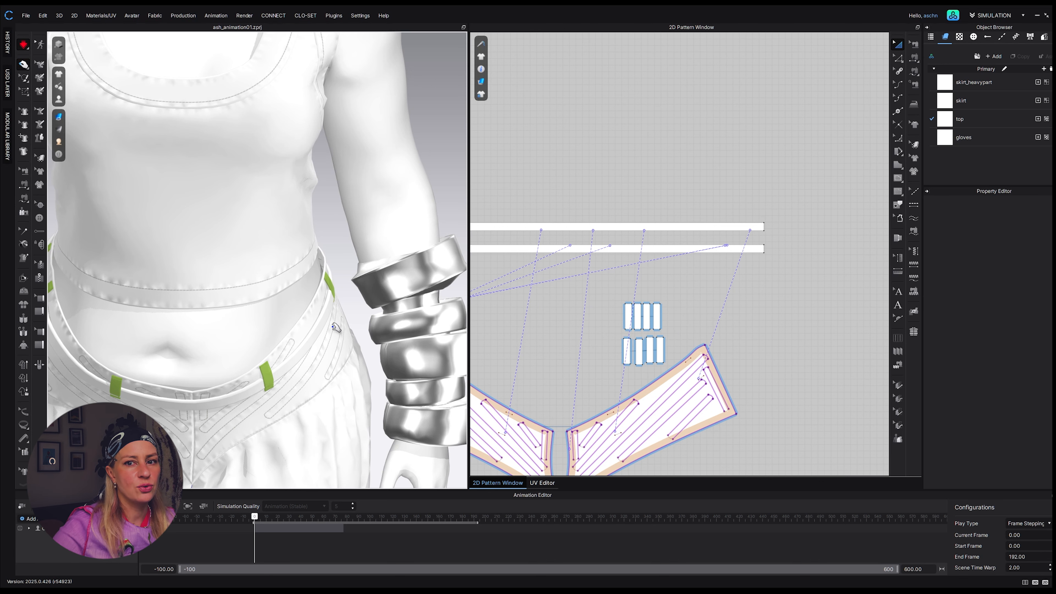
scroll(315, 323, "down", 5)
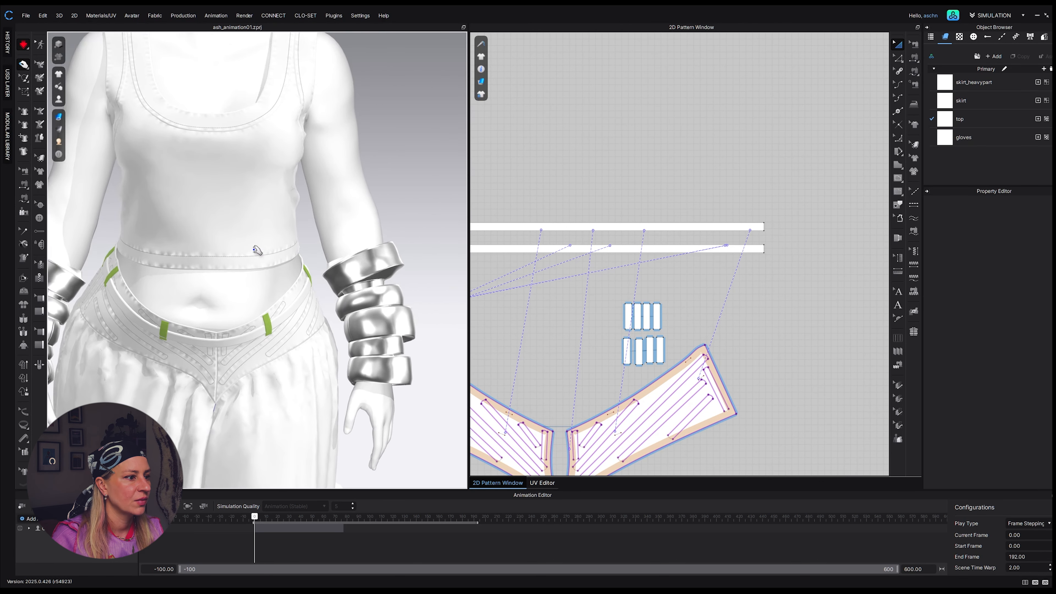
Try tacking the top's side to the avatar's waist with Tack on Avatar, and simulate to see how the fabric pulls
middle_click_drag(255, 250, 289, 238)
left_click(23, 244)
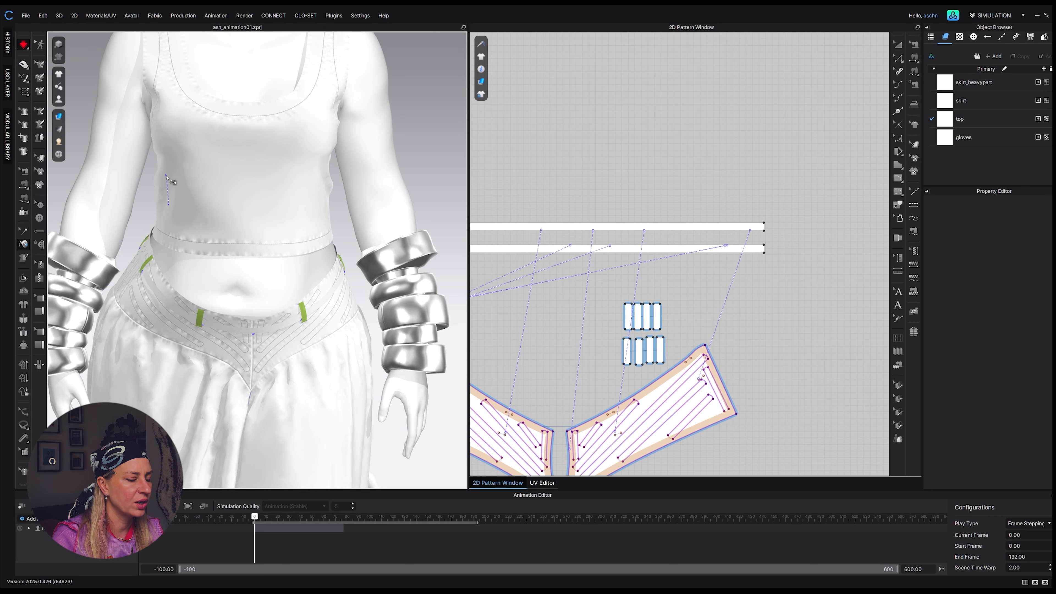
left_click(173, 240)
scroll(171, 245, "up", 3)
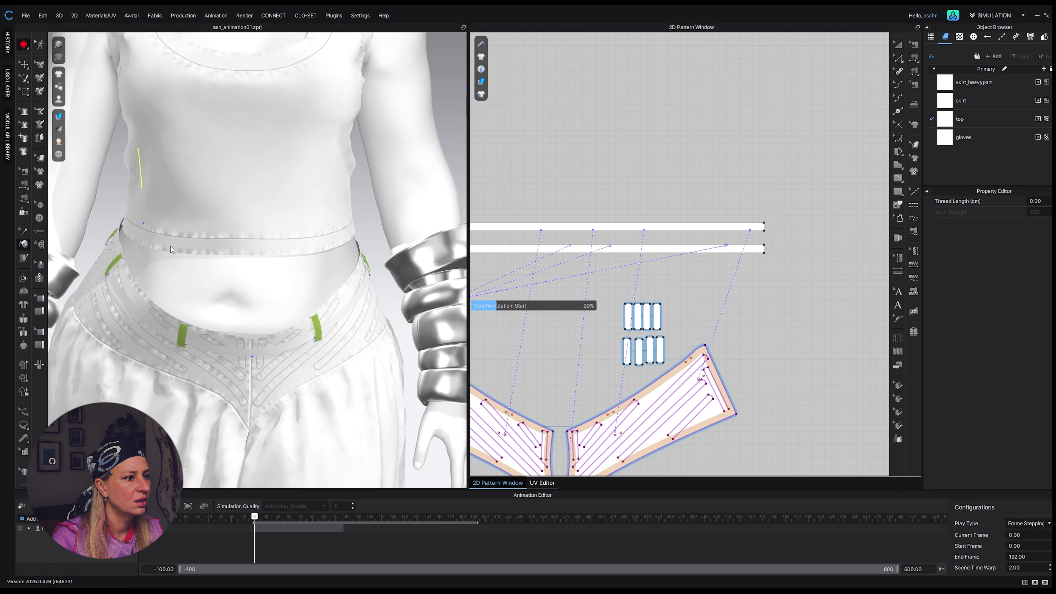
key("space")
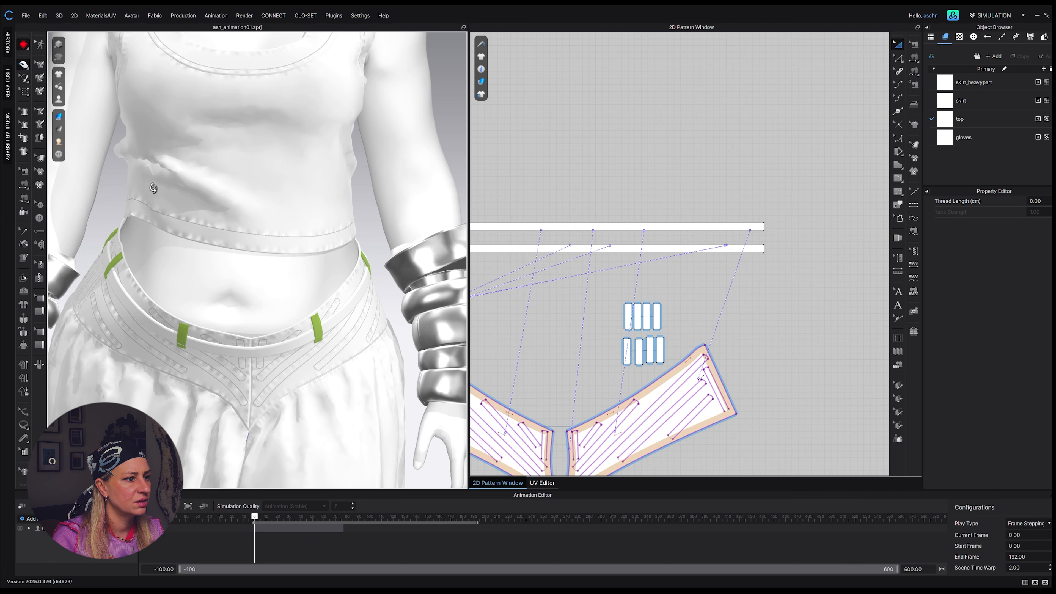
right_click_drag(153, 190, 180, 191)
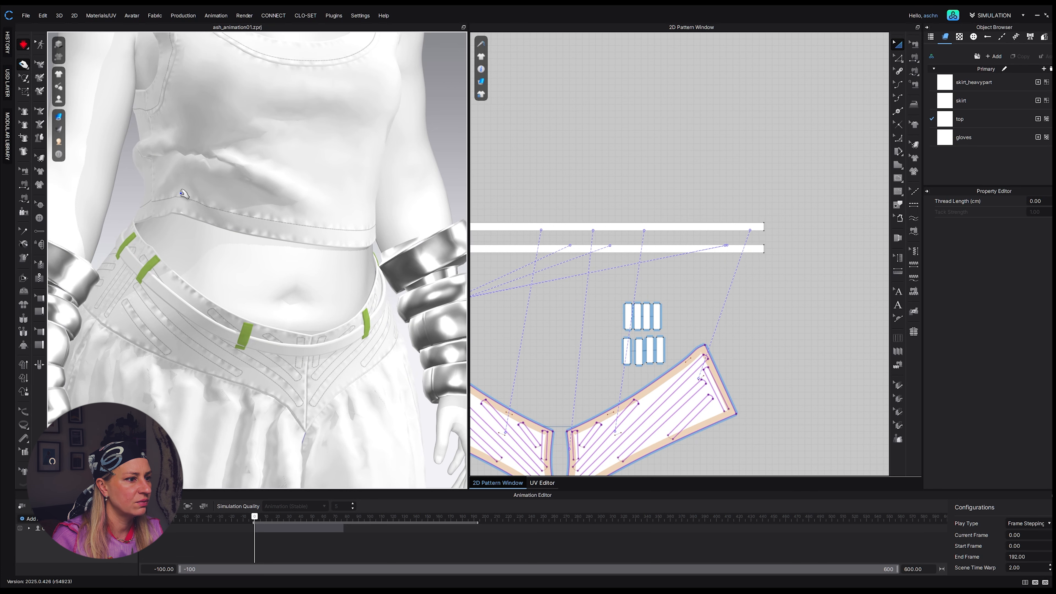
key("space")
key("2")
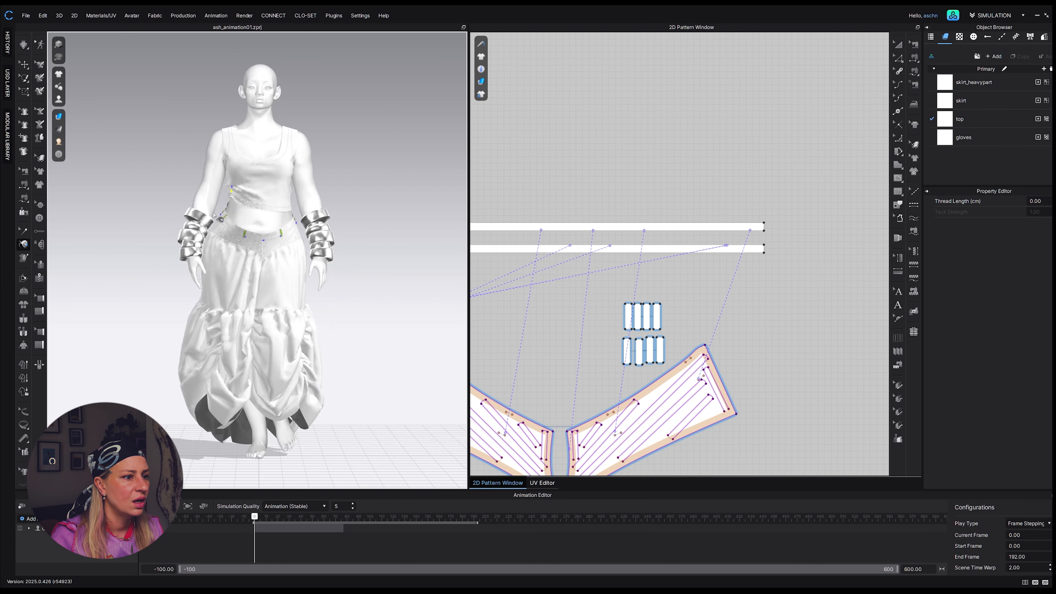
Undo the tack on the side of the top and its simulated draping
scroll(243, 207, "up", 5)
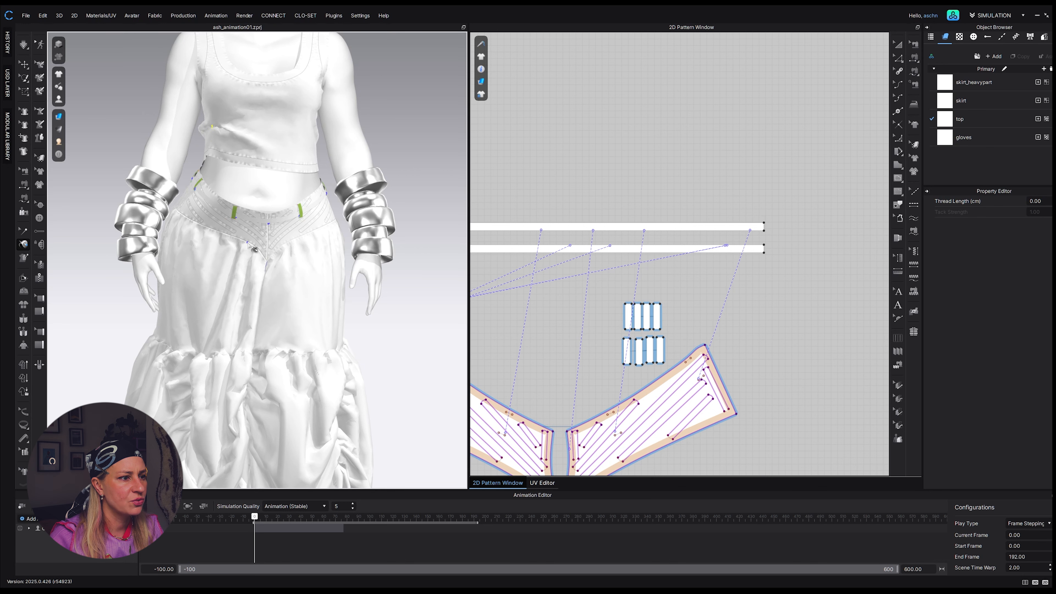
key("ctrl+z")
middle_click_drag(223, 124, 224, 226)
scroll(214, 158, "up", 1)
left_click(218, 115)
scroll(221, 120, "down", 3)
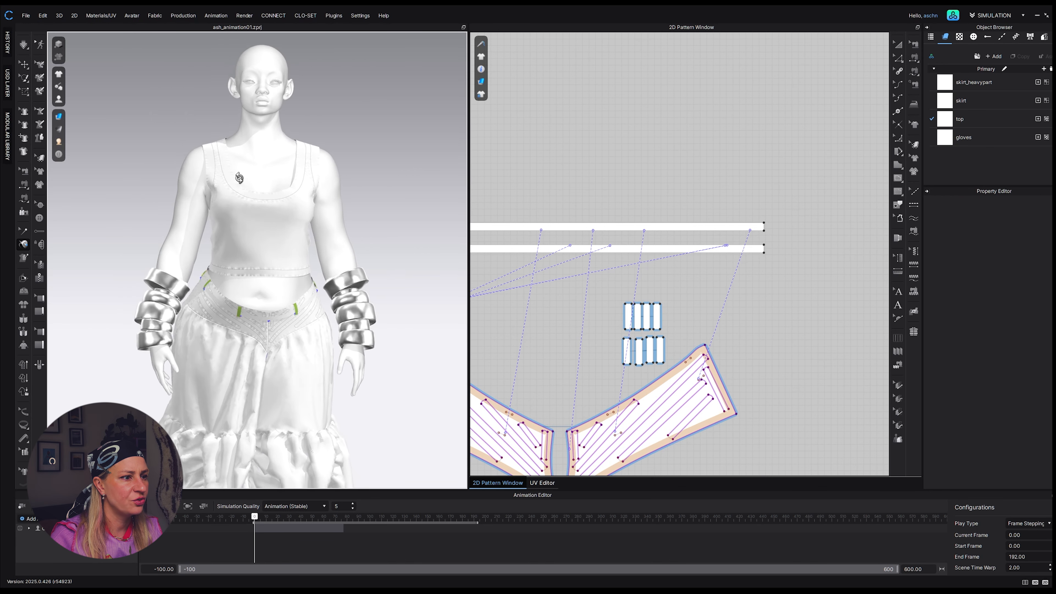
right_click_drag(239, 174, 255, 190)
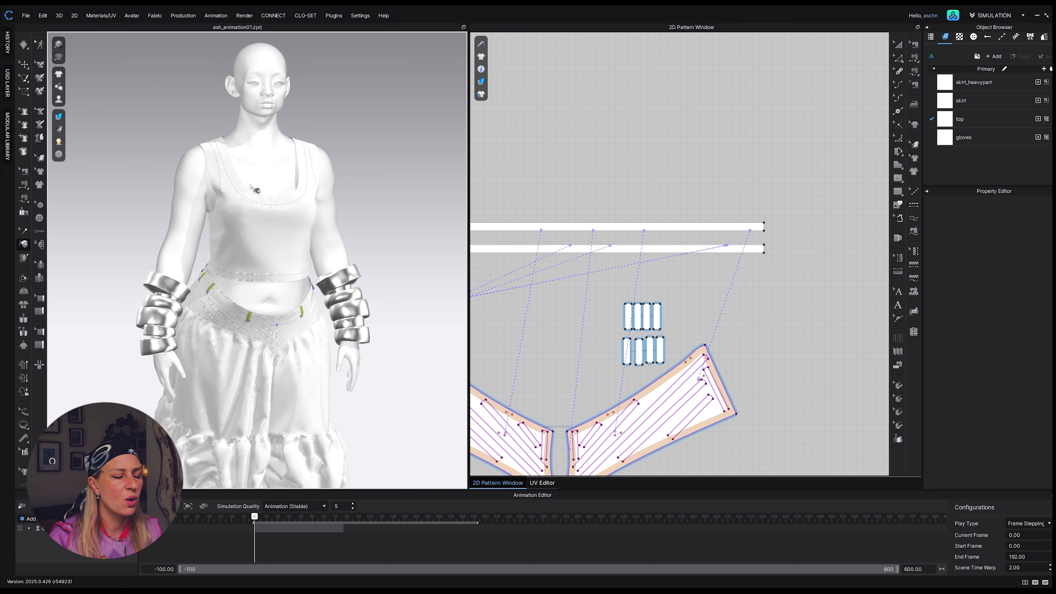
scroll(254, 189, "down", 3)
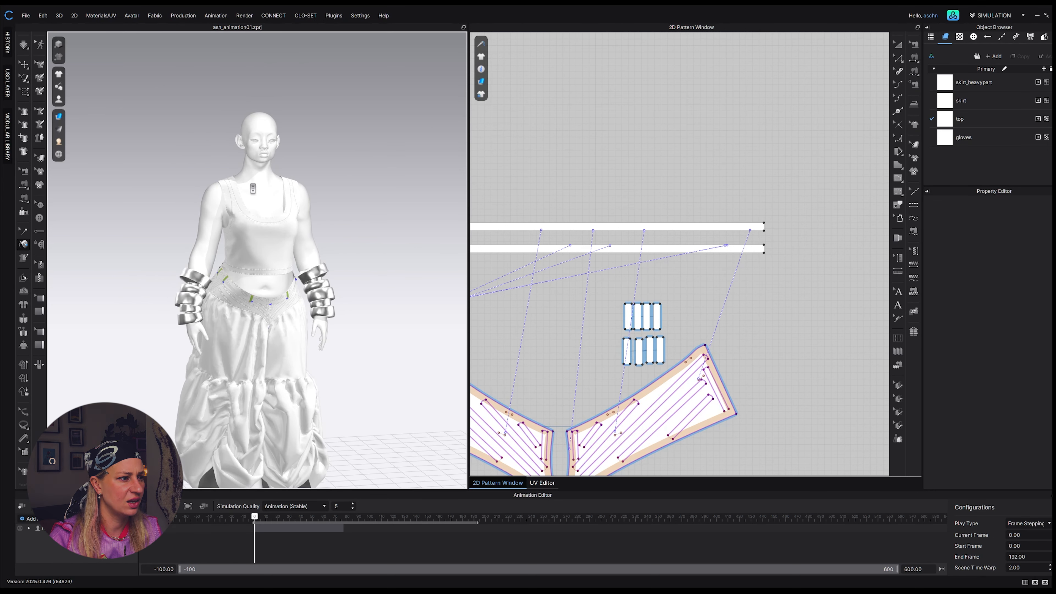
scroll(267, 250, "up", 5)
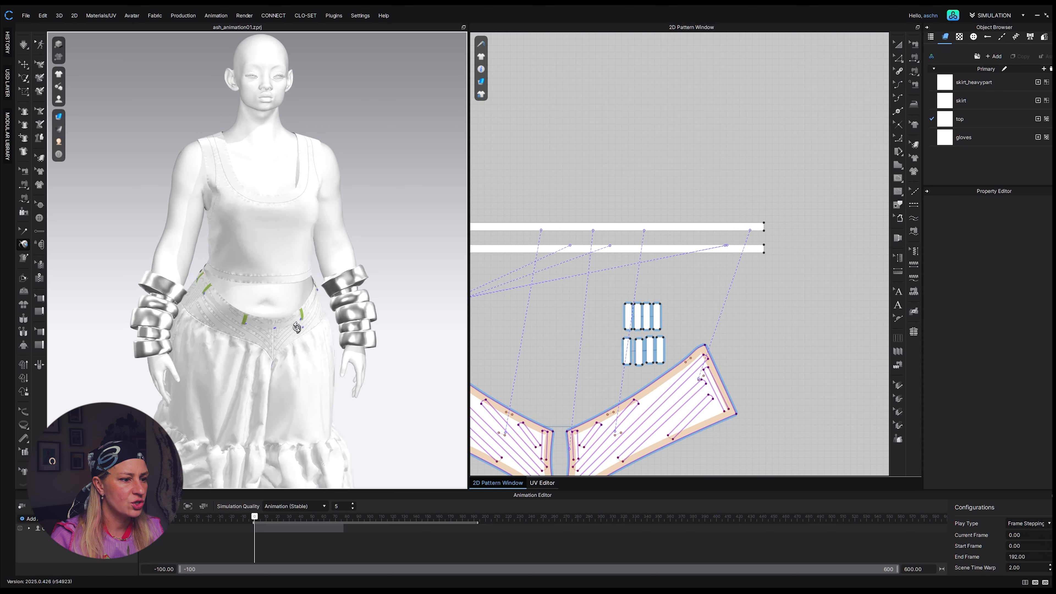
Draw a circumference measure of about 109 cm around the avatar's hips, just above the front of the skirt yoke
scroll(284, 318, "up", 2)
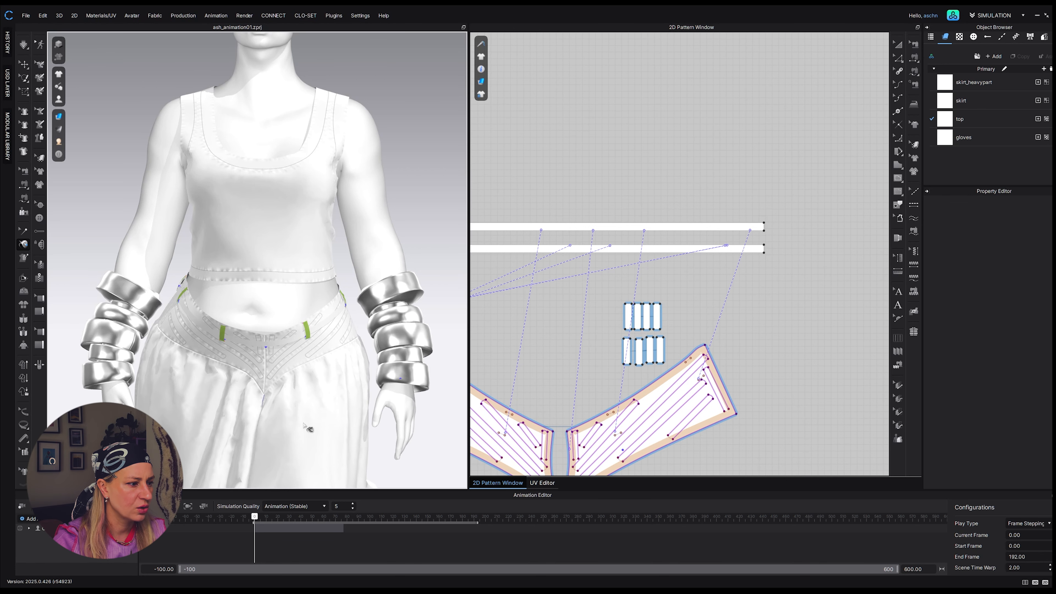
scroll(310, 298, "up", 4)
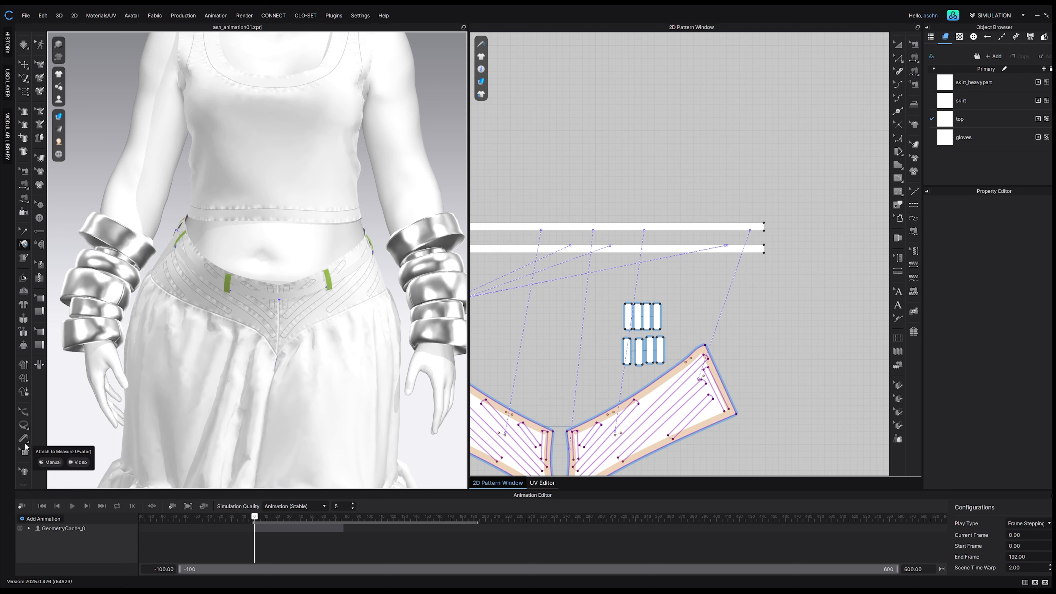
left_click(24, 426)
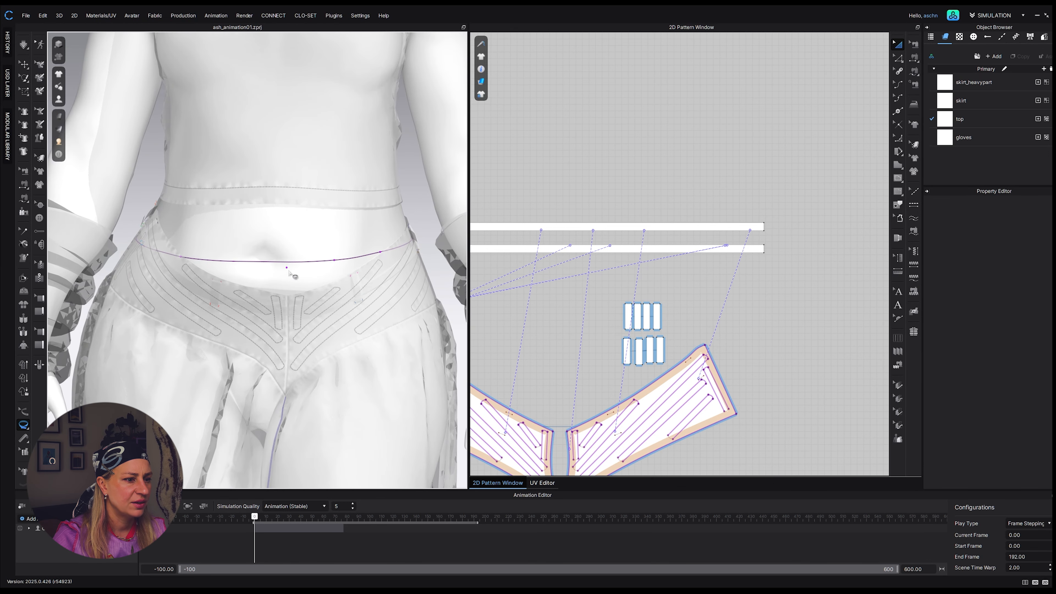
mouse_move(303, 280)
right_mouse_down()
mouse_move(276, 290)
mouse_move(304, 288)
right_mouse_up()
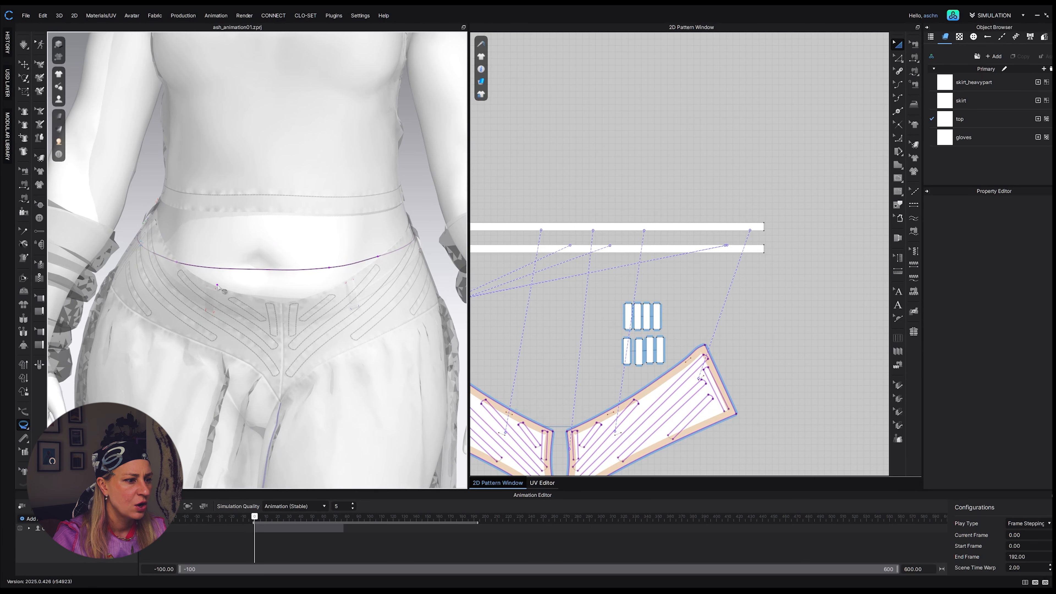
left_click(324, 286)
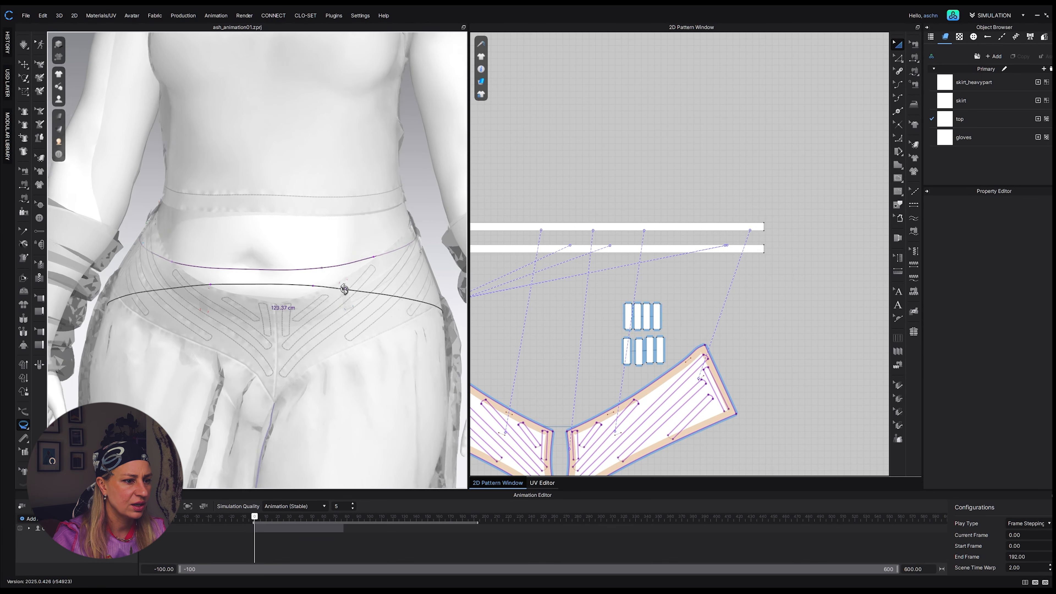
right_click_drag(342, 288, 195, 298)
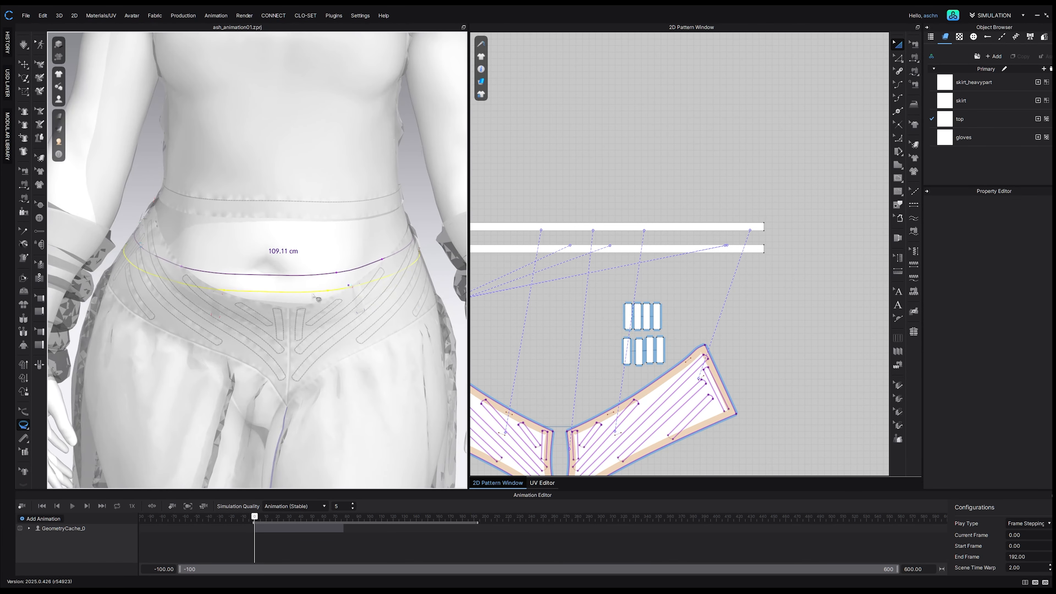
Attach the two front top edges of the skirt yoke to the upper waist measure with Attach to Measure
left_click(24, 452)
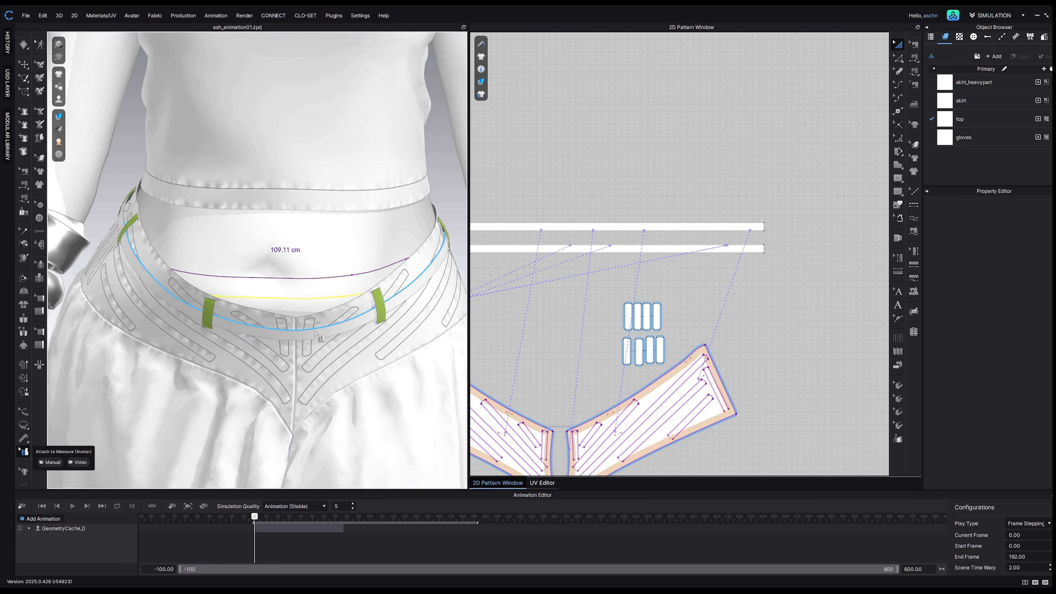
left_click(276, 315)
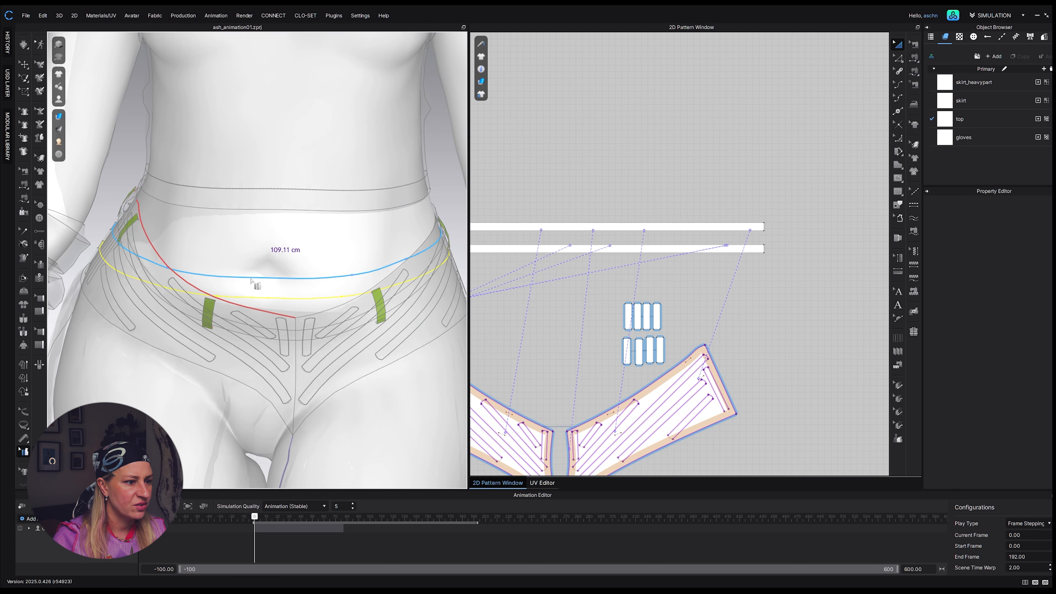
left_click(326, 310)
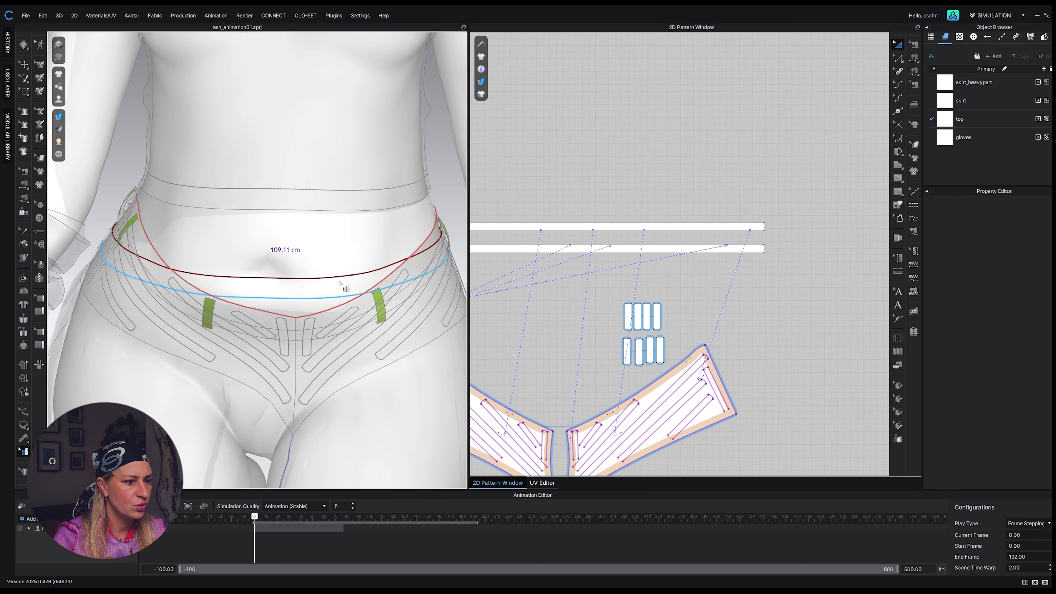
left_click(341, 278)
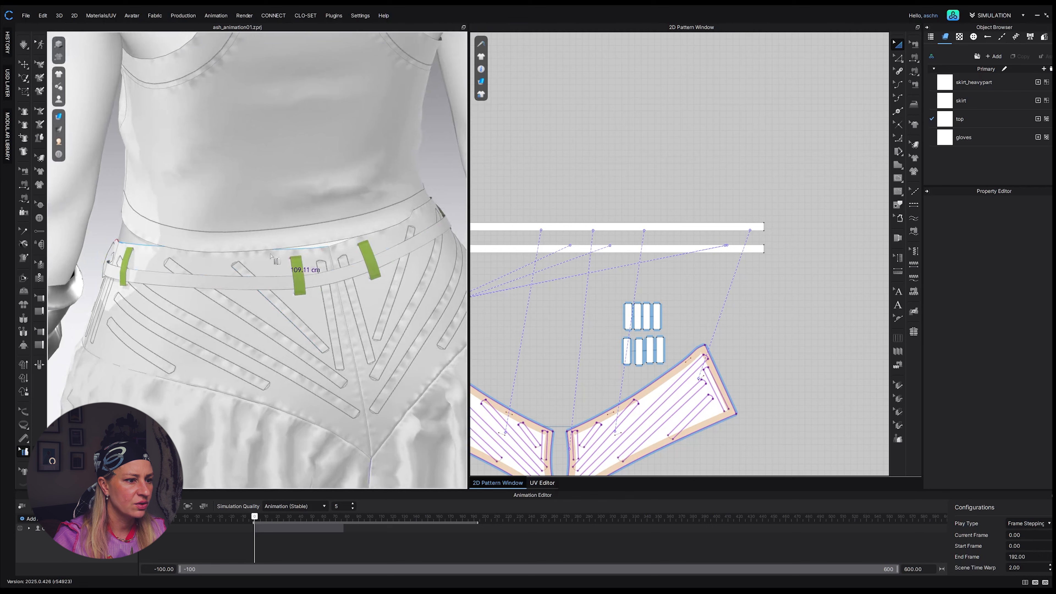
Simulate the garment from behind and pull the back of the skirt yoke downward to test the hold
right_click_drag(181, 318, 257, 324)
key("space")
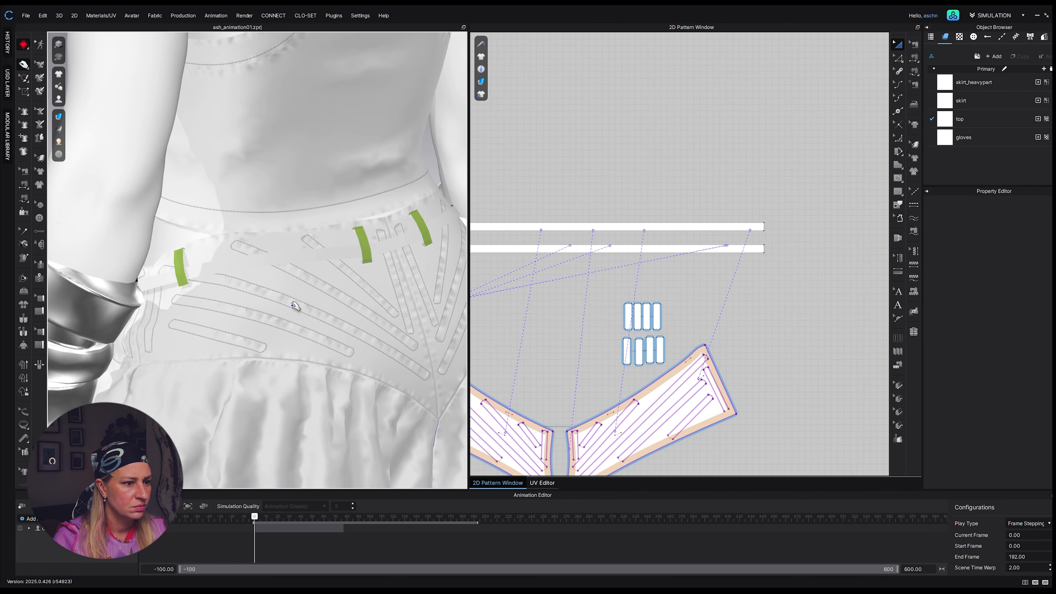
left_click_drag(332, 303, 348, 381)
key("space")
Attach the back top edges of the skirt yoke to the upper waist measure with Attach to Measure
left_click(284, 286)
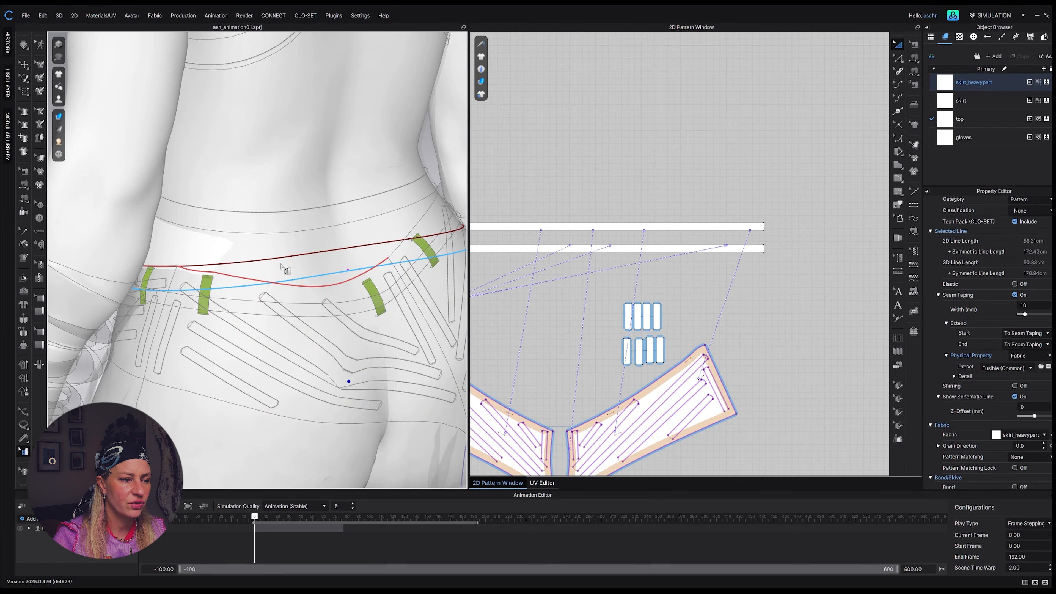
scroll(281, 263, "up", 1)
left_click(297, 257)
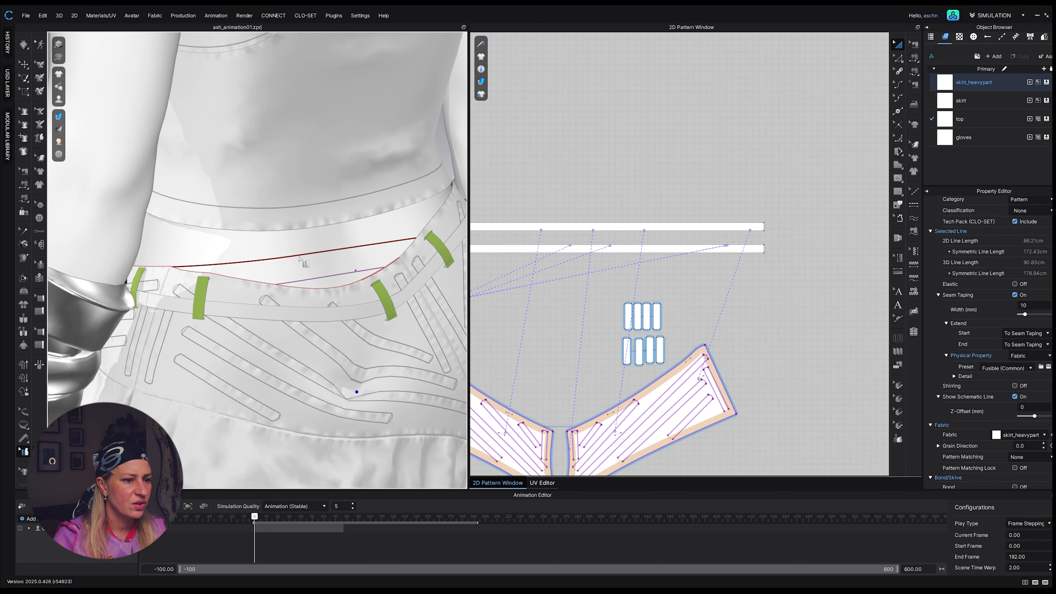
scroll(341, 264, "down", 2)
right_click_drag(341, 266, 398, 272)
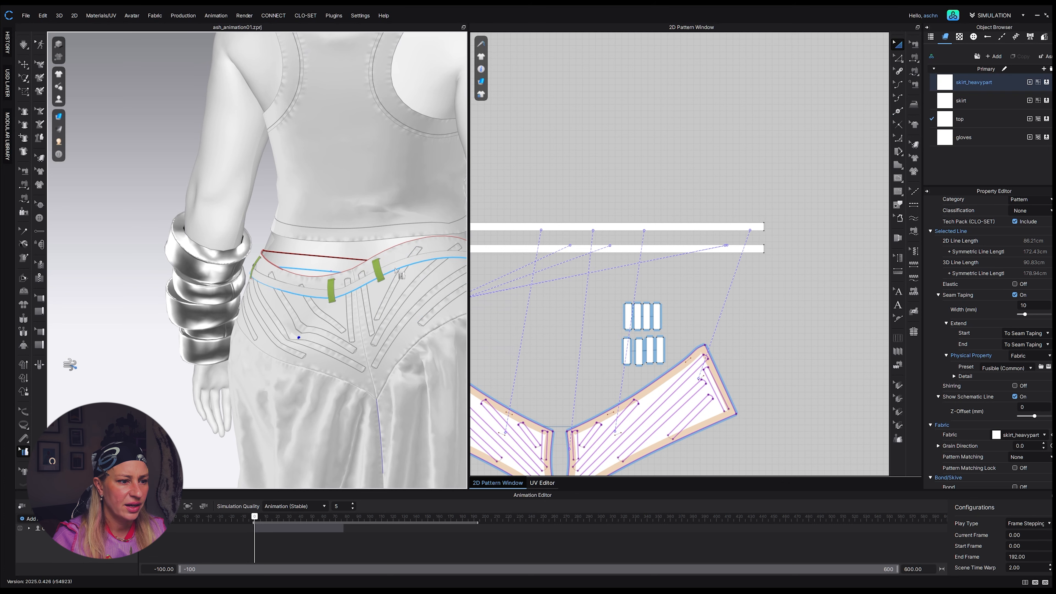
Simulate the garment from behind and pull on the back halves of the skirt yoke to test the attachment
scroll(395, 270, "down", 3)
right_click_drag(357, 324, 374, 319)
key("space")
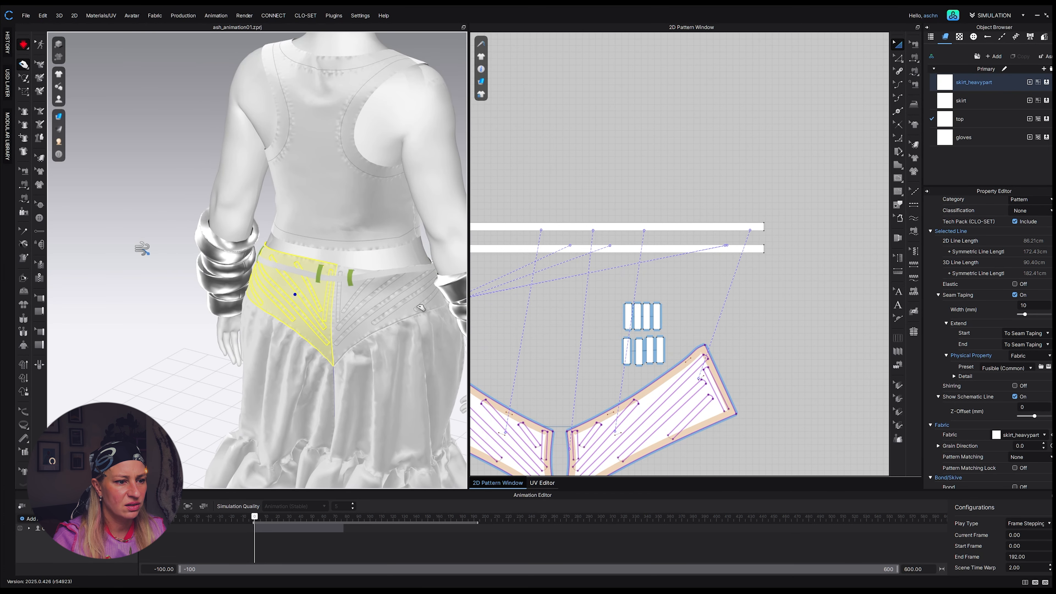
left_click(420, 309)
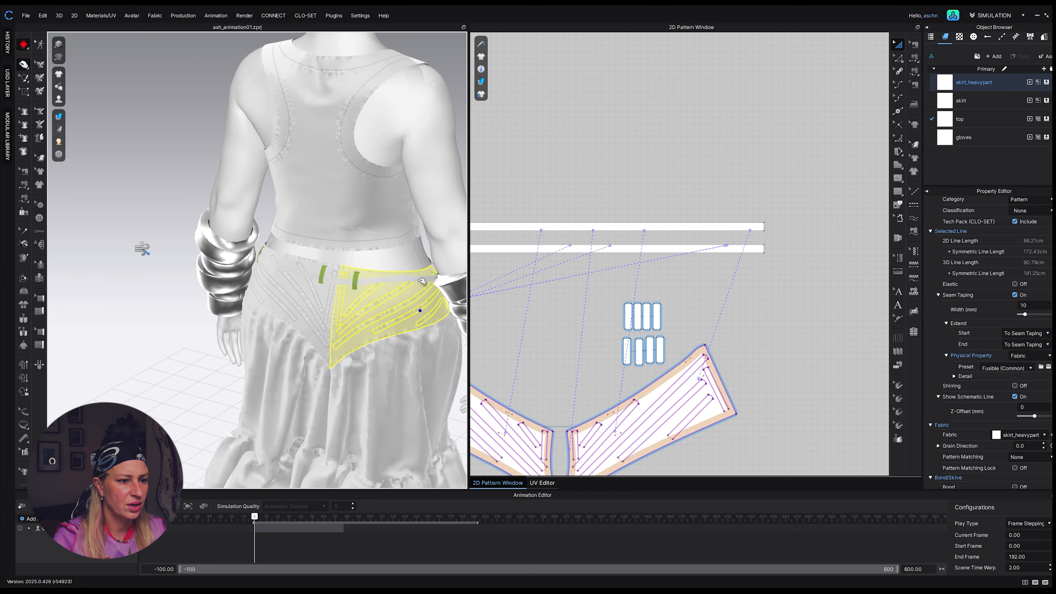
left_click(418, 279)
key("space")
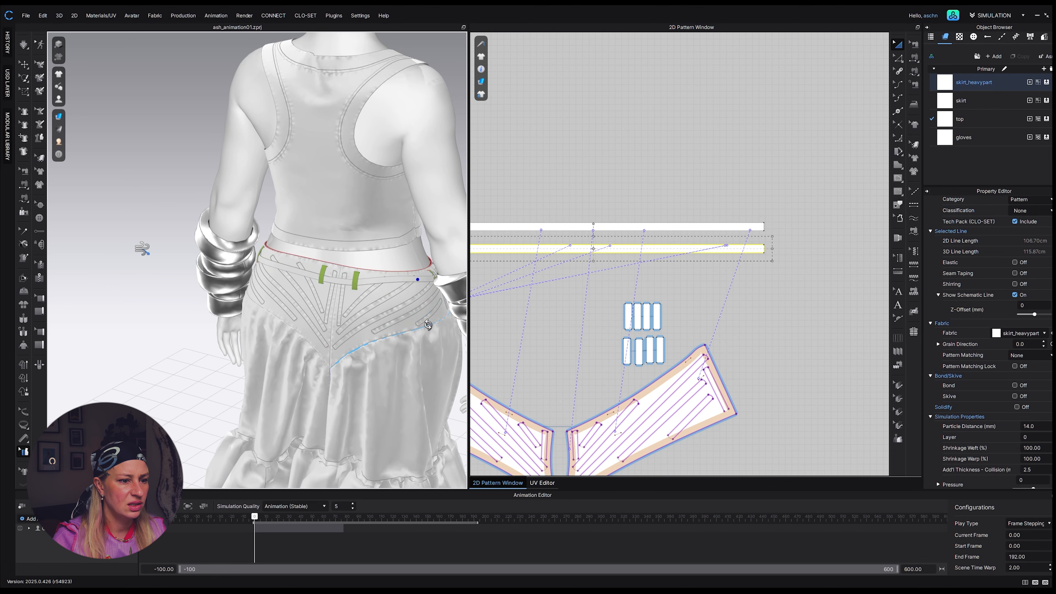
Simulate the garment from the front and tug the front of the skirt yoke with the Select/Move tool
right_click_drag(426, 323, 243, 335)
scroll(250, 332, "down", 3)
middle_click_drag(431, 310, 288, 292)
scroll(353, 335, "up", 3)
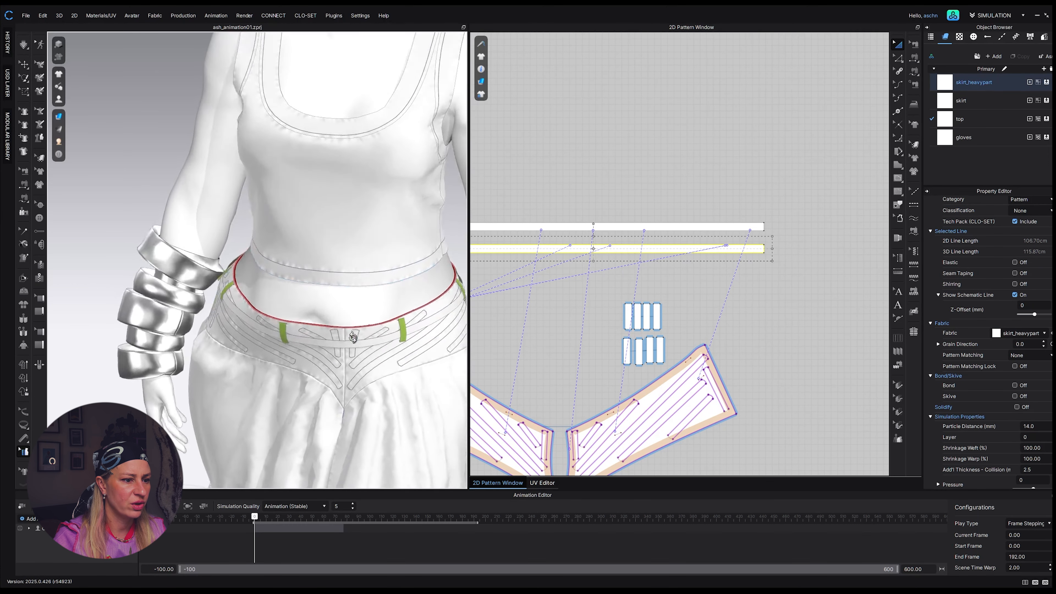
left_click(24, 63)
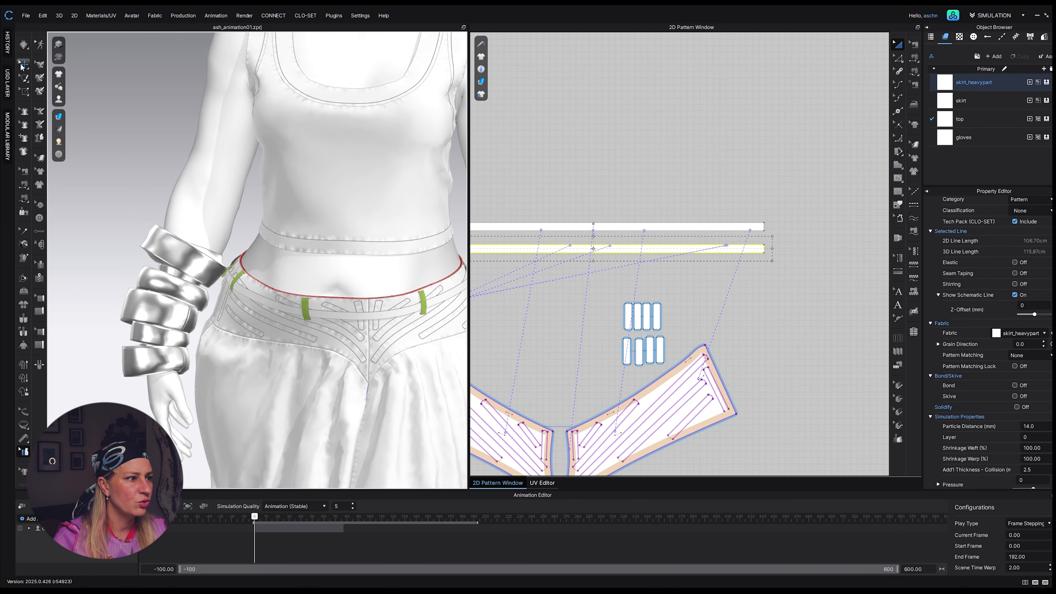
key("space")
mouse_move(368, 334)
left_mouse_down()
mouse_move(324, 362)
mouse_move(347, 349)
mouse_move(357, 308)
mouse_move(353, 336)
left_mouse_up()
key("space")
scroll(356, 335, "down", 5)
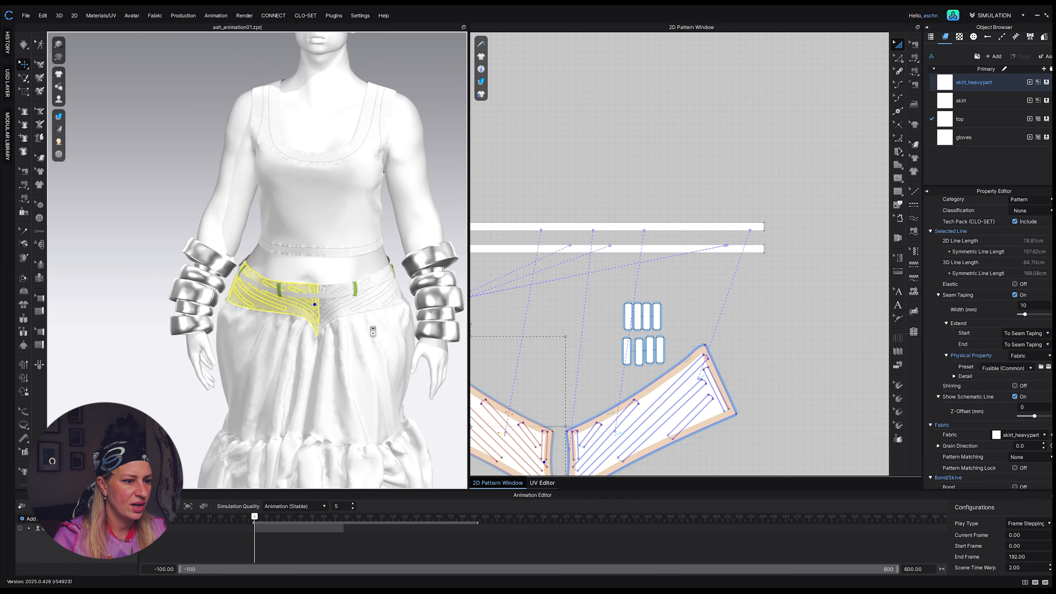
Solidify the front panel of the top
mouse_move(365, 334)
right_mouse_down()
mouse_move(390, 333)
mouse_move(326, 333)
mouse_move(361, 336)
right_mouse_up()
scroll(364, 338, "up", 2)
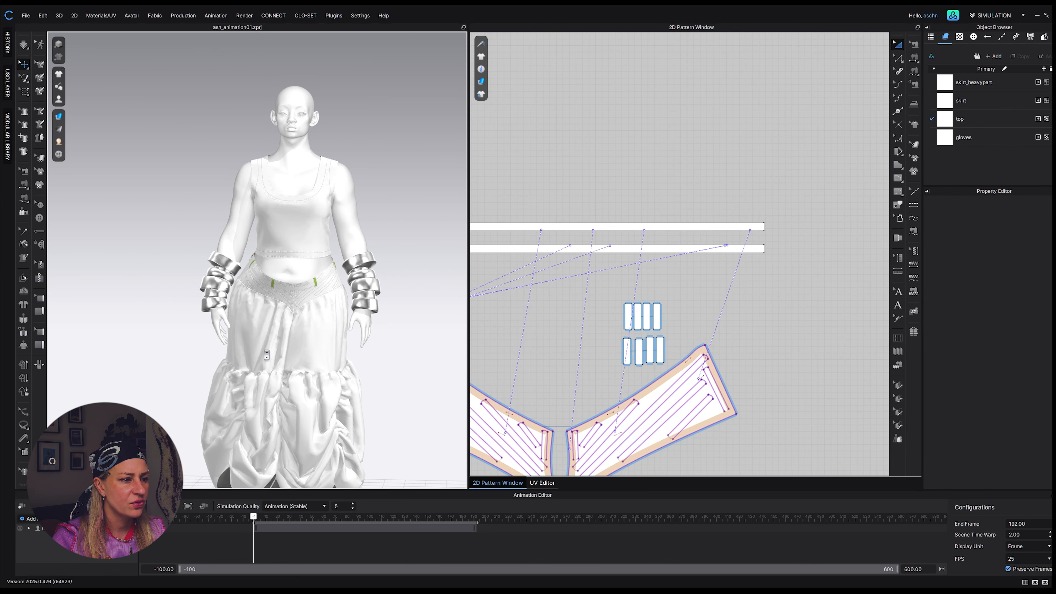
scroll(266, 354, "down", 3)
right_click_drag(347, 370, 370, 366)
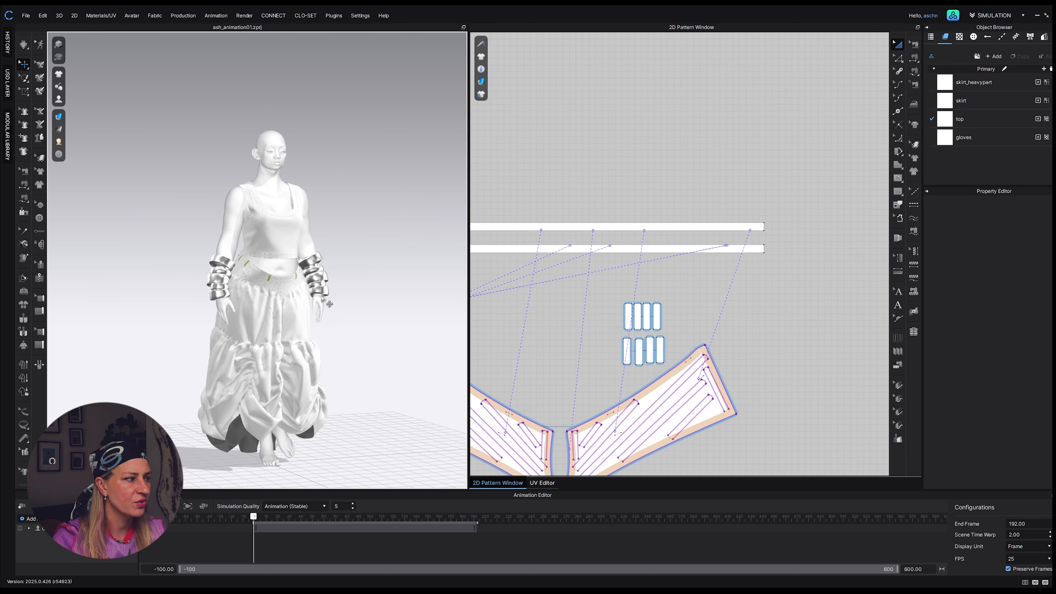
scroll(332, 310, "down", 4)
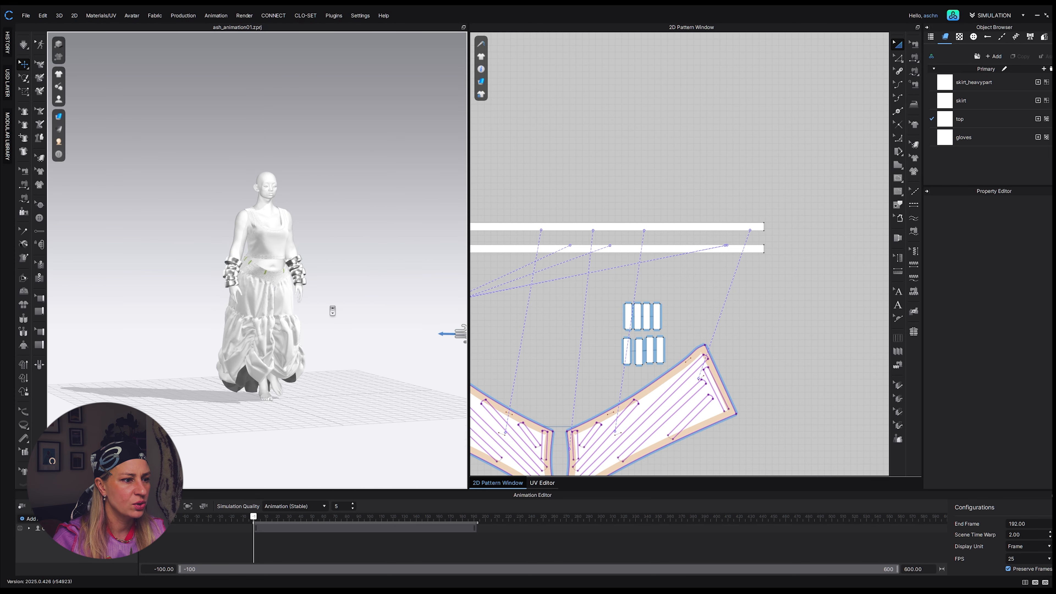
scroll(332, 311, "up", 4)
scroll(333, 311, "up", 2)
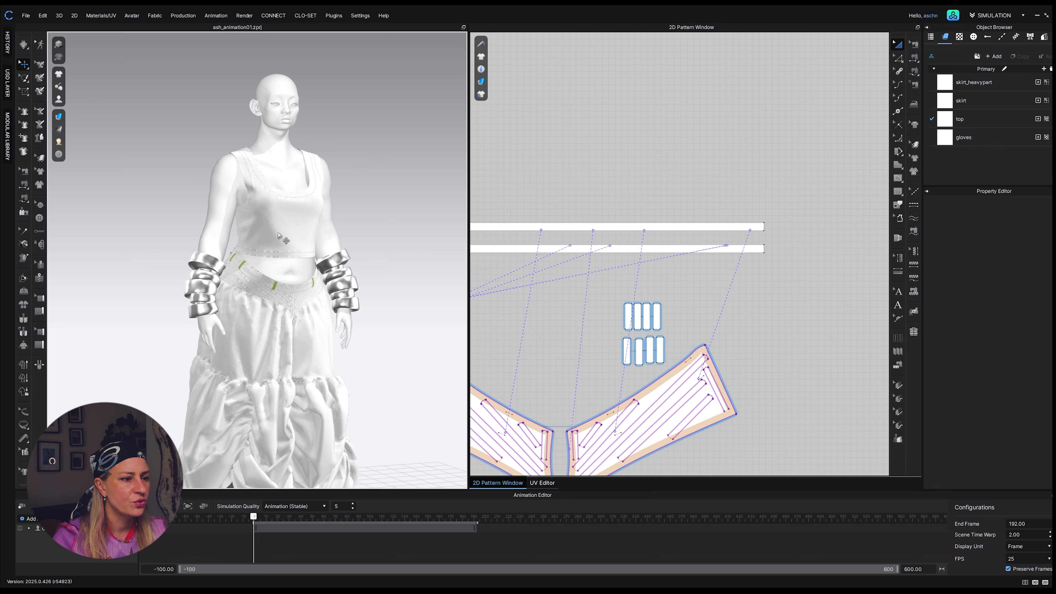
left_click(279, 230)
right_click(278, 229)
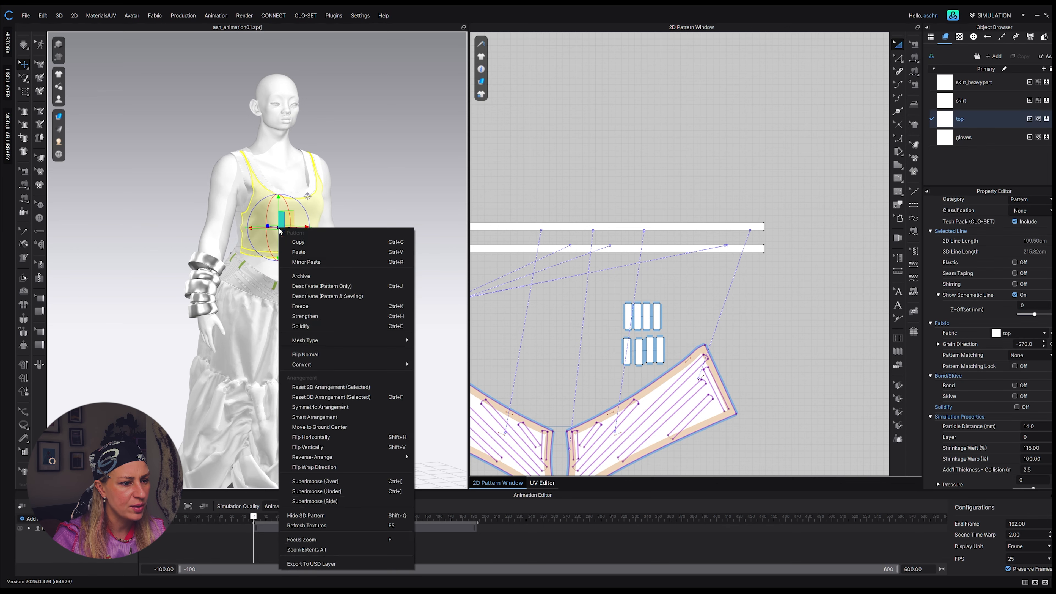
left_click(316, 328)
Simulate the solidified front of the top and view its drape from the side
scroll(326, 287, "up", 3)
right_click_drag(372, 254, 350, 260)
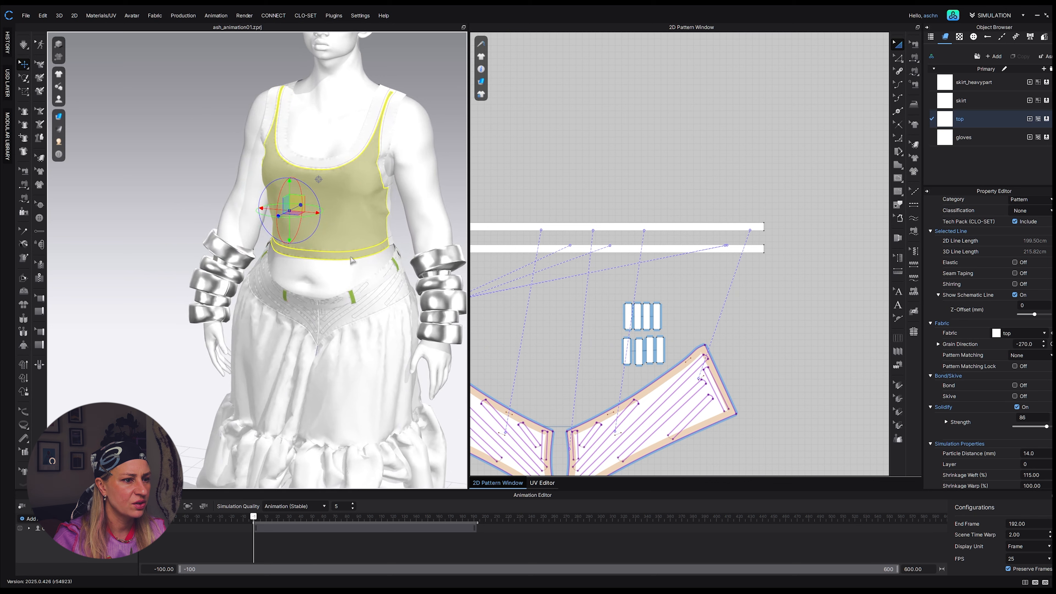
key("space")
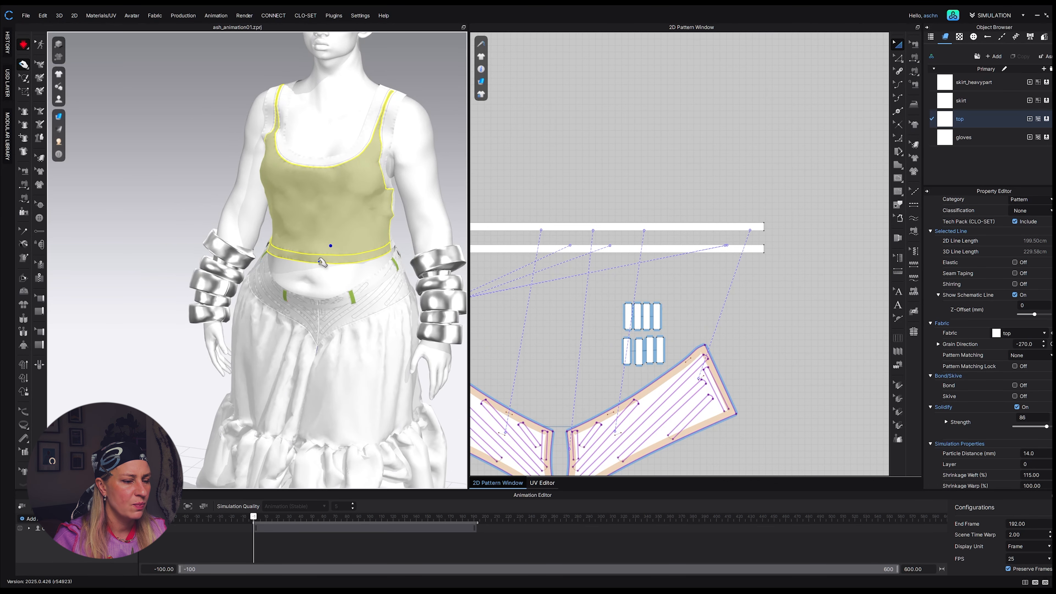
key("space")
right_click_drag(320, 260, 334, 229)
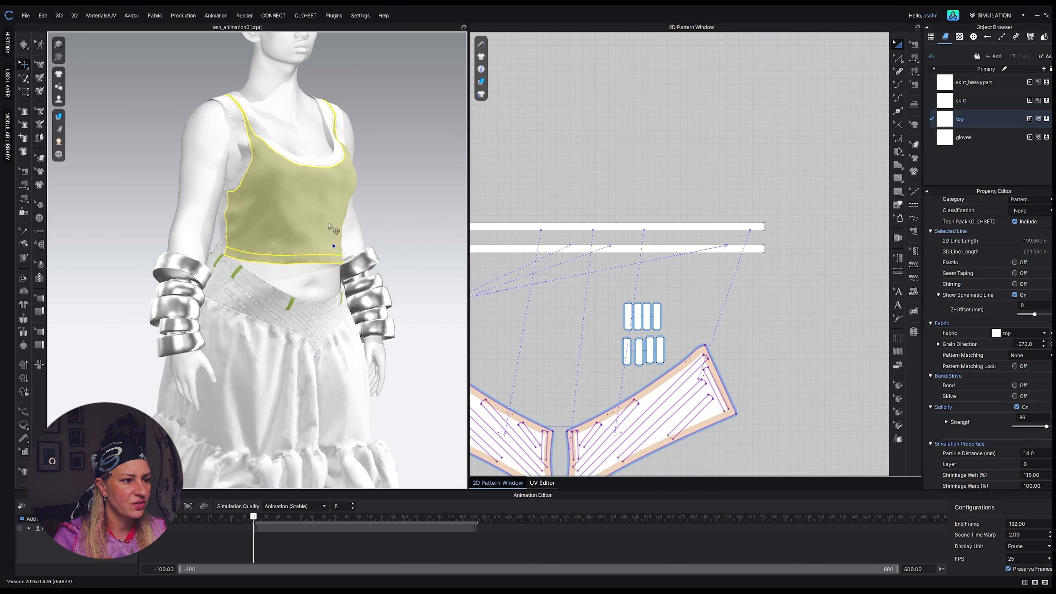
Unsolidify the top's front panel and simulate it while pulling its lower hem upward into folds on one side
middle_click_drag(308, 210, 304, 264)
scroll(305, 264, "up", 4)
right_click_drag(315, 291, 302, 300)
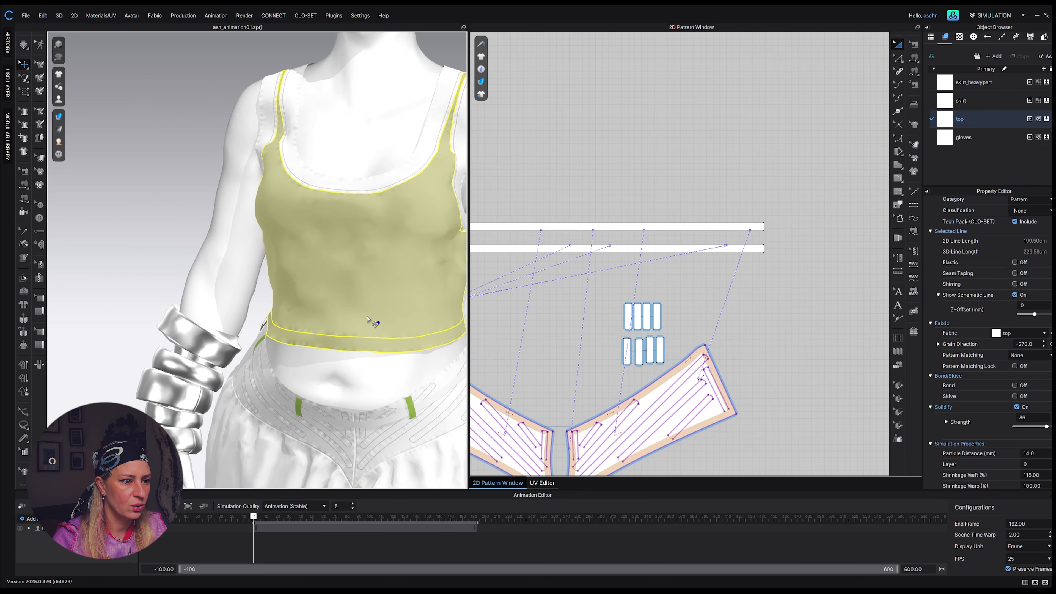
right_click(351, 303)
left_click(374, 103)
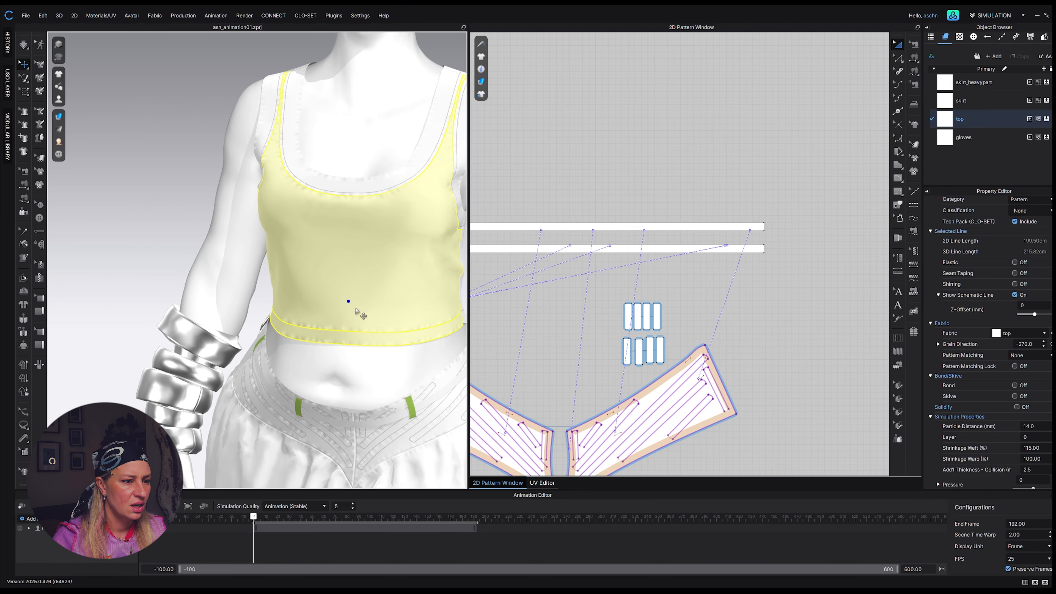
key("space")
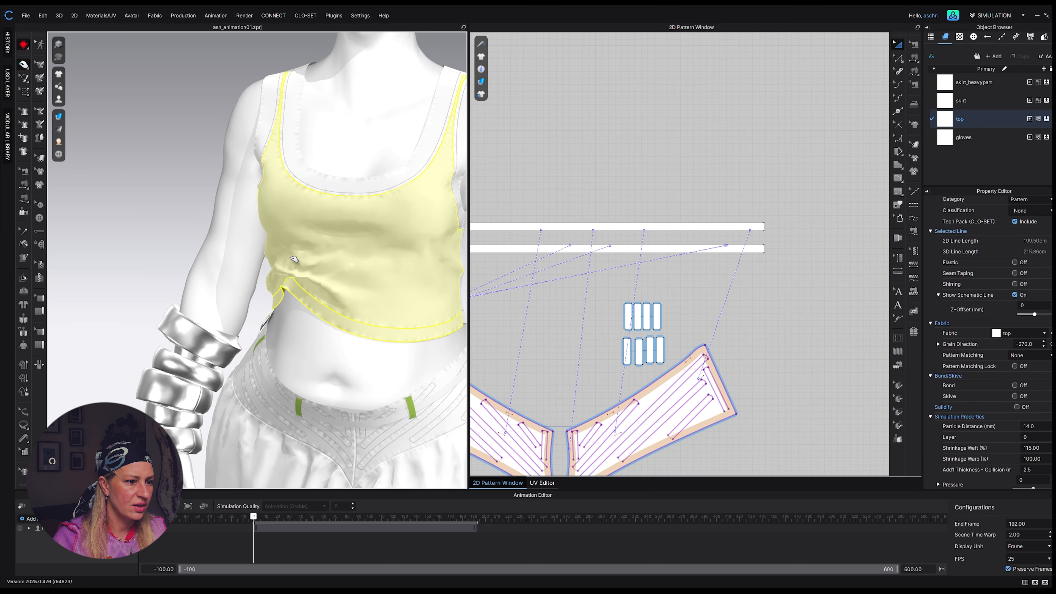
key("space")
Solidify the front panel of the top with its folded hem and simulate the garment
right_click(358, 285)
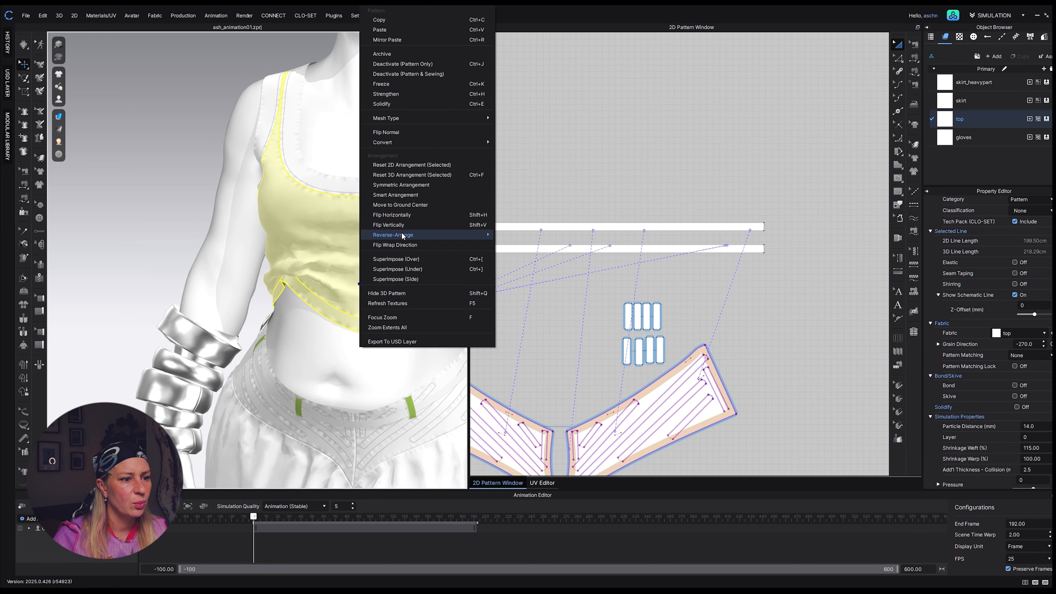
left_click(381, 104)
key("space")
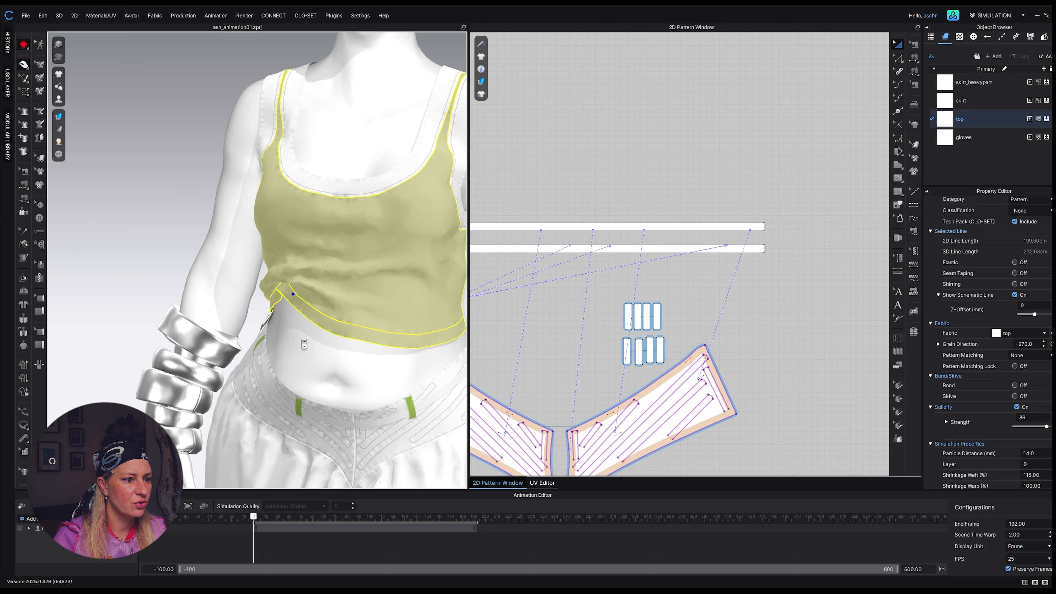
key("space")
Examine the folds and raised hem on the solidified front of the top from several distances and angles
scroll(304, 339, "down", 3)
scroll(304, 345, "down", 3)
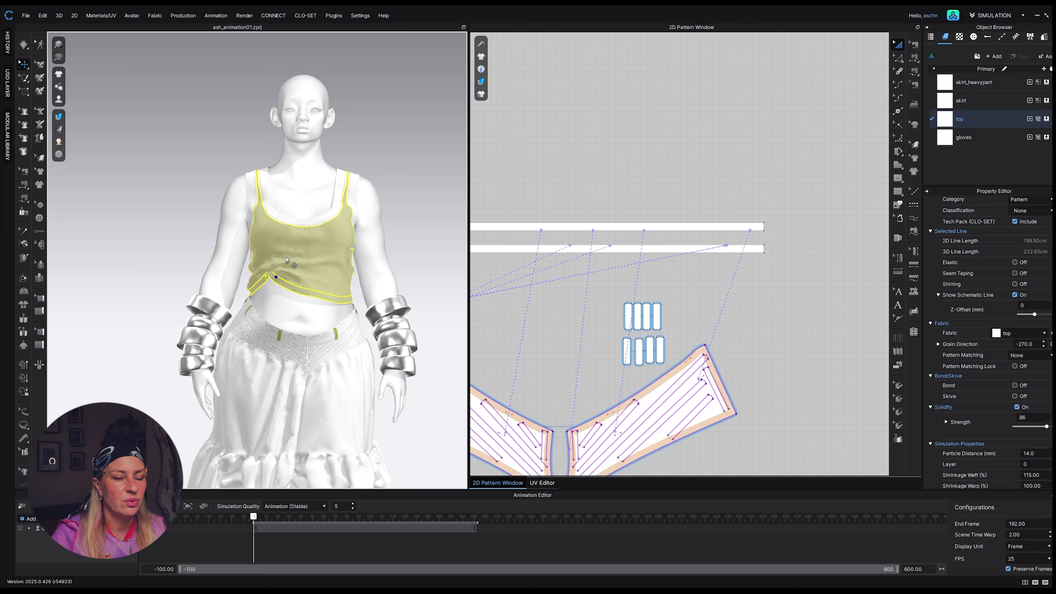
scroll(289, 262, "up", 1)
right_click_drag(320, 293, 291, 287)
scroll(308, 300, "up", 5)
right_click_drag(325, 375, 337, 386)
scroll(316, 381, "down", 6)
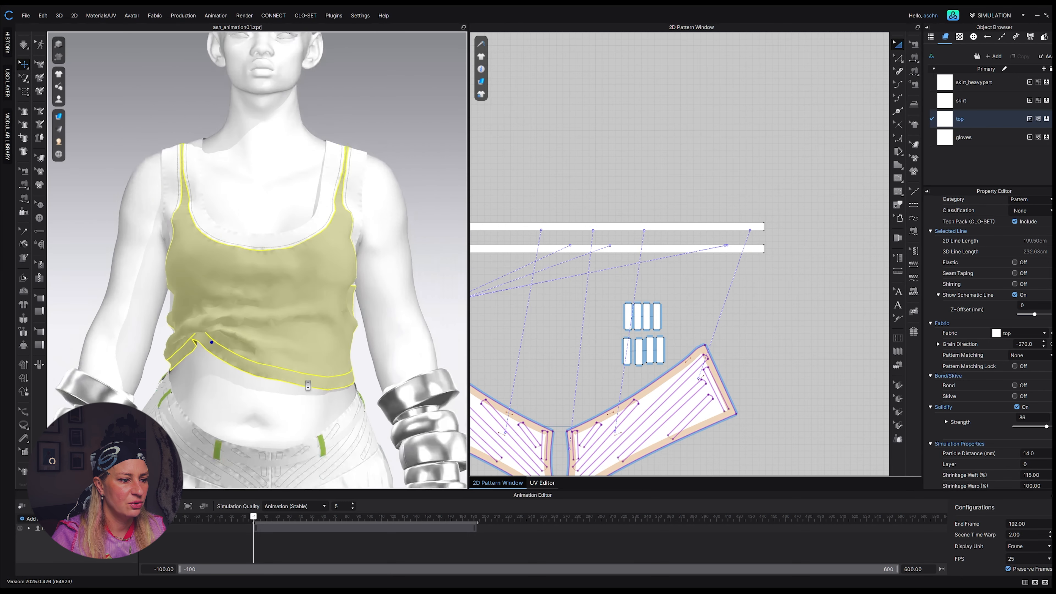
left_click(293, 338)
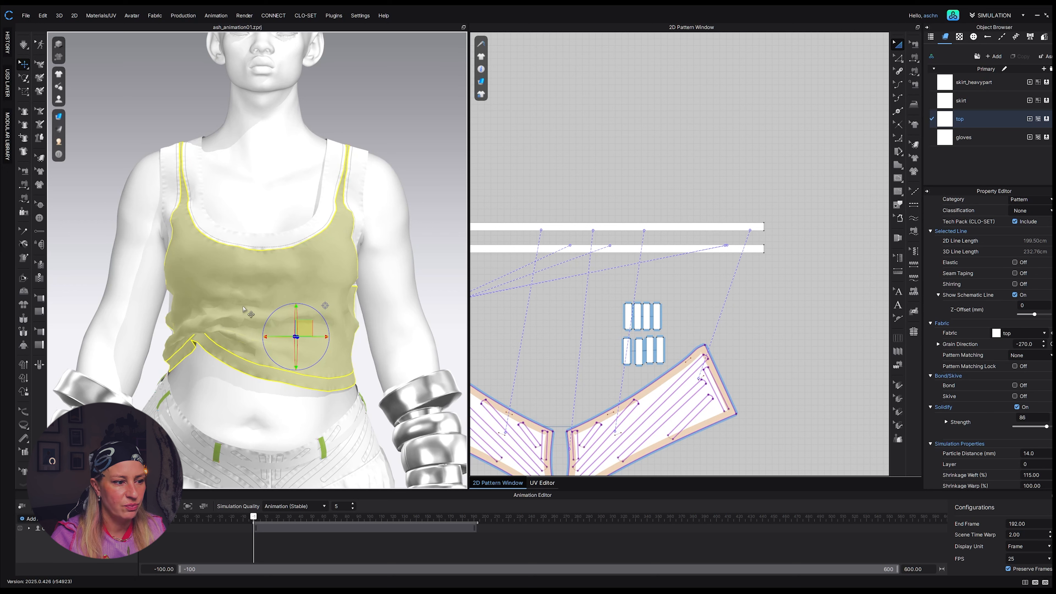
left_click(212, 309)
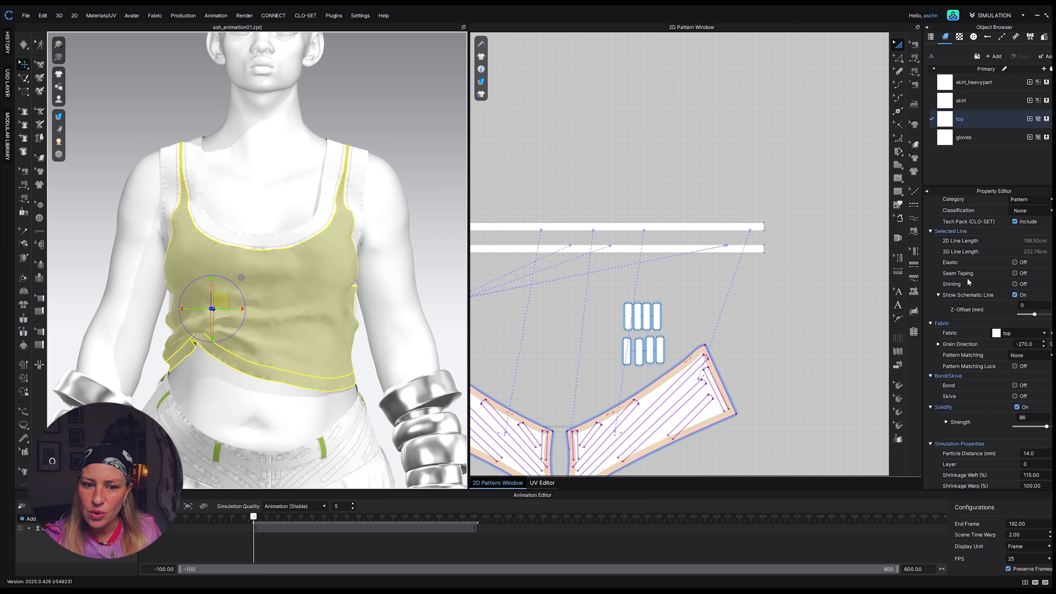
Lower the Solidify strength of the top's front panel to 24 and simulate the garment
scroll(967, 277, "down", 3)
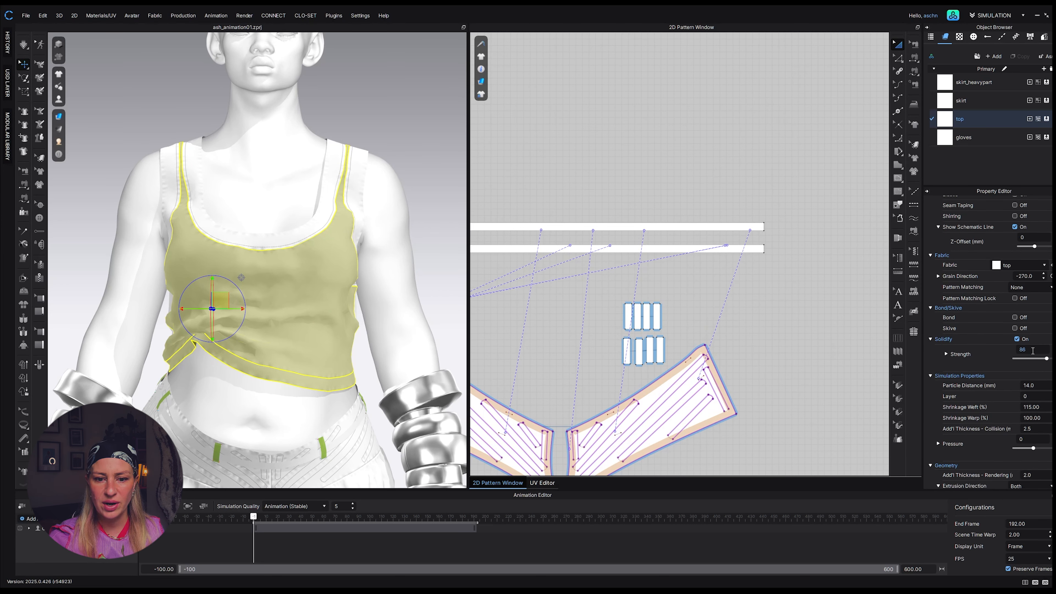
left_click(946, 353)
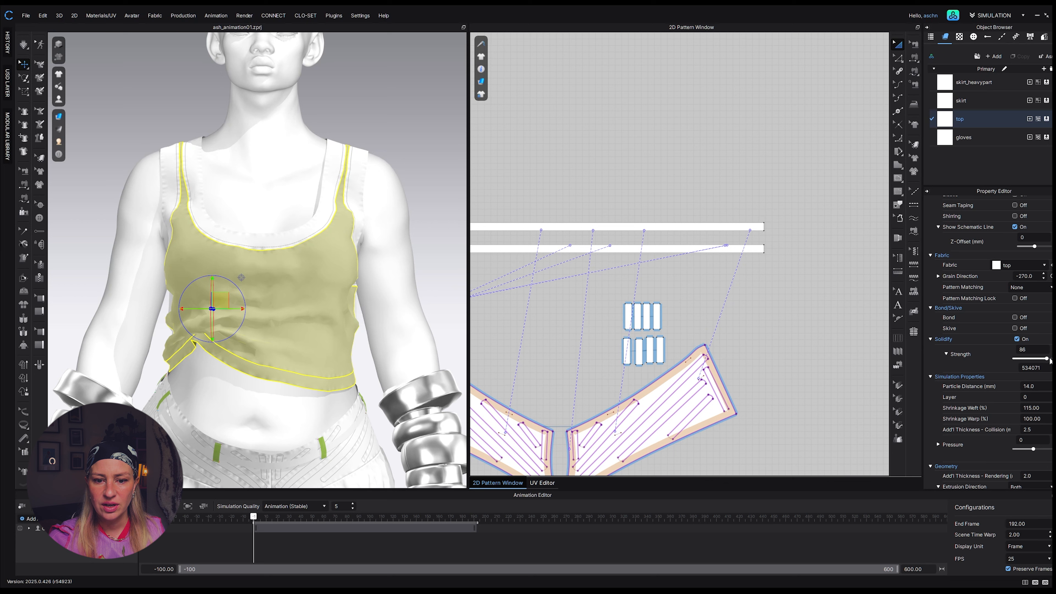
left_click_drag(1047, 359, 1037, 359)
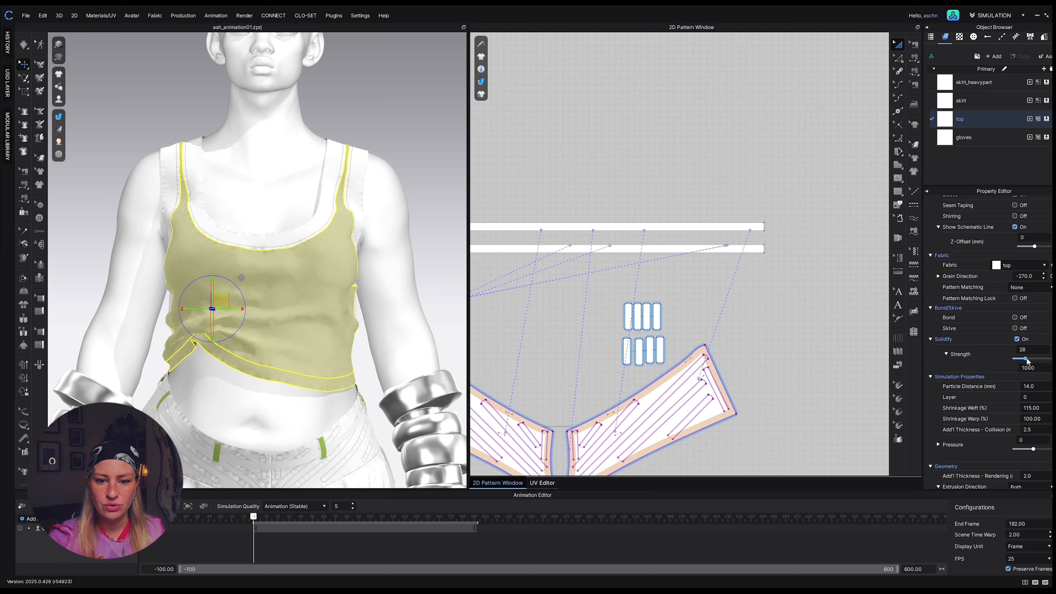
key("space")
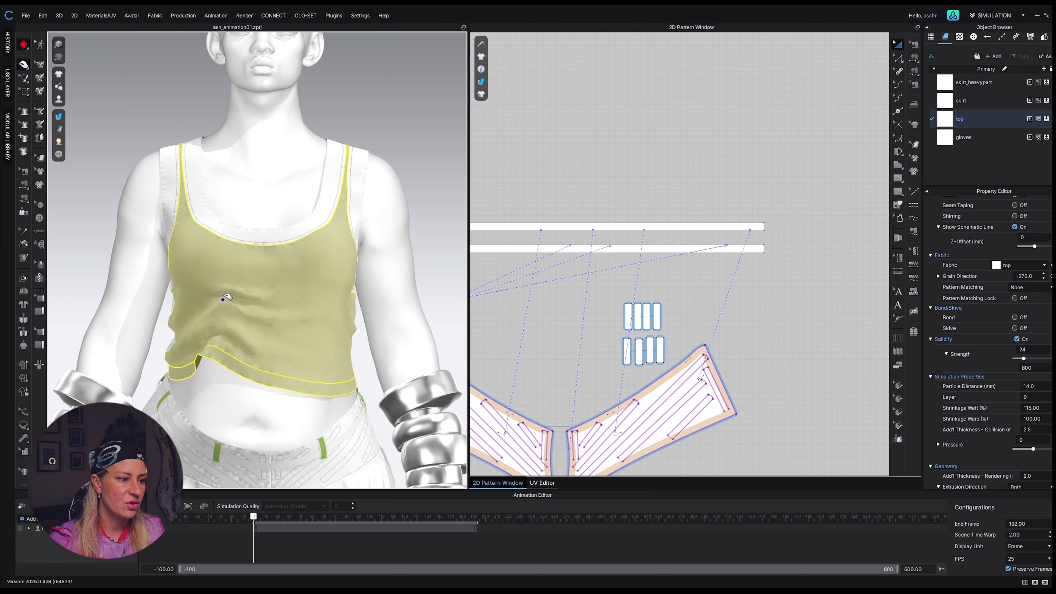
right_click_drag(219, 329, 238, 359)
scroll(250, 362, "down", 5)
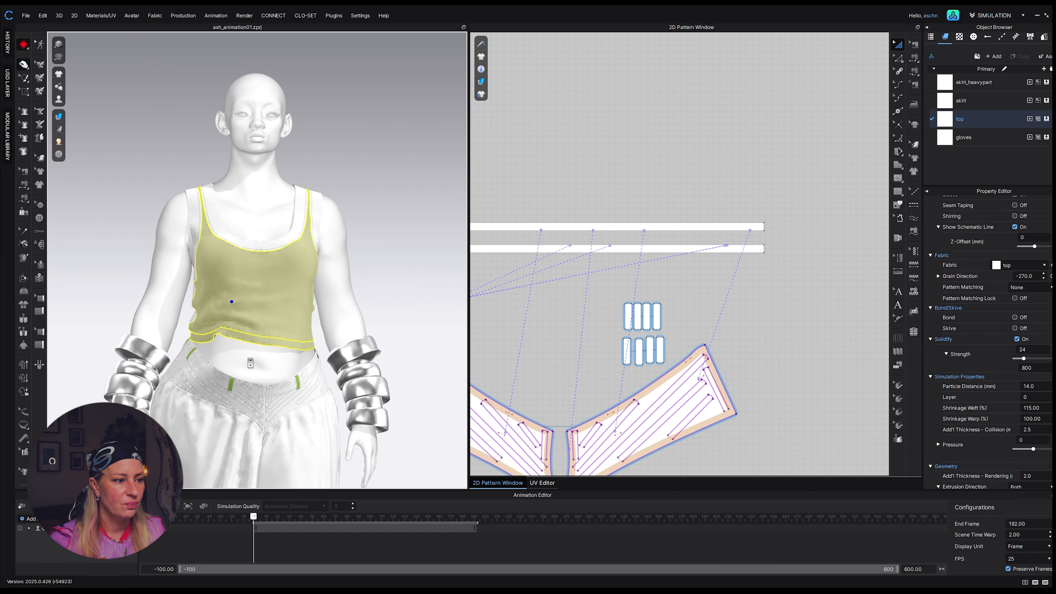
key("space")
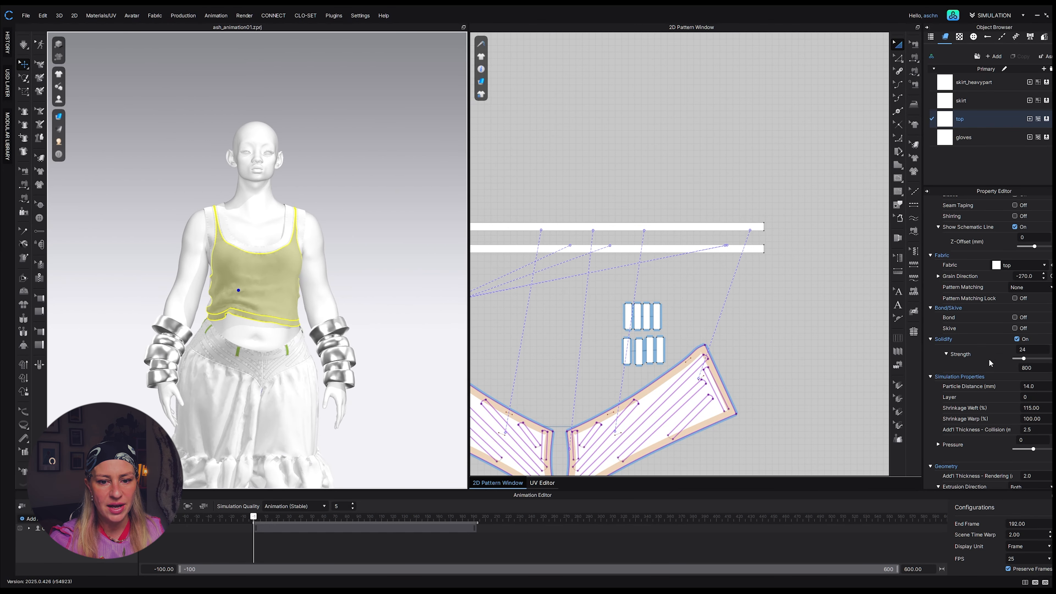
Raise the Solidify strength of the top's front panel to 41 and unsolidify the panel
left_click_drag(1024, 363, 1027, 367)
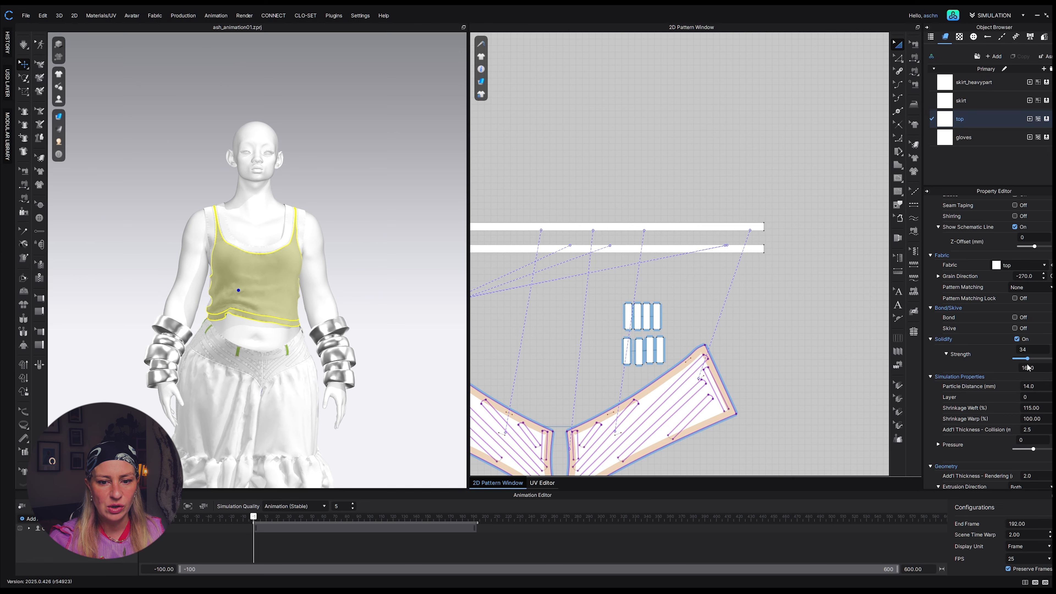
right_click(266, 376)
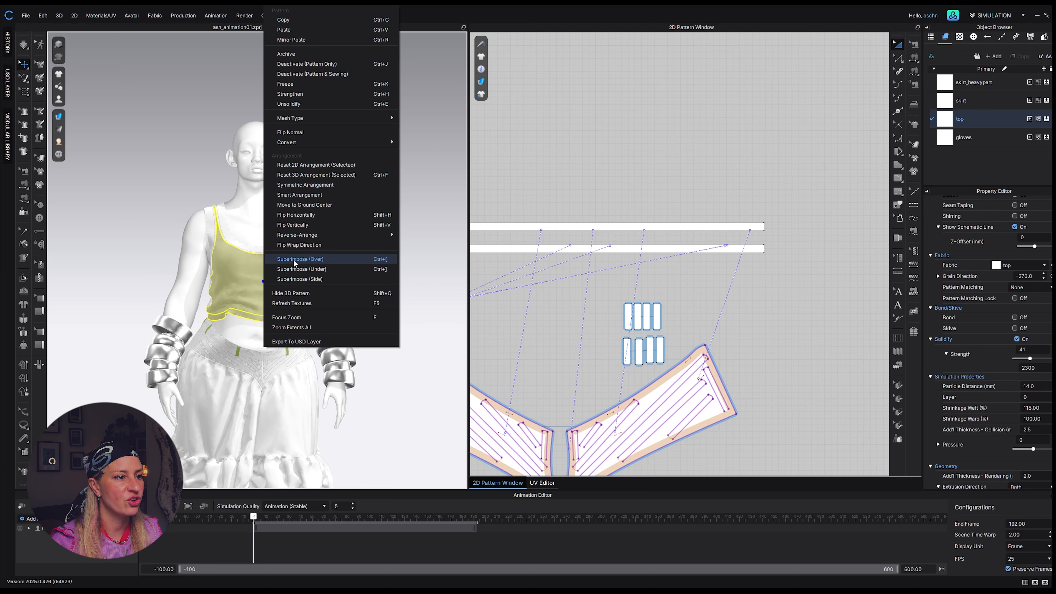
left_click(301, 105)
scroll(334, 364, "down", 2)
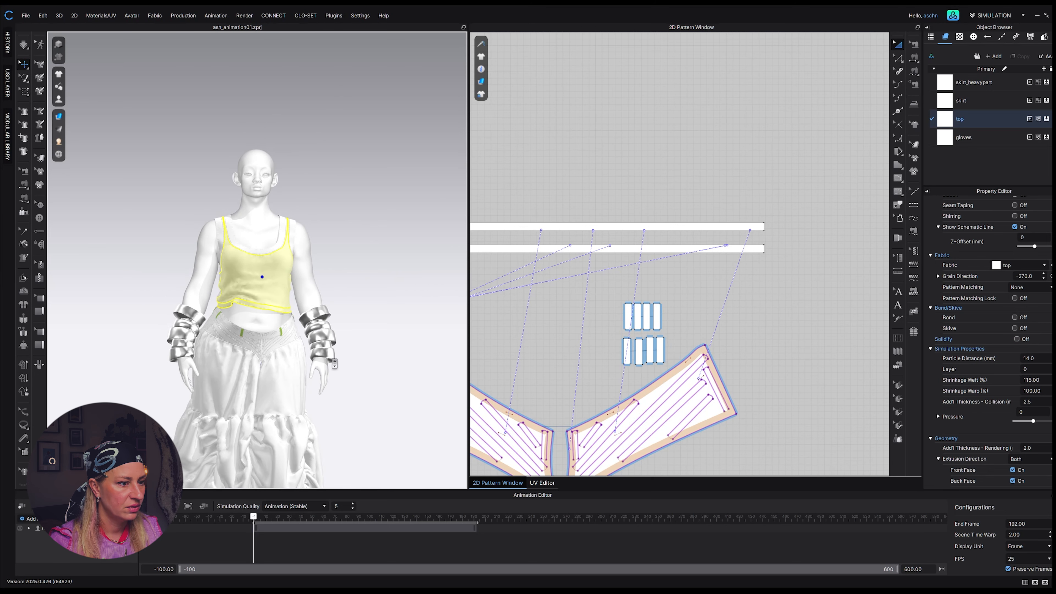
Simulate the top with its unsolidified front panel and check how the fabric and hem drape from an angle
key("space")
key("space")
scroll(349, 285, "up", 2)
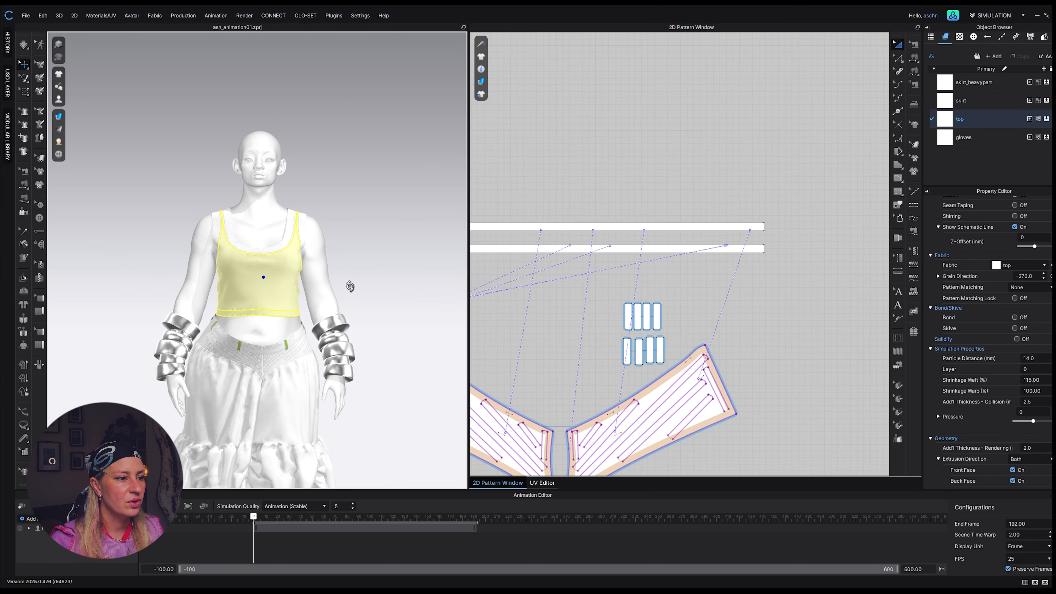
right_click_drag(348, 285, 279, 288)
scroll(317, 289, "up", 3)
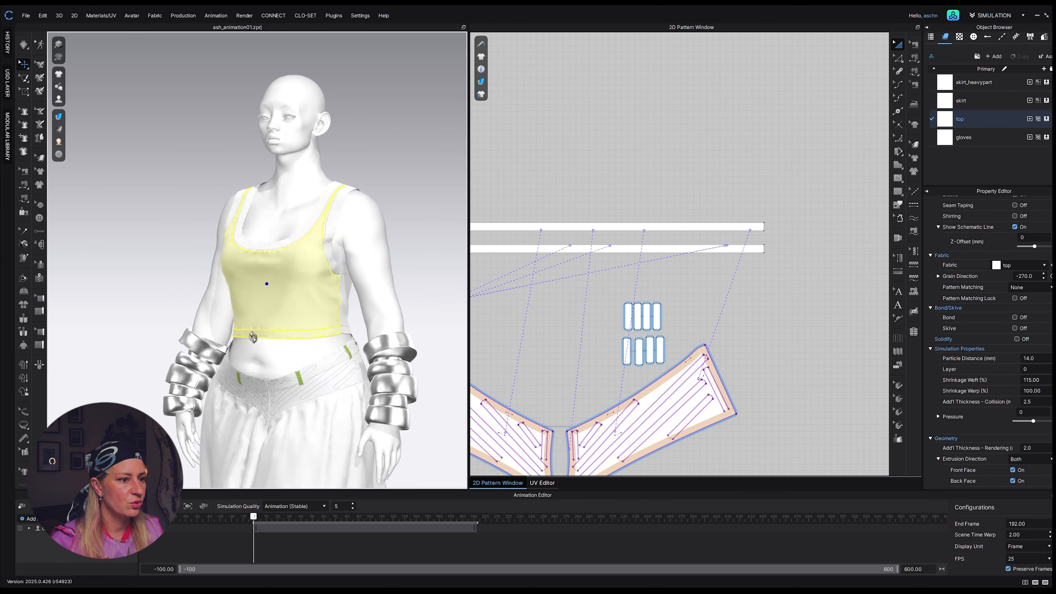
scroll(280, 288, "up", 2)
key("space")
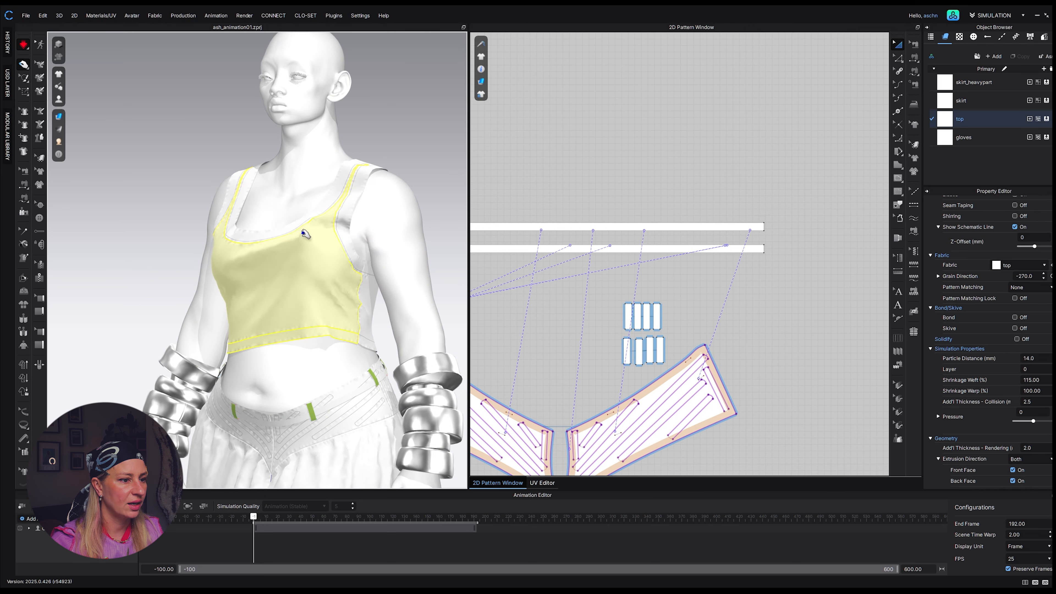
key("space")
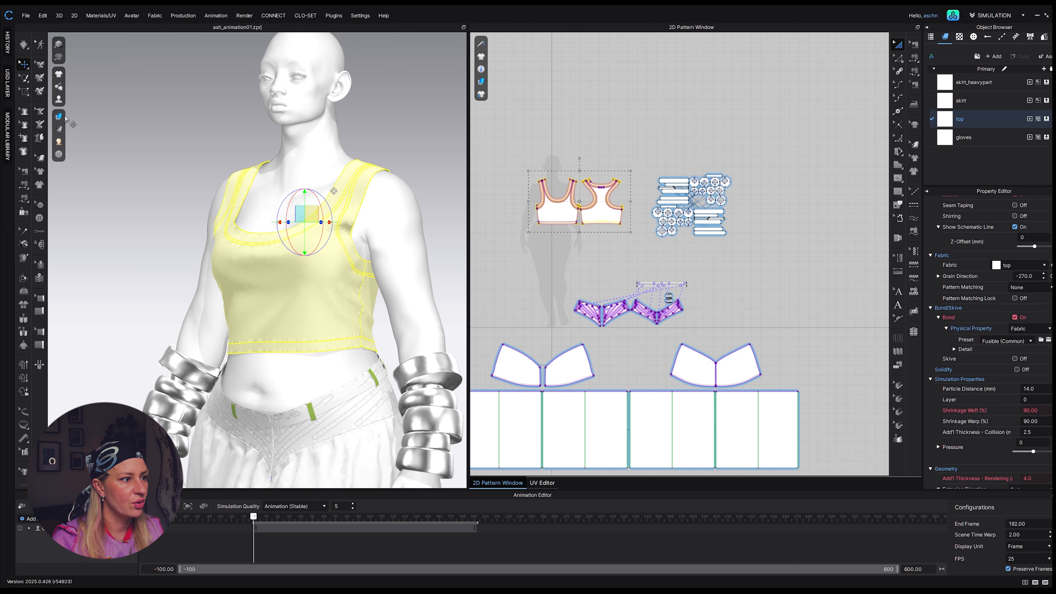
Simulate the top with its patterns at 90% weft and warp shrinkage, pulling on the front fabric to test the fit
key("space")
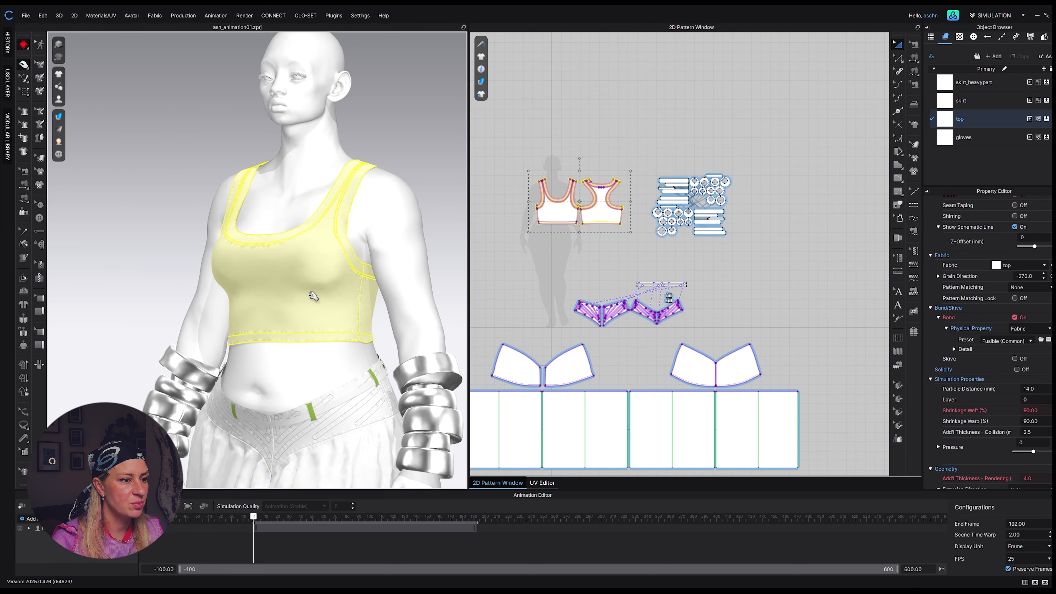
left_click_drag(302, 296, 239, 311)
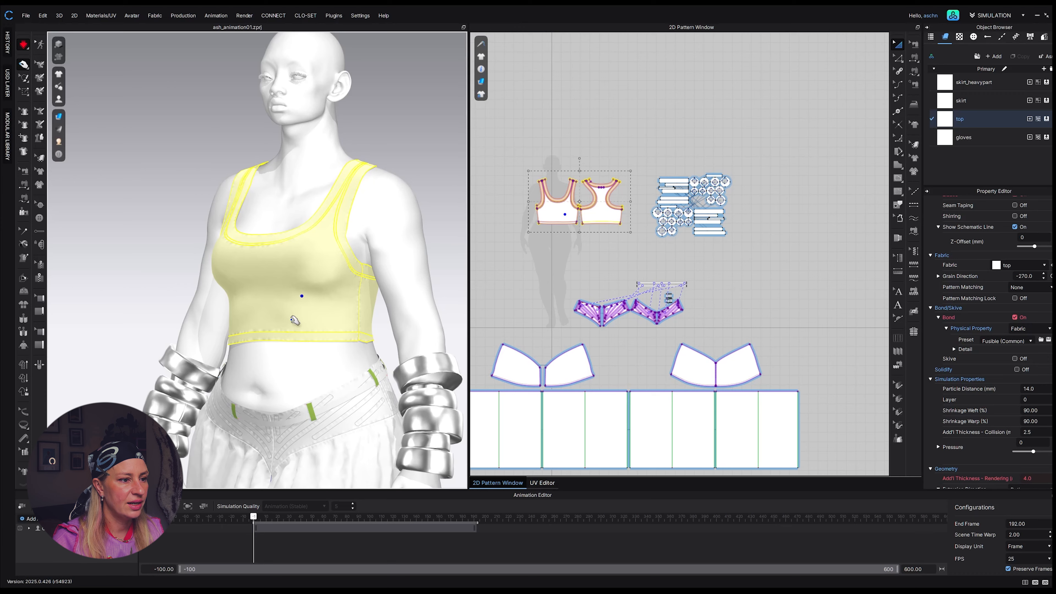
right_click_drag(295, 319, 349, 302)
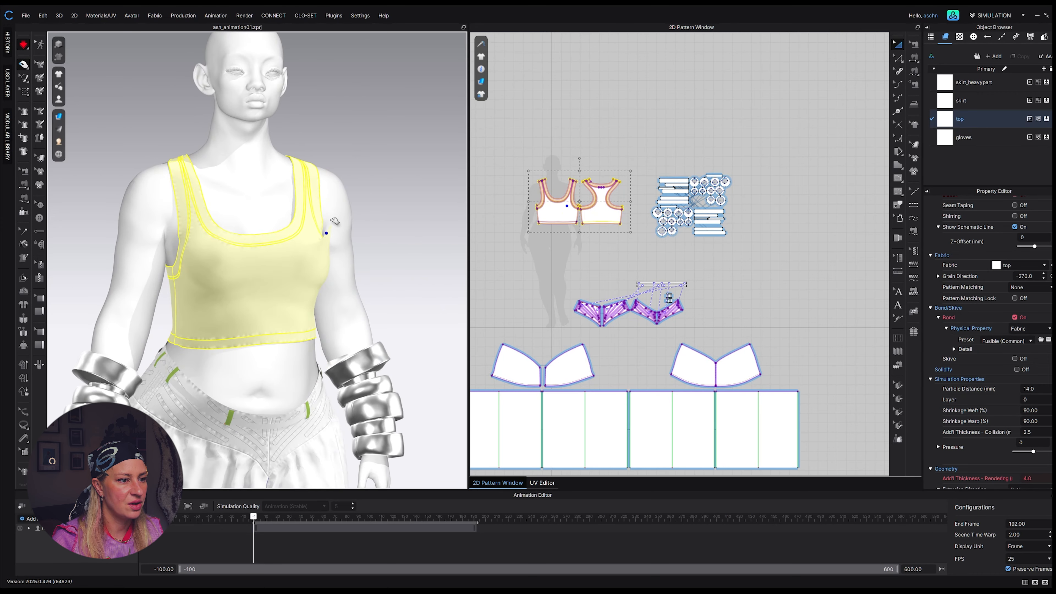
key("space")
right_click_drag(323, 245, 305, 307)
scroll(306, 306, "up", 3)
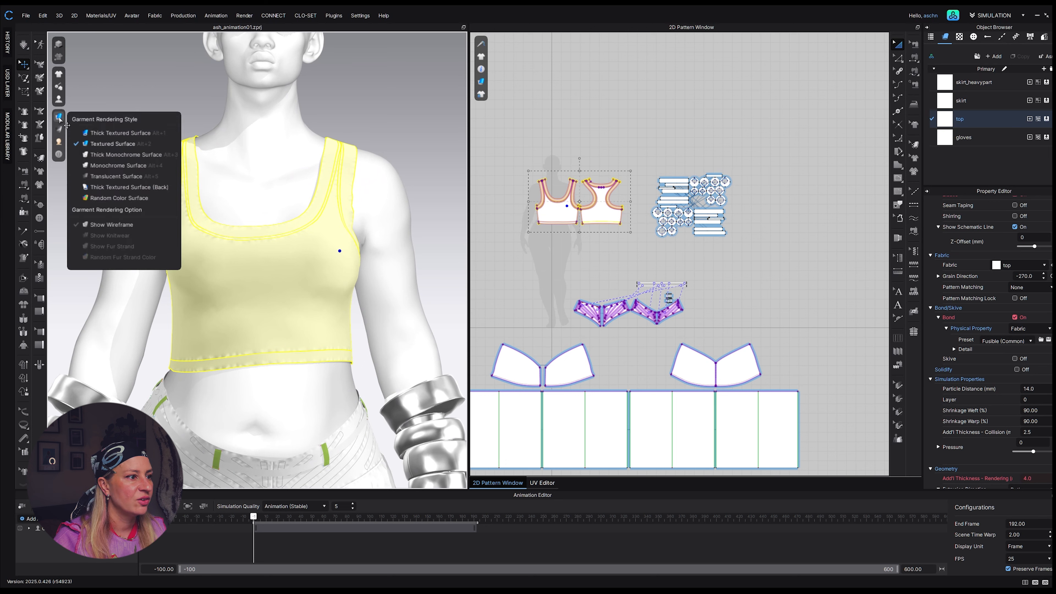
Display the Strain Map on the garment and examine the tension across the top, waistband and skirt
mouse_move(59, 129)
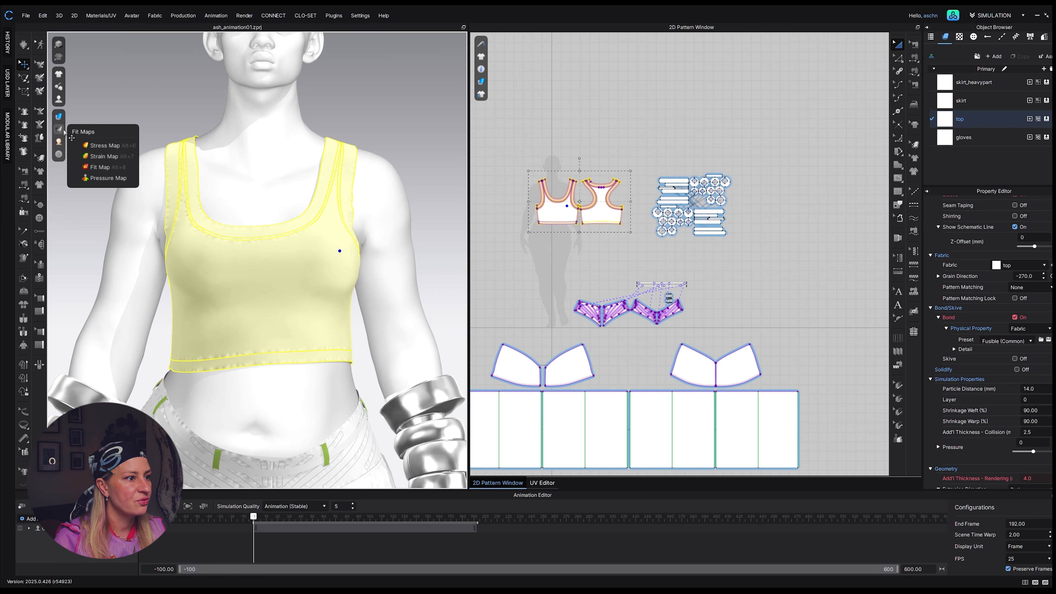
left_click(99, 158)
right_click_drag(306, 304, 342, 340)
scroll(321, 321, "down", 3)
scroll(321, 340, "down", 3)
middle_click_drag(321, 339, 307, 262)
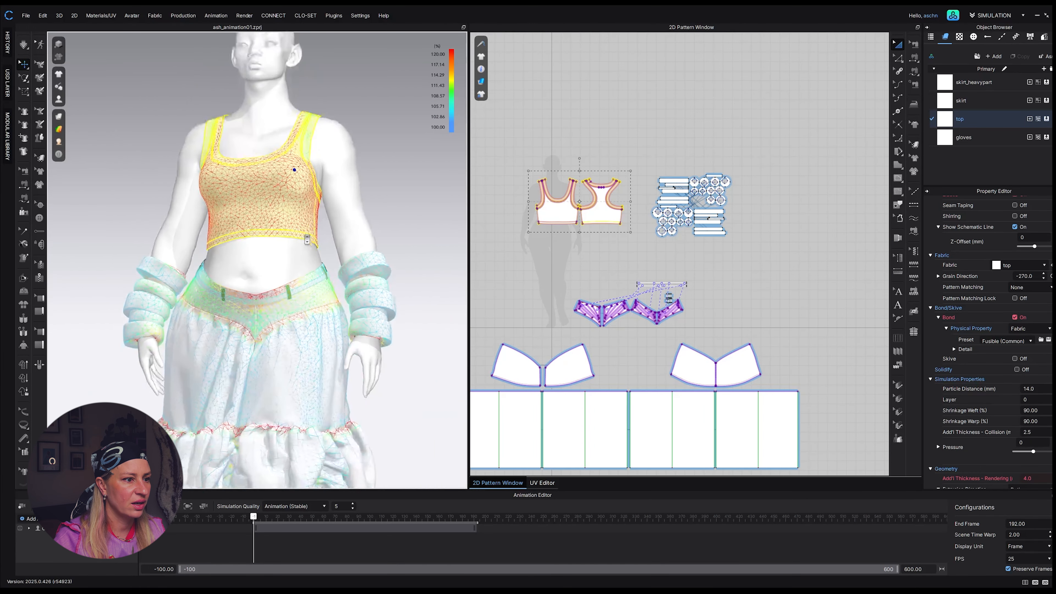
mouse_move(306, 262)
right_mouse_down()
mouse_move(329, 261)
mouse_move(311, 273)
right_mouse_up()
scroll(310, 273, "up", 2)
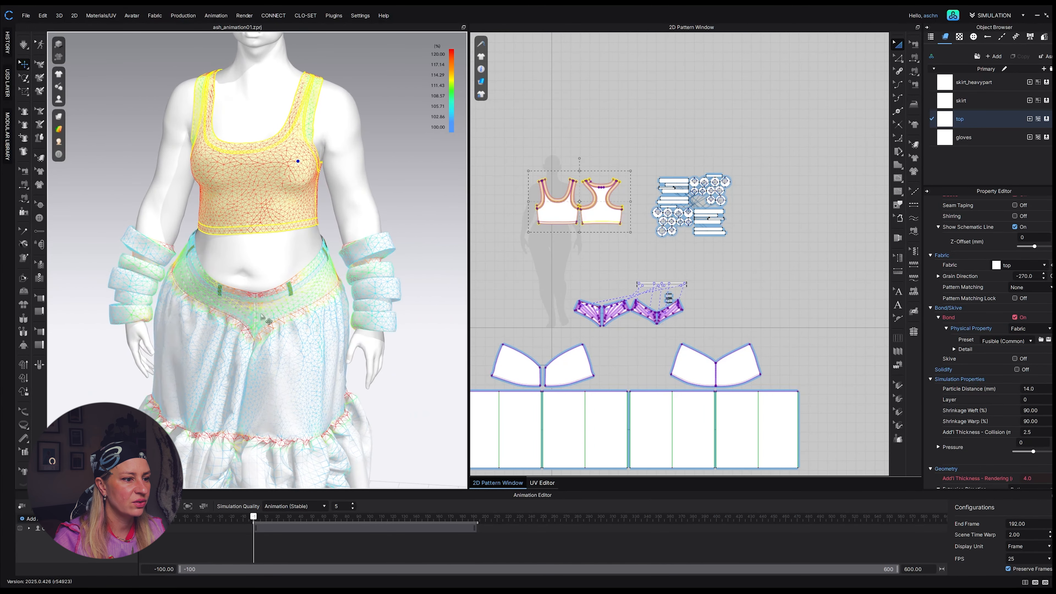
scroll(261, 295, "up", 2)
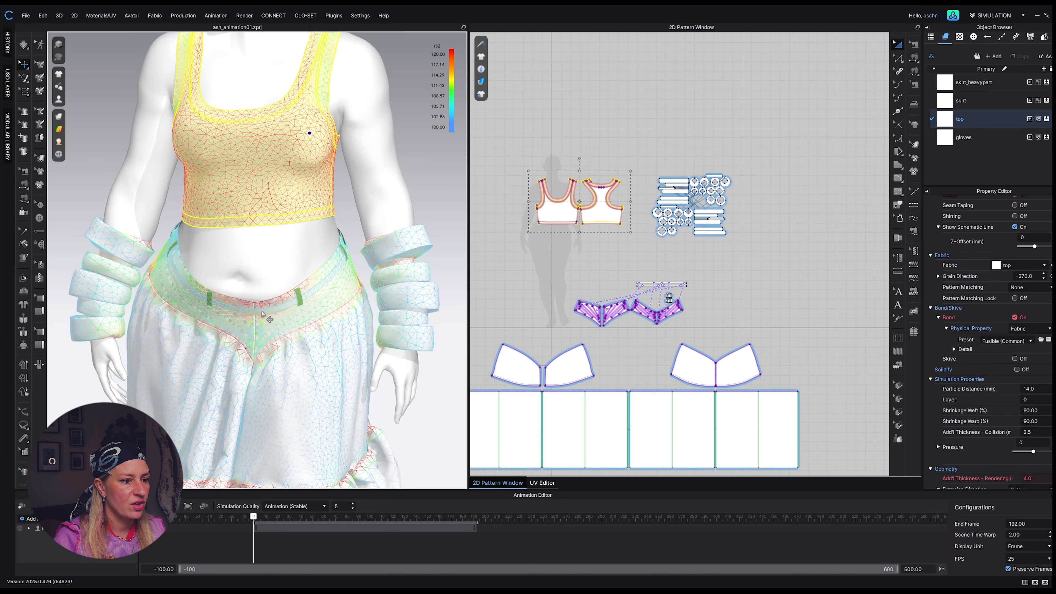
scroll(269, 303, "up", 2)
scroll(261, 258, "down", 4)
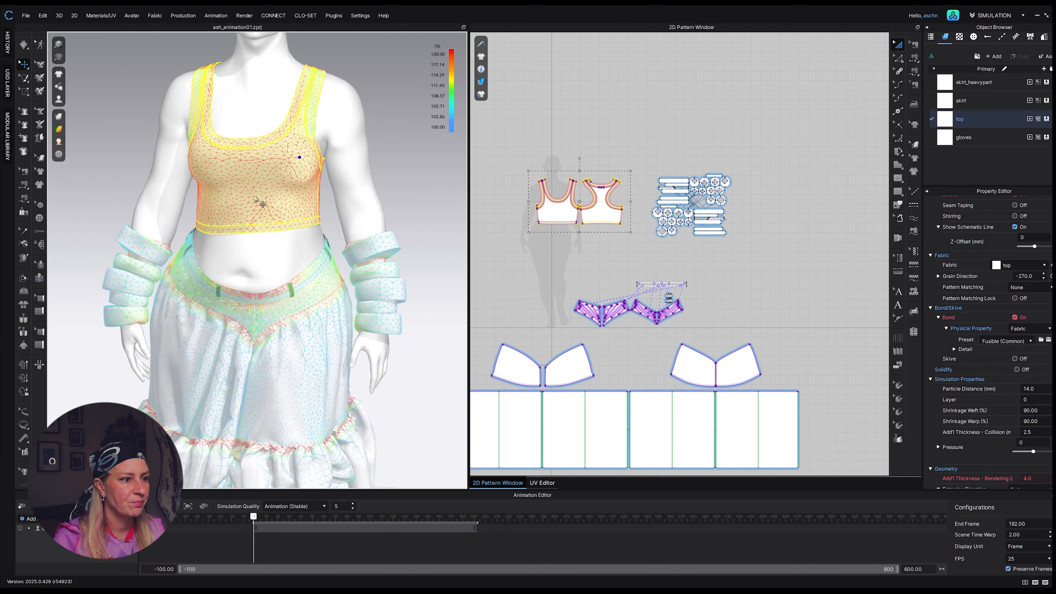
scroll(262, 203, "down", 1)
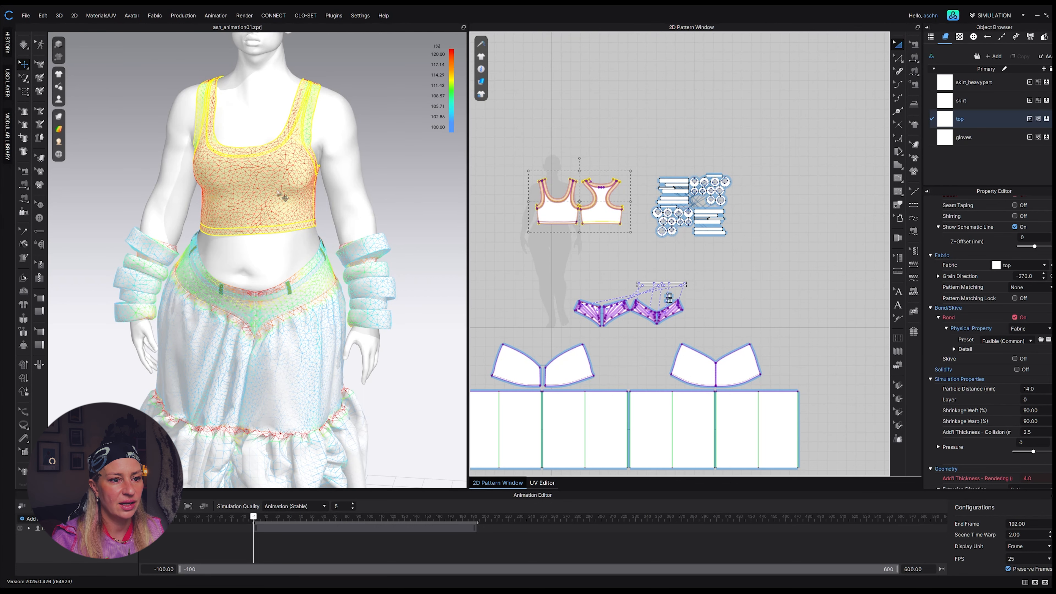
Set both Shrinkage Weft and Shrinkage Warp of the top's patterns to 110%
scroll(565, 195, "up", 3)
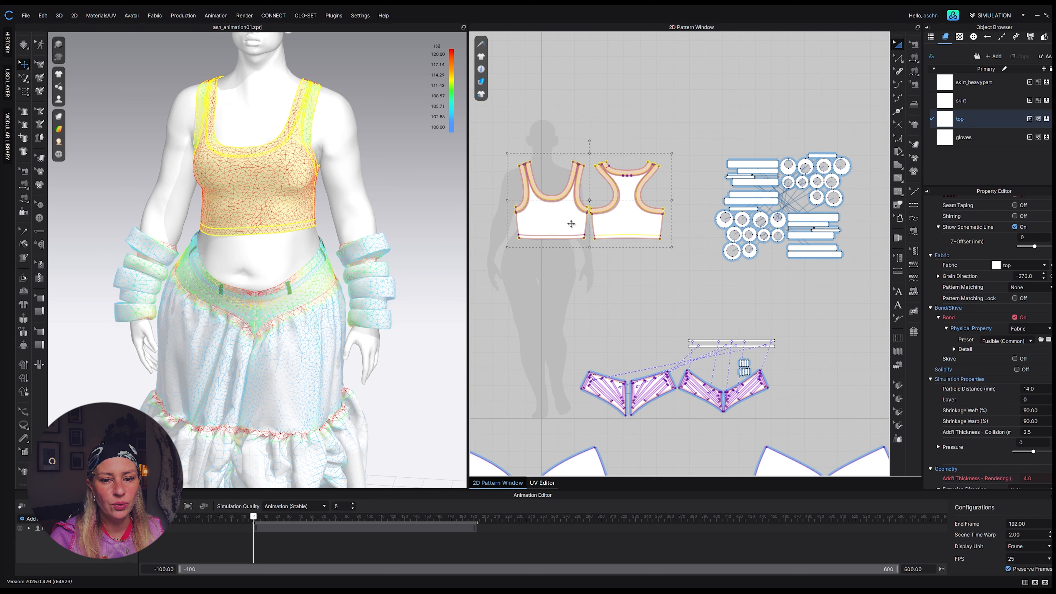
left_click(1048, 410)
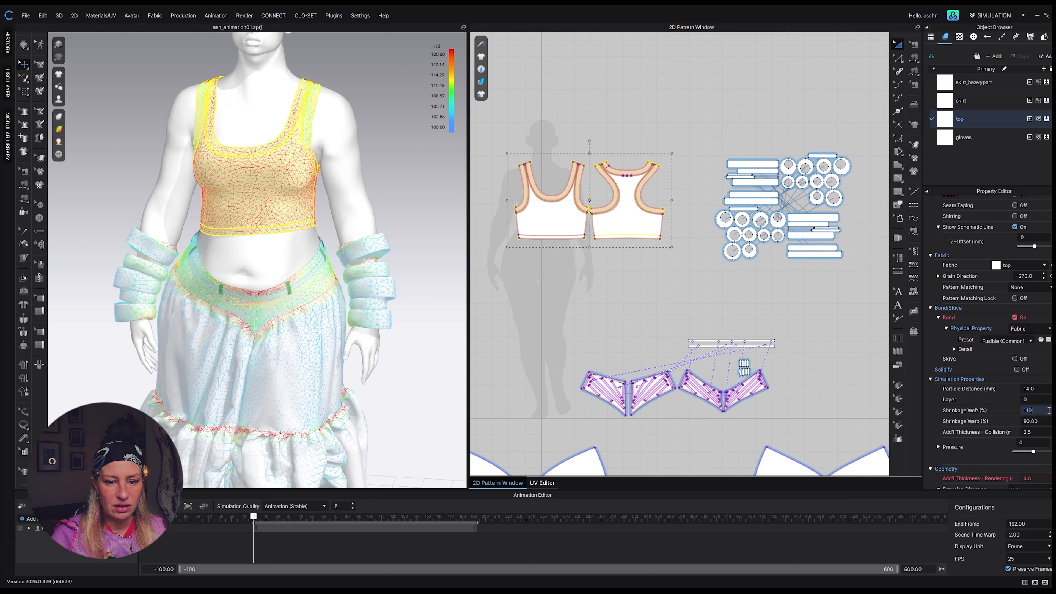
left_click(1047, 421)
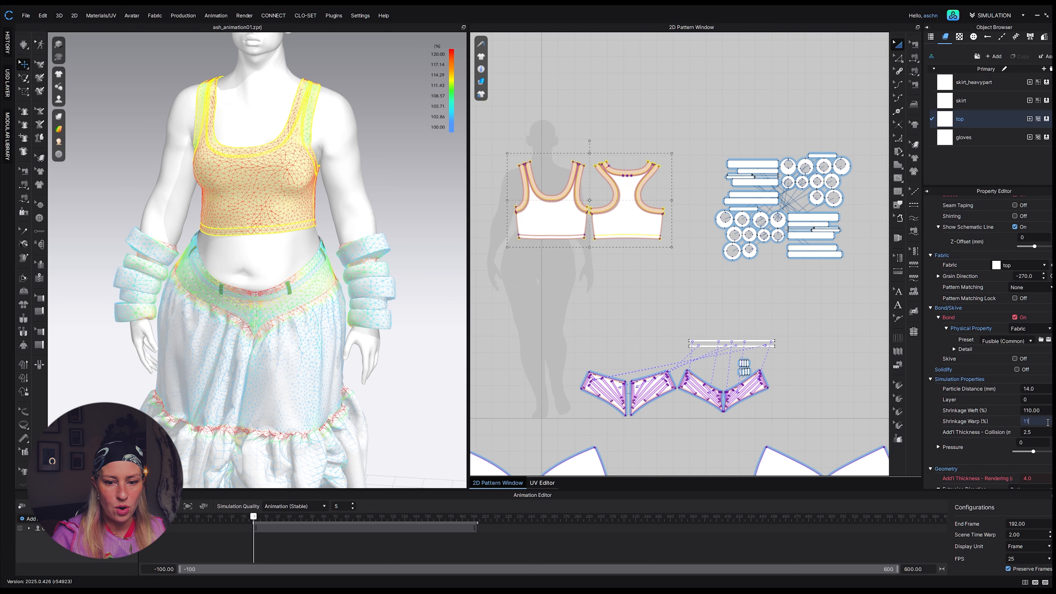
key("Return")
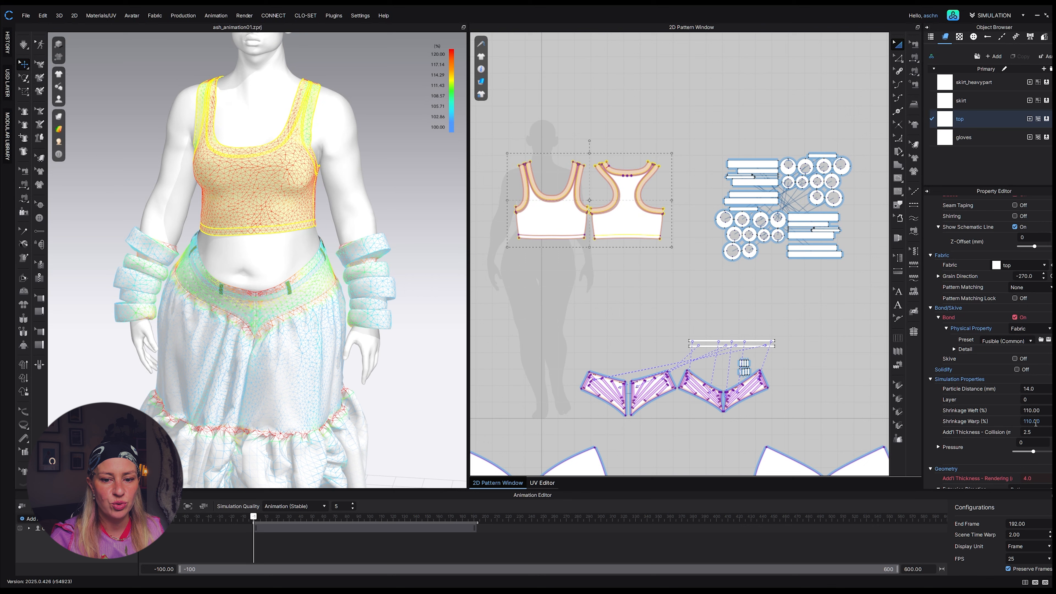
Simulate the loosened top and pull on its front and back fabric while checking the strain from several sides
key("space")
mouse_move(288, 177)
left_mouse_down()
mouse_move(239, 183)
mouse_move(276, 188)
left_mouse_up()
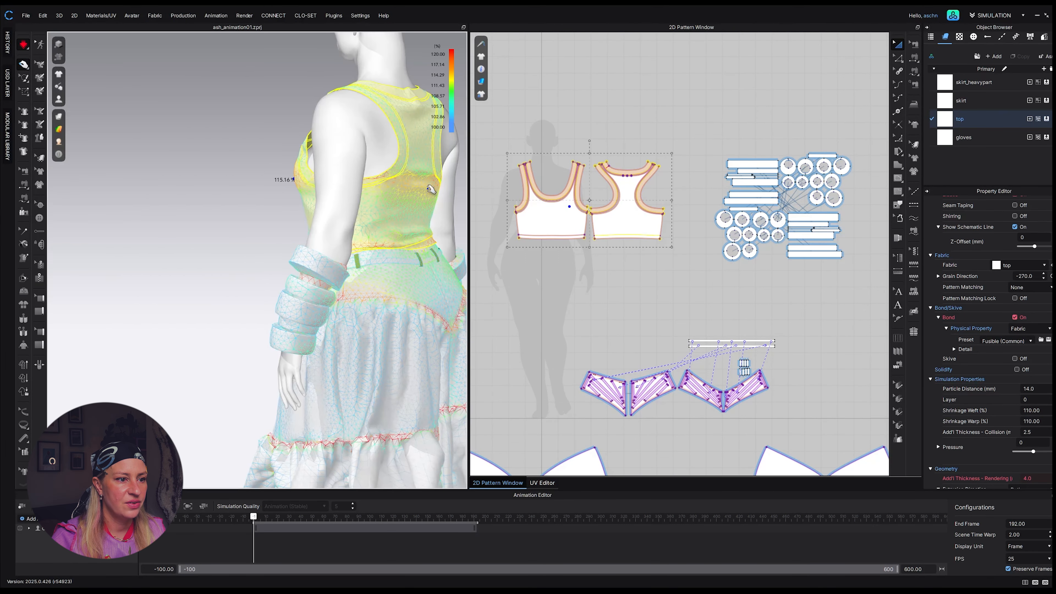
left_click_drag(428, 188, 463, 190)
right_click_drag(274, 212, 427, 219)
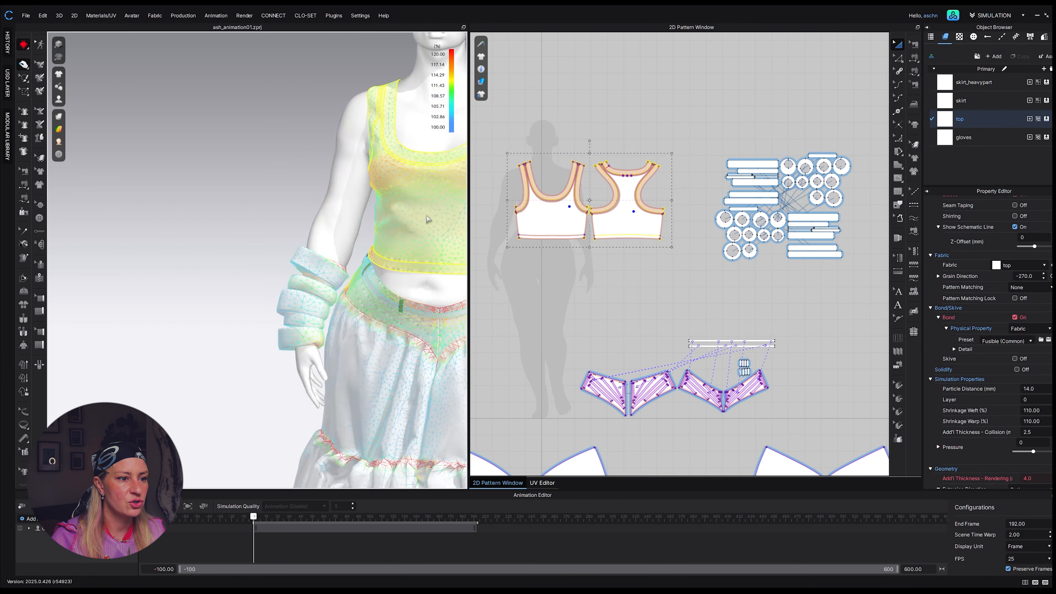
middle_click_drag(427, 217, 357, 223)
scroll(354, 217, "up", 1)
left_click_drag(434, 170, 396, 189)
right_click_drag(380, 200, 427, 207)
left_click_drag(362, 235, 365, 216)
key("space")
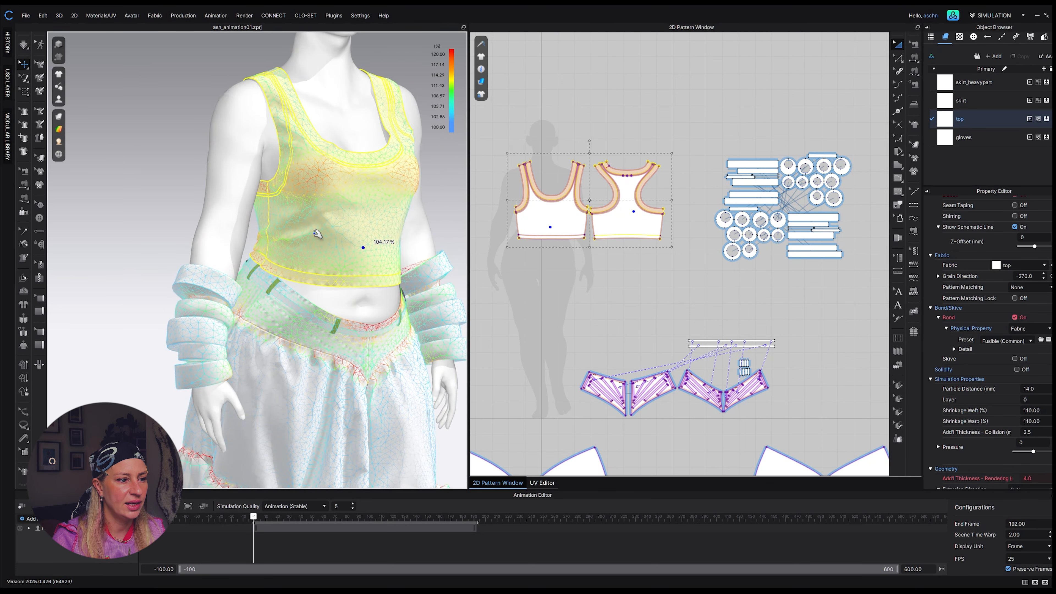
scroll(321, 246, "down", 3)
right_click_drag(366, 259, 330, 268)
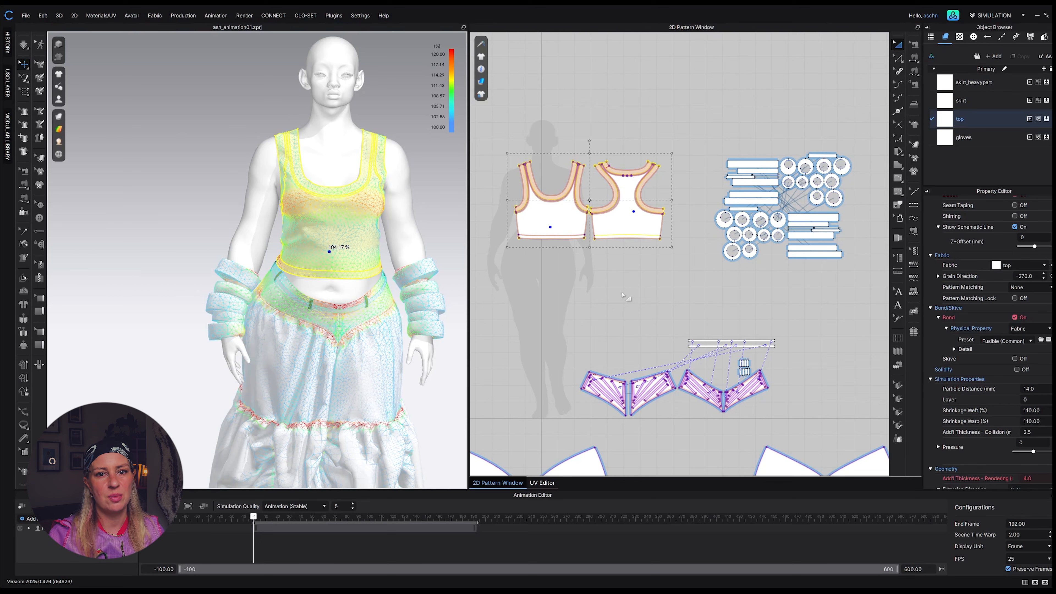
Turn off the Strain Map and display the whole garment as Thick Textured Surface
scroll(324, 344, "down", 5)
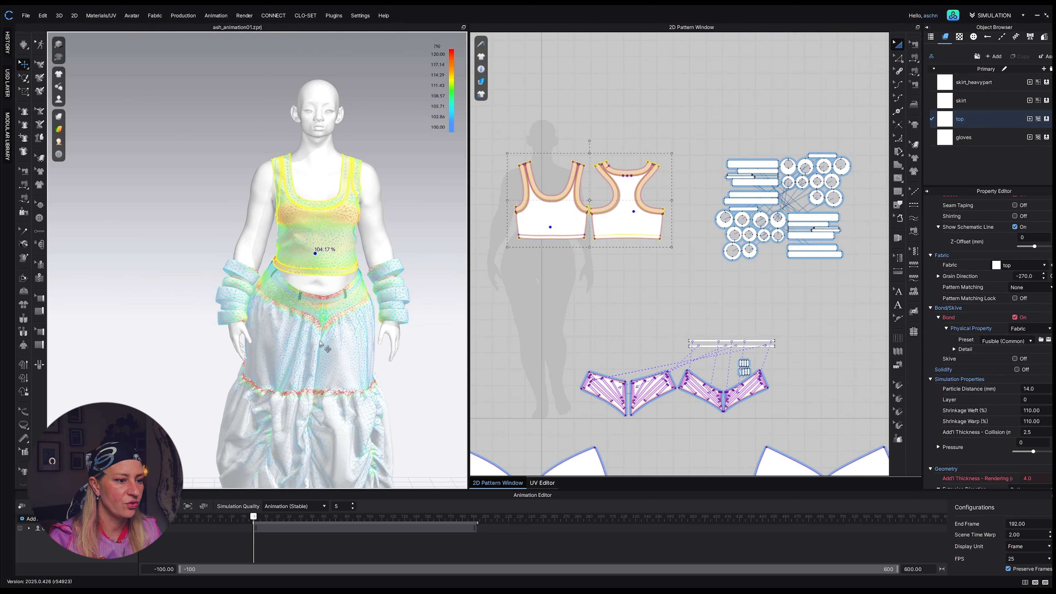
mouse_move(319, 354)
right_mouse_down()
mouse_move(358, 354)
mouse_move(319, 347)
right_mouse_up()
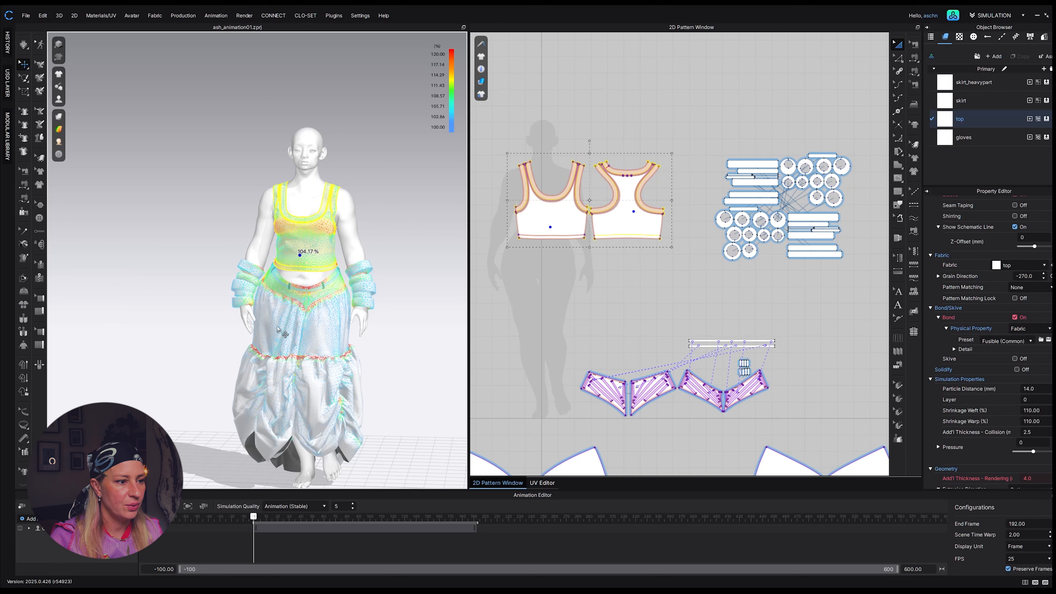
scroll(271, 342, "down", 2)
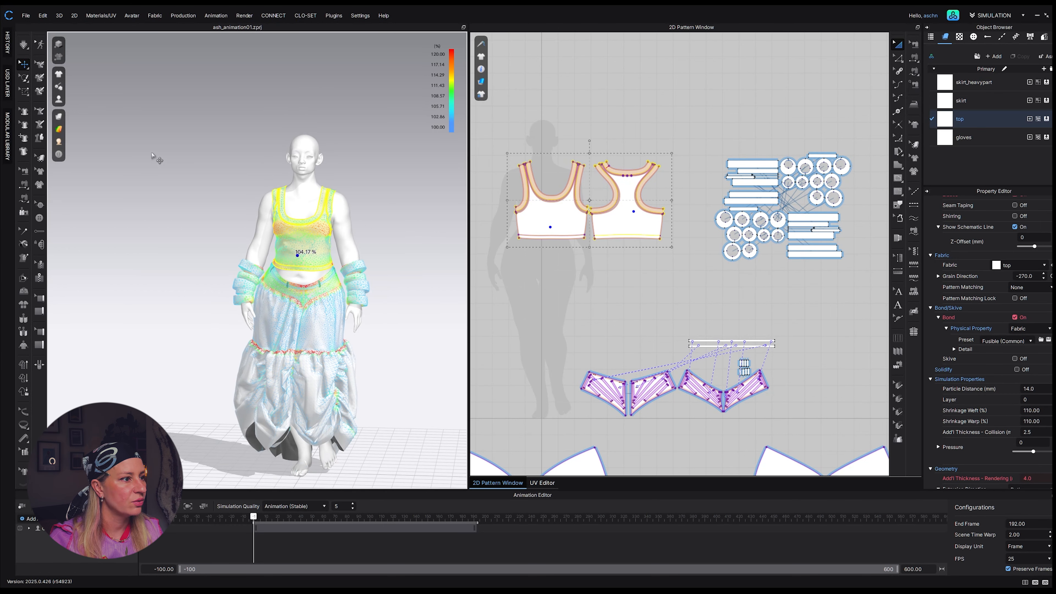
left_click(59, 129)
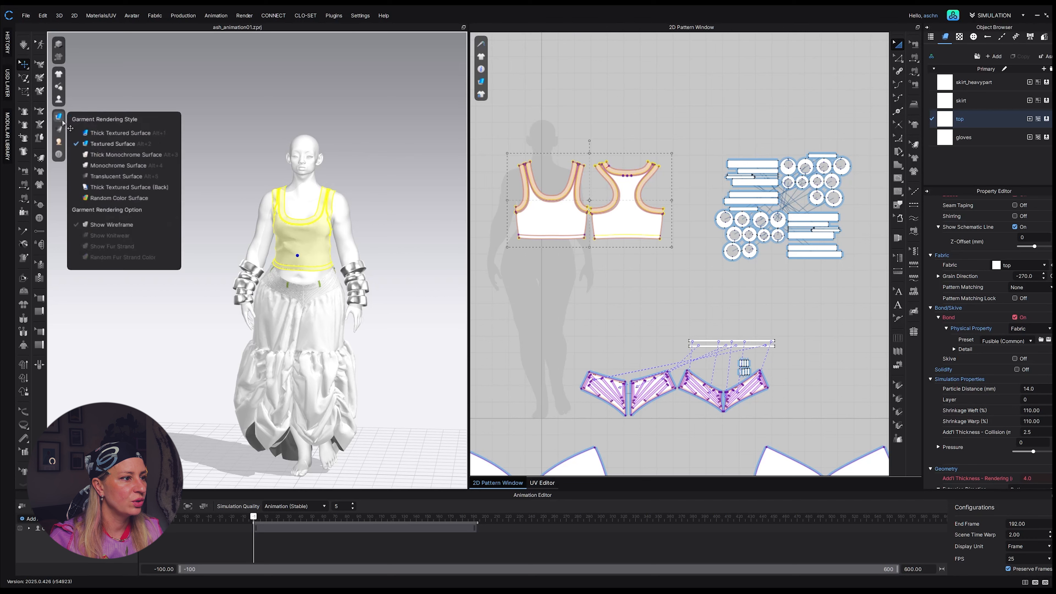
mouse_move(59, 129)
left_click(83, 158)
left_click(84, 159)
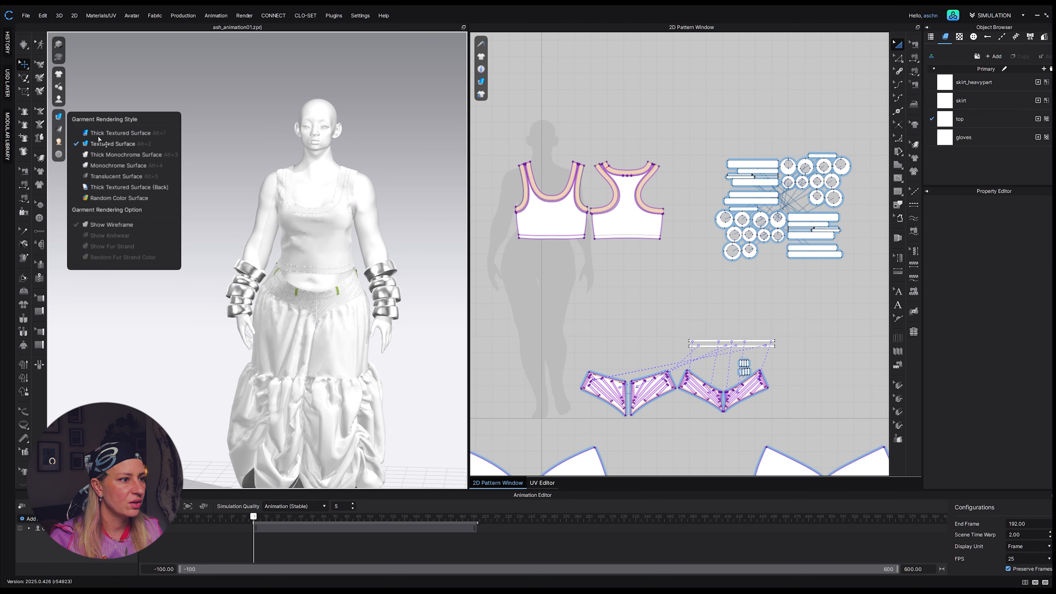
left_click(102, 133)
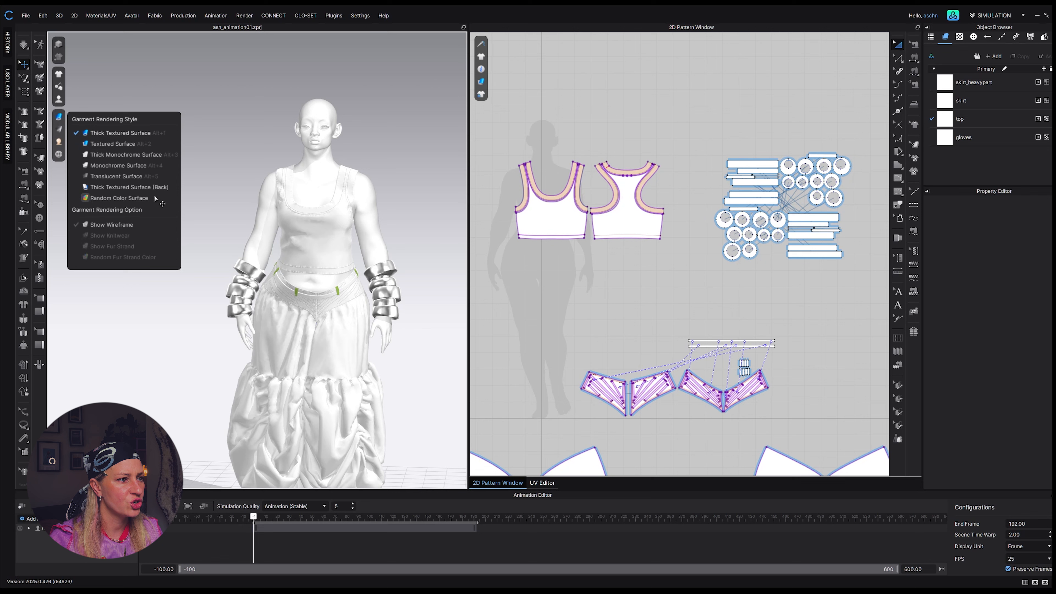
mouse_move(415, 342)
right_mouse_down()
mouse_move(354, 339)
mouse_move(441, 337)
mouse_move(415, 344)
right_mouse_up()
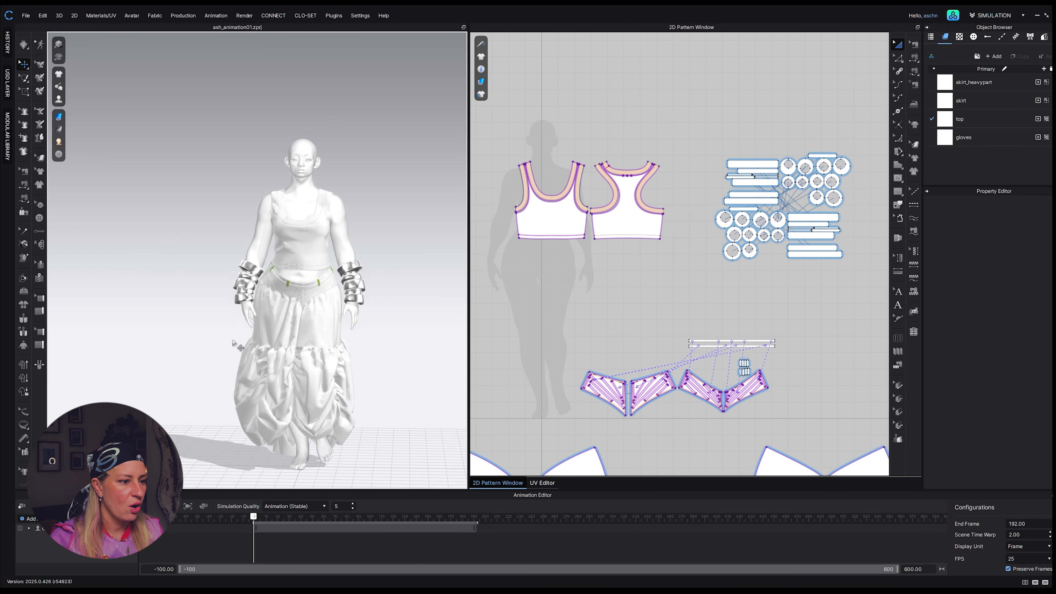
scroll(235, 347, "up", 2)
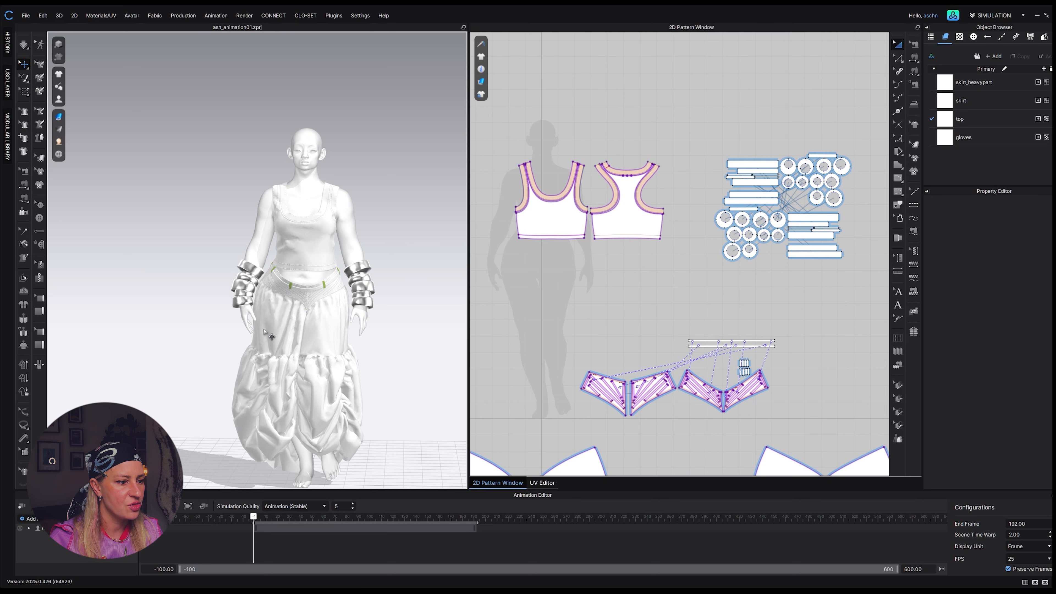
mouse_move(281, 391)
right_mouse_down()
mouse_move(306, 397)
mouse_move(293, 406)
right_mouse_up()
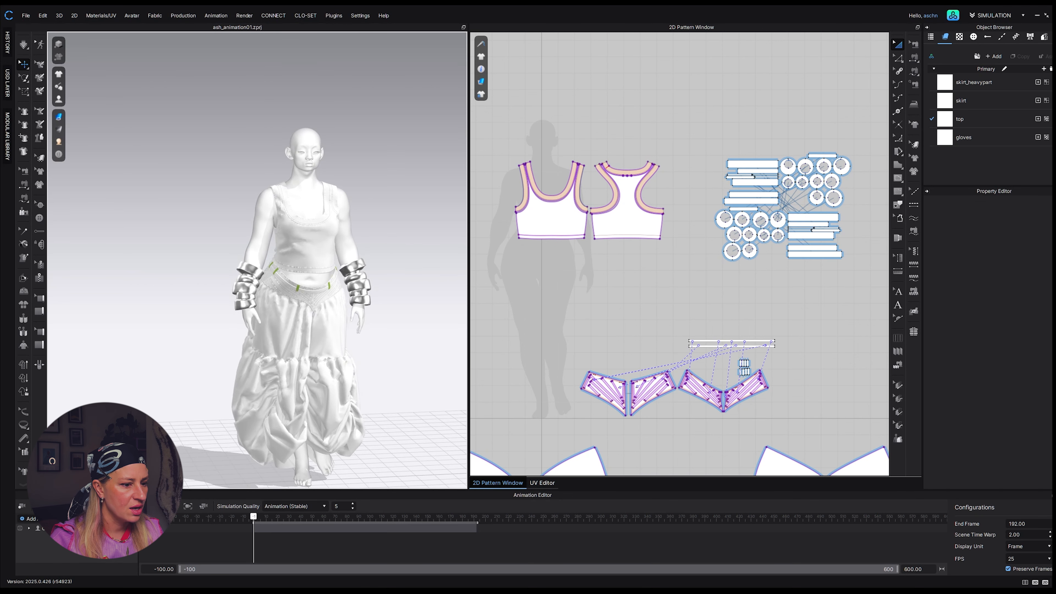
Activate the wind controller with strength 50, decay 0 and frequency 0, and record the animated garment simulation
scroll(293, 391, "down", 6)
left_click(388, 314)
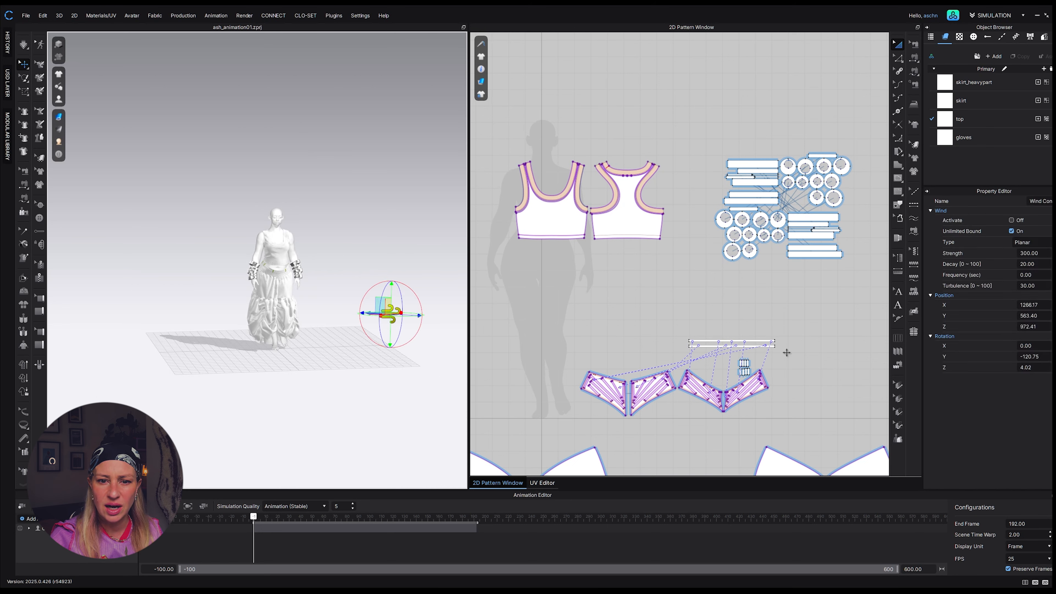
left_click(1011, 220)
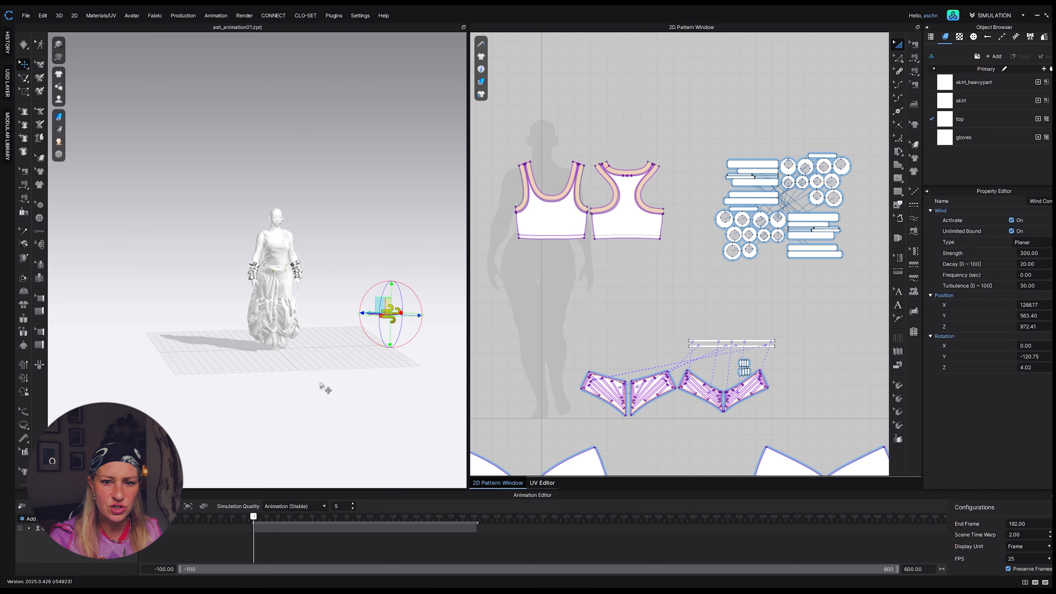
left_click(1031, 253)
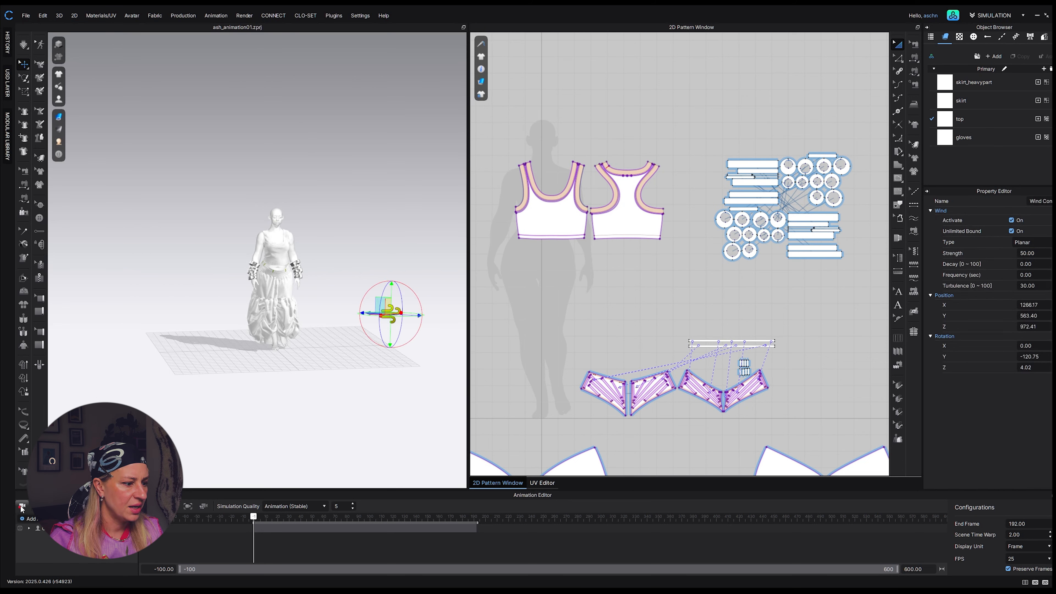
left_click(22, 507)
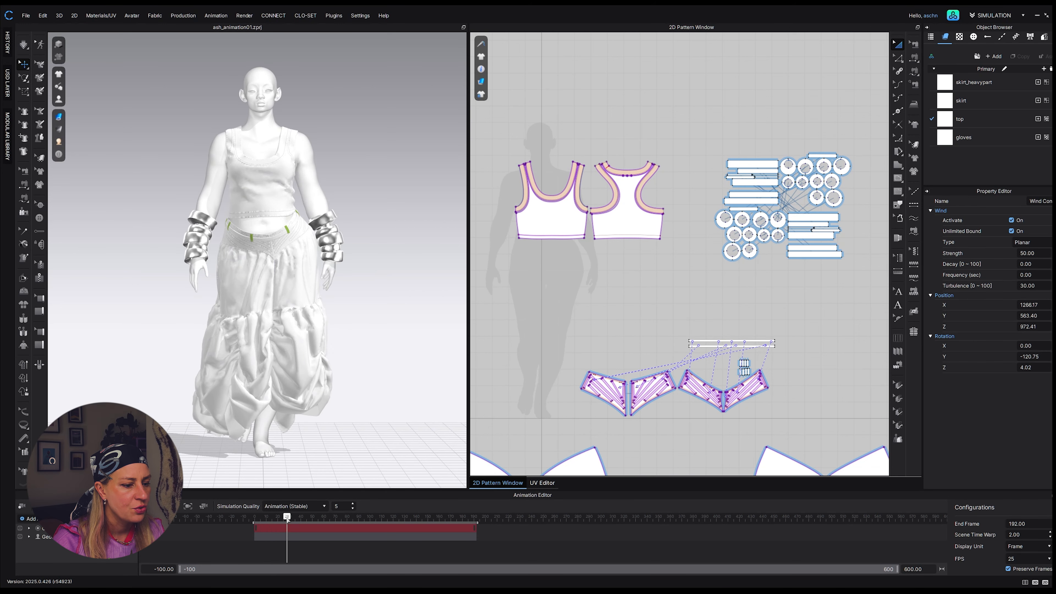
Scrub the recorded animation and examine up close how the avatar's hand with the bracelets collides with the skirt
left_click_drag(288, 518, 338, 525)
scroll(338, 312, "up", 10)
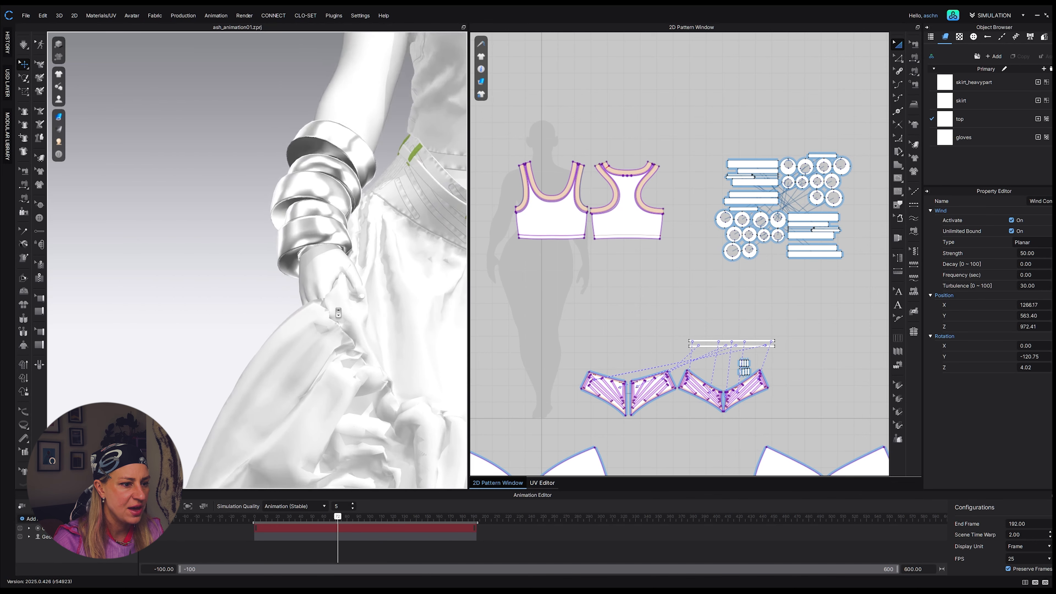
middle_click_drag(338, 313, 230, 312)
left_click_drag(340, 516, 328, 543)
Return to the animation's first frame, set the custom simulation quality to 12, and record the garment simulation again
left_click_drag(307, 545, 255, 549)
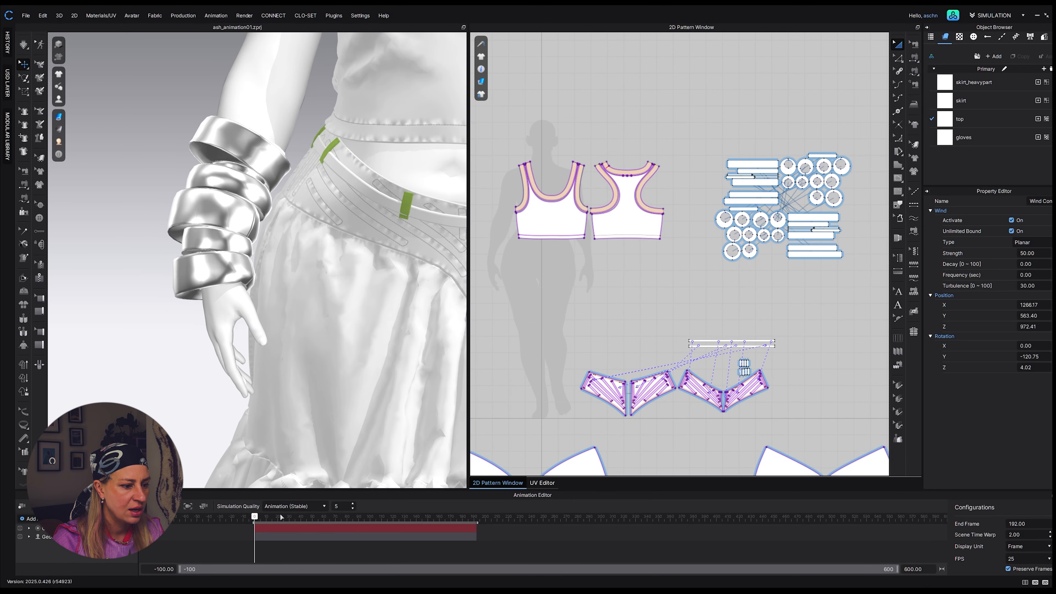
left_click(342, 505)
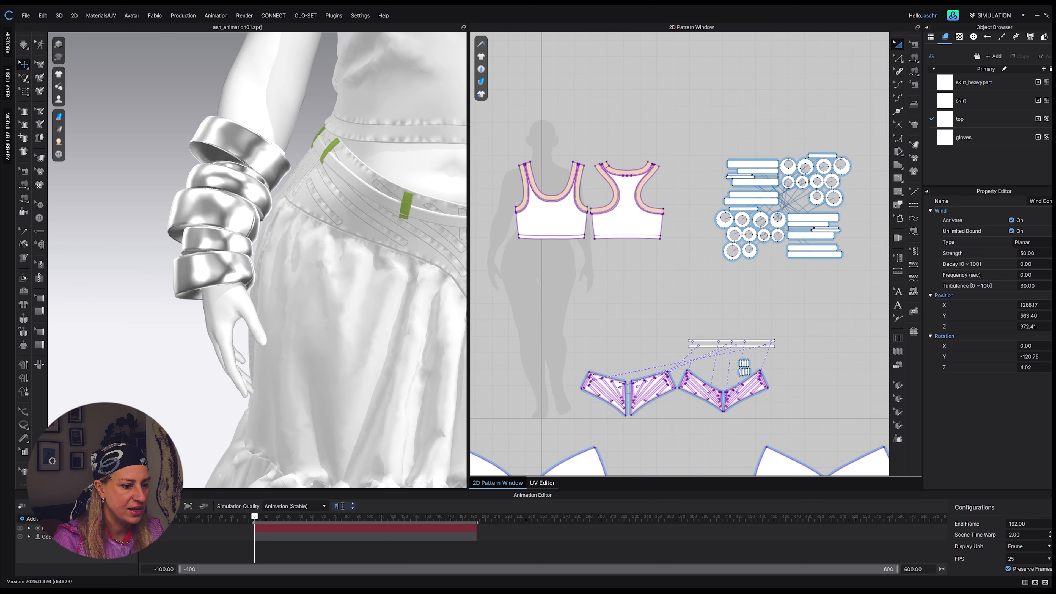
type("1")
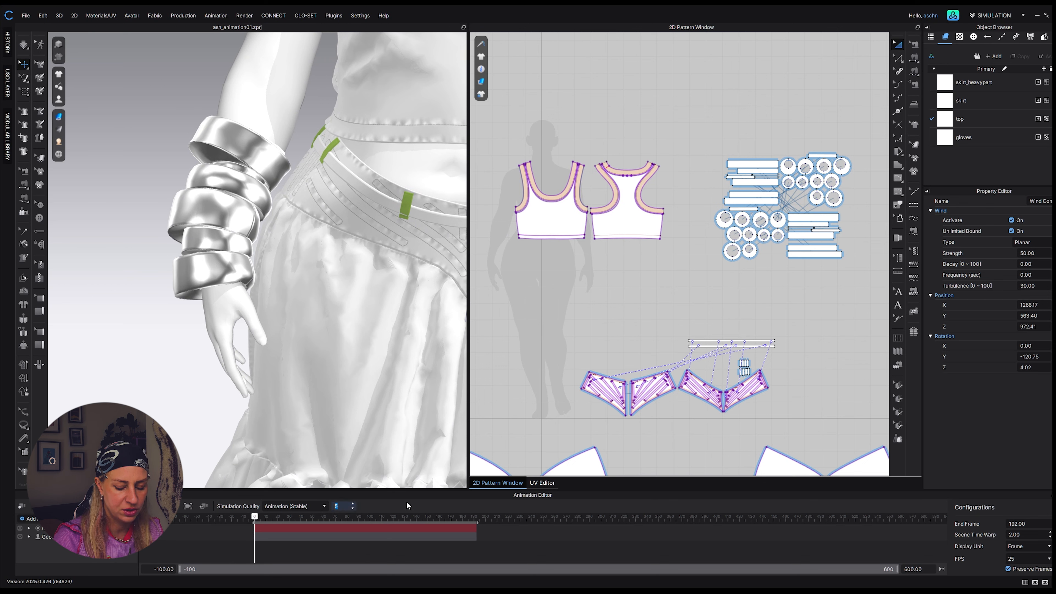
type("2")
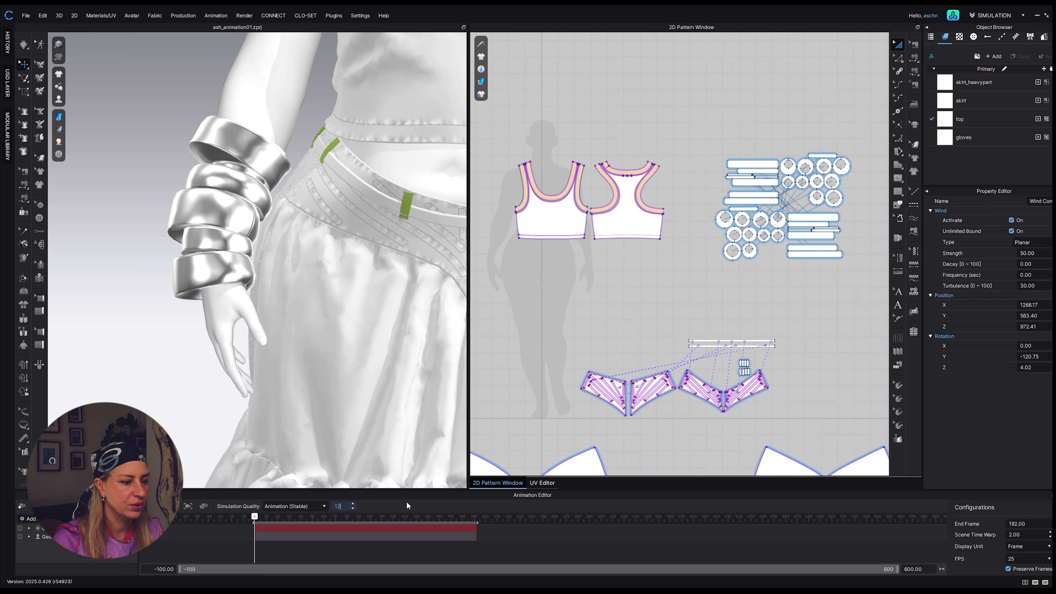
left_click(22, 506)
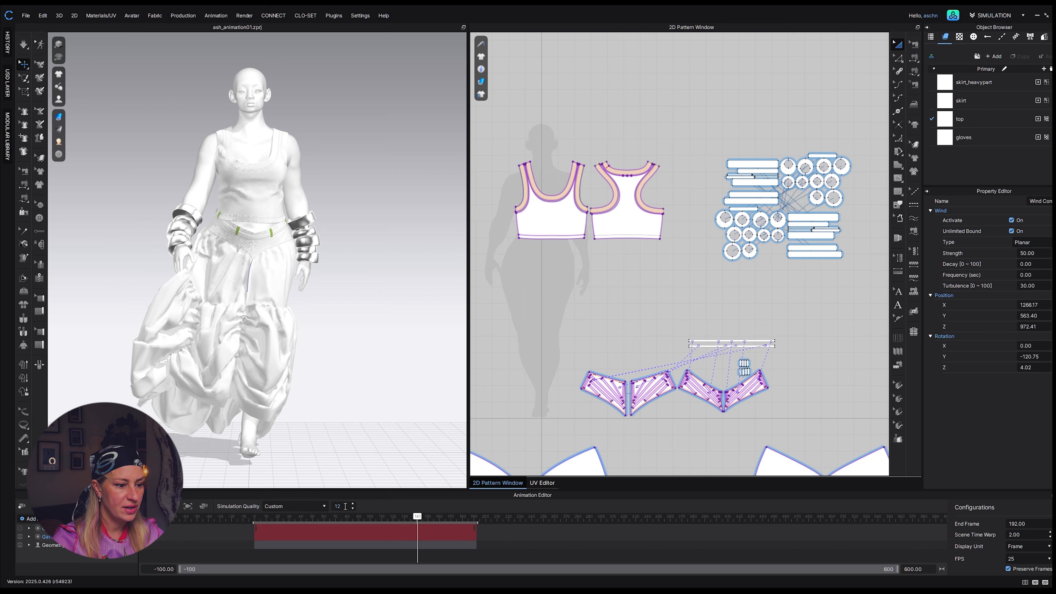
Scrub through the new recording back to its start and examine the hand, bracelets and skirt close up and from the side
scroll(203, 337, "down", 1)
scroll(203, 337, "up", 10)
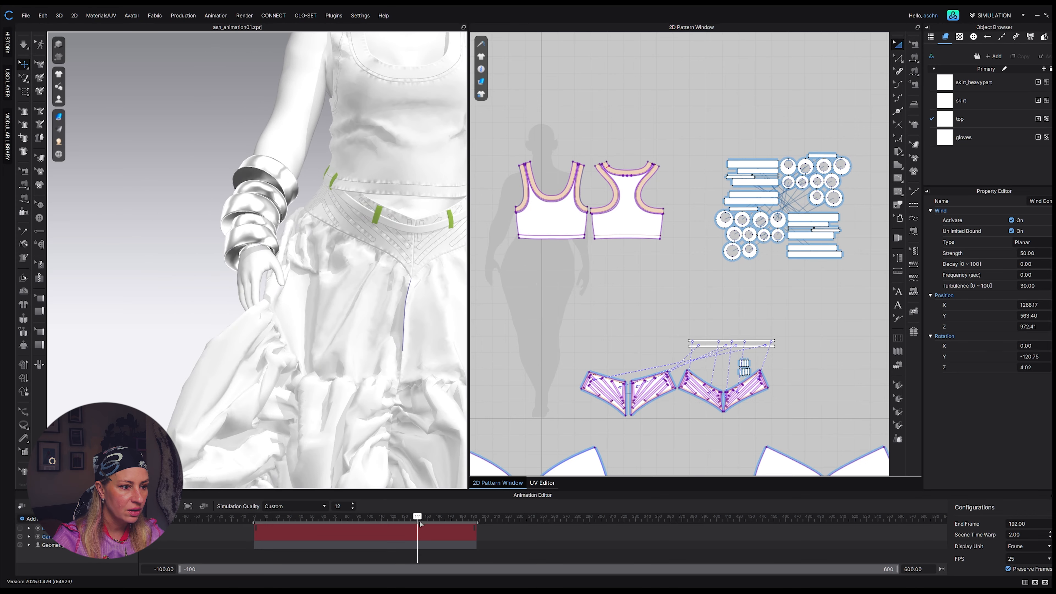
left_click_drag(416, 516, 439, 520)
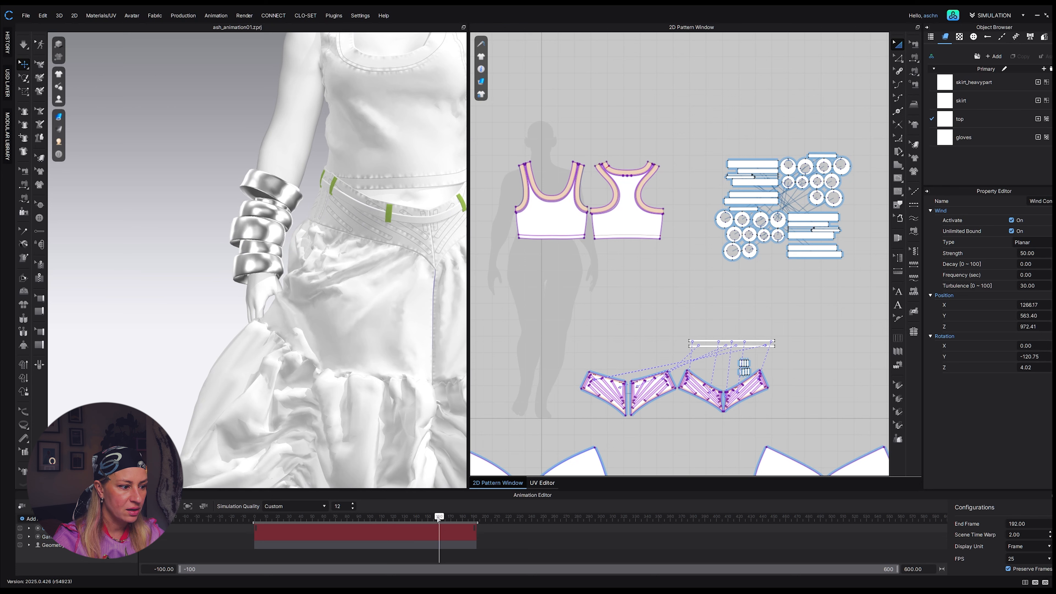
mouse_move(439, 519)
left_mouse_down()
mouse_move(405, 517)
mouse_move(447, 520)
mouse_move(429, 531)
mouse_move(368, 535)
mouse_move(441, 541)
mouse_move(432, 532)
left_mouse_up()
scroll(358, 387, "up", 4)
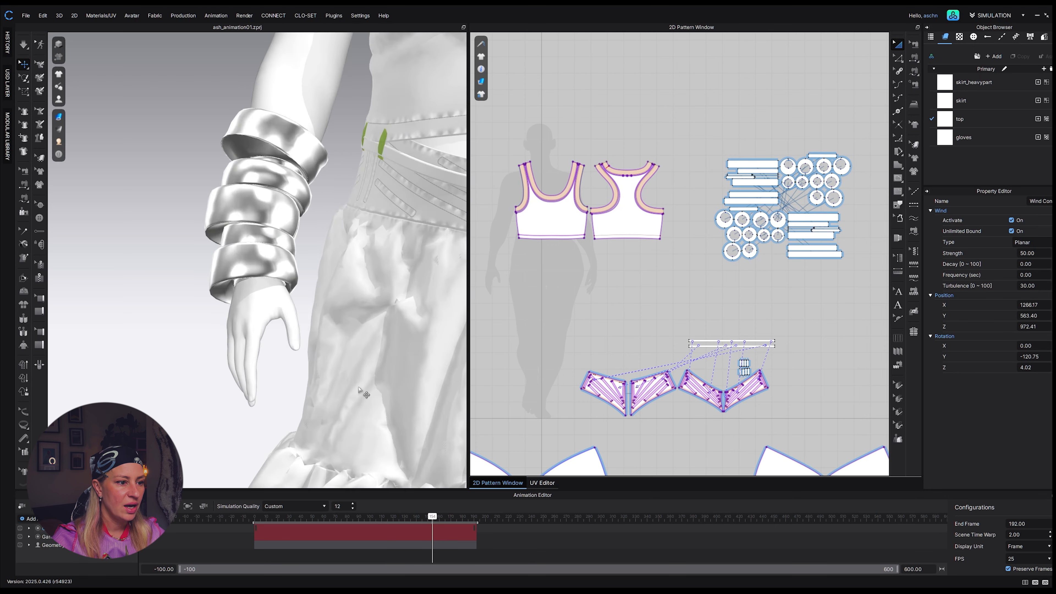
scroll(358, 387, "down", 10)
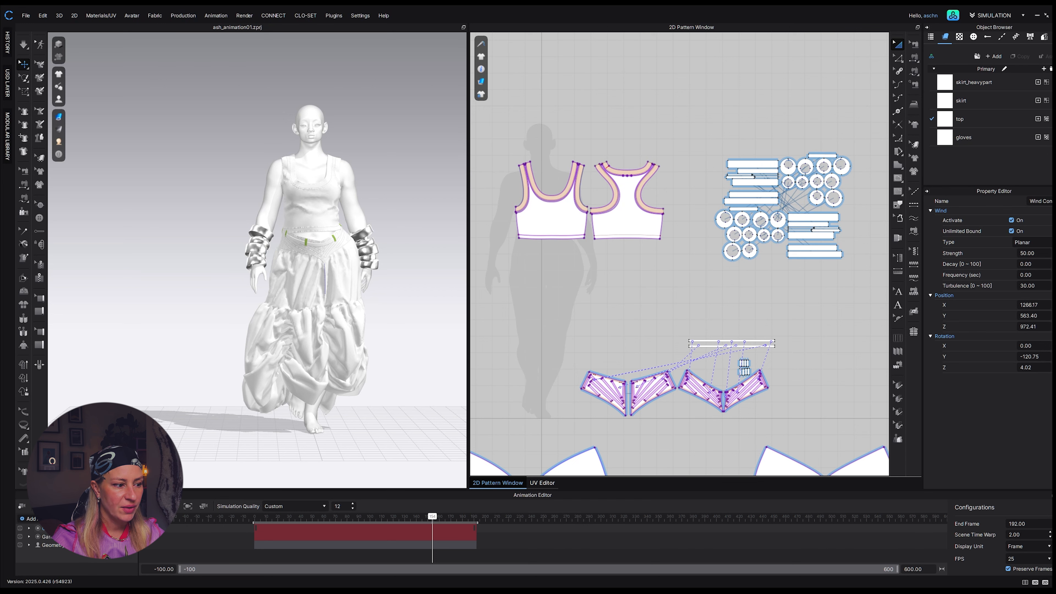
left_click_drag(432, 516, 362, 545)
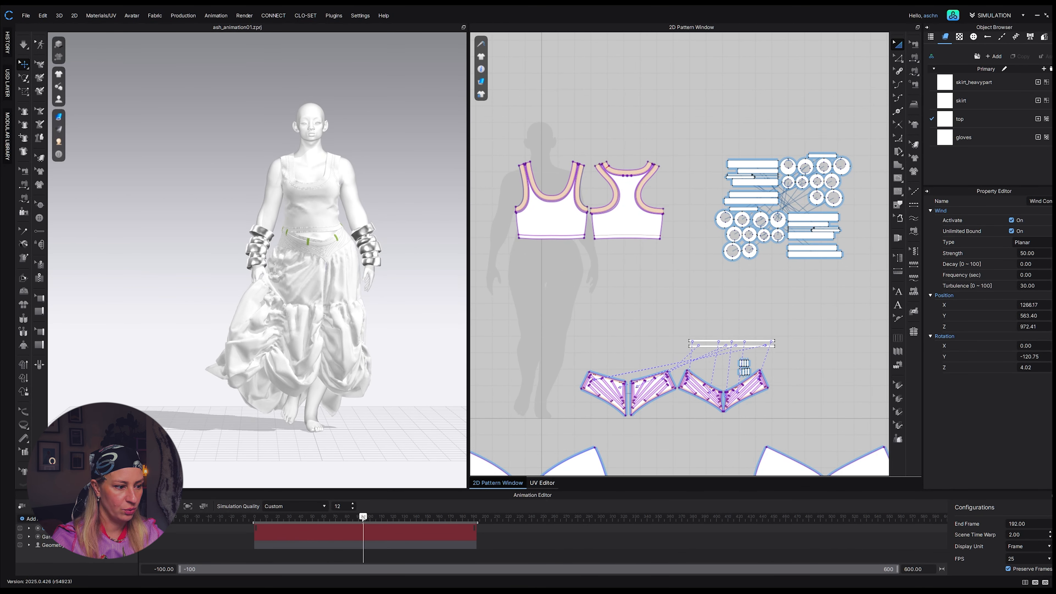
left_click_drag(361, 523, 254, 525)
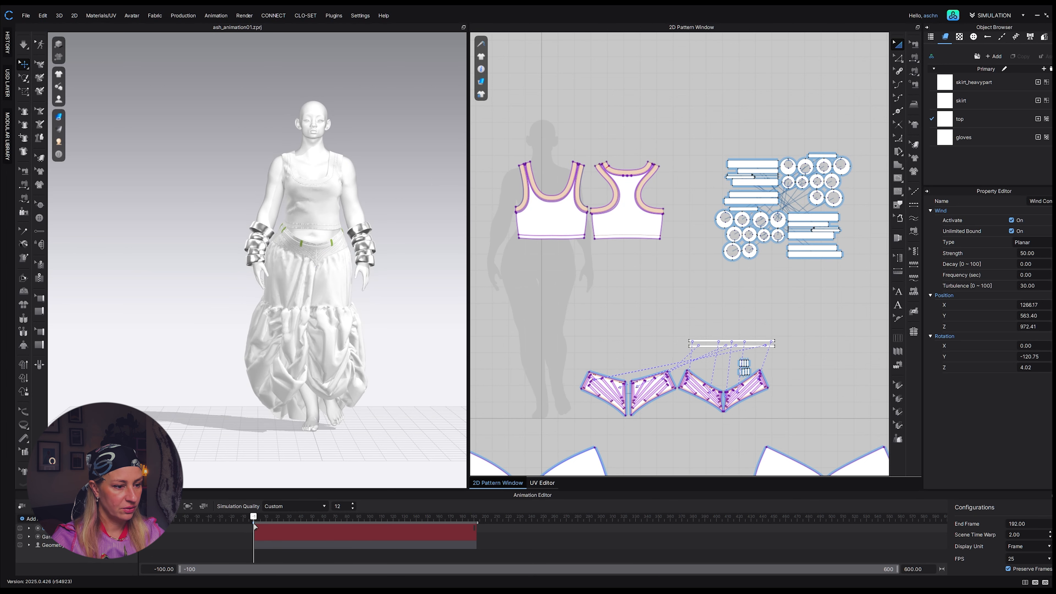
scroll(269, 297, "up", 3)
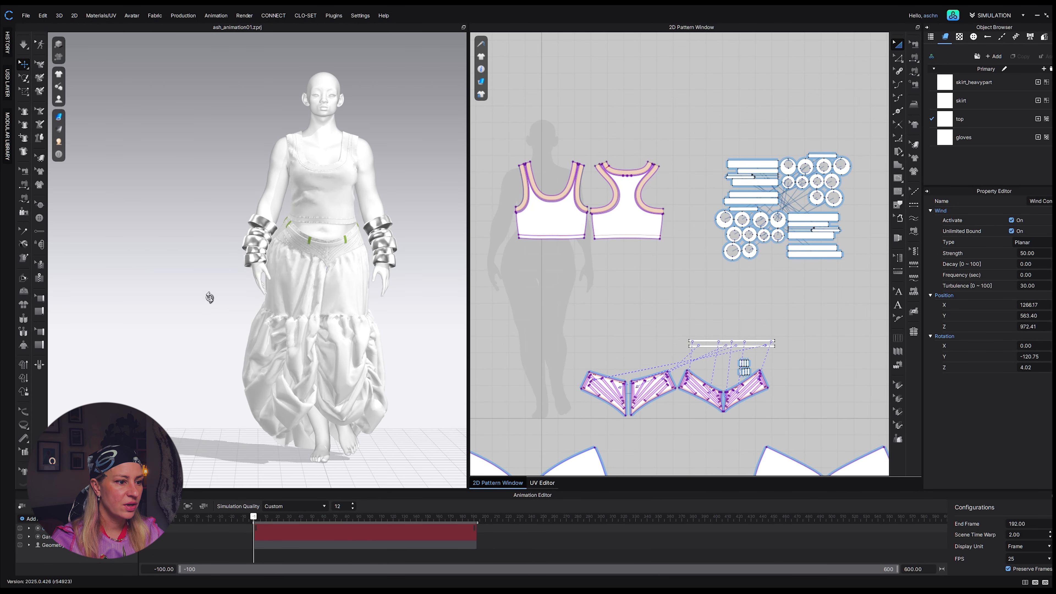
right_click_drag(209, 298, 255, 301)
scroll(255, 301, "up", 2)
scroll(255, 301, "up", 2)
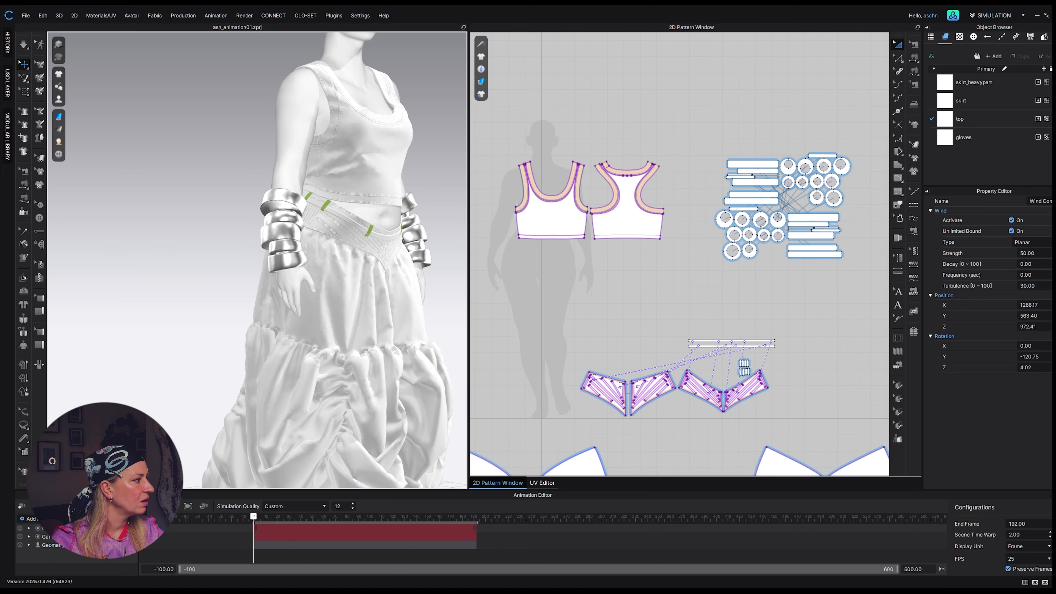
Switch to the Notion documentation page and read the Option Gloves section
left_click_drag(0, 212, 224, 142)
left_click(614, 141)
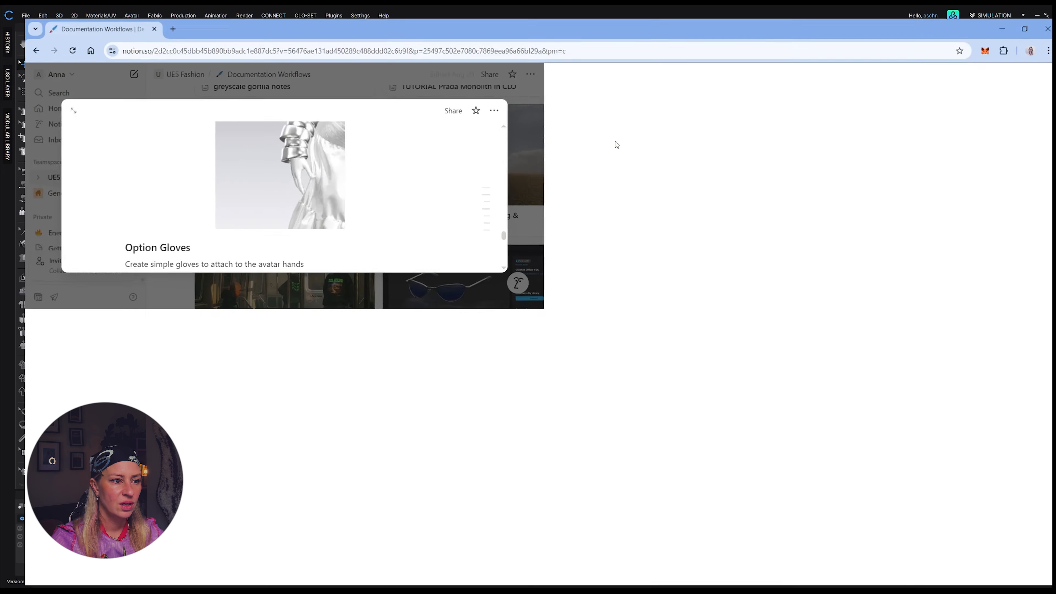
scroll(414, 361, "down", 1)
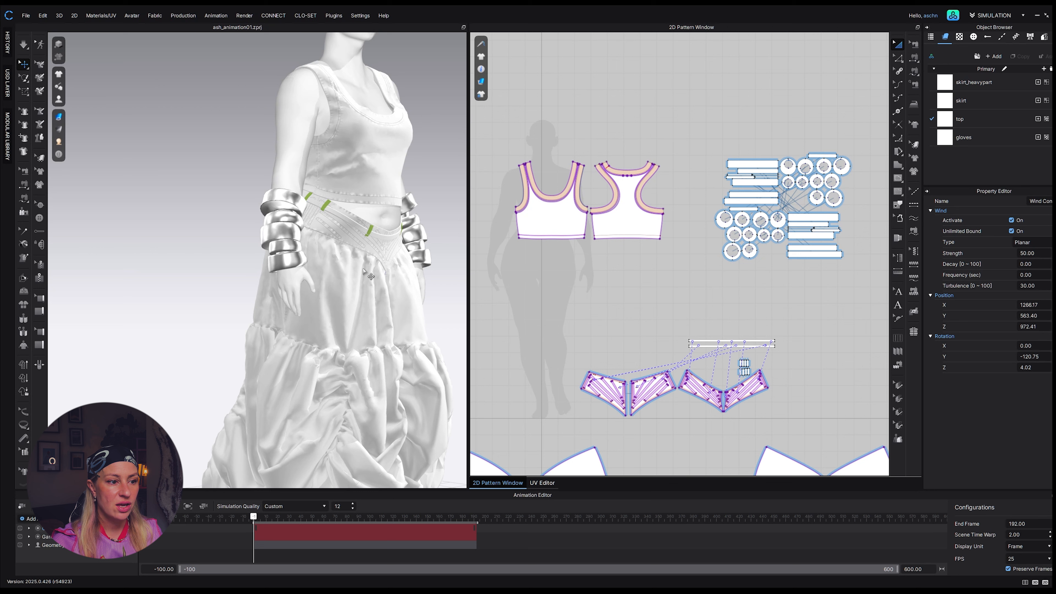
Select the Nm30_15 topstitch in CLO and set its type to Texture instead of OBJ
left_click(1002, 37)
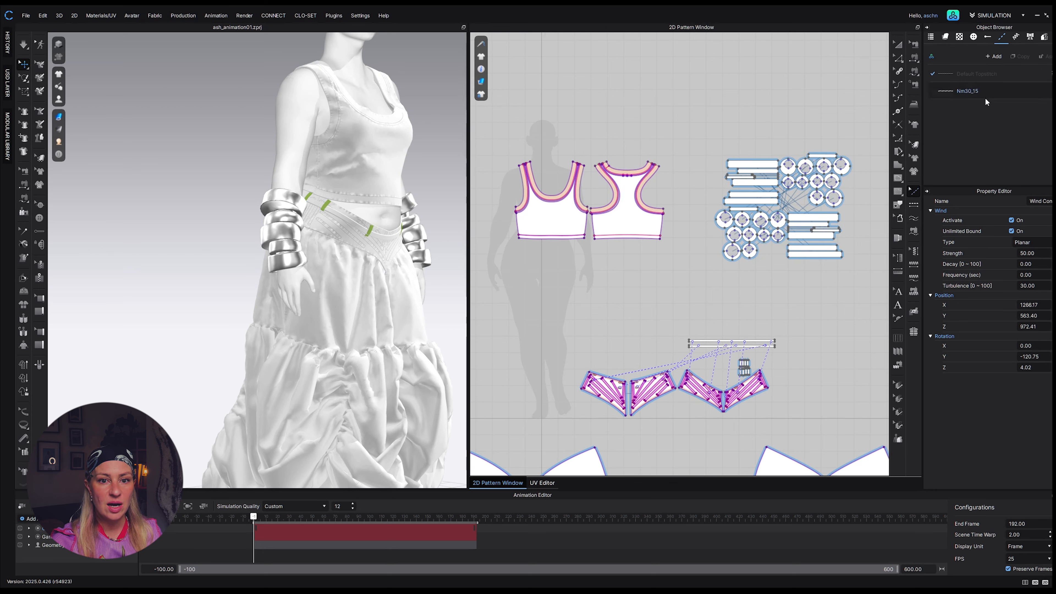
left_click(995, 92)
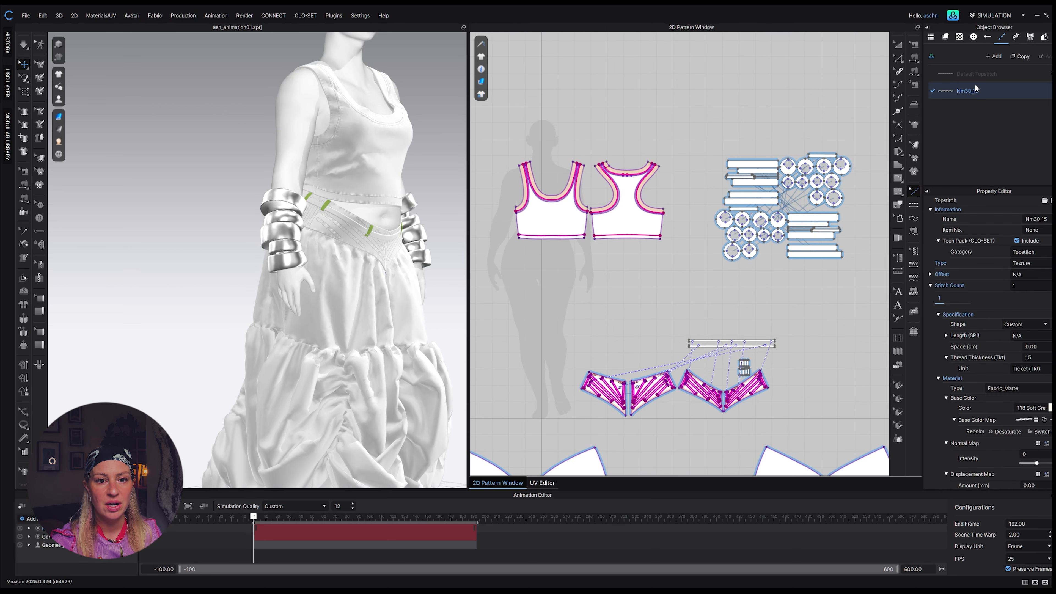
left_click(1035, 264)
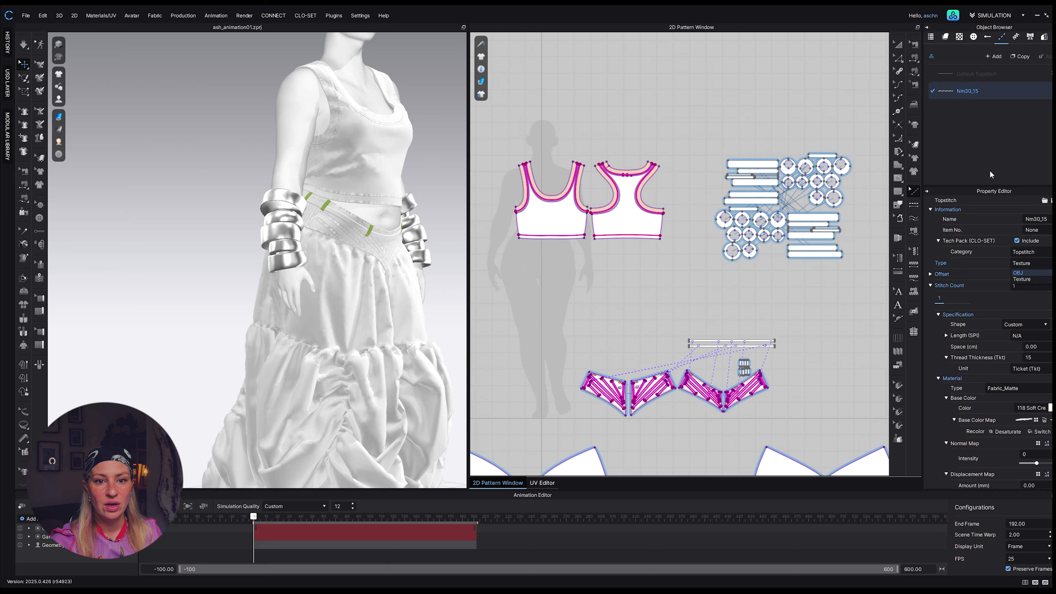
left_click(987, 89)
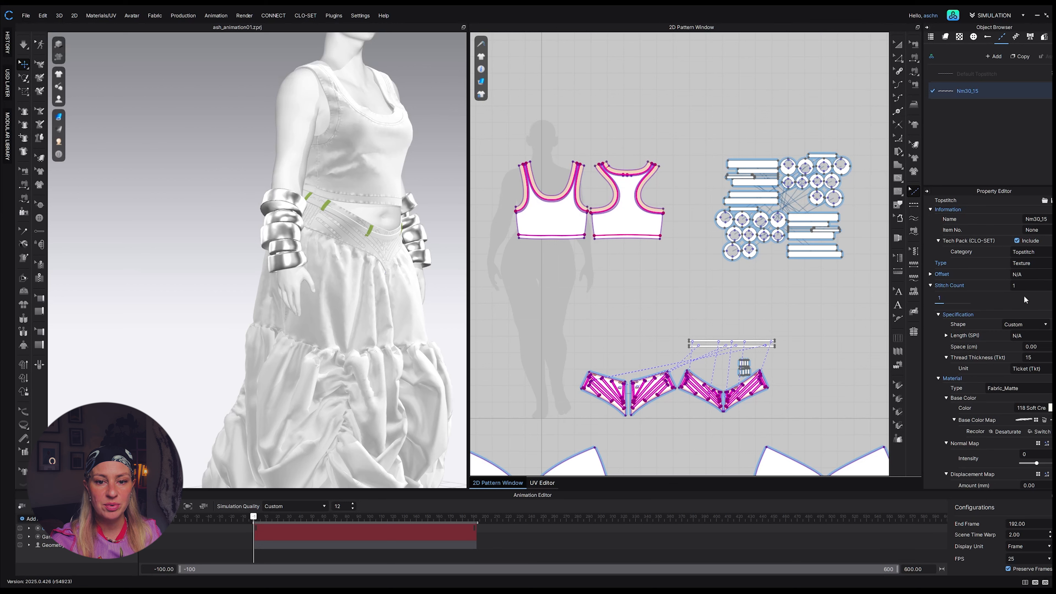
left_click(1034, 266)
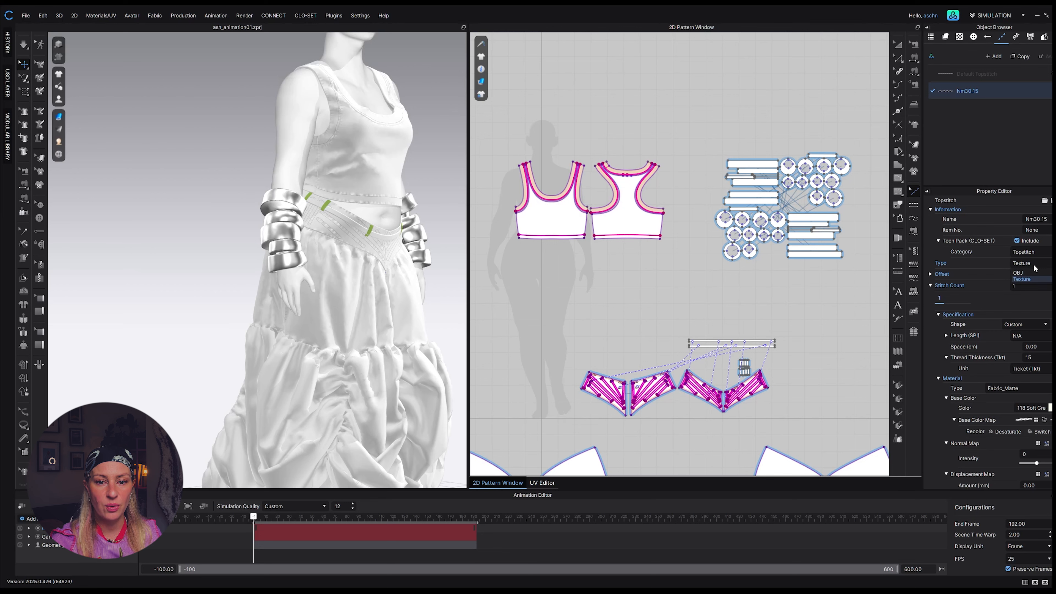
left_click(1027, 279)
scroll(329, 345, "down", 5)
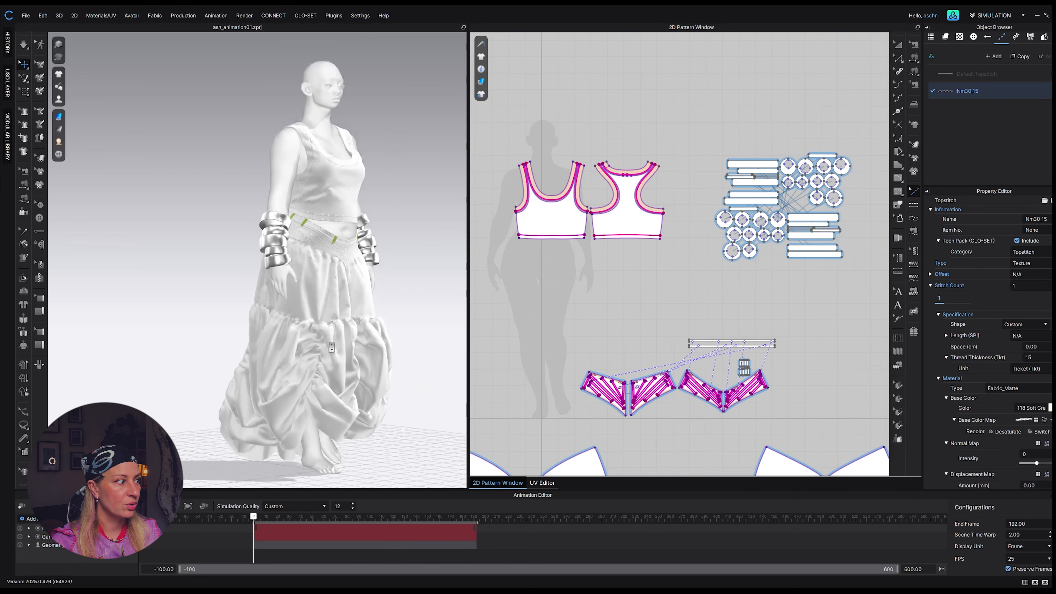
Switch to the Notion documentation and read the sections on imported trimmings, their collision thickness, and jumping buttons
left_click_drag(0, 264, 198, 109)
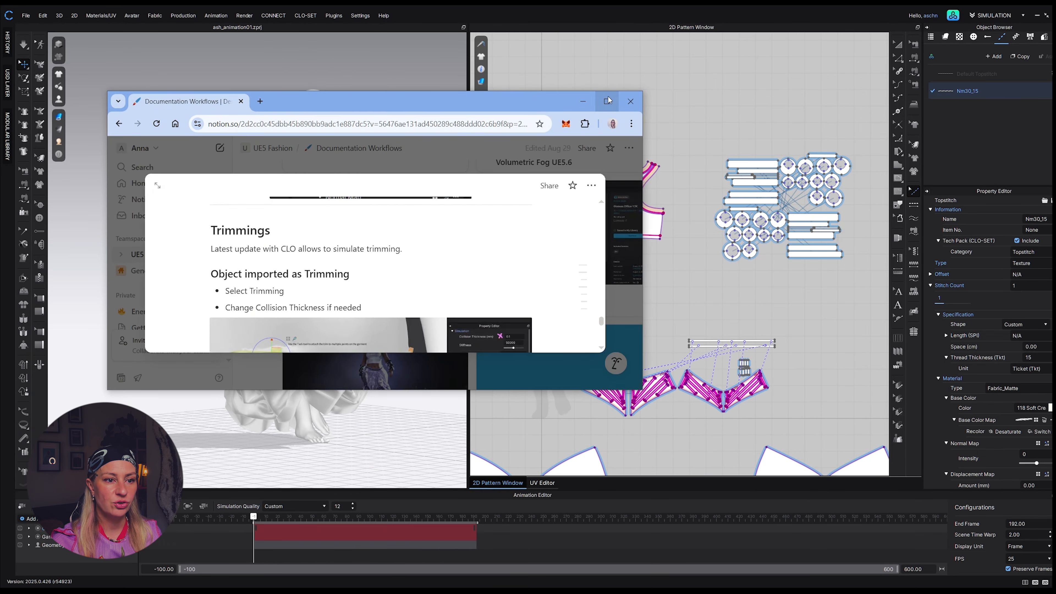
left_click(607, 101)
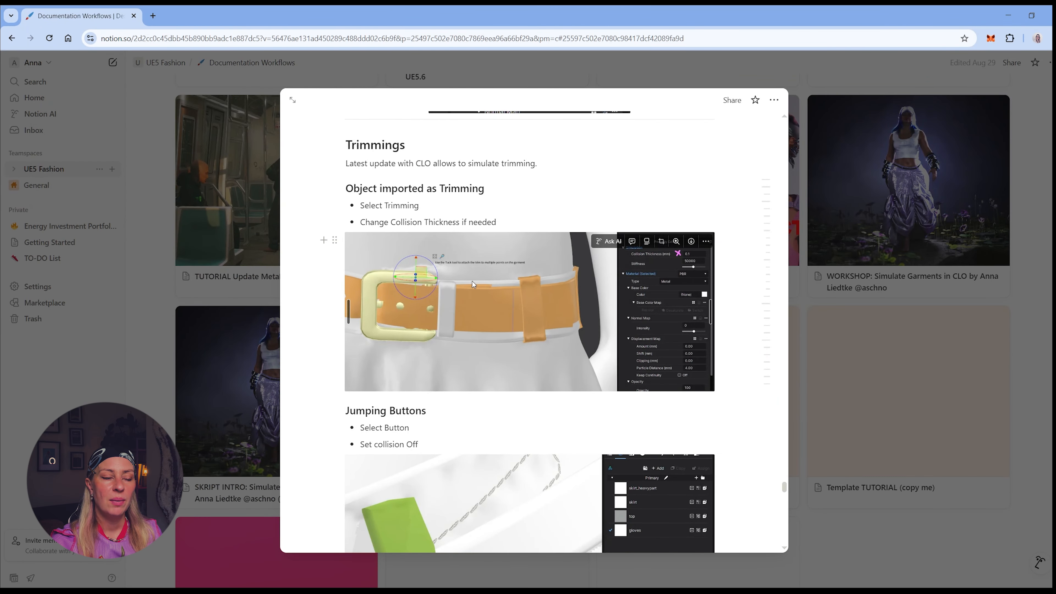
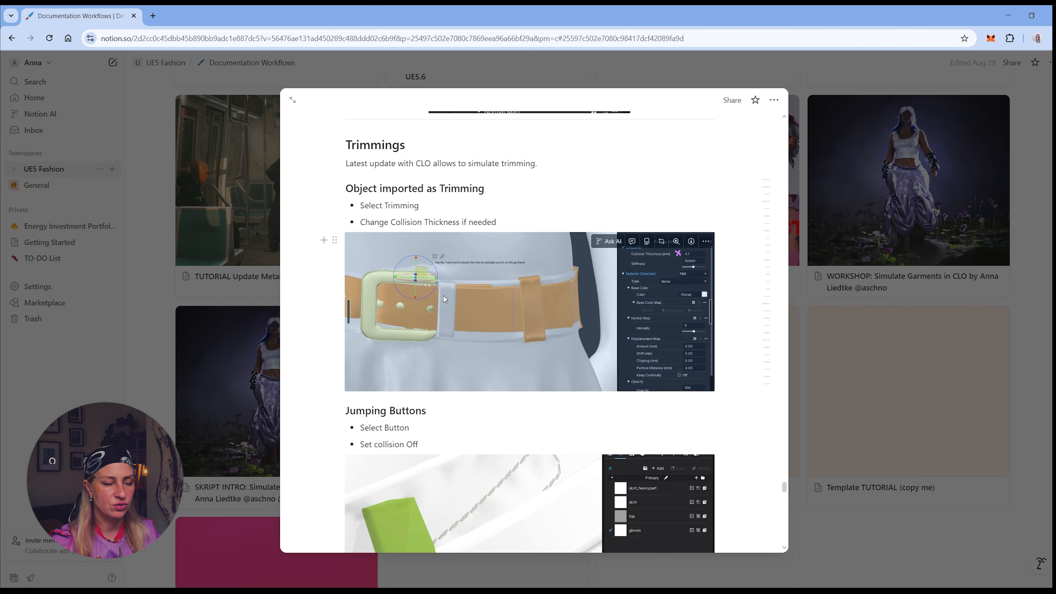
scroll(464, 321, "down", 1)
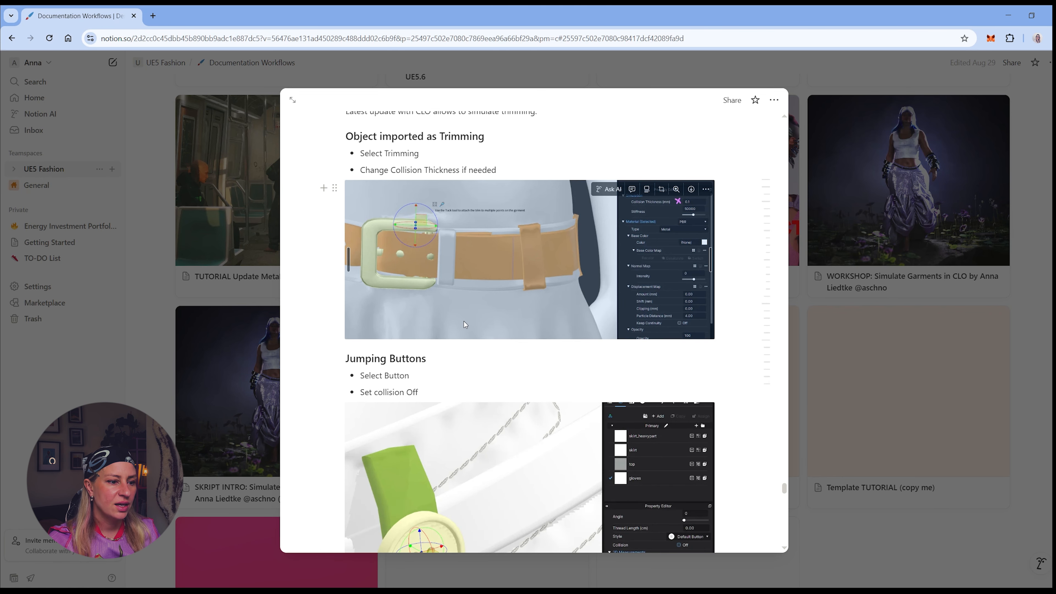
scroll(463, 321, "down", 3)
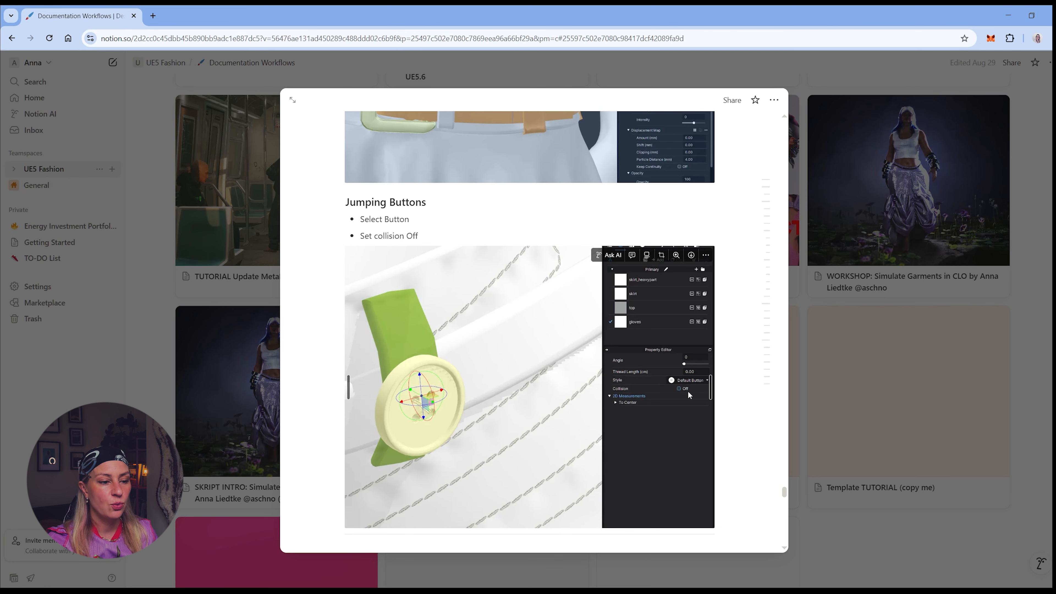
scroll(687, 391, "down", 1)
scroll(441, 394, "up", 15)
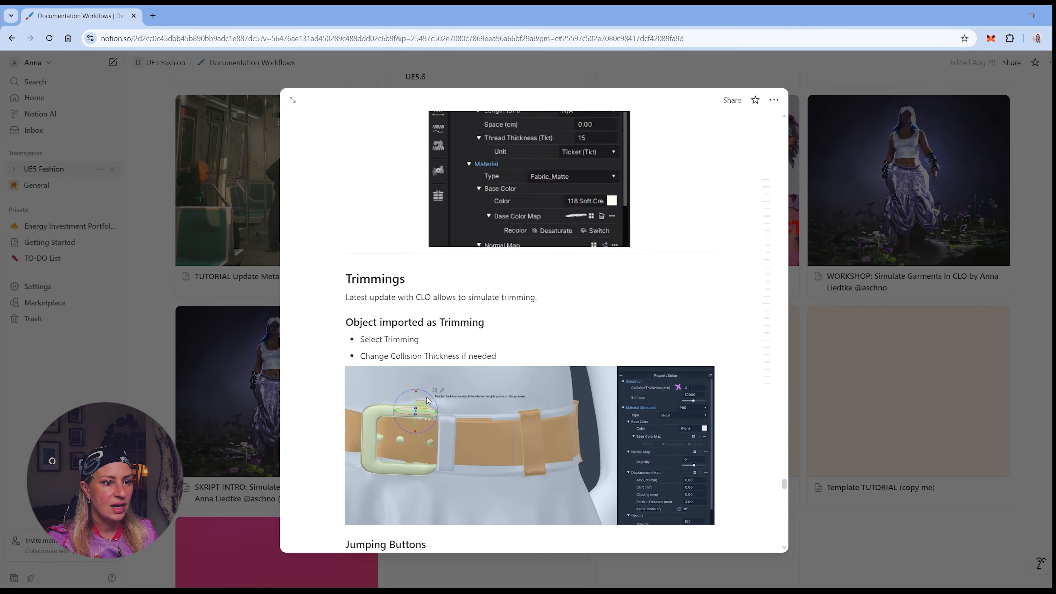
scroll(440, 394, "up", 12)
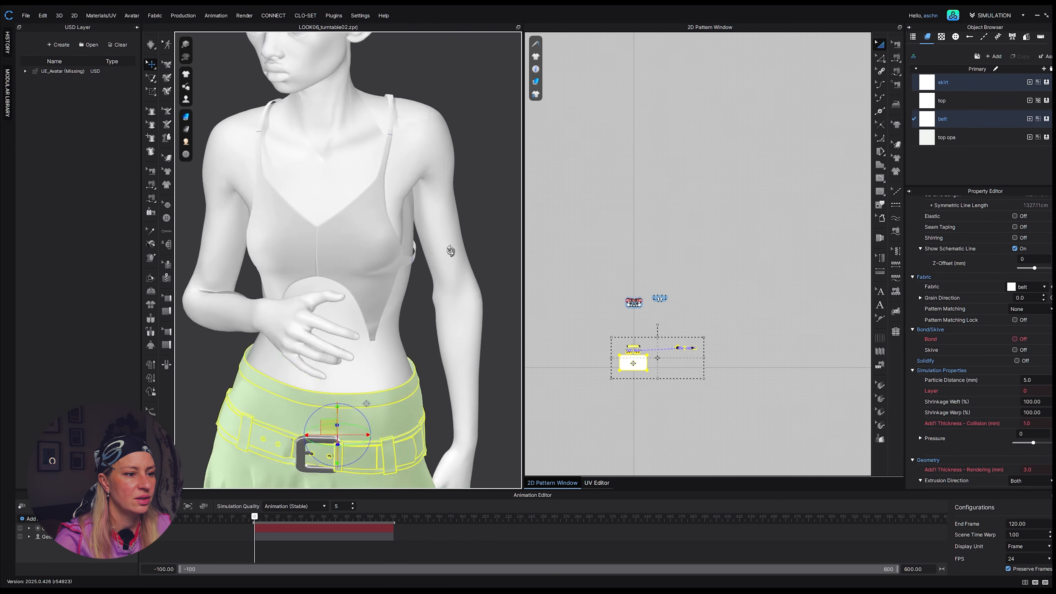
Examine the top's shoulder and back straps from behind in the LOOK08_turntable02.zprj project
mouse_move(450, 250)
right_mouse_down()
mouse_move(351, 244)
mouse_move(420, 252)
mouse_move(462, 243)
mouse_move(424, 247)
mouse_move(400, 184)
mouse_move(436, 370)
mouse_move(457, 243)
right_mouse_up()
right_click_drag(387, 195, 254, 302)
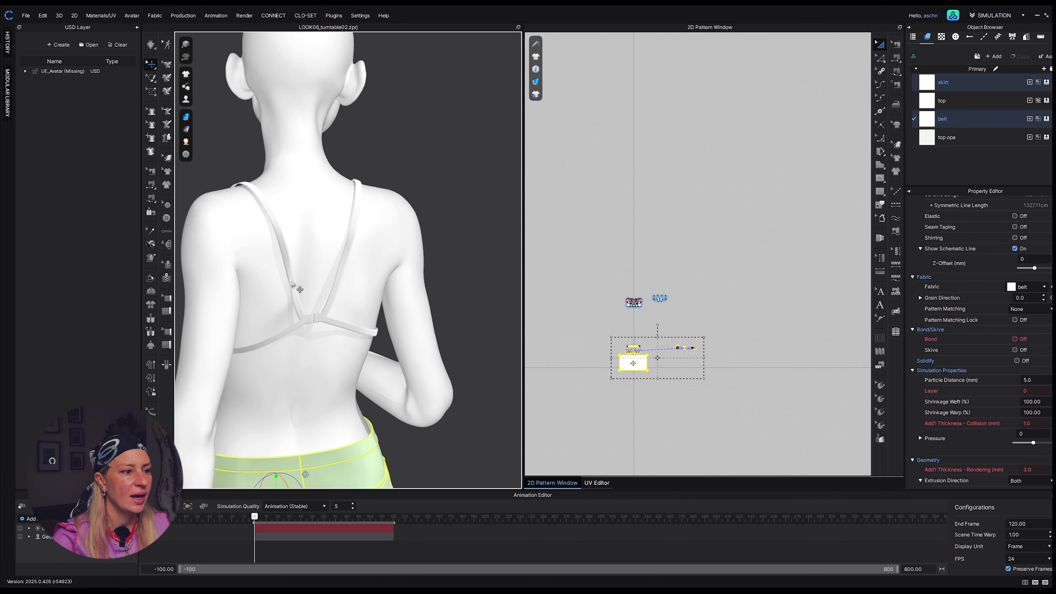
right_click_drag(266, 198, 277, 197)
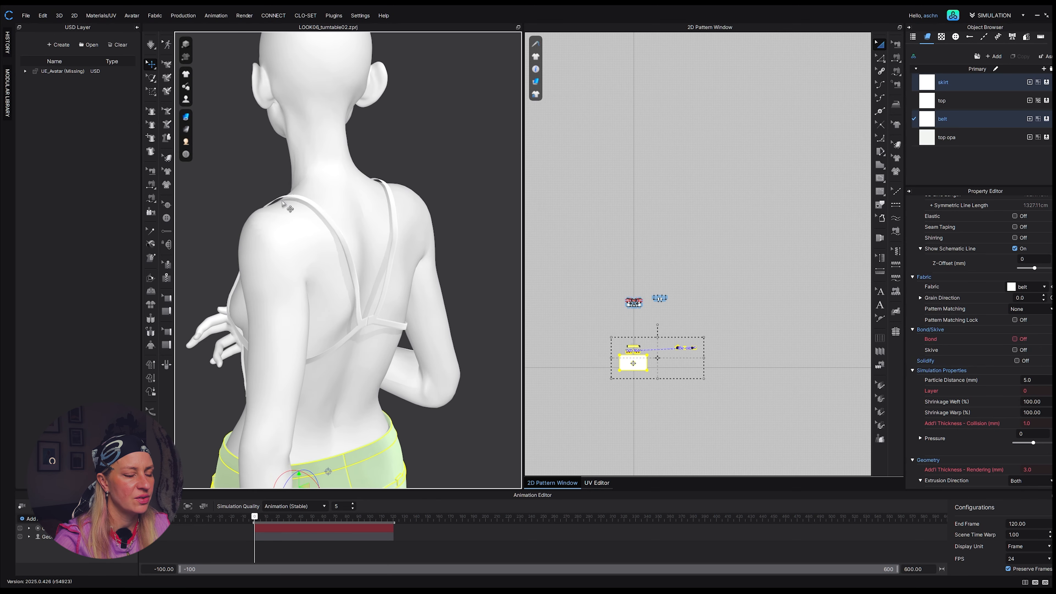
scroll(285, 206, "up", 3)
scroll(285, 206, "down", 2)
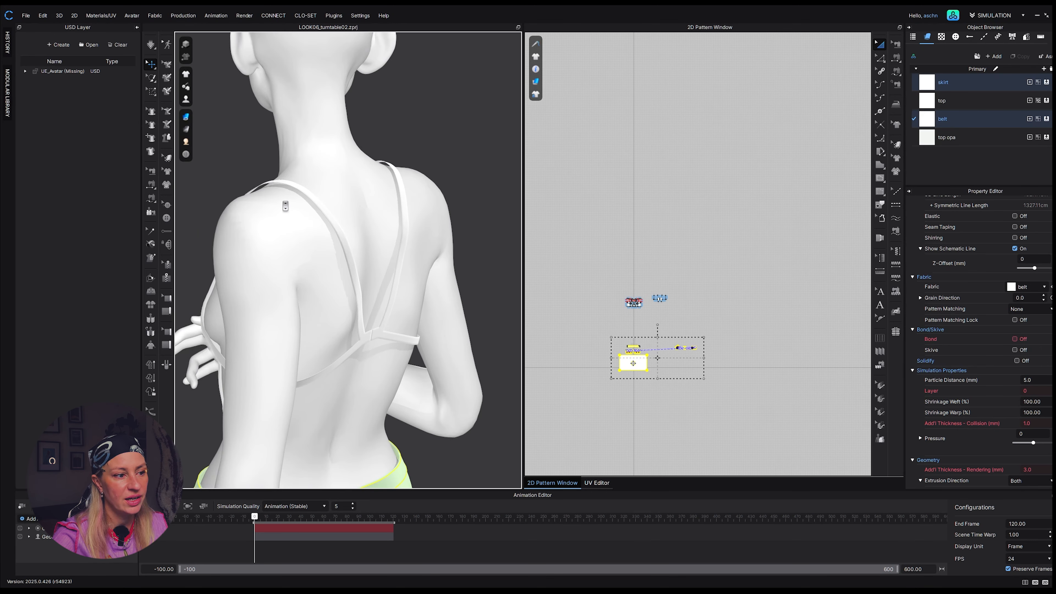
scroll(285, 206, "down", 3)
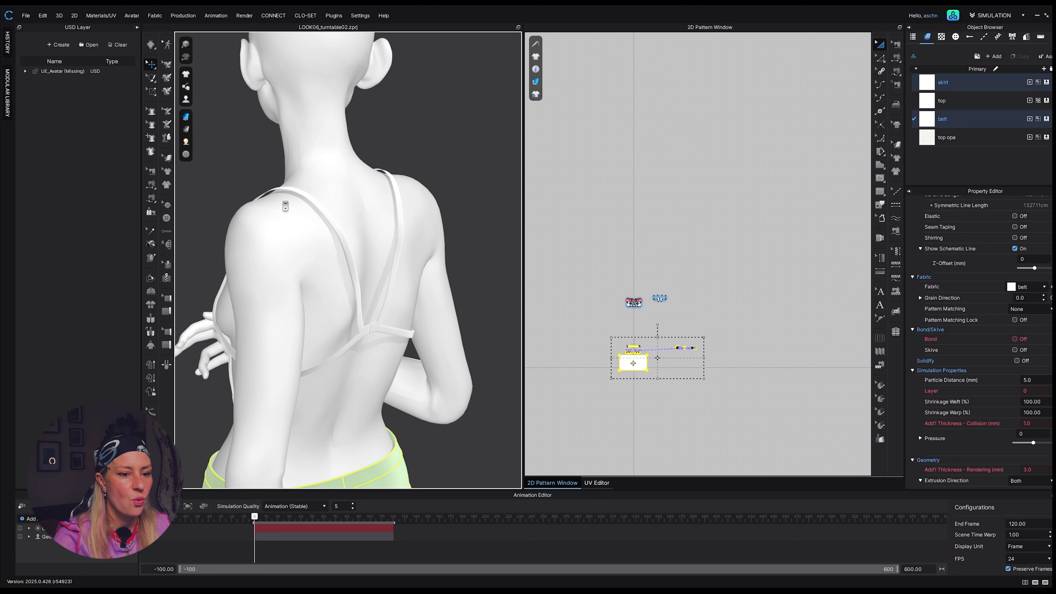
Select all of the top's pattern pieces that use the top opa fabric and inspect them alongside the avatar's front
scroll(646, 304, "up", 4)
left_click_drag(584, 290, 645, 331)
right_click_drag(266, 298, 470, 291)
scroll(731, 329, "up", 3)
scroll(732, 329, "up", 2)
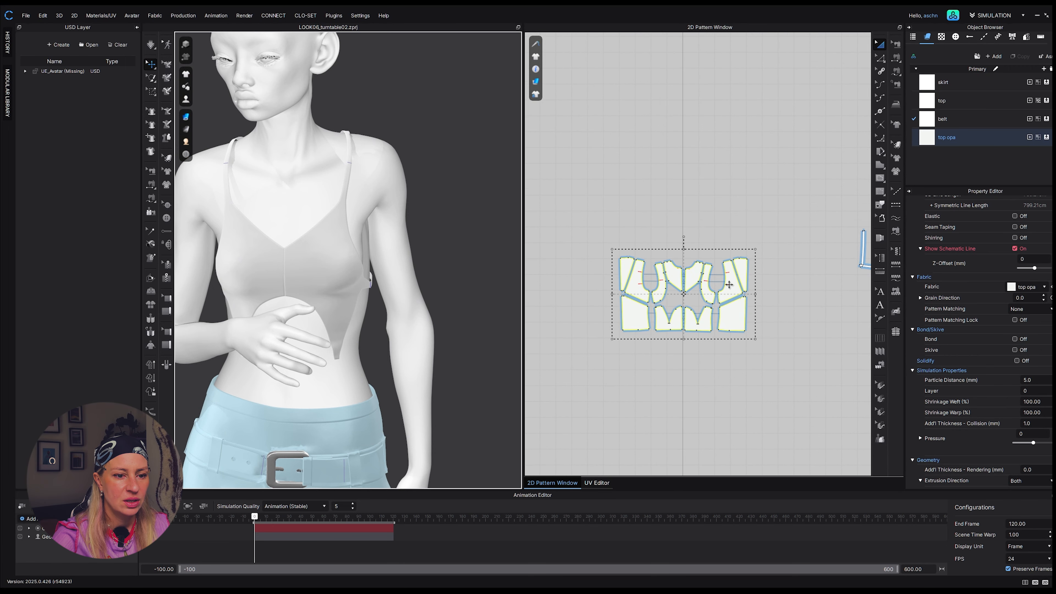
scroll(731, 286, "up", 3)
scroll(730, 285, "down", 4)
scroll(674, 304, "up", 2)
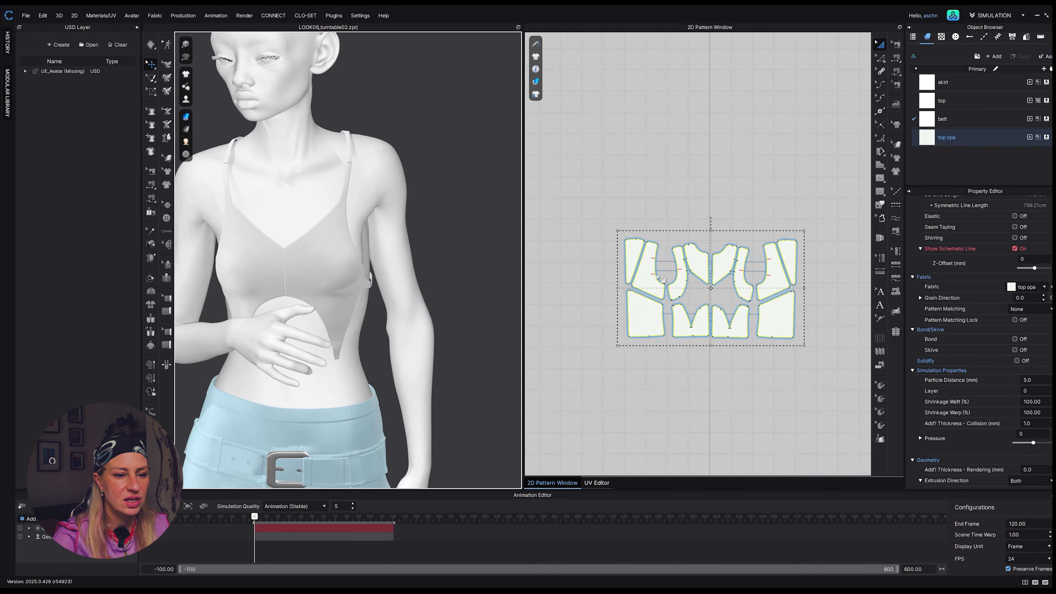
Inspect the top opa pattern pieces up close in the 2D pattern layout and select the whole group
right_click_drag(756, 285, 720, 238)
scroll(721, 238, "up", 2)
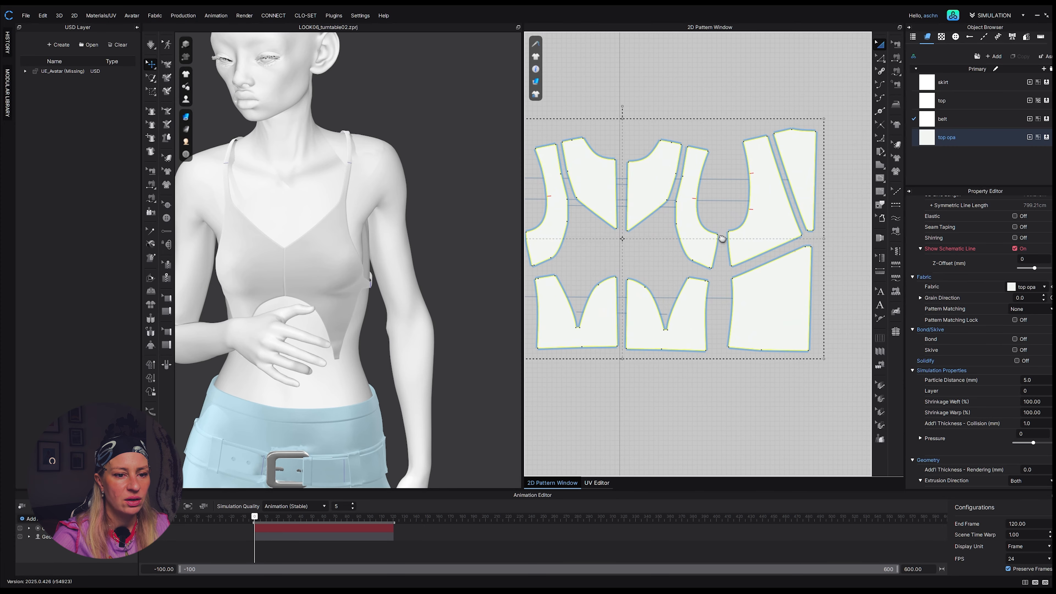
scroll(739, 270, "down", 4)
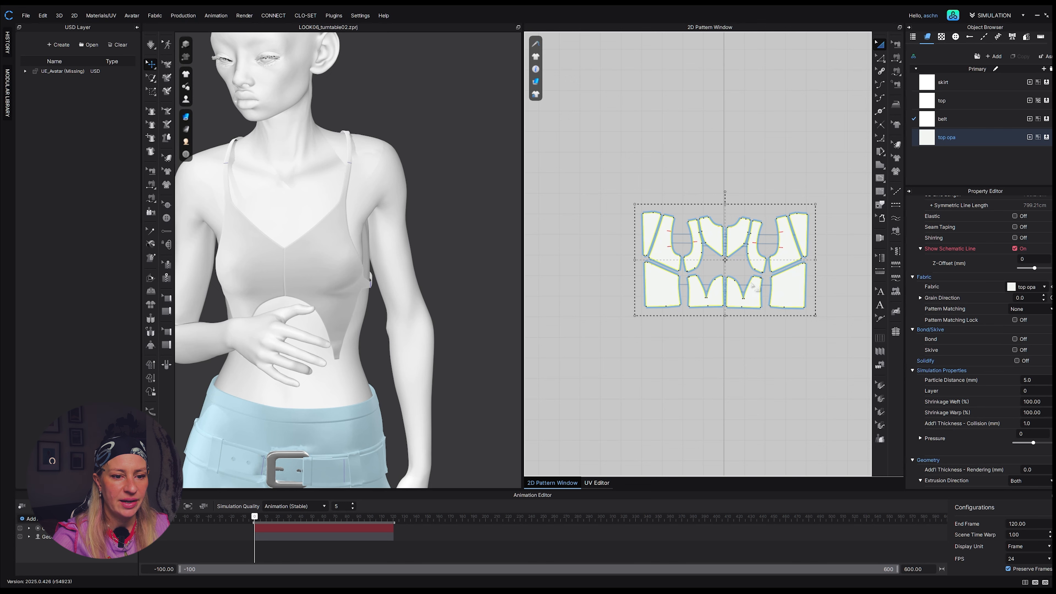
scroll(740, 278, "down", 2)
scroll(736, 276, "up", 2)
scroll(736, 277, "down", 2)
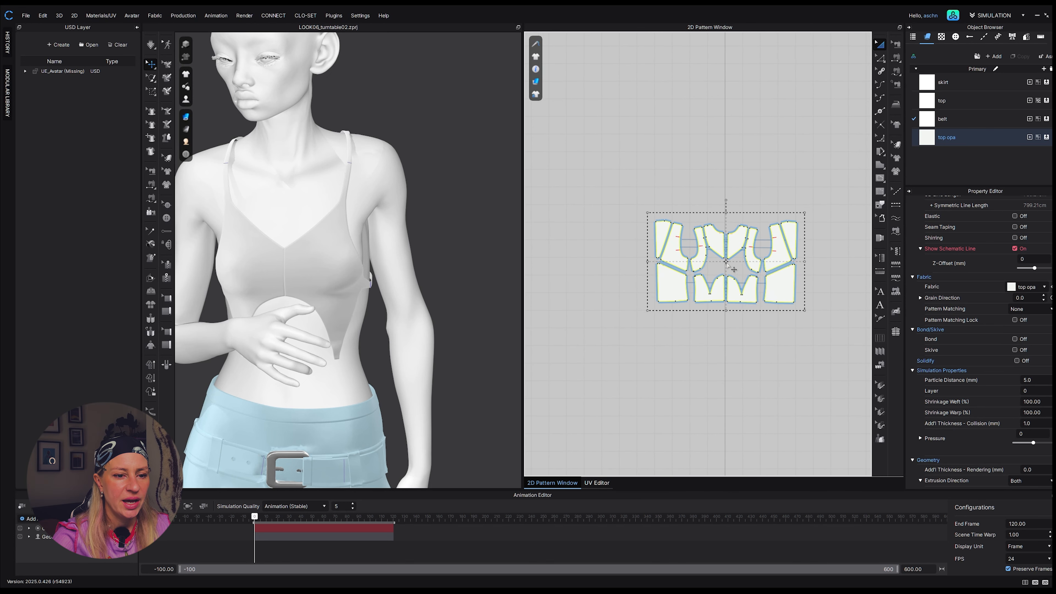
scroll(736, 277, "up", 2)
left_click_drag(600, 180, 869, 364)
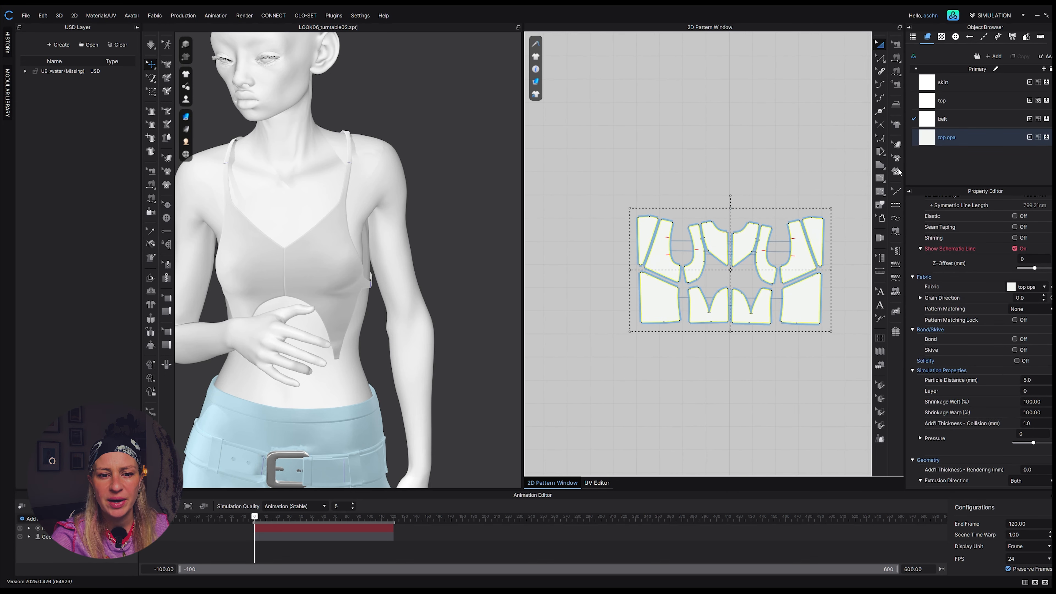
Set the opacity of the top opa fabric to 0
left_click(938, 144)
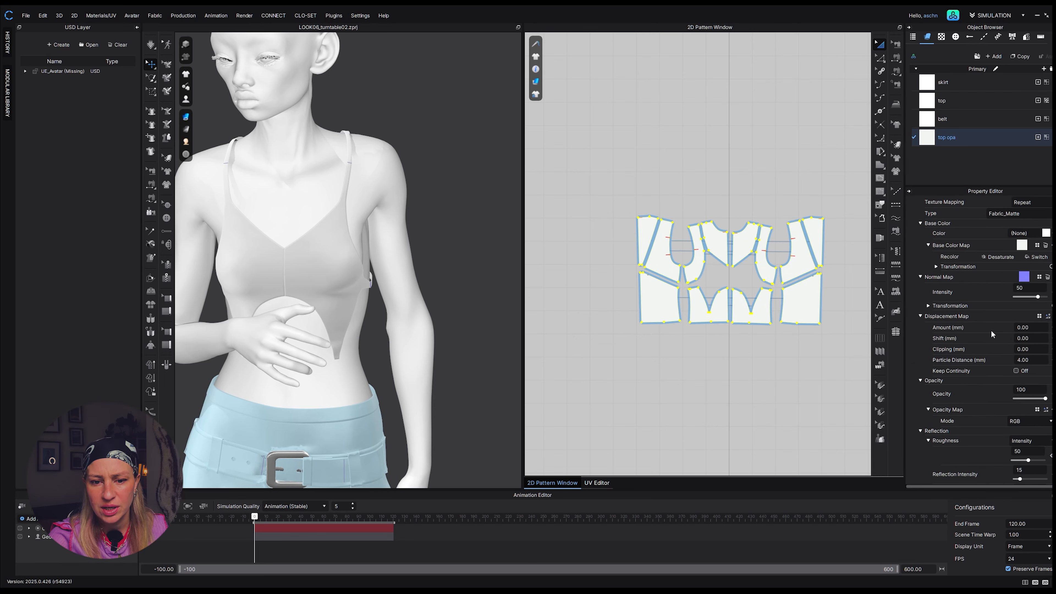
scroll(1004, 347, "down", 1)
left_click_drag(1045, 374, 1014, 379)
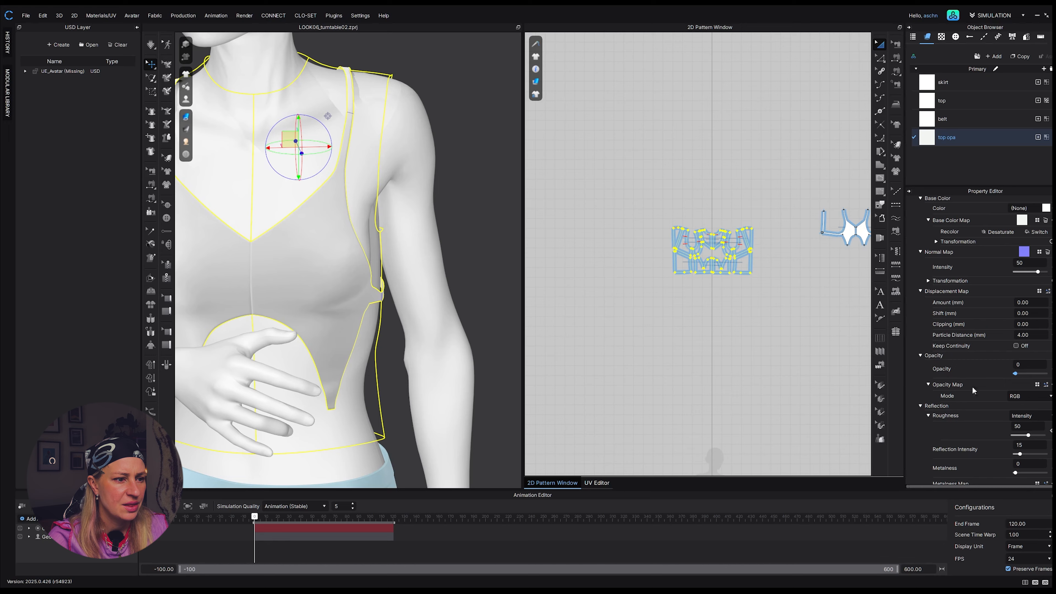
Examine the transparent top opa pieces around the avatar's torso from the front and side, and clear the selection
scroll(407, 293, "down", 5)
right_click_drag(392, 288, 360, 287)
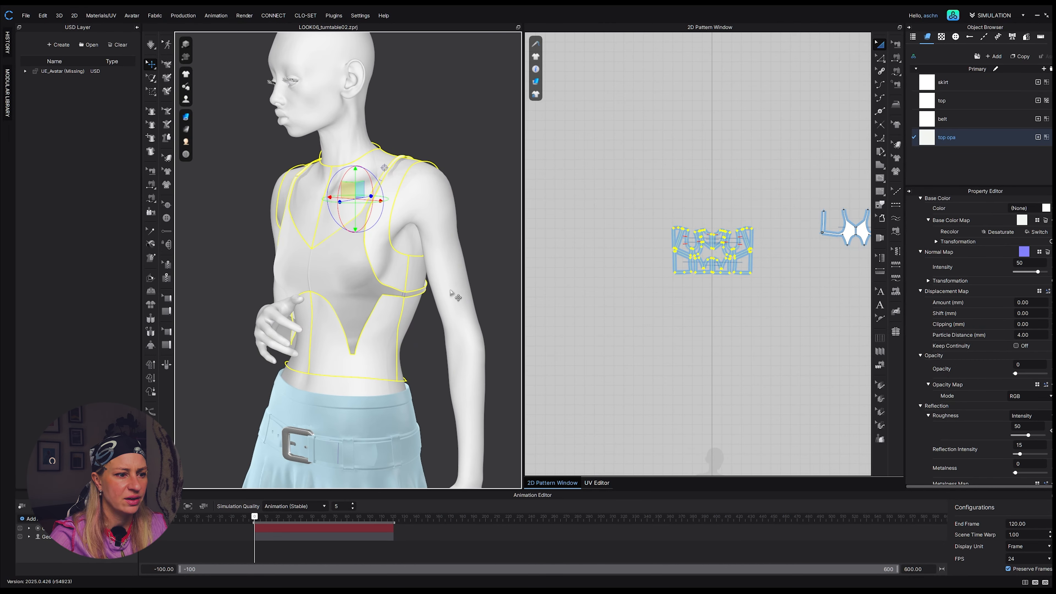
right_click_drag(455, 295, 459, 347)
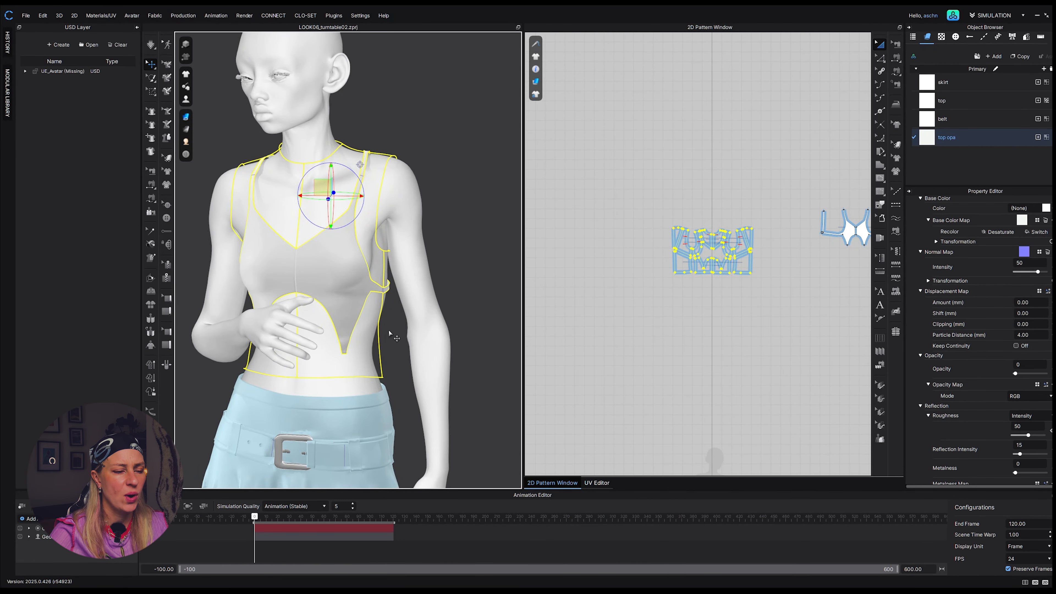
right_click_drag(389, 333, 339, 299)
scroll(386, 319, "up", 3)
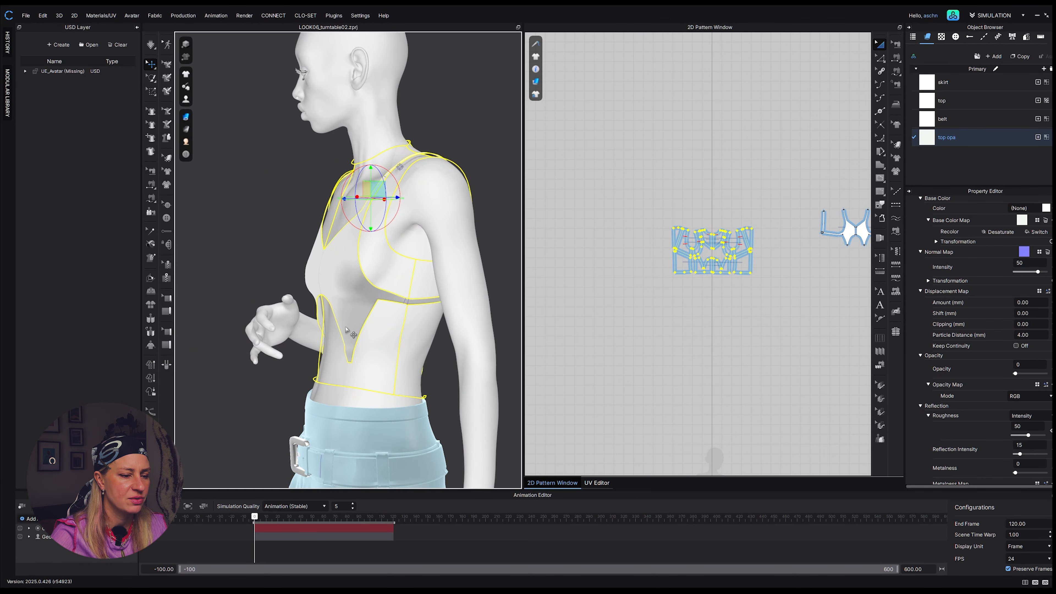
right_click_drag(360, 348, 440, 356)
left_click(406, 343)
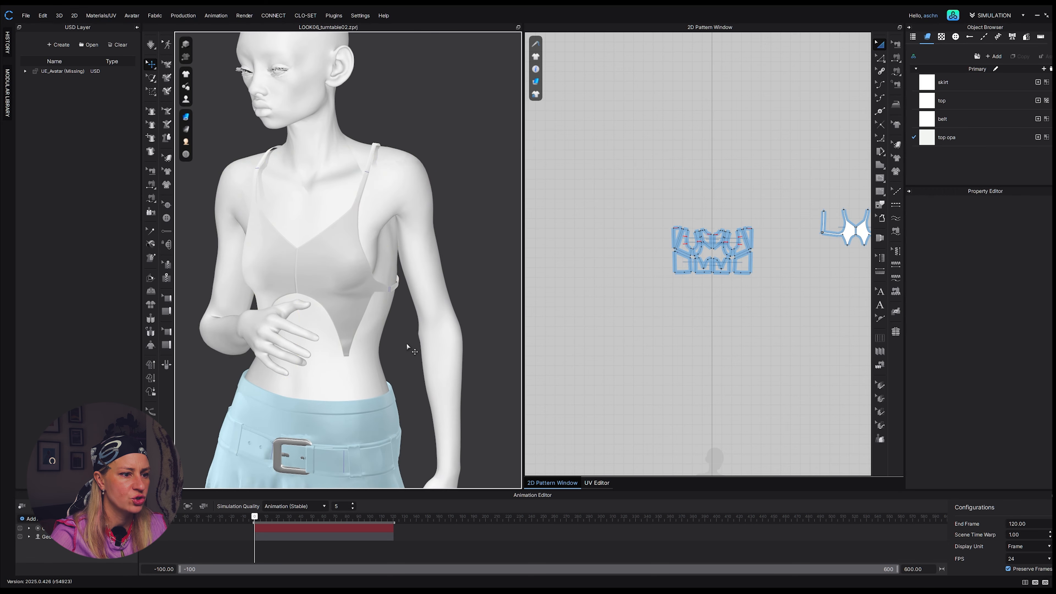
Reselect all top opa pattern pieces and review their simulation and geometry properties and their fit around the avatar's shoulders and chest
scroll(378, 315, "up", 6)
left_click_drag(656, 204, 774, 321)
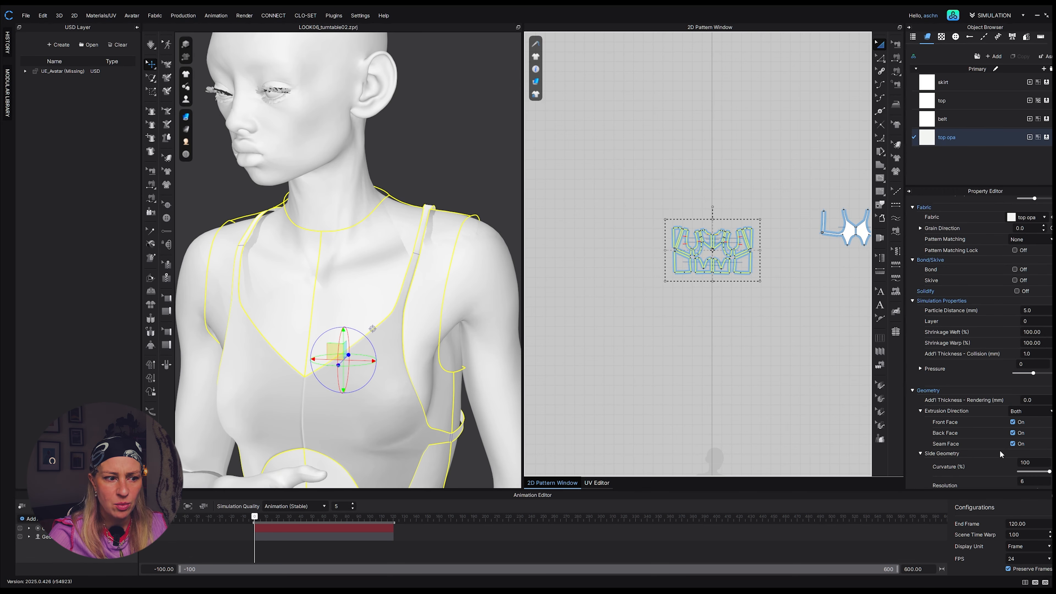
scroll(999, 449, "down", 2)
scroll(381, 294, "down", 3)
right_click_drag(378, 270, 343, 267)
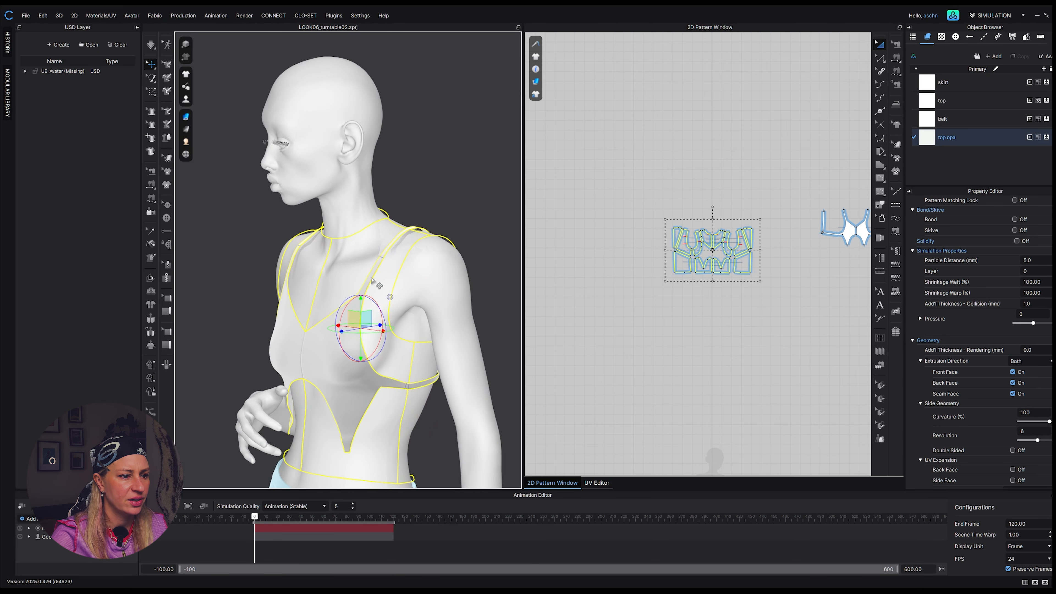
scroll(344, 269, "up", 3)
scroll(344, 270, "down", 3)
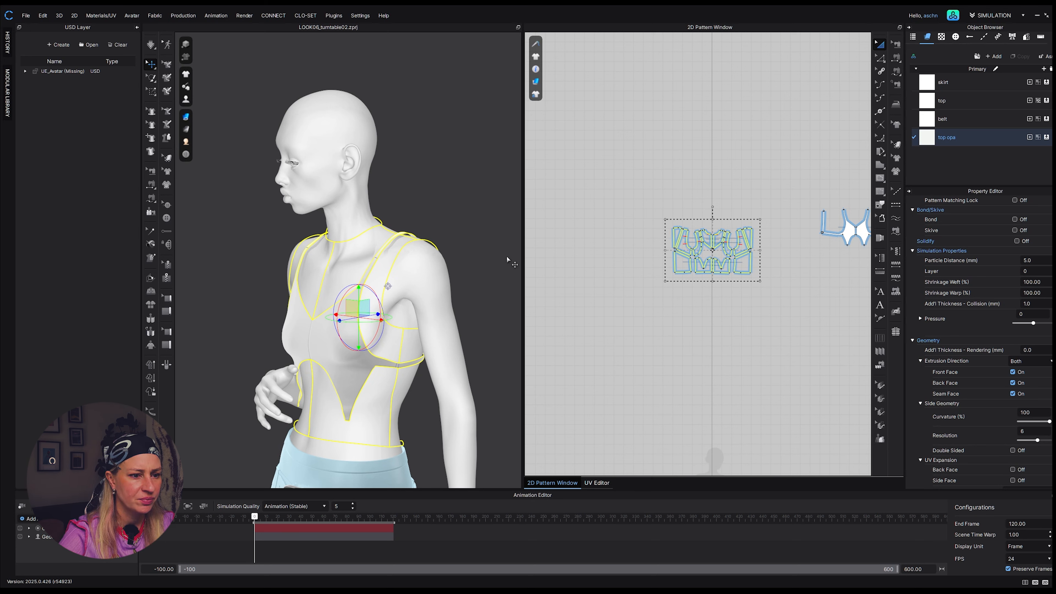
scroll(499, 269, "down", 2)
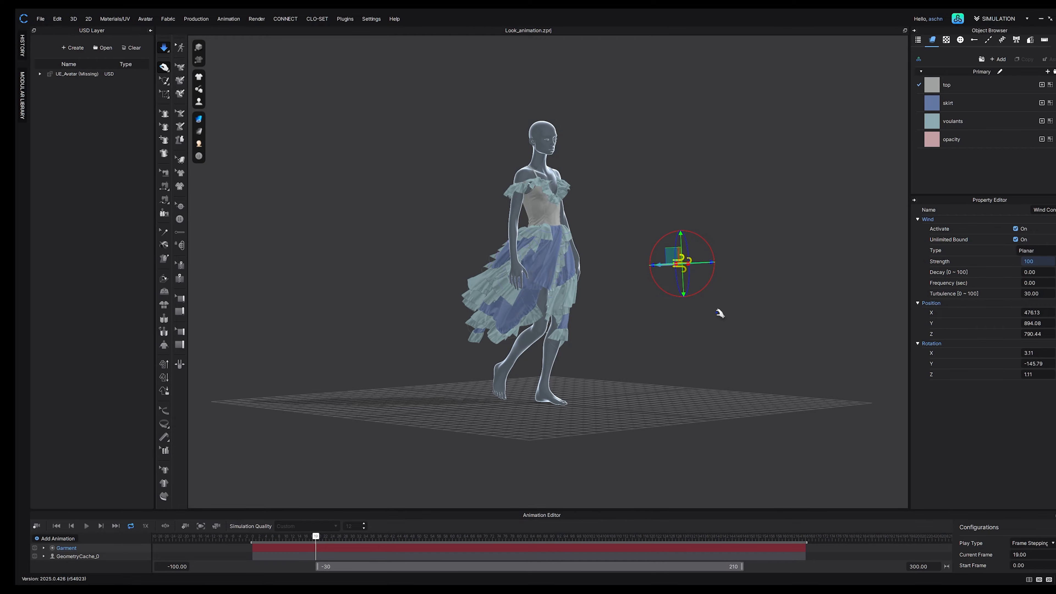
Set the wind controller's strength to 100 in the Look_animation.zprj project
key("Return")
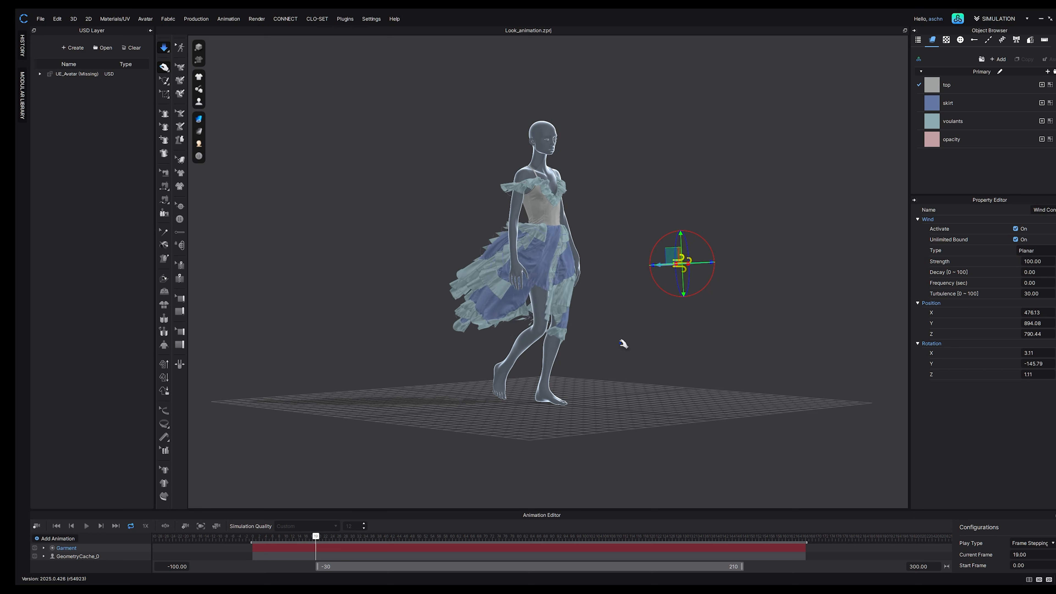
key("4")
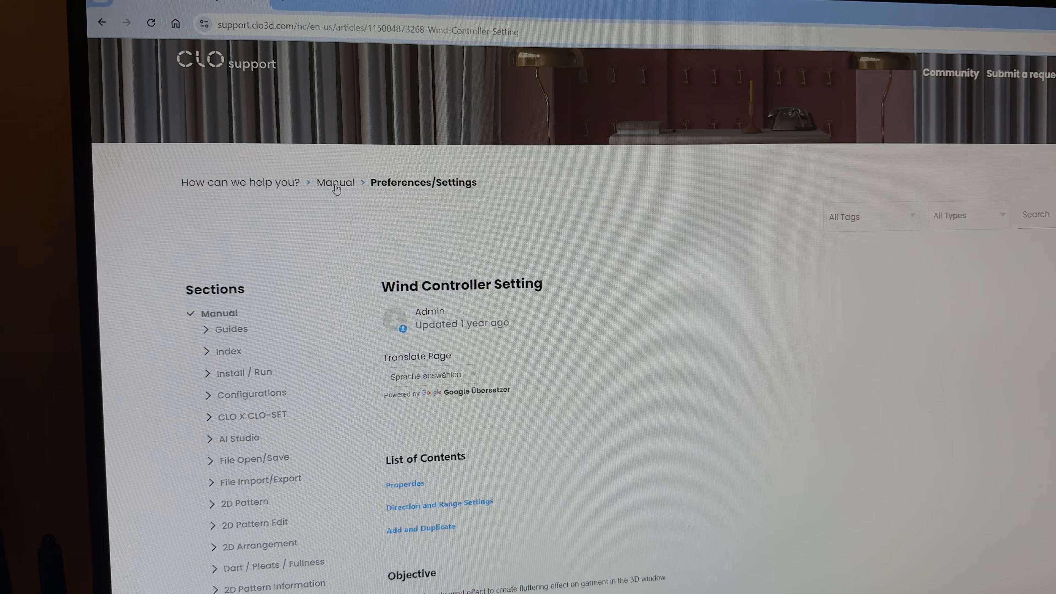
Switch to the CLO support article on Wind Controller Setting and read the descriptions of its properties
scroll(332, 185, "down", 8)
scroll(337, 189, "down", 10)
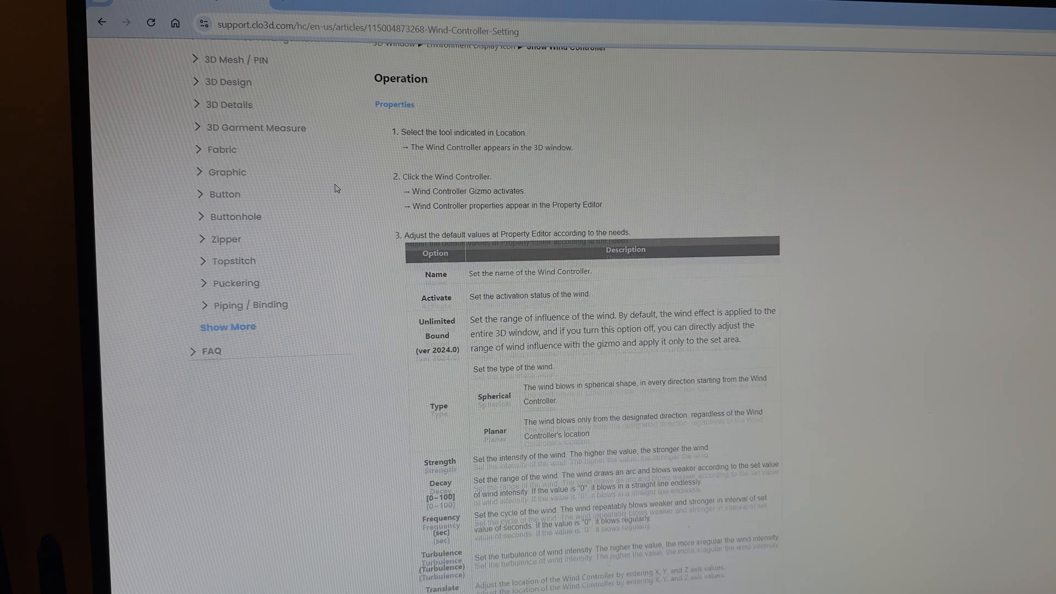